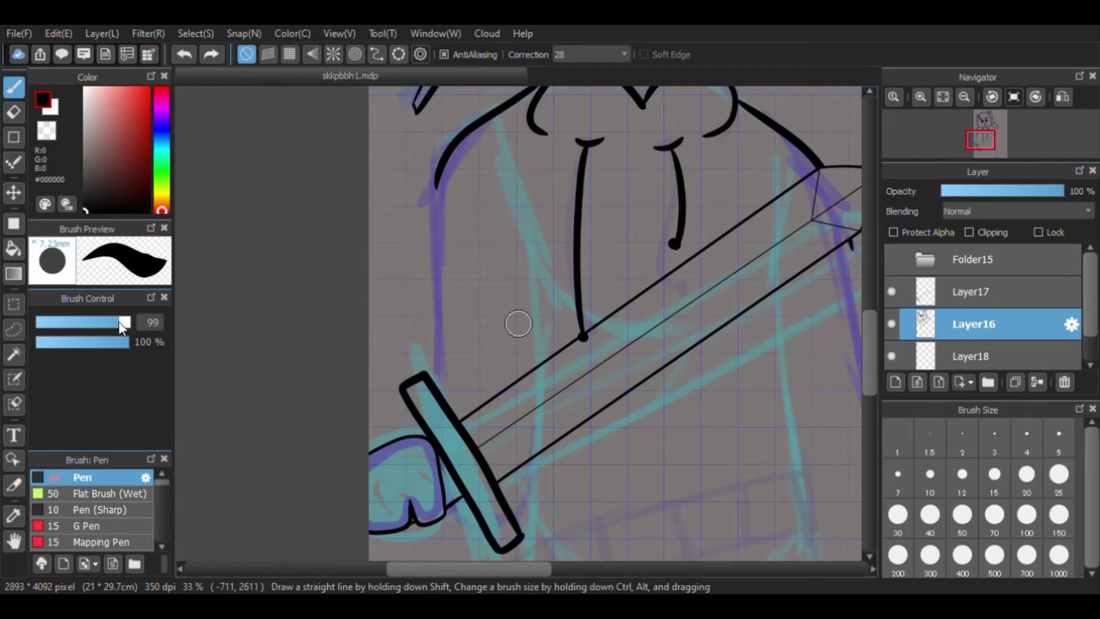
# Ink the outer edge of the left sleeve from the shoulder down to the sword guard, redoing the first stroke.
pyautogui.moveTo(437, 184); pyautogui.dragTo(436, 295)
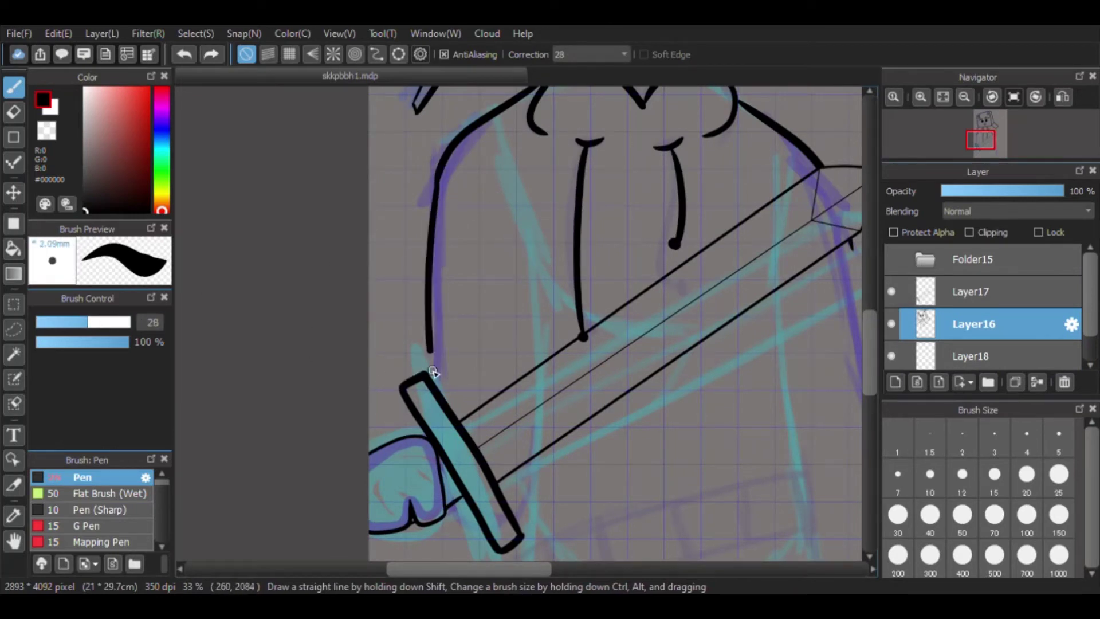
pyautogui.hotkey('ctrl', 'z')
pyautogui.moveTo(453, 149); pyautogui.dragTo(438, 205)
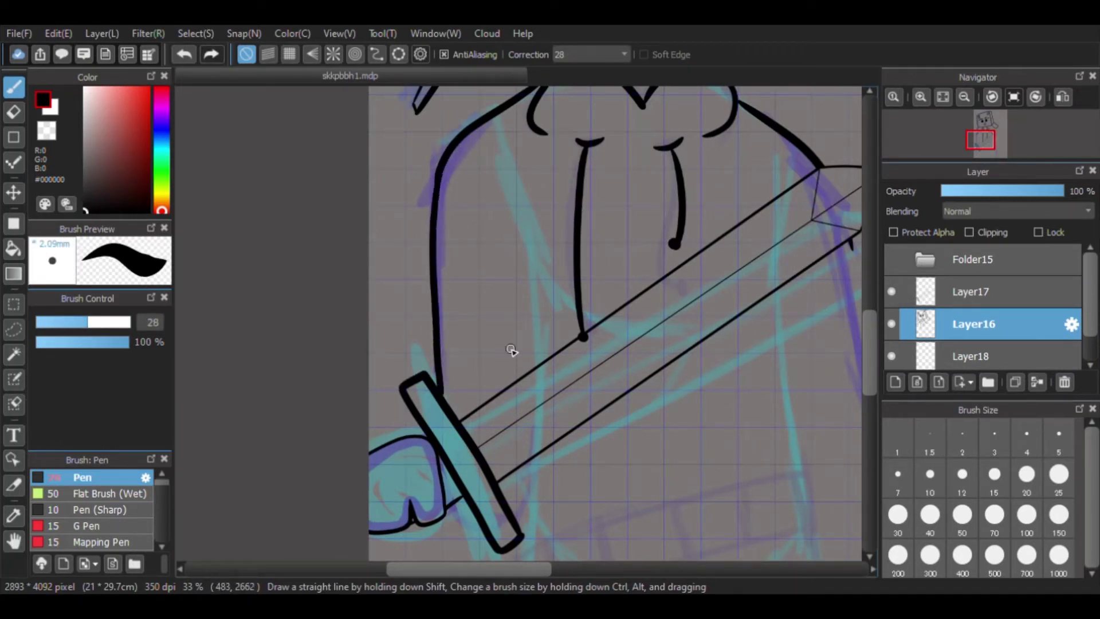
# Ink the outer edge of the right sleeve on Layer16, from the sword tip down to the hand.
pyautogui.moveTo(873, 334)
pyautogui.mouseDown()
pyautogui.moveTo(865, 373)
pyautogui.moveTo(866, 343)
pyautogui.mouseUp()
pyautogui.moveTo(714, 235); pyautogui.dragTo(714, 481)
pyautogui.scroll(-1, 731, 336)
pyautogui.hotkey('ctrl', 'z')
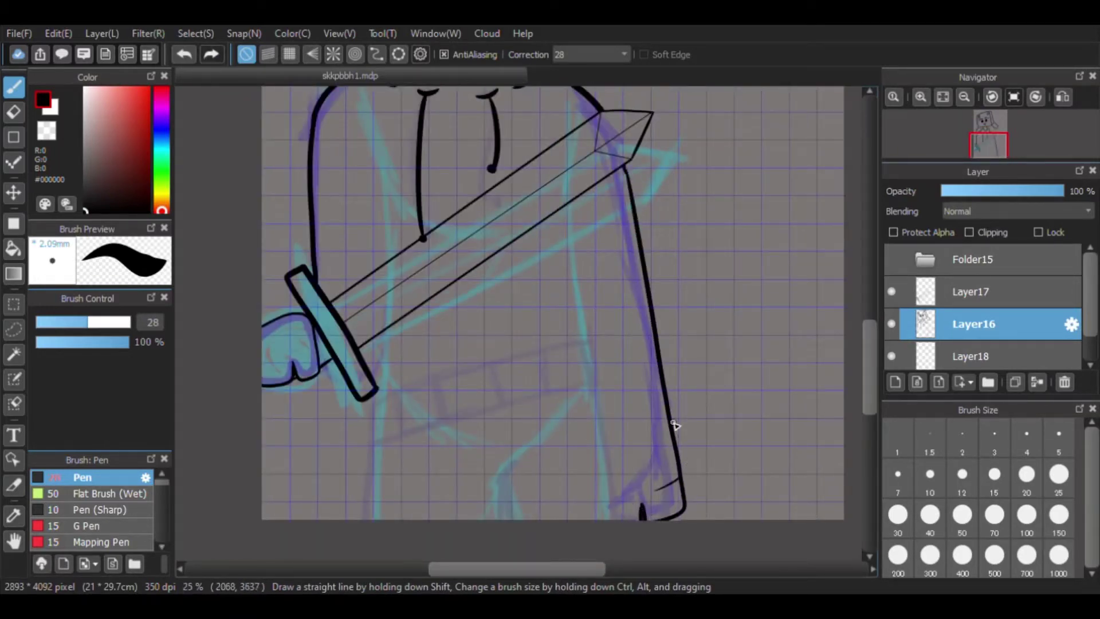
# Add a new layer and ink the torso's right side and the outline of the slanted hoodie waistband.
pyautogui.hotkey('ctrl', 'shift', 'n')
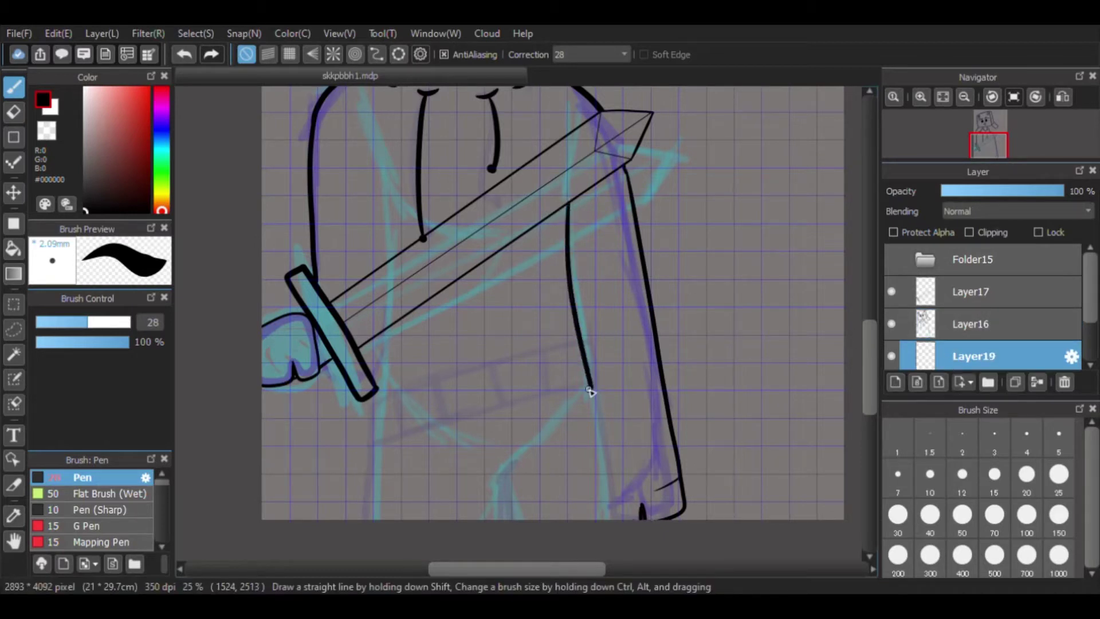
pyautogui.scroll(-2, 947, 345)
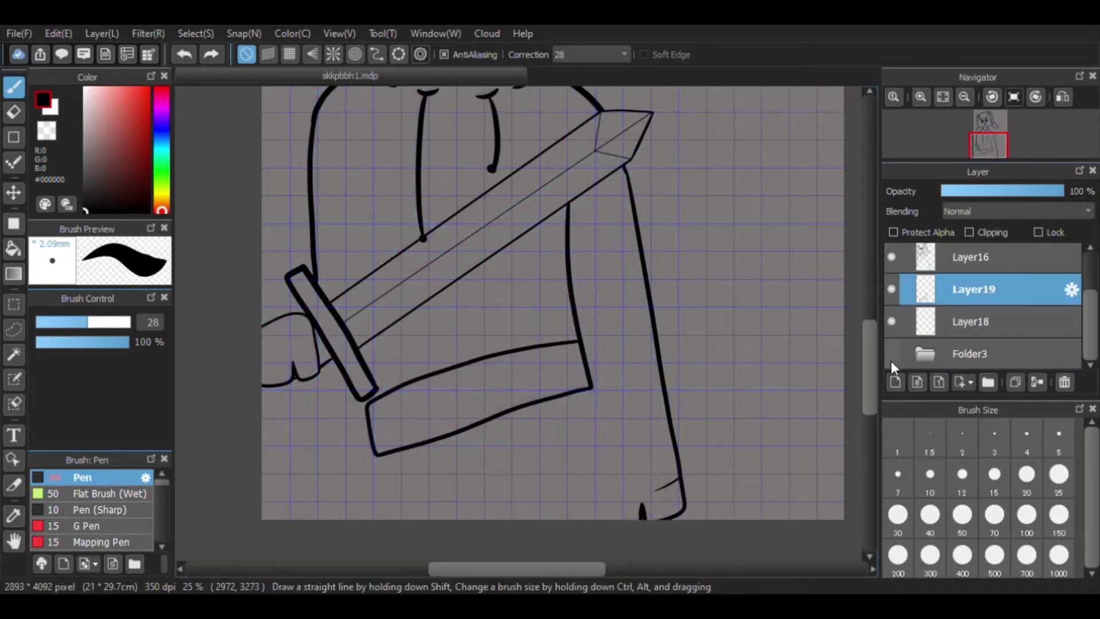
pyautogui.hotkey('ctrl', 'z')
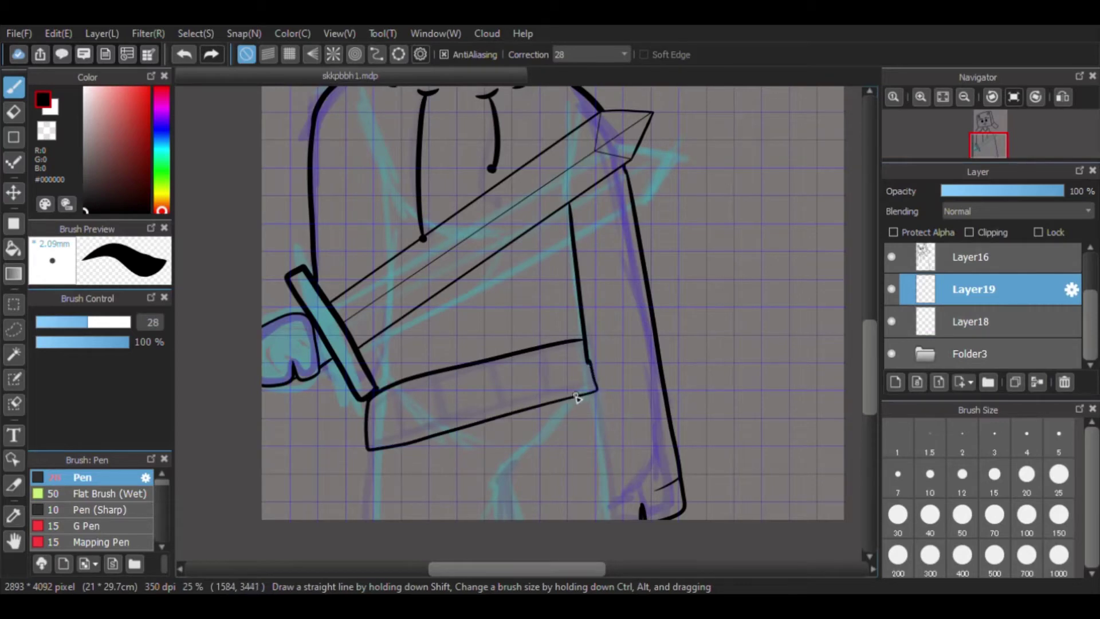
# Thicken the lines at the waistband's right end with the Pen and trim the excess with the Eraser.
pyautogui.scroll(5, 577, 397)
pyautogui.moveTo(376, 213)
pyautogui.mouseDown()
pyautogui.moveTo(437, 508)
pyautogui.moveTo(422, 382)
pyautogui.moveTo(453, 514)
pyautogui.moveTo(393, 539)
pyautogui.mouseUp()
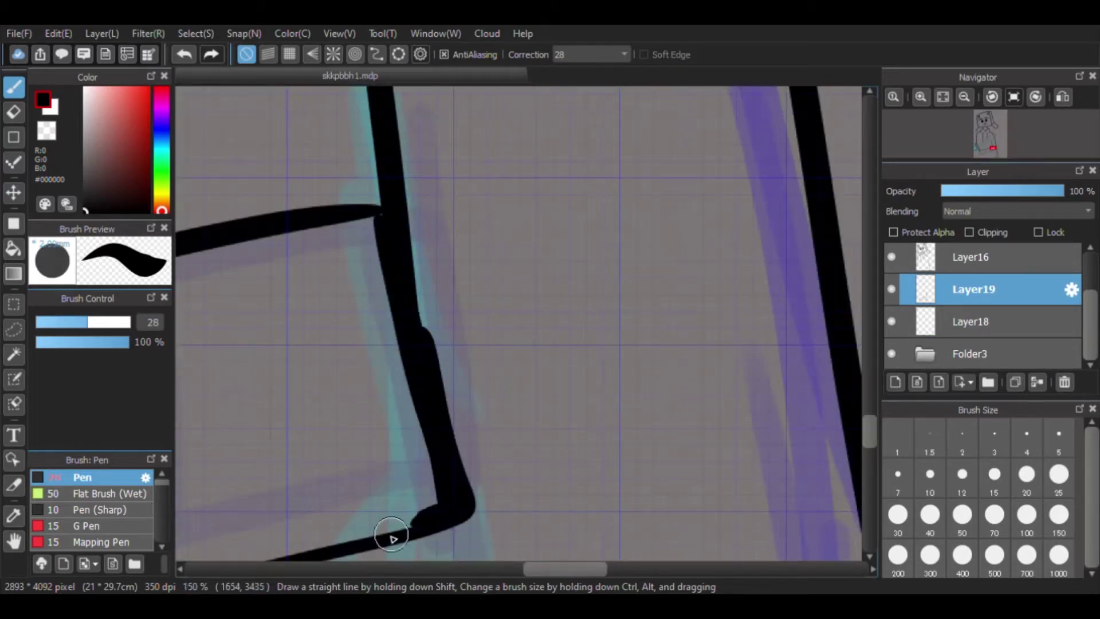
pyautogui.press('e')
pyautogui.moveTo(424, 314)
pyautogui.mouseDown()
pyautogui.moveTo(444, 441)
pyautogui.moveTo(481, 539)
pyautogui.mouseUp()
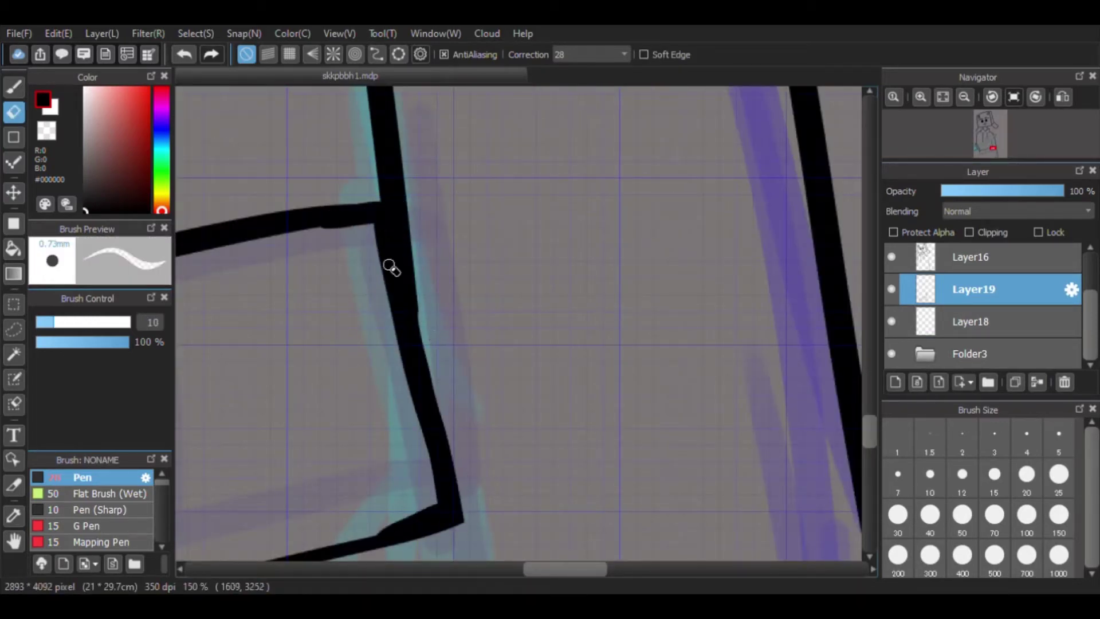
pyautogui.press('b')
# Ink the torso's left edge between the sword blade and the waistband.
pyautogui.scroll(-5, 352, 344)
pyautogui.scroll(3, 352, 344)
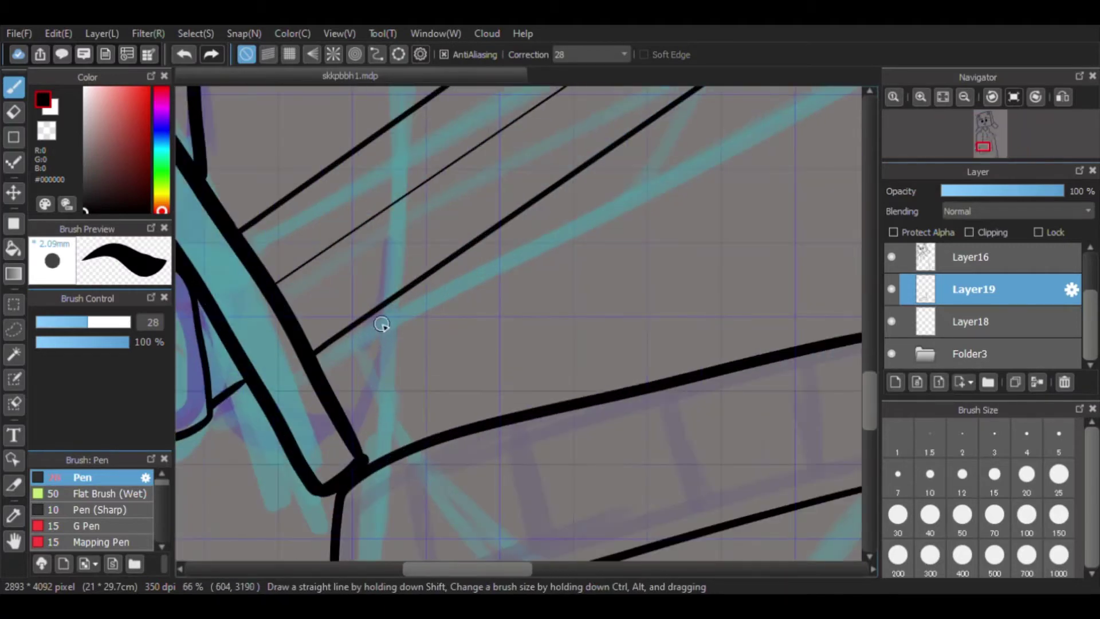
pyautogui.moveTo(383, 304); pyautogui.dragTo(381, 458)
# Ink the left sleeve's inner line down to the blade, hiding the Folder3 sketch to judge the strokes.
pyautogui.scroll(-4, 380, 458)
pyautogui.scroll(2, 376, 418)
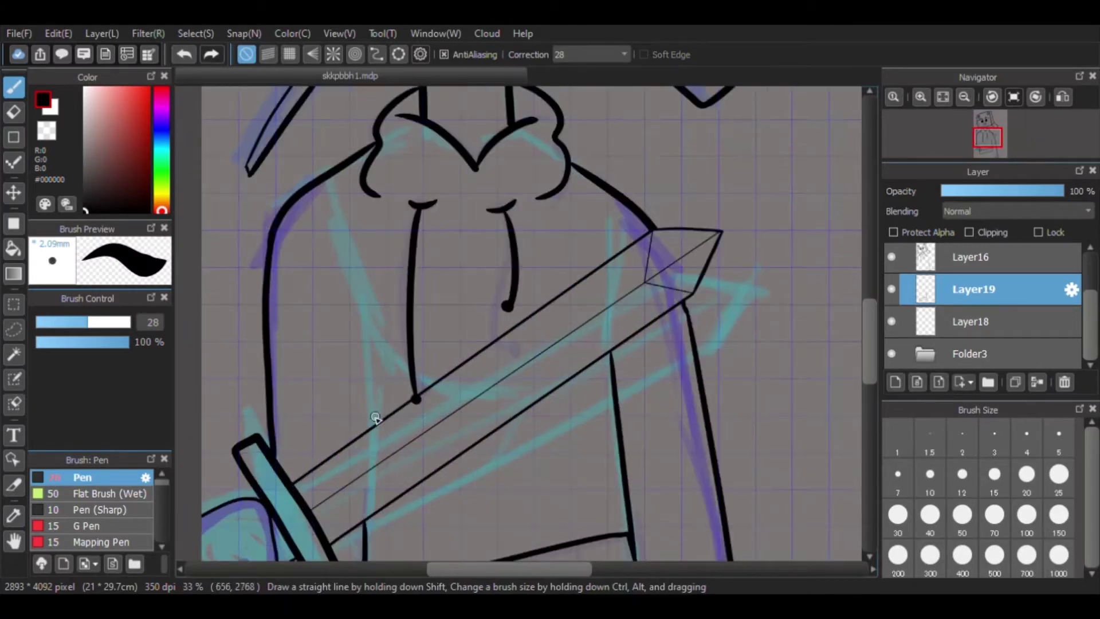
pyautogui.moveTo(342, 237)
pyautogui.mouseDown()
pyautogui.moveTo(366, 367)
pyautogui.moveTo(361, 297)
pyautogui.mouseUp()
pyautogui.hotkey('ctrl', 'z')
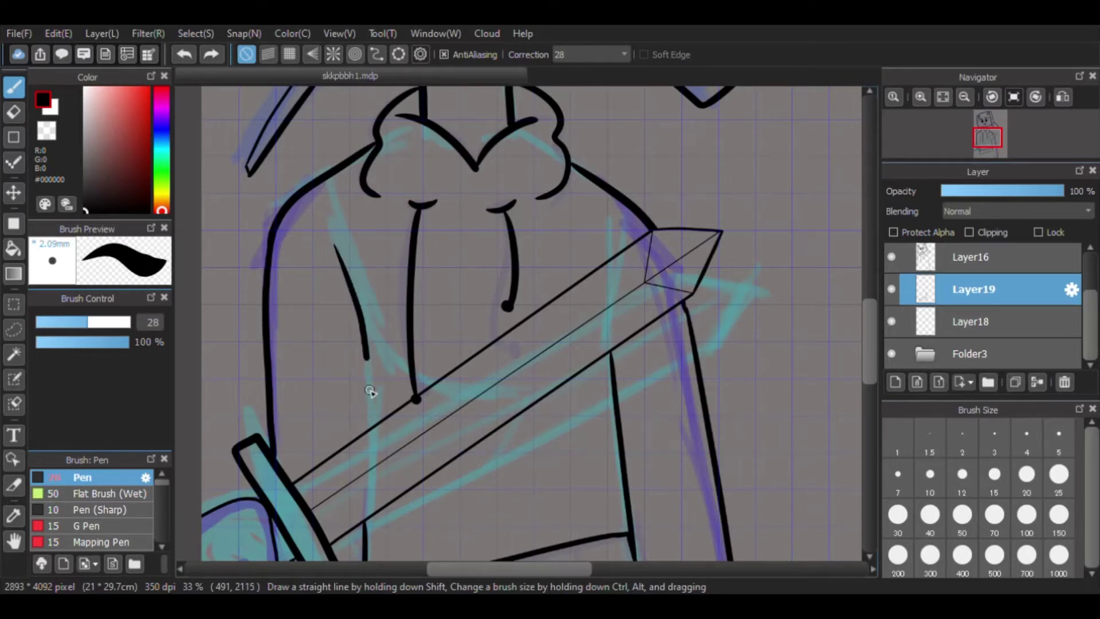
pyautogui.moveTo(371, 391); pyautogui.dragTo(372, 426)
pyautogui.click(891, 353)
pyautogui.scroll(-2, 356, 454)
pyautogui.scroll(2, 429, 434)
pyautogui.hotkey('ctrl', 'z')
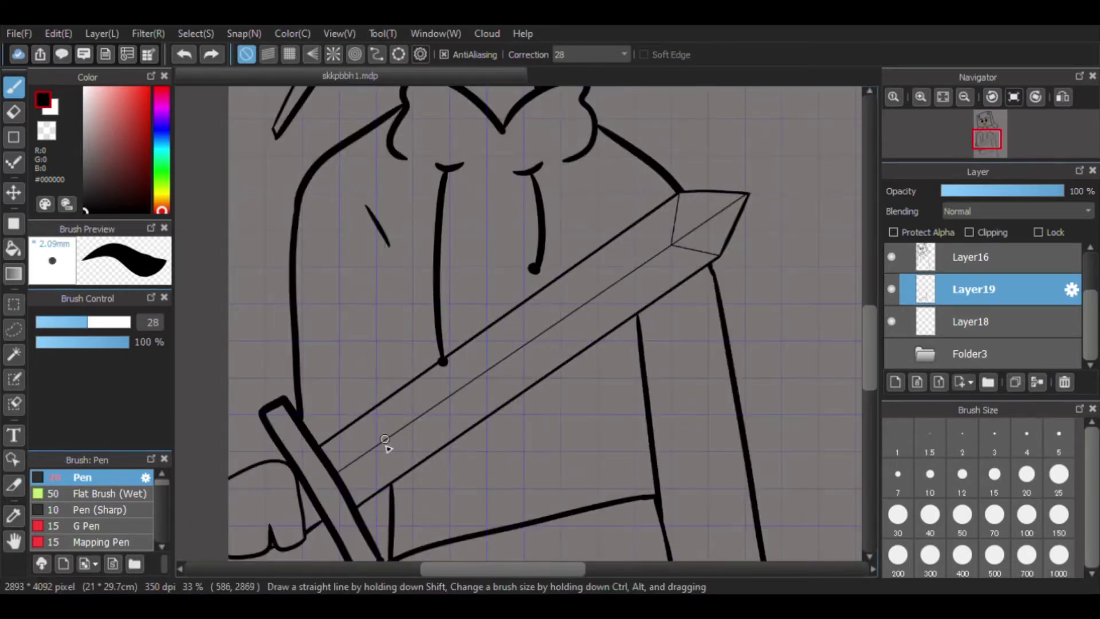
pyautogui.click(891, 352)
pyautogui.click(891, 353)
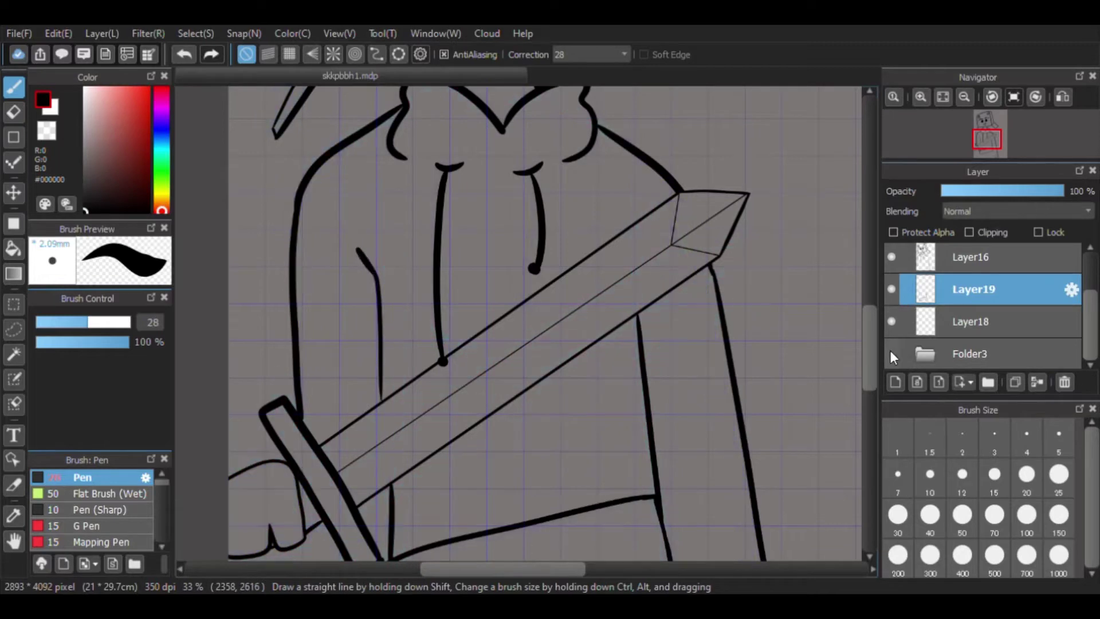
# Ink a short crease above the blade near its tip and the curved line running behind the sword guard.
pyautogui.scroll(-2, 641, 221)
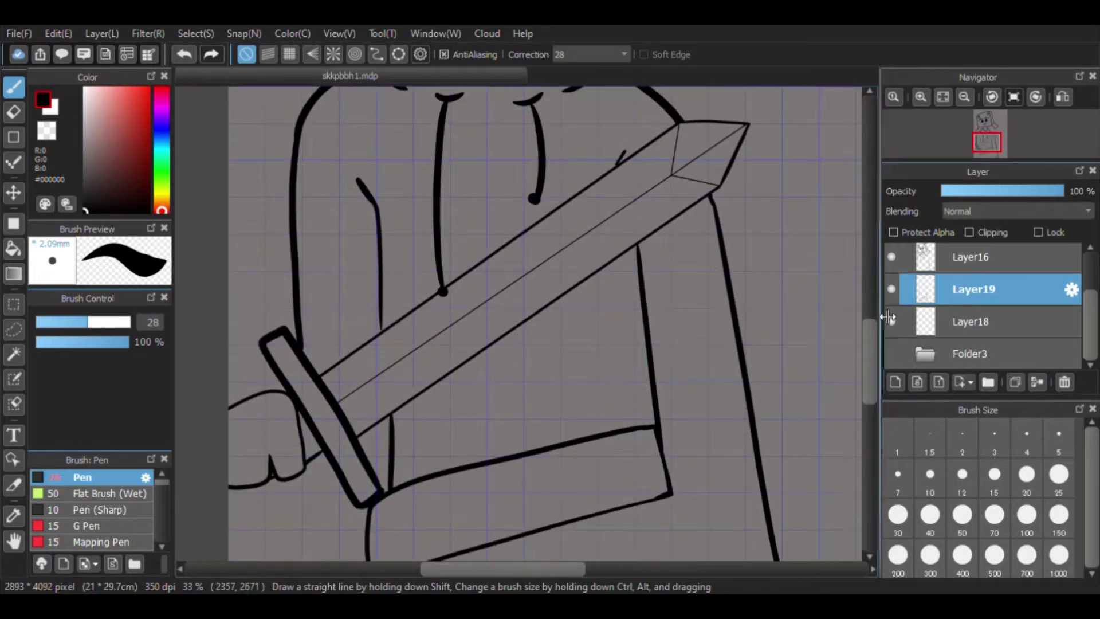
pyautogui.scroll(-2, 887, 338)
pyautogui.scroll(1, 891, 349)
pyautogui.click(891, 353)
pyautogui.click(891, 353)
pyautogui.click(891, 353)
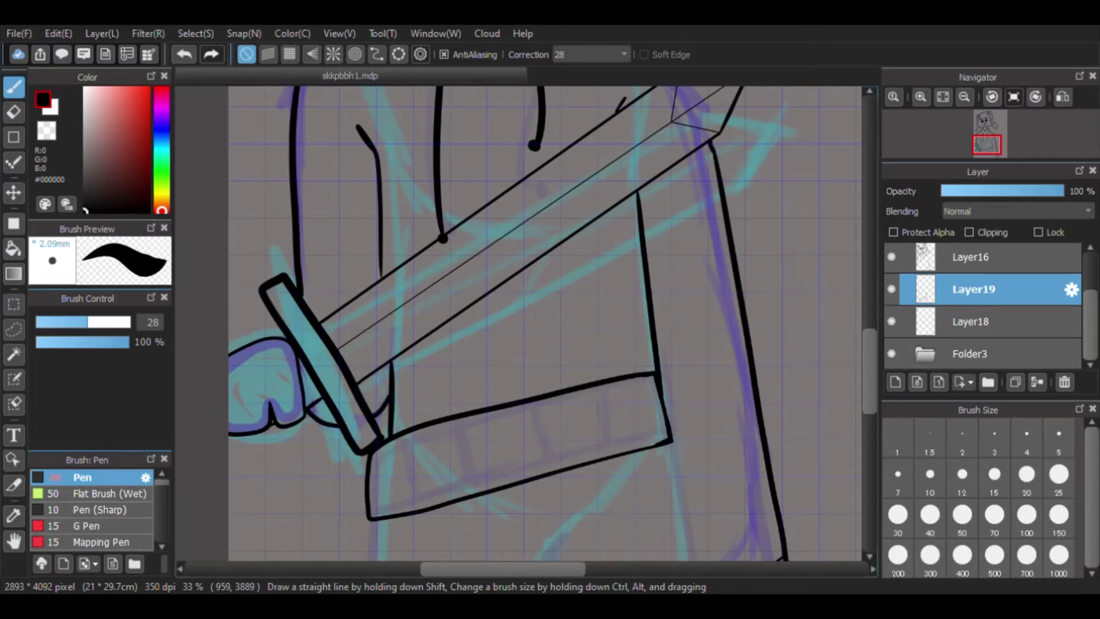
pyautogui.scroll(-3, 544, 324)
pyautogui.click(891, 353)
pyautogui.scroll(4, 533, 368)
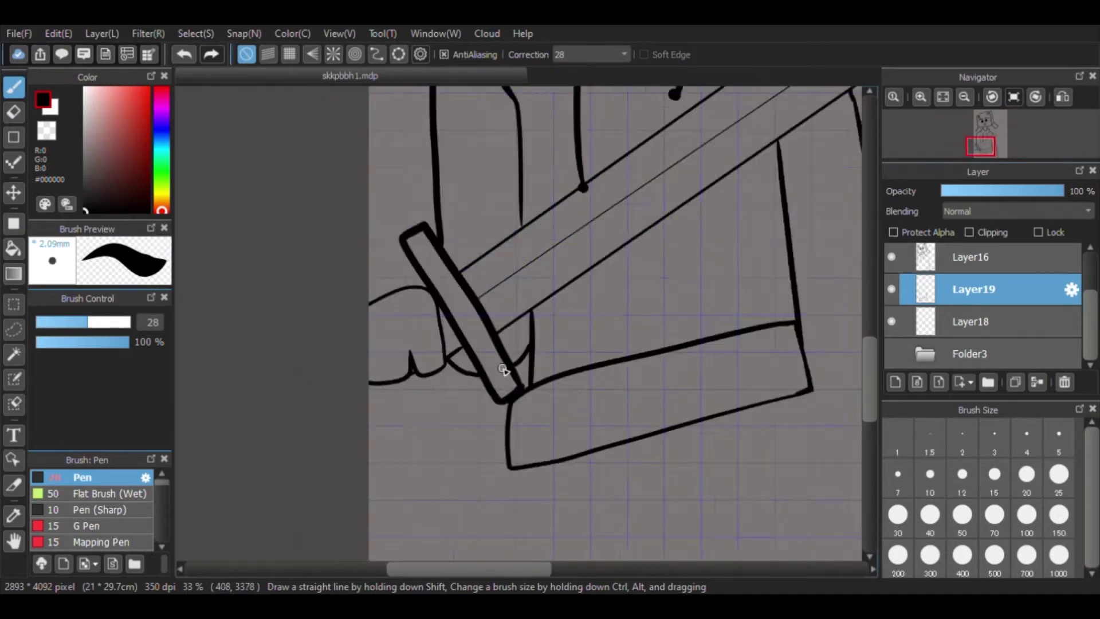
pyautogui.scroll(-1, 456, 349)
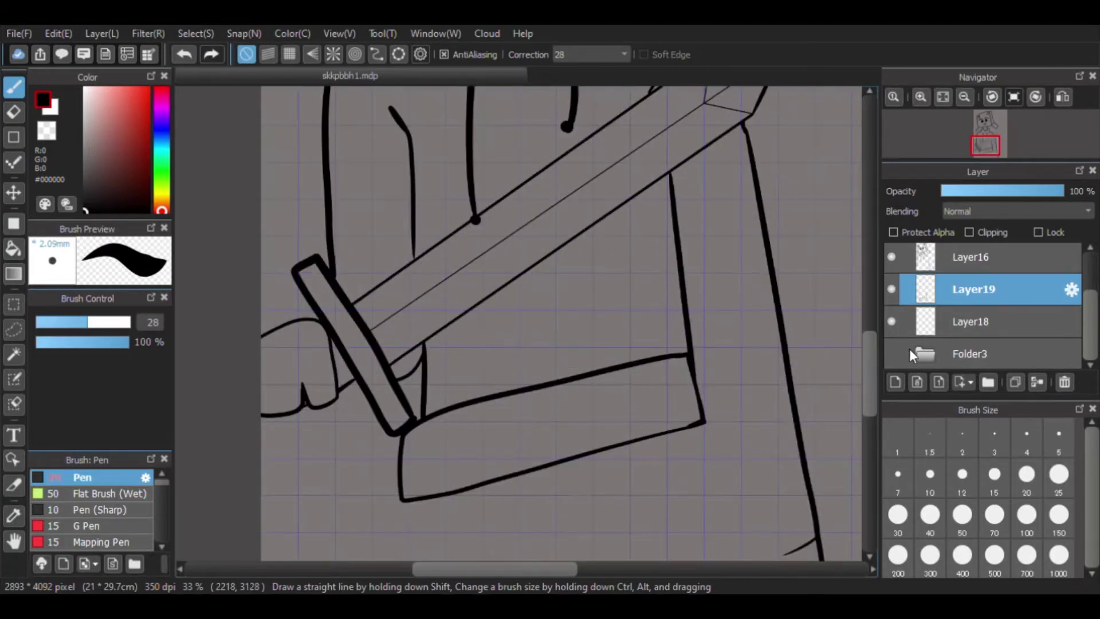
# Show the Folder3 sketch and ink short rib lines along the upper and lower edges of the waistband.
pyautogui.click(891, 354)
pyautogui.scroll(1, 466, 455)
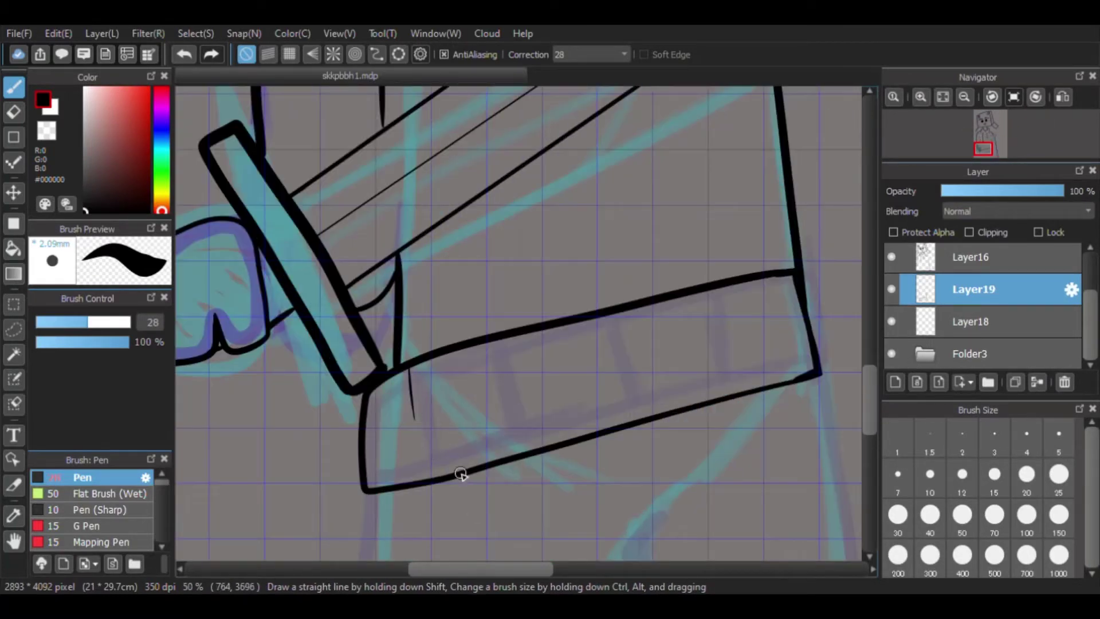
pyautogui.moveTo(520, 393); pyautogui.dragTo(523, 408)
pyautogui.moveTo(571, 388); pyautogui.dragTo(586, 432)
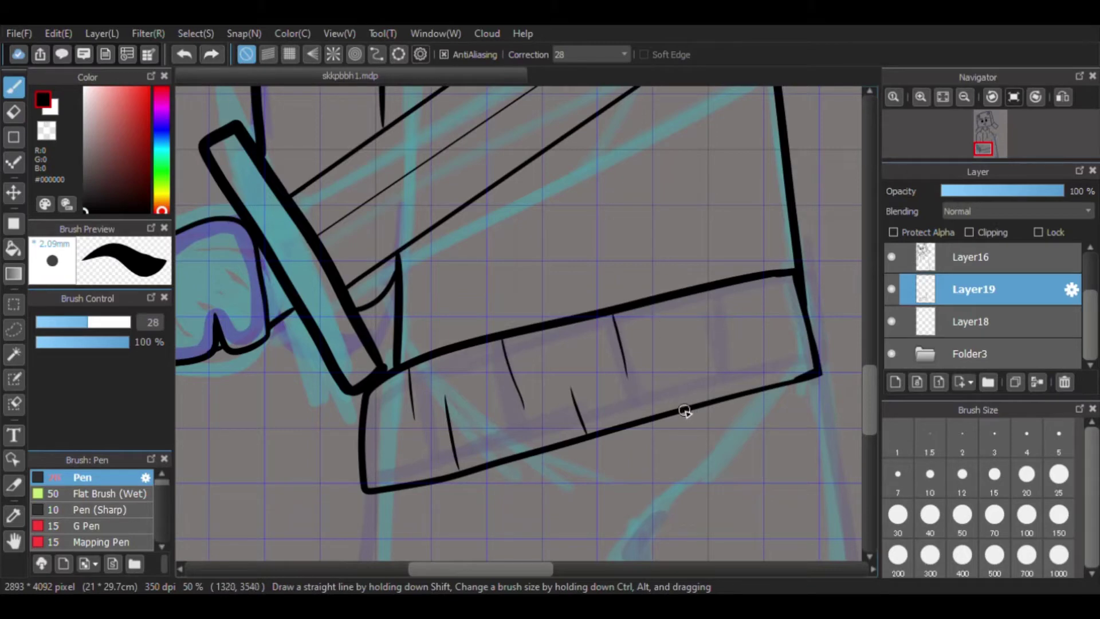
pyautogui.moveTo(749, 330); pyautogui.dragTo(762, 383)
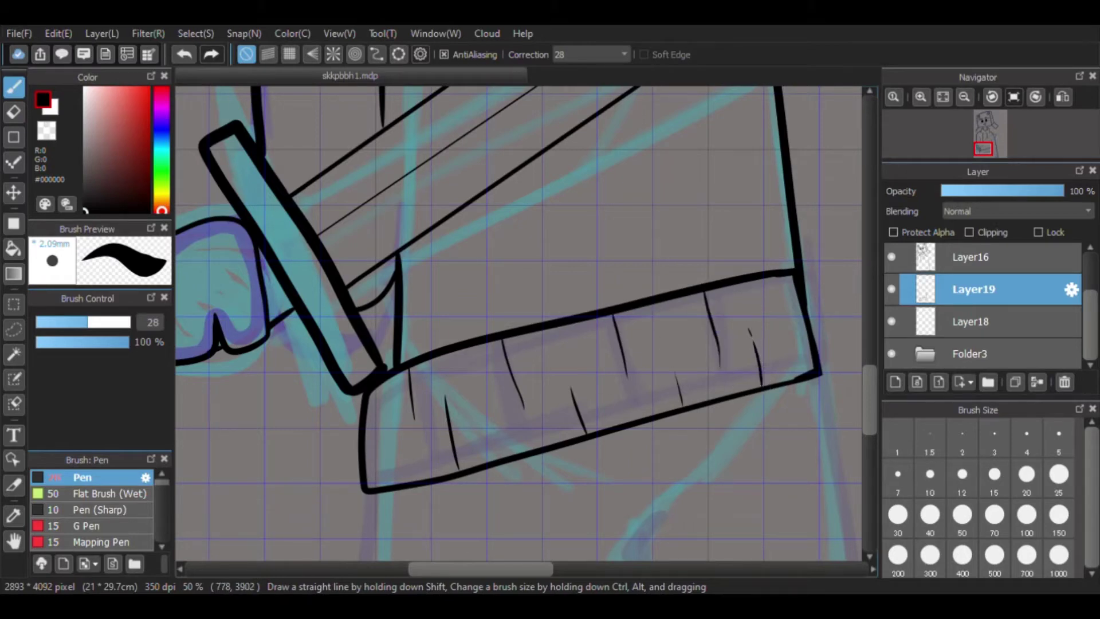
# Ink the outer leg lines and the inner leg split below the waistband, and hide the Folder3 sketch.
pyautogui.scroll(-3, 606, 429)
pyautogui.moveTo(305, 343); pyautogui.dragTo(289, 486)
pyautogui.moveTo(759, 226)
pyautogui.mouseDown()
pyautogui.moveTo(776, 454)
pyautogui.moveTo(805, 484)
pyautogui.mouseUp()
pyautogui.hotkey('ctrl', 'z')
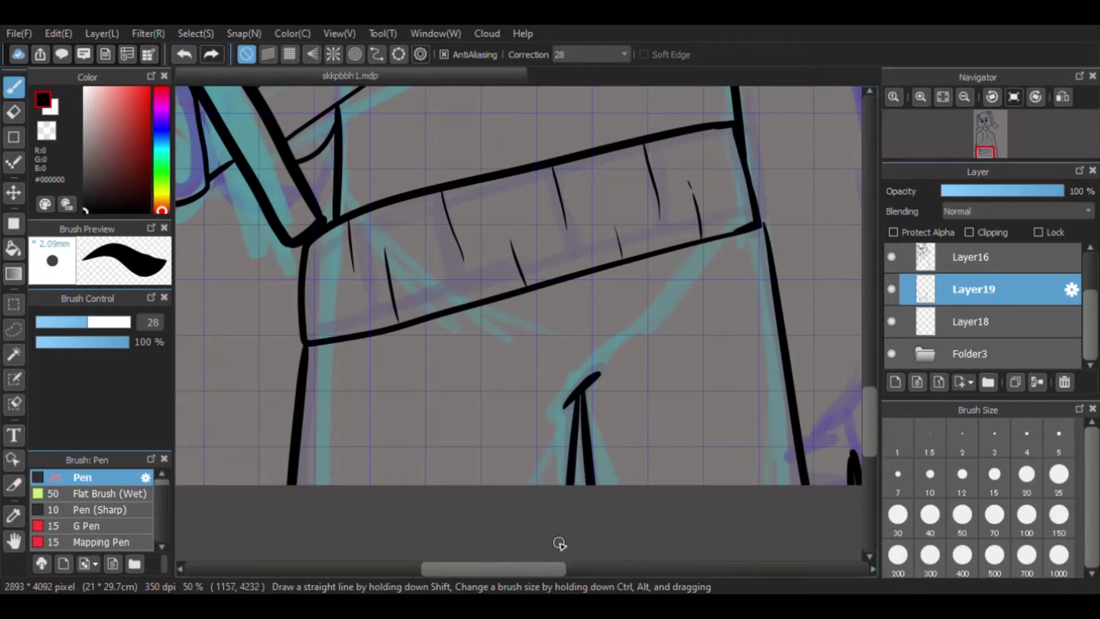
pyautogui.scroll(2, 559, 543)
pyautogui.click(892, 353)
# Merge the line-art layers Layer17, Layer16 and Layer19 down into Layer18.
pyautogui.scroll(-5, 594, 398)
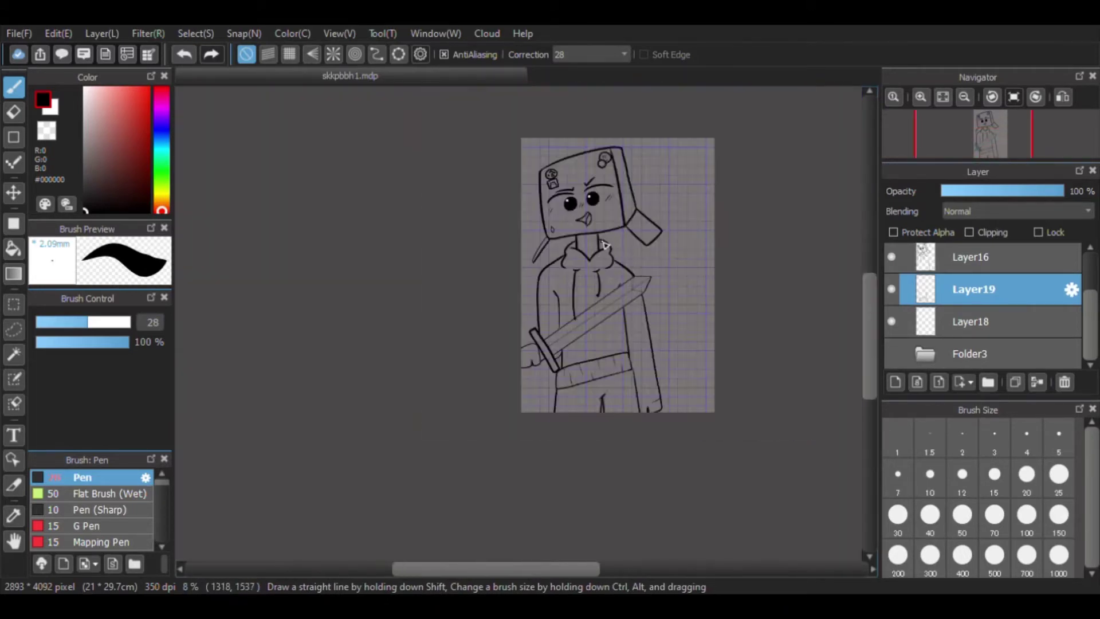
pyautogui.scroll(2, 602, 229)
pyautogui.scroll(-2, 602, 218)
pyautogui.scroll(-1, 601, 218)
pyautogui.scroll(-1, 1013, 300)
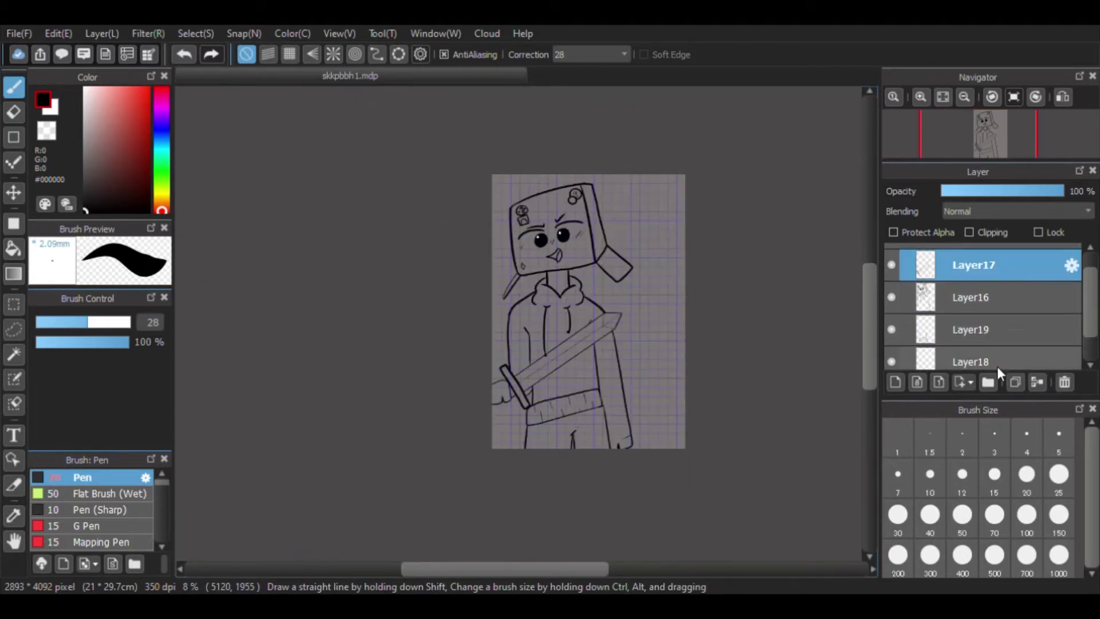
pyautogui.click(1035, 380)
pyautogui.scroll(2, 640, 389)
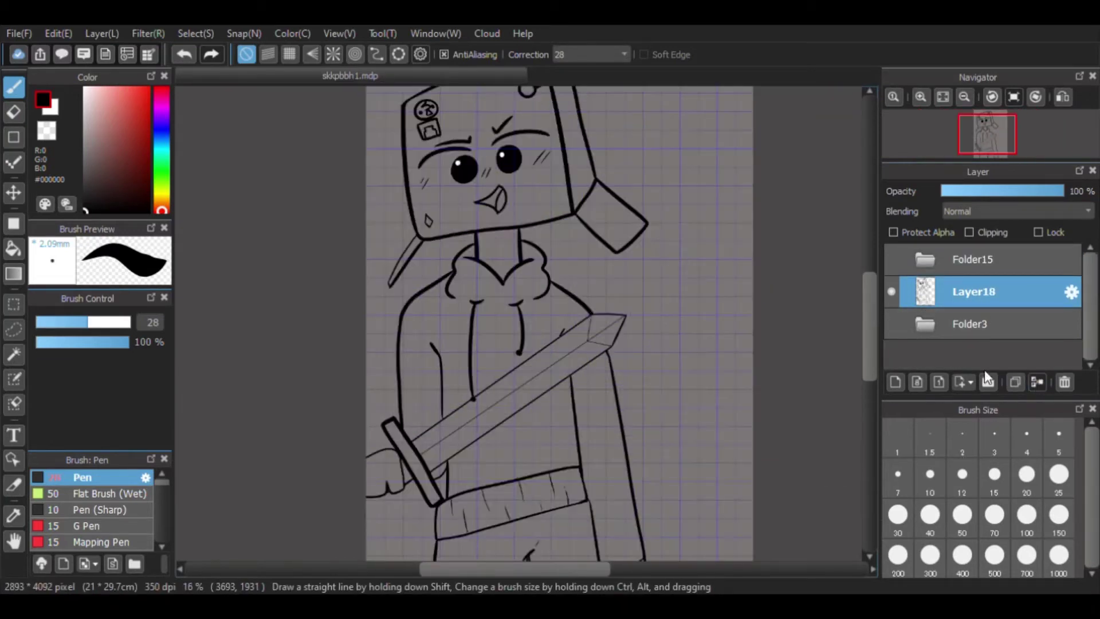
pyautogui.hotkey('ctrl', 'z')
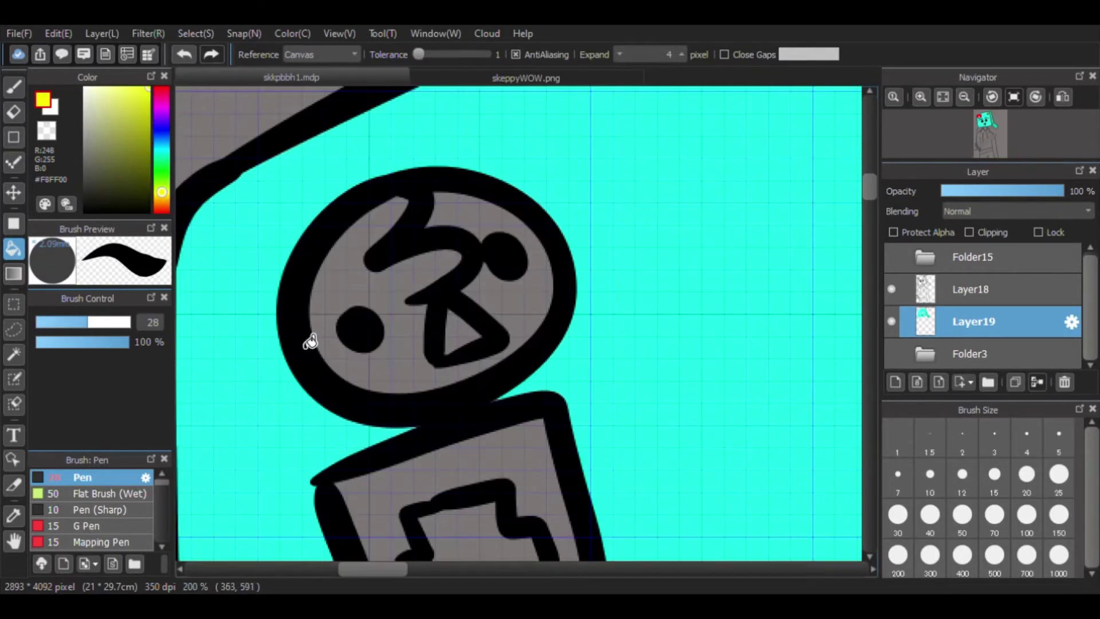
# Fill the round face badge on the head with pale yellow and its beak with orange on Layer19.
pyautogui.click(310, 239)
pyautogui.click(455, 329)
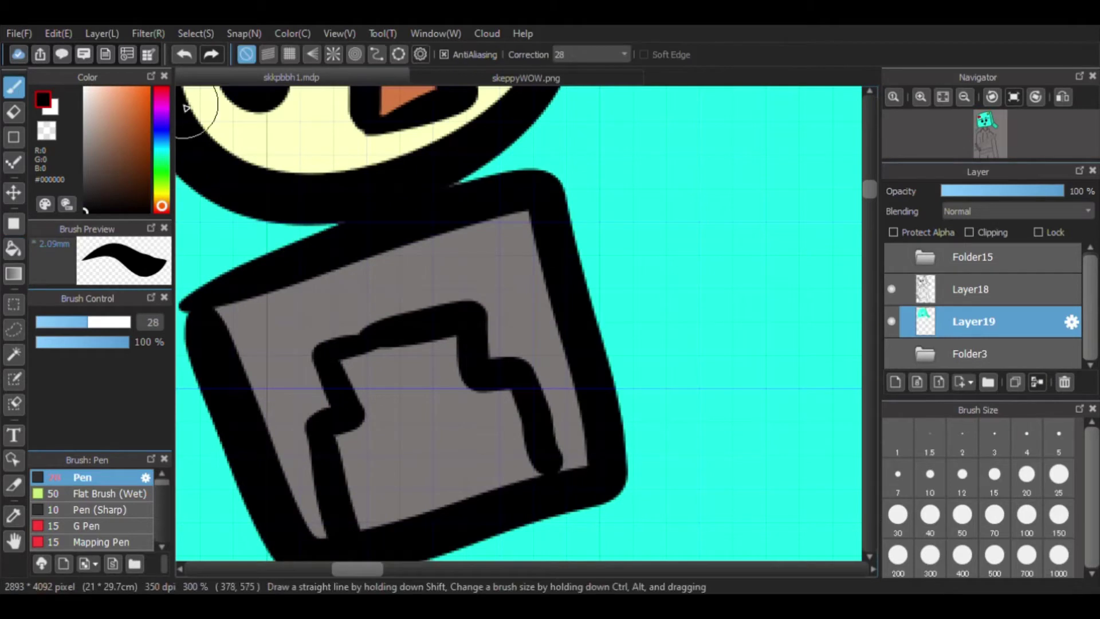
# Paint a red #FF0000 outline around the hood shape in the square badge and two white eye bars inside it.
pyautogui.click(148, 88)
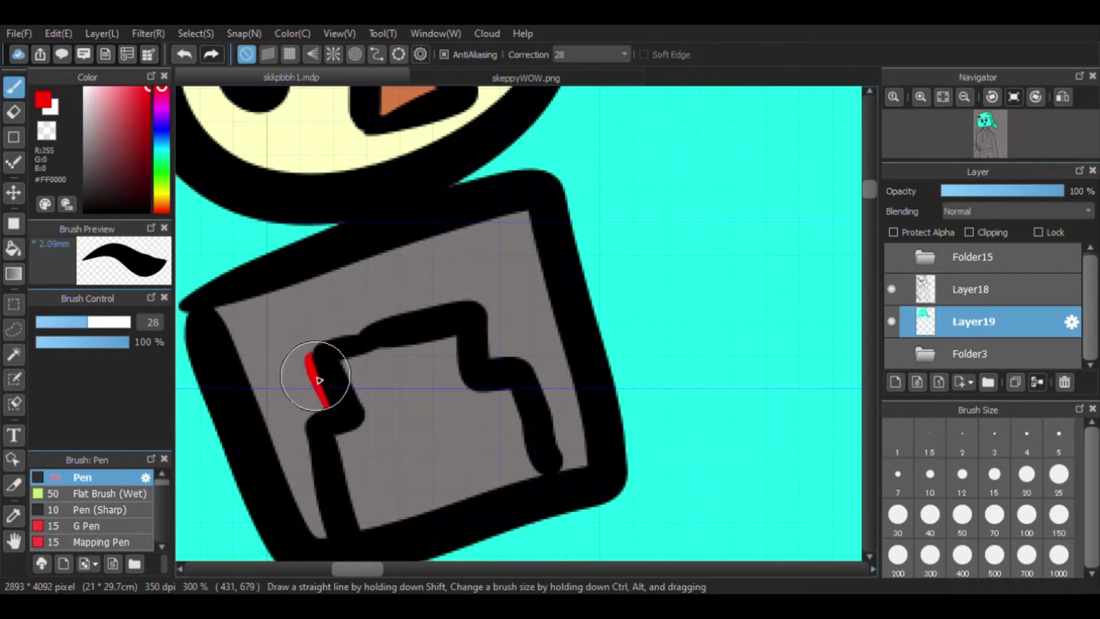
pyautogui.moveTo(310, 473)
pyautogui.mouseDown()
pyautogui.moveTo(339, 327)
pyautogui.moveTo(516, 373)
pyautogui.moveTo(579, 467)
pyautogui.mouseUp()
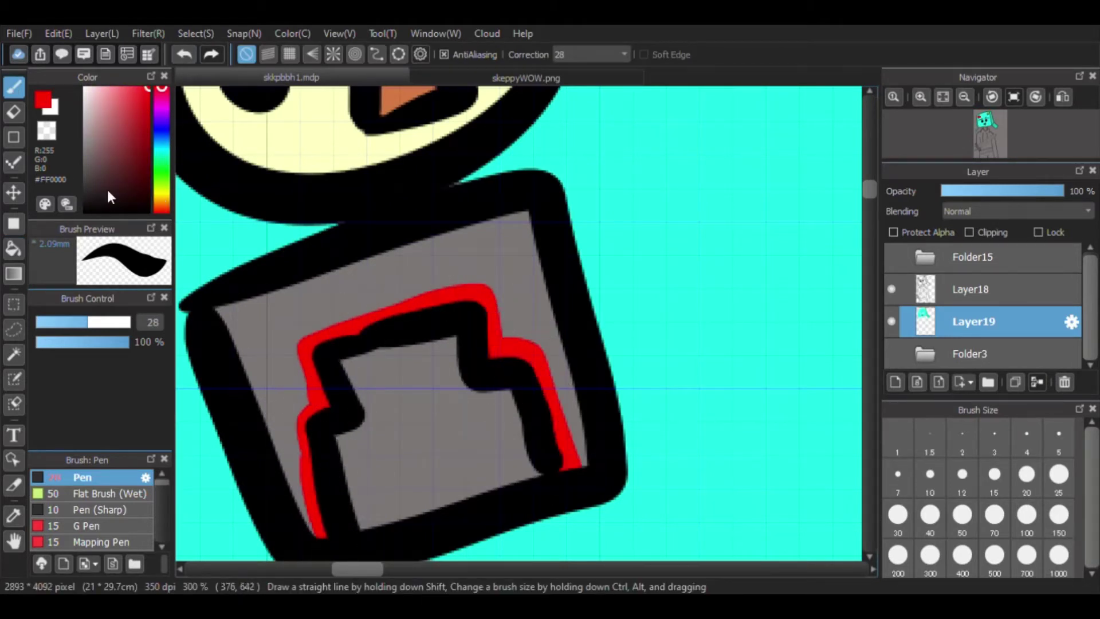
pyautogui.click(85, 88)
pyautogui.moveTo(344, 459); pyautogui.dragTo(358, 457)
pyautogui.moveTo(453, 427)
pyautogui.mouseDown()
pyautogui.moveTo(503, 417)
pyautogui.moveTo(466, 436)
pyautogui.mouseUp()
pyautogui.hotkey('ctrl', 'z')
pyautogui.moveTo(349, 447); pyautogui.dragTo(417, 436)
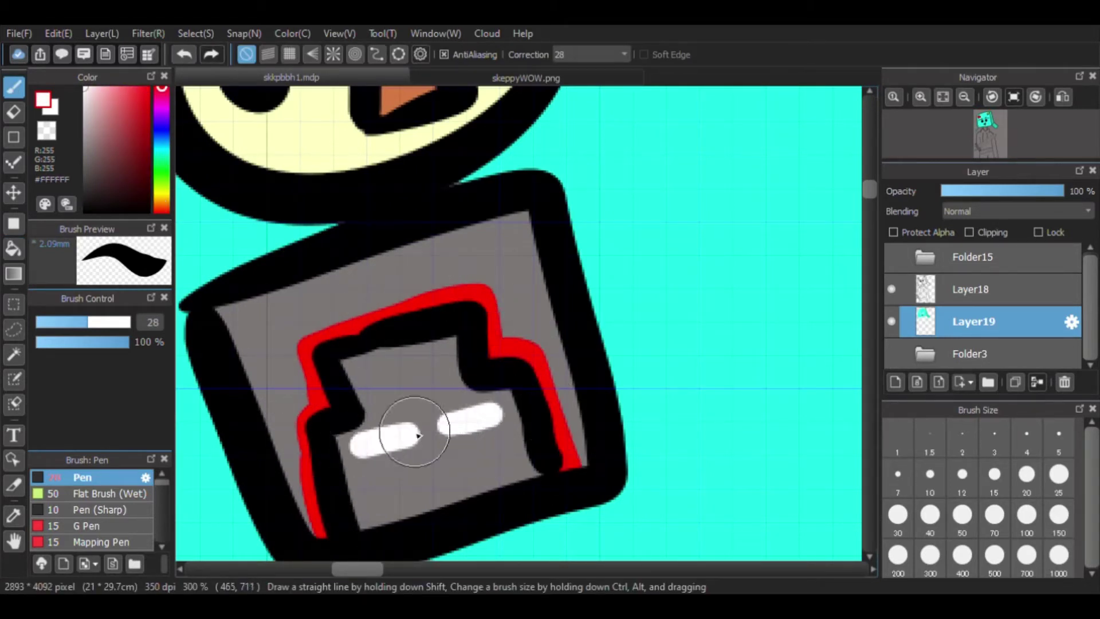
# Fill the square badge's background and hood interior with black at 1 pixel expansion, and retouch the red hood outline.
pyautogui.press('g')
pyautogui.click(621, 55)
pyautogui.click(501, 246)
pyautogui.hotkey('ctrl', 'z')
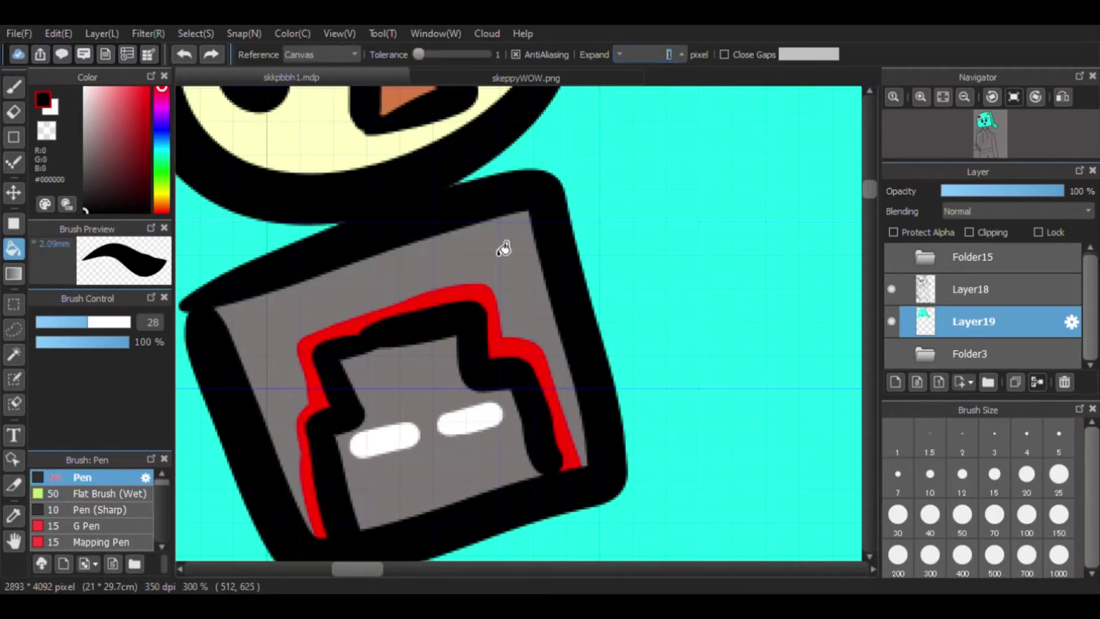
pyautogui.click(500, 245)
pyautogui.click(401, 366)
pyautogui.press('b')
pyautogui.keyDown('alt'); pyautogui.click(320, 530); pyautogui.keyUp('alt')
pyautogui.moveTo(324, 528)
pyautogui.mouseDown()
pyautogui.moveTo(302, 348)
pyautogui.moveTo(434, 290)
pyautogui.moveTo(507, 343)
pyautogui.moveTo(560, 447)
pyautogui.mouseUp()
# Paint a red top band and a pink #FF8080 band across the round pin under the yellow badge.
pyautogui.scroll(-10, 577, 354)
pyautogui.scroll(10, 558, 254)
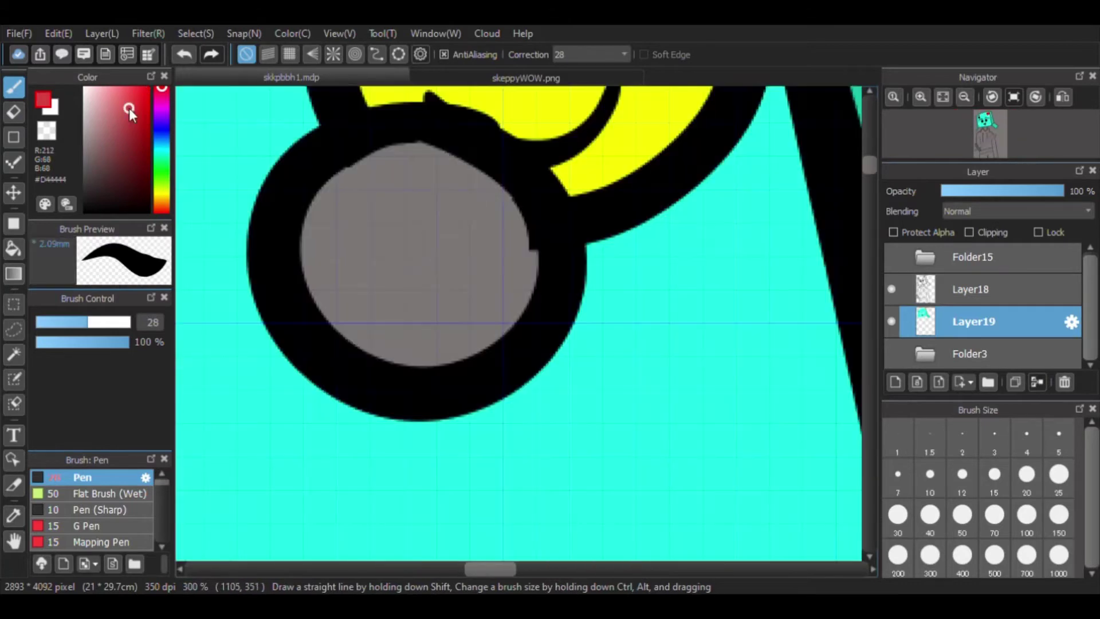
pyautogui.moveTo(298, 189)
pyautogui.mouseDown()
pyautogui.moveTo(503, 183)
pyautogui.moveTo(287, 209)
pyautogui.mouseUp()
pyautogui.moveTo(269, 255); pyautogui.dragTo(228, 253)
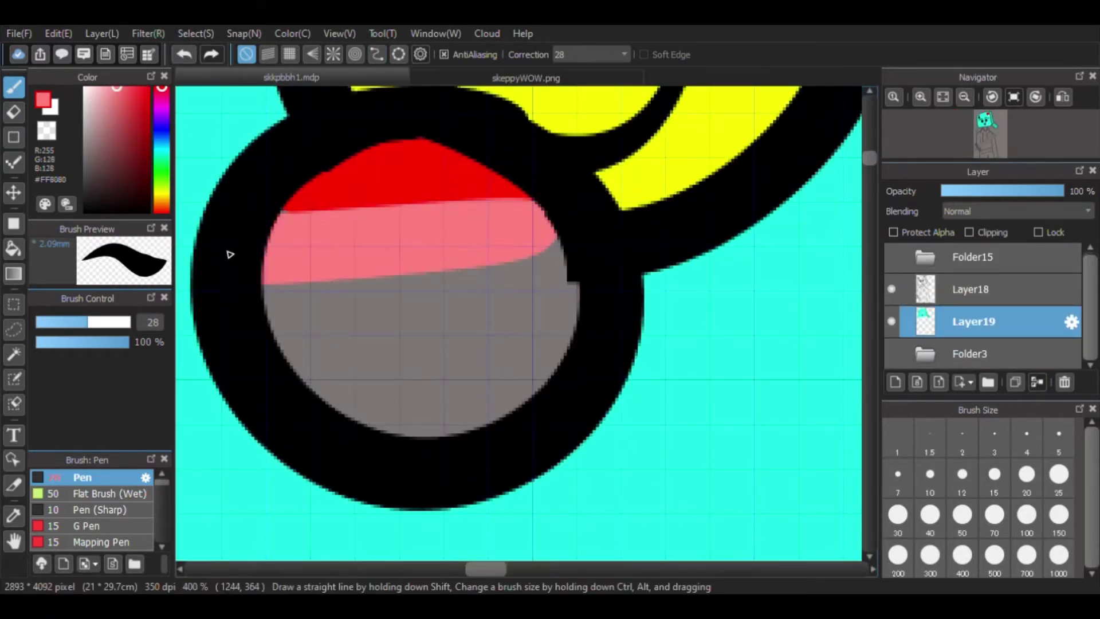
# Complete the round pin's stripes with a white band, a light blue band and a blue #4337F6 bottom band.
pyautogui.click(85, 88)
pyautogui.moveTo(266, 289); pyautogui.dragTo(572, 285)
pyautogui.click(162, 127)
pyautogui.click(109, 87)
pyautogui.moveTo(272, 350); pyautogui.dragTo(576, 321)
pyautogui.click(136, 91)
pyautogui.moveTo(573, 367)
pyautogui.mouseDown()
pyautogui.moveTo(584, 393)
pyautogui.moveTo(338, 418)
pyautogui.mouseUp()
# Sample the skin tone #BC977D from skeppyWOW.png and fill the character's neck with it.
pyautogui.scroll(-8, 344, 412)
pyautogui.scroll(-4, 425, 383)
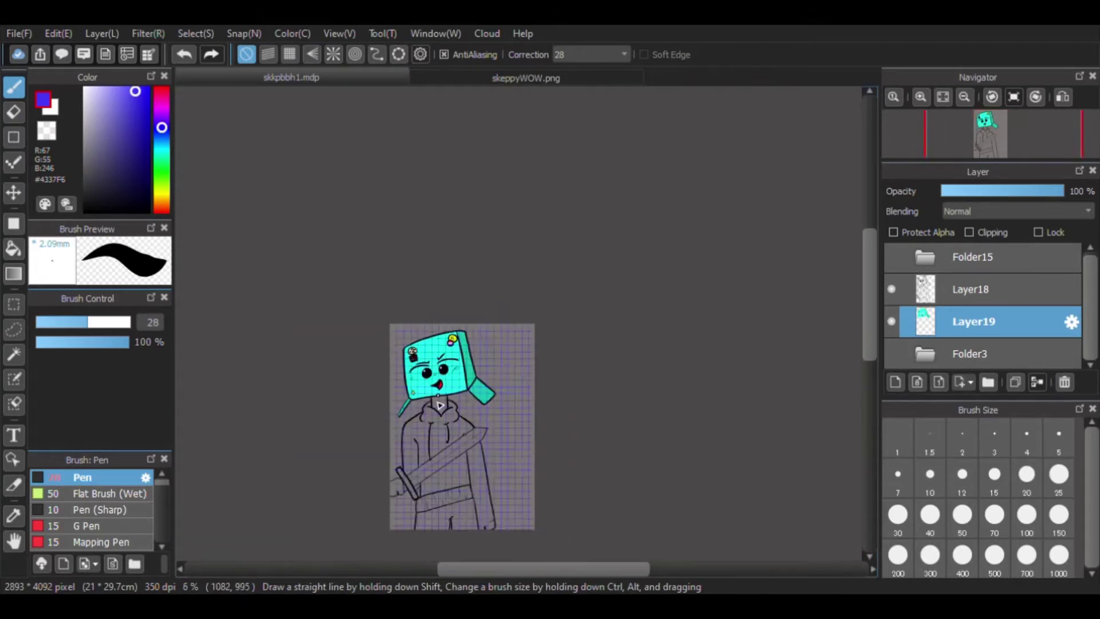
pyautogui.click(526, 78)
pyautogui.keyDown('alt'); pyautogui.click(321, 321); pyautogui.keyUp('alt')
pyautogui.click(291, 78)
pyautogui.press('g')
pyautogui.scroll(8, 527, 320)
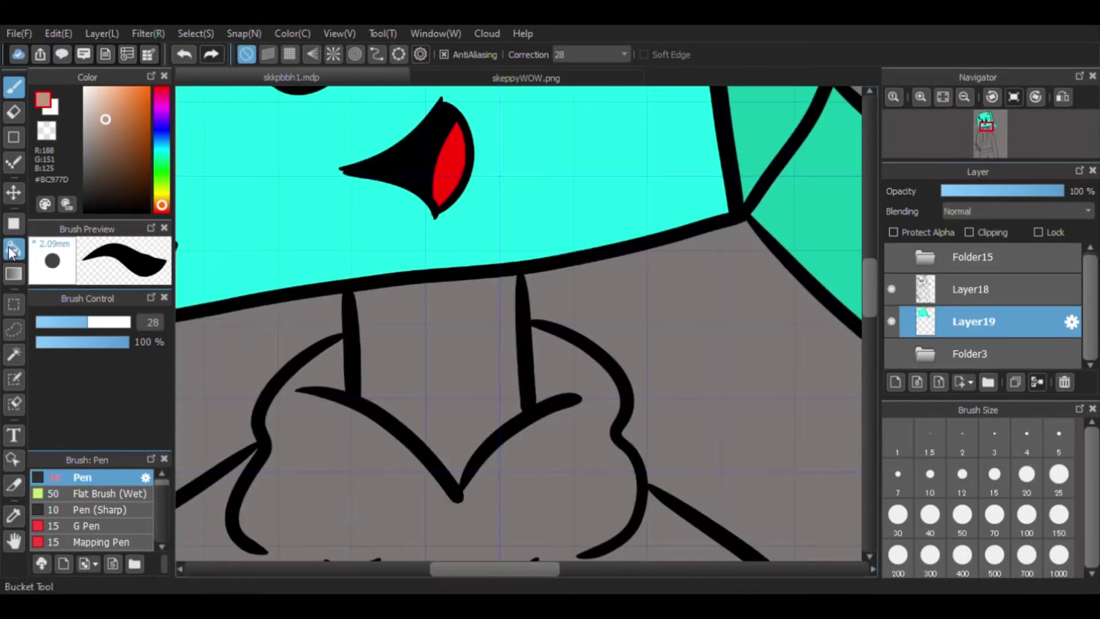
# Sample the light blue #C8F4FF from skeppyWOW.png and fill the hood and hoodie body in skkpbbh1.mdp.
pyautogui.scroll(-8, 527, 321)
pyautogui.scroll(2, 527, 321)
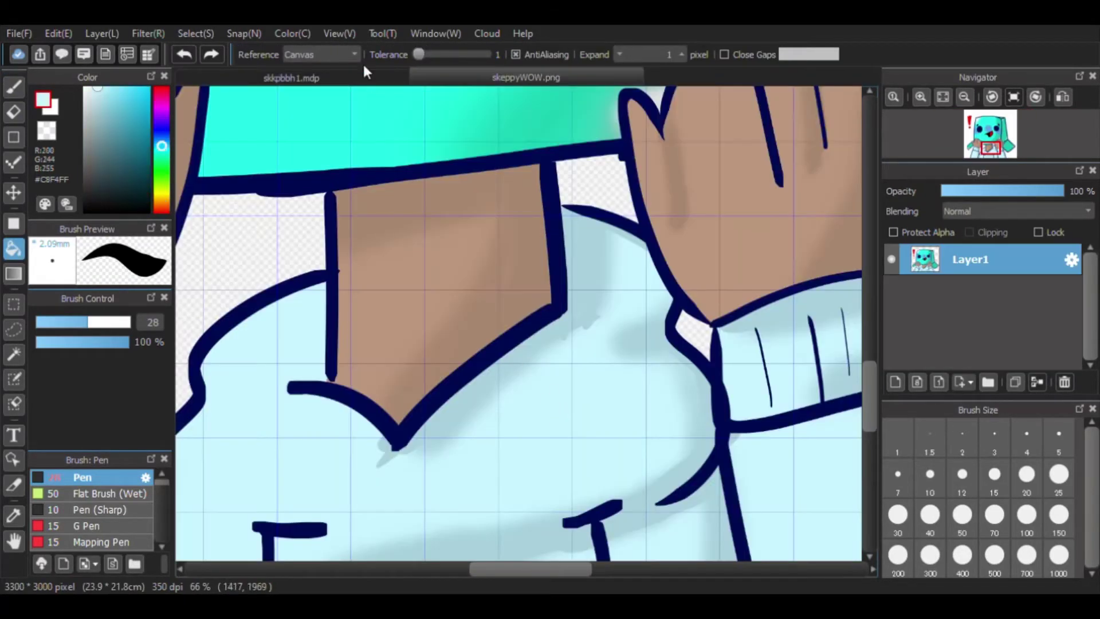
pyautogui.click(365, 73)
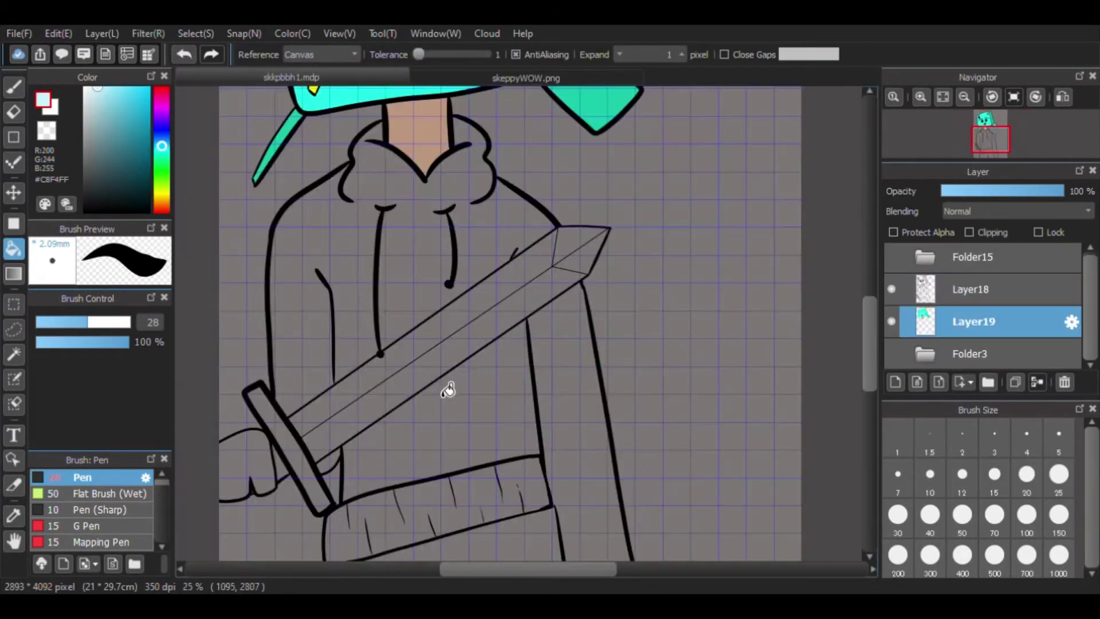
pyautogui.scroll(-2, 474, 290)
pyautogui.scroll(8, 535, 488)
# Close the gap in the long sleeve's outline, then fill that sleeve and the sword hand's shape with #C8F4FF, raising the fill expansion to 3 pixels.
pyautogui.click(3, 85)
pyautogui.scroll(2, 418, 367)
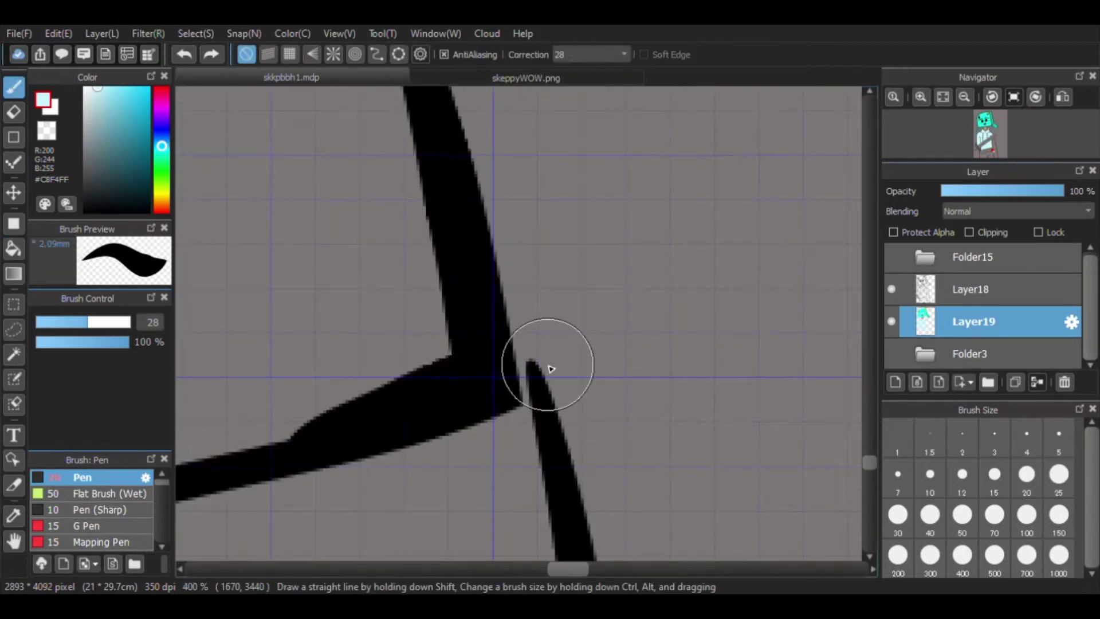
pyautogui.press('g')
pyautogui.scroll(-8, 621, 299)
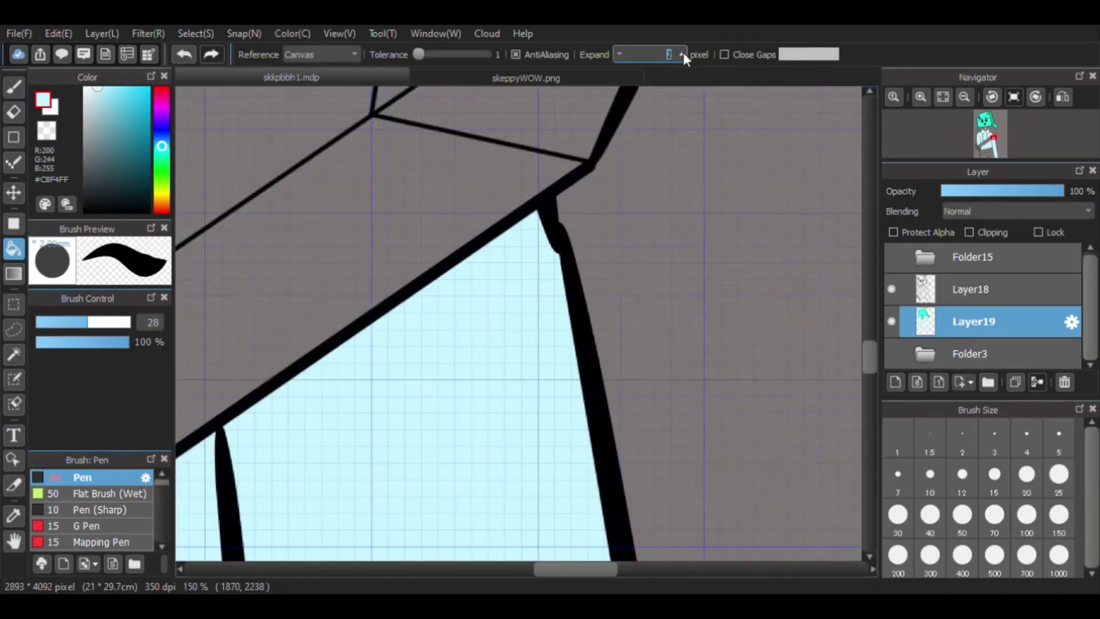
pyautogui.scroll(-4, 663, 290)
pyautogui.scroll(6, 527, 289)
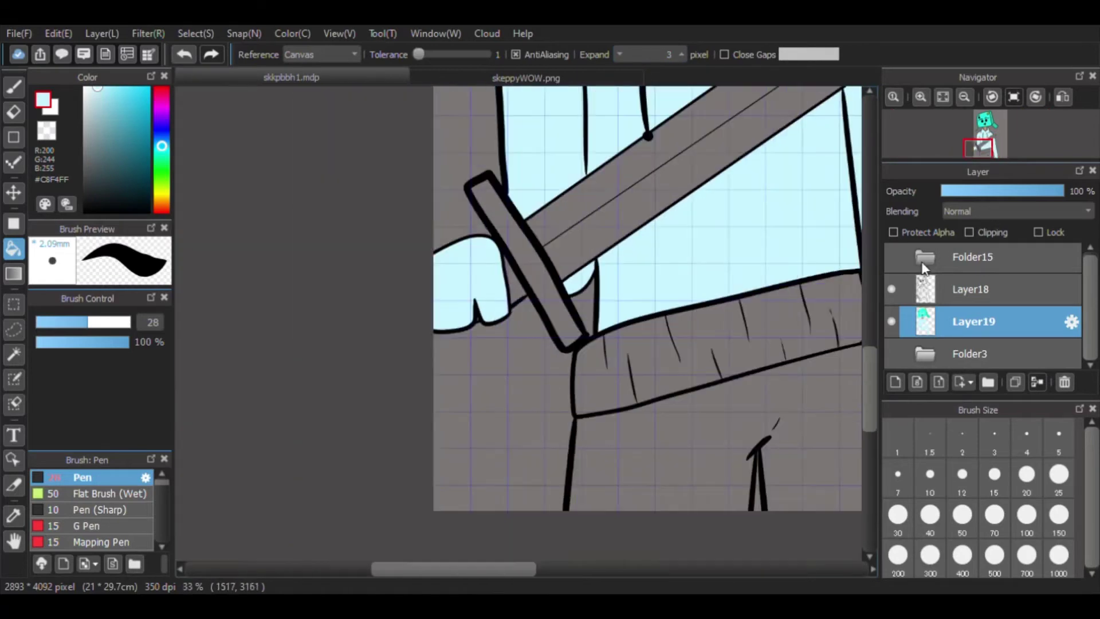
# Redraw the short curved line behind the sword guard in black on Layer18 and erase its excess edge.
pyautogui.click(924, 282)
pyautogui.scroll(5, 570, 265)
pyautogui.press('b')
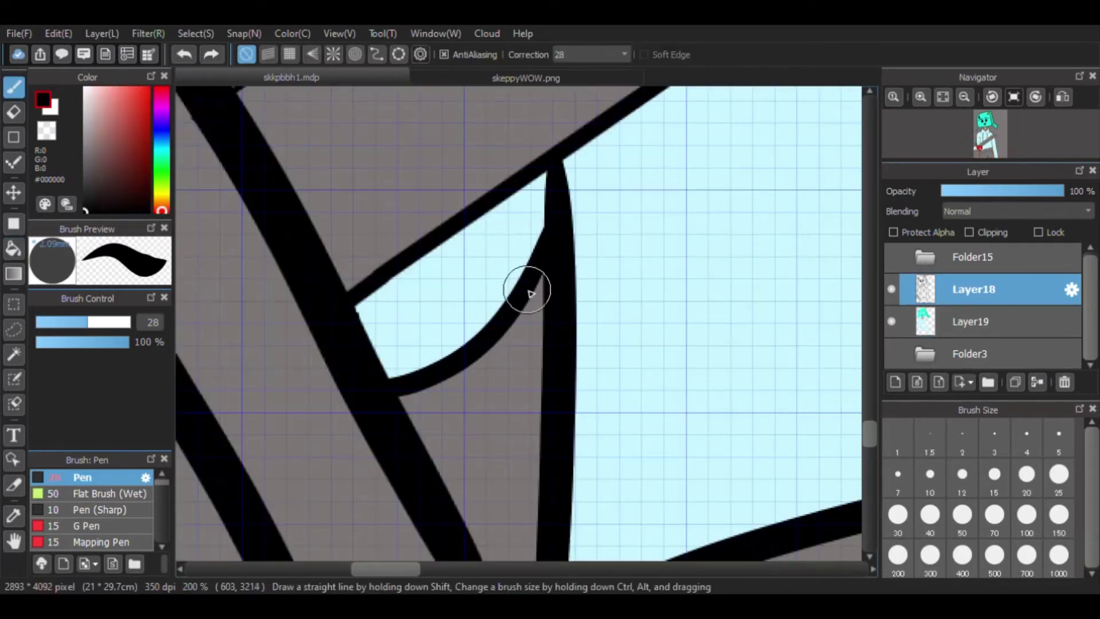
pyautogui.scroll(-5, 395, 400)
pyautogui.scroll(6, 737, 176)
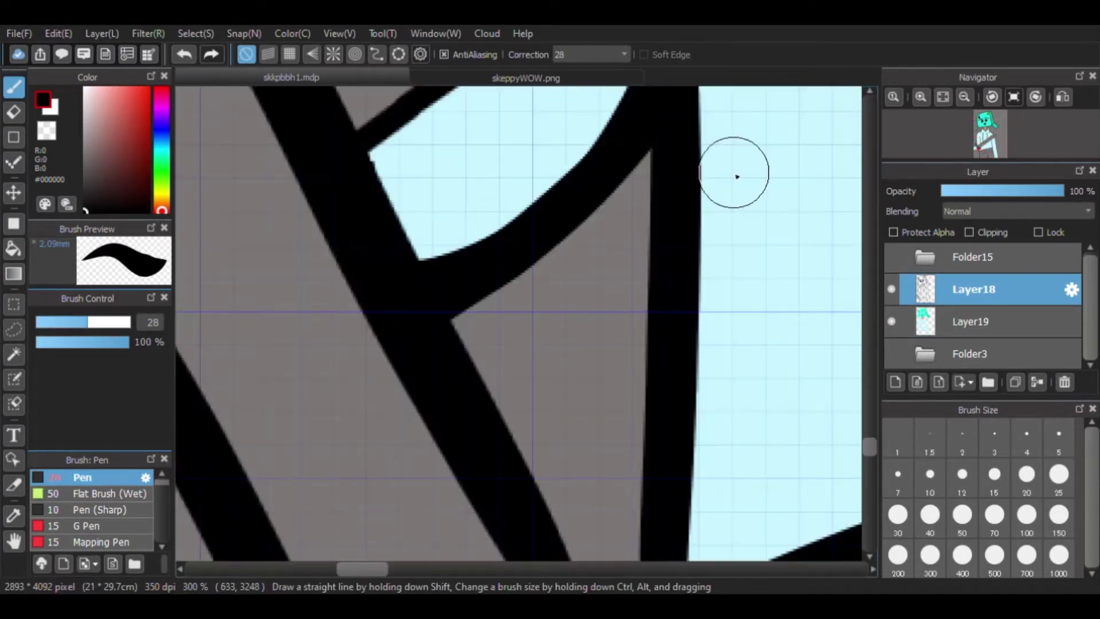
pyautogui.press('e')
pyautogui.scroll(-2, 481, 184)
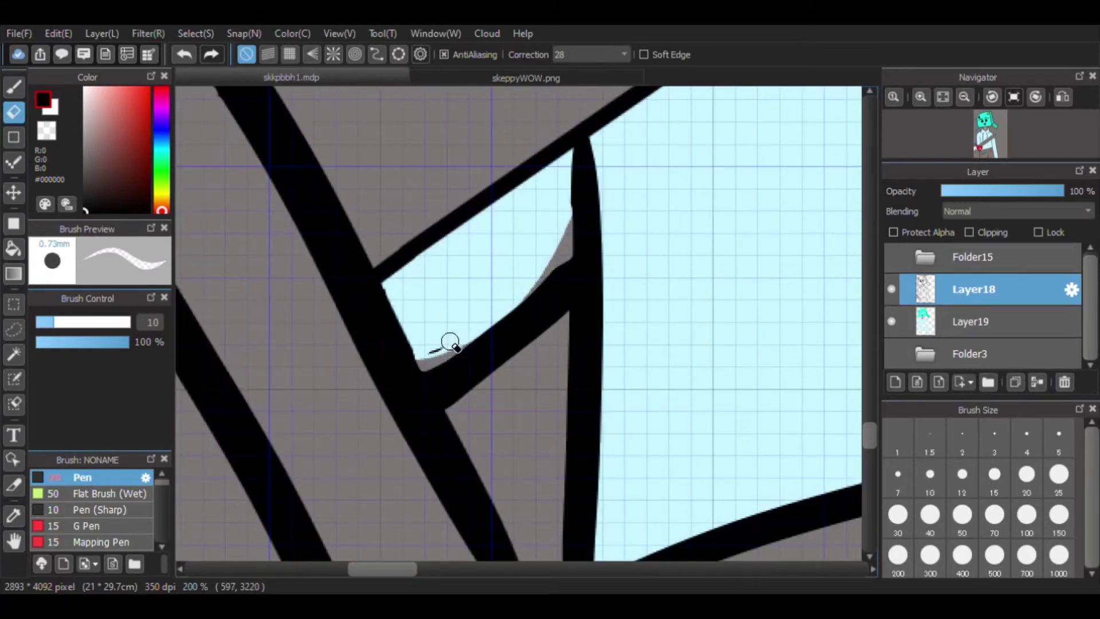
# Fill the bare patches beside the redrawn line behind the sword guard with #C8F4FF on Layer19.
pyautogui.click(974, 321)
pyautogui.keyDown('alt'); pyautogui.click(488, 263); pyautogui.keyUp('alt')
pyautogui.press('g')
pyautogui.scroll(3, 461, 359)
pyautogui.press('b')
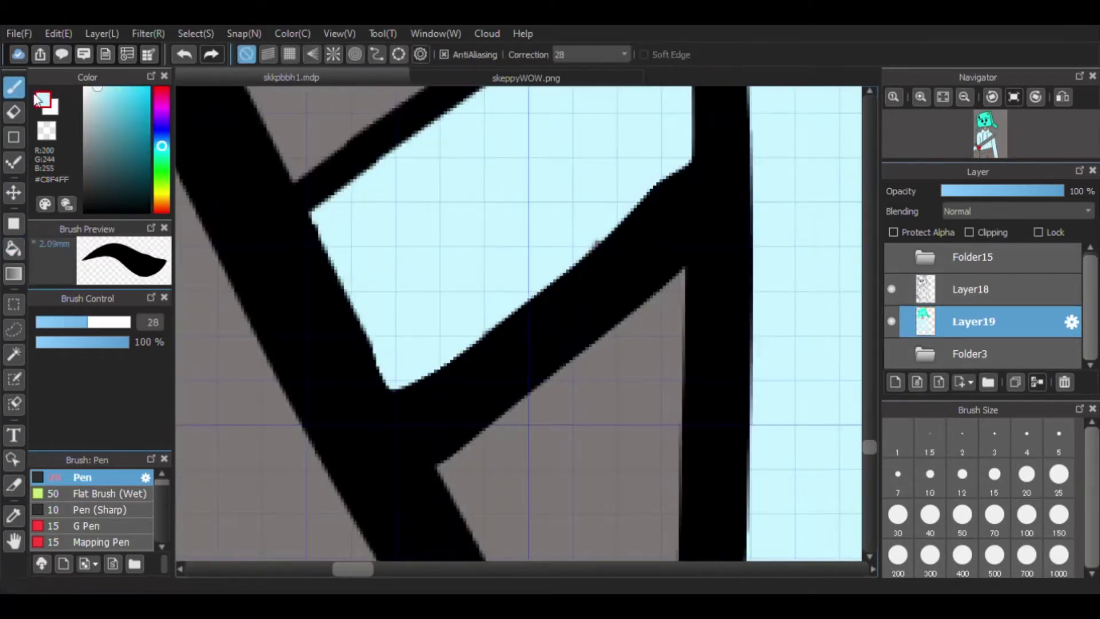
pyautogui.scroll(-3, 483, 309)
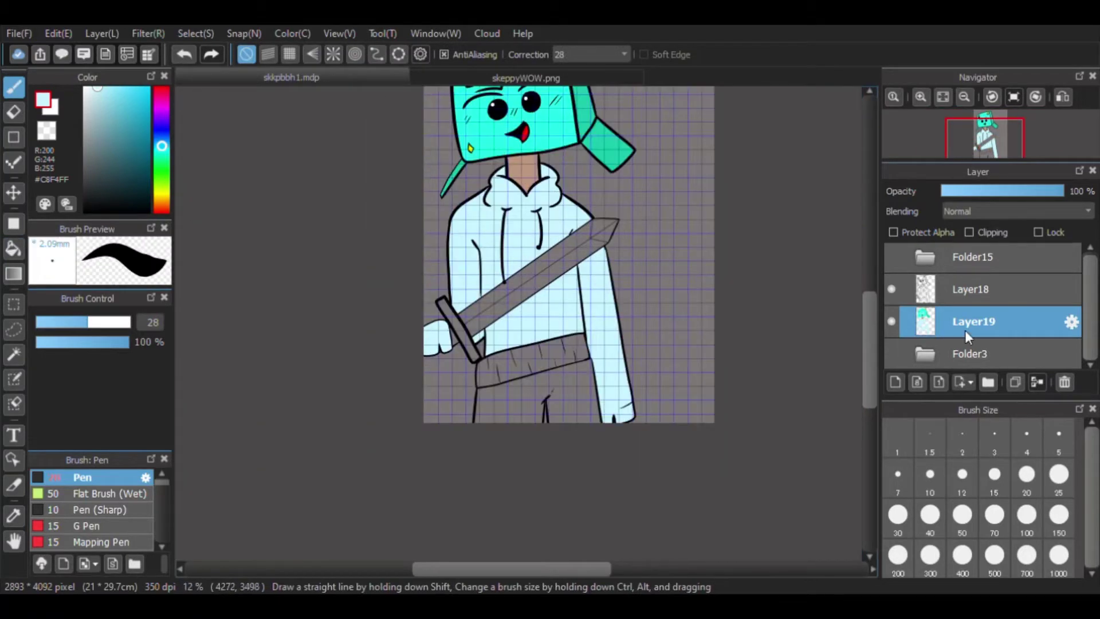
# Fill the hoodie's ribbed hem with #C8F4FF and touch up the specks left around its fold lines.
pyautogui.scroll(3, 262, 312)
pyautogui.press('g')
pyautogui.click(377, 405)
pyautogui.scroll(5, 377, 404)
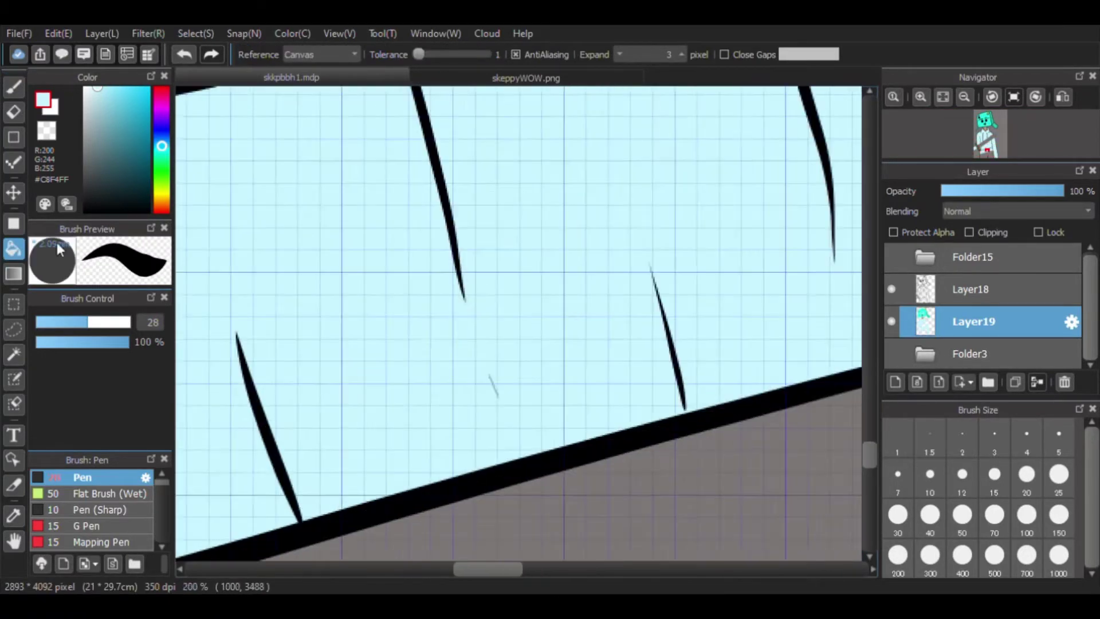
pyautogui.press('b')
pyautogui.scroll(-2, 626, 385)
pyautogui.scroll(-4, 457, 423)
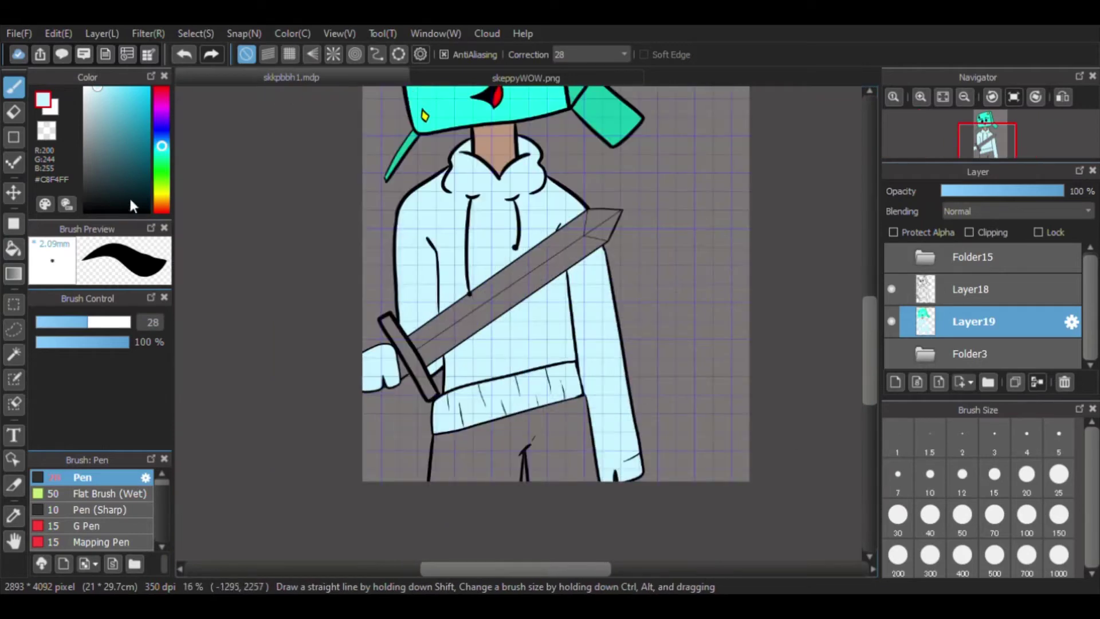
# Fill the trousers with the dark colour #13181A.
pyautogui.scroll(2, 504, 441)
pyautogui.press('g')
pyautogui.click(499, 421)
pyautogui.scroll(-4, 500, 420)
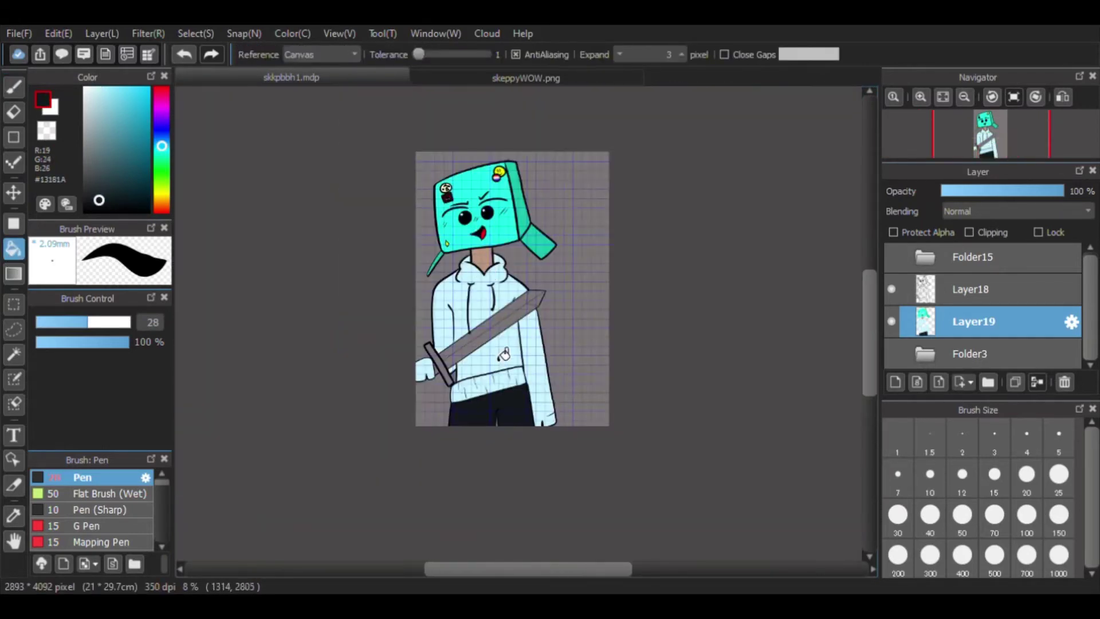
# Add a clipping layer above Layer19 and paint a #19C8AC shadow along the front face's edge beside the head's darker side.
pyautogui.scroll(4, 504, 353)
pyautogui.click(896, 382)
pyautogui.click(969, 232)
pyautogui.press('b')
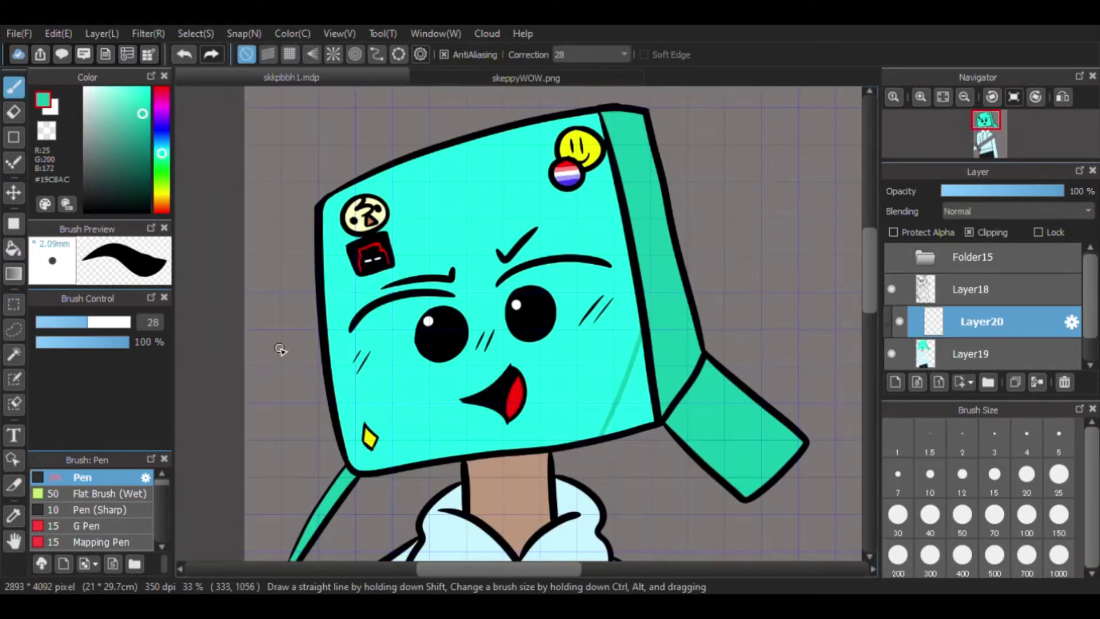
pyautogui.moveTo(599, 435); pyautogui.dragTo(633, 263)
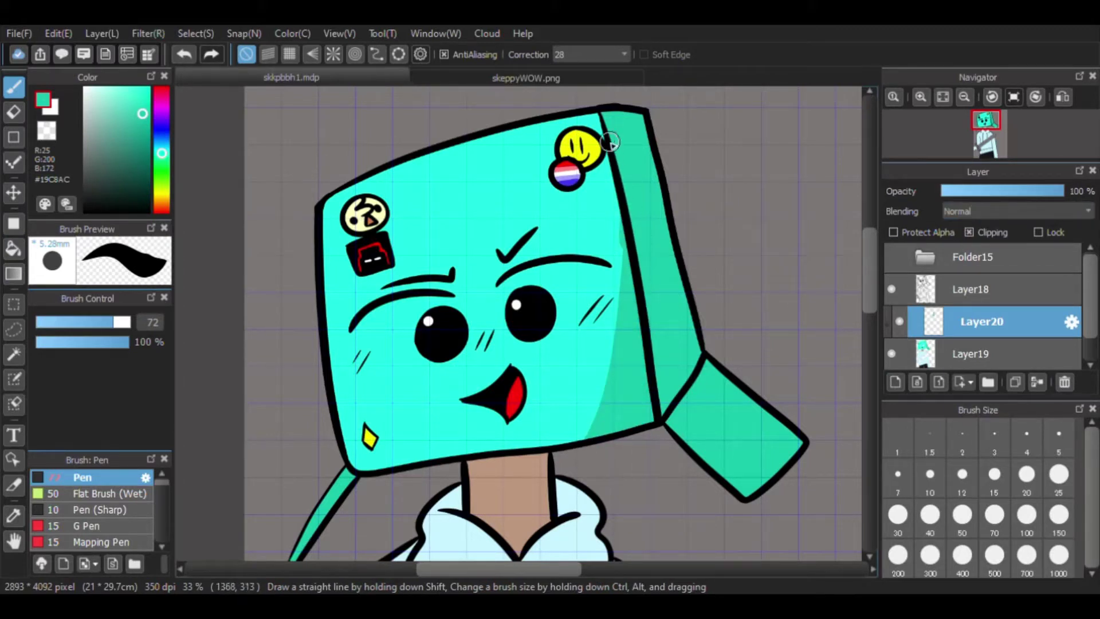
pyautogui.moveTo(608, 186); pyautogui.dragTo(596, 375)
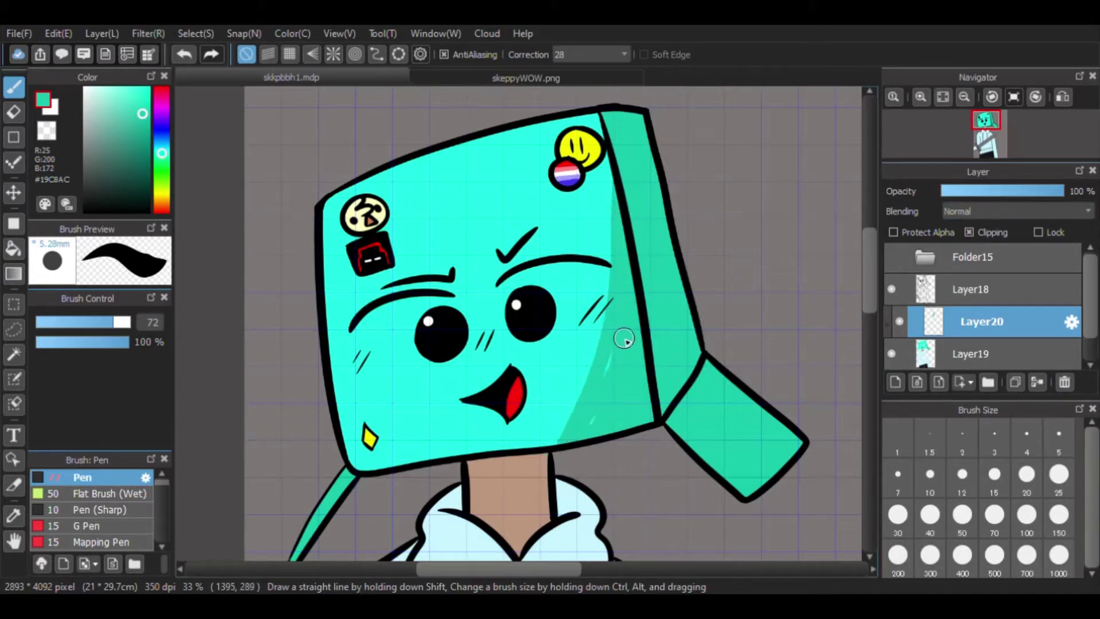
pyautogui.scroll(-1, 848, 321)
pyautogui.click(85, 88)
pyautogui.moveTo(373, 166)
pyautogui.mouseDown()
pyautogui.moveTo(320, 189)
pyautogui.moveTo(331, 243)
pyautogui.mouseUp()
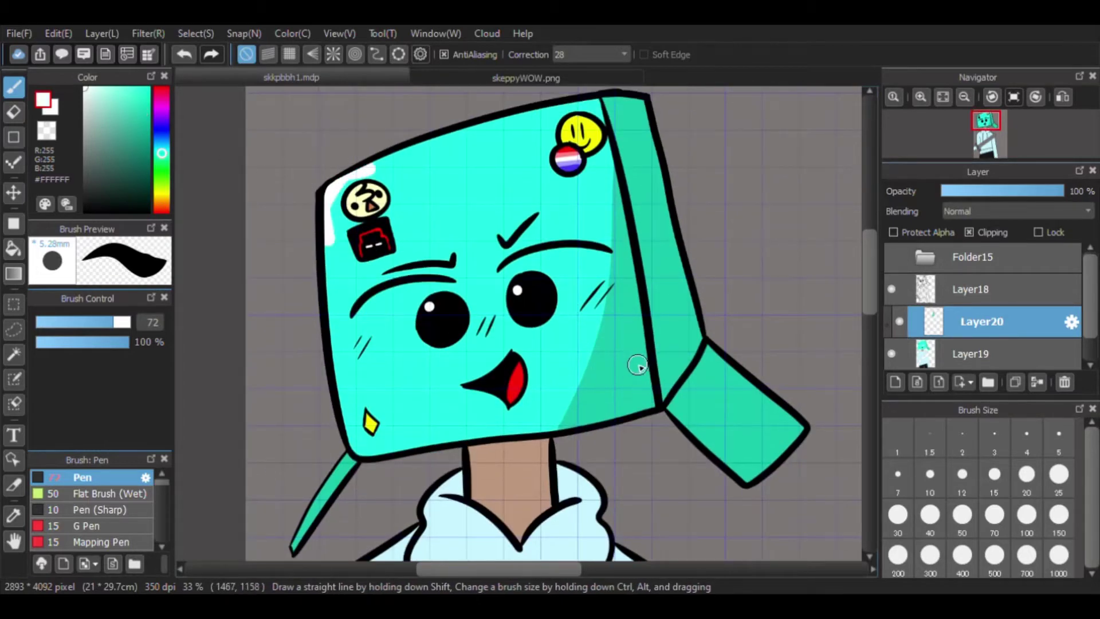
pyautogui.click(85, 127)
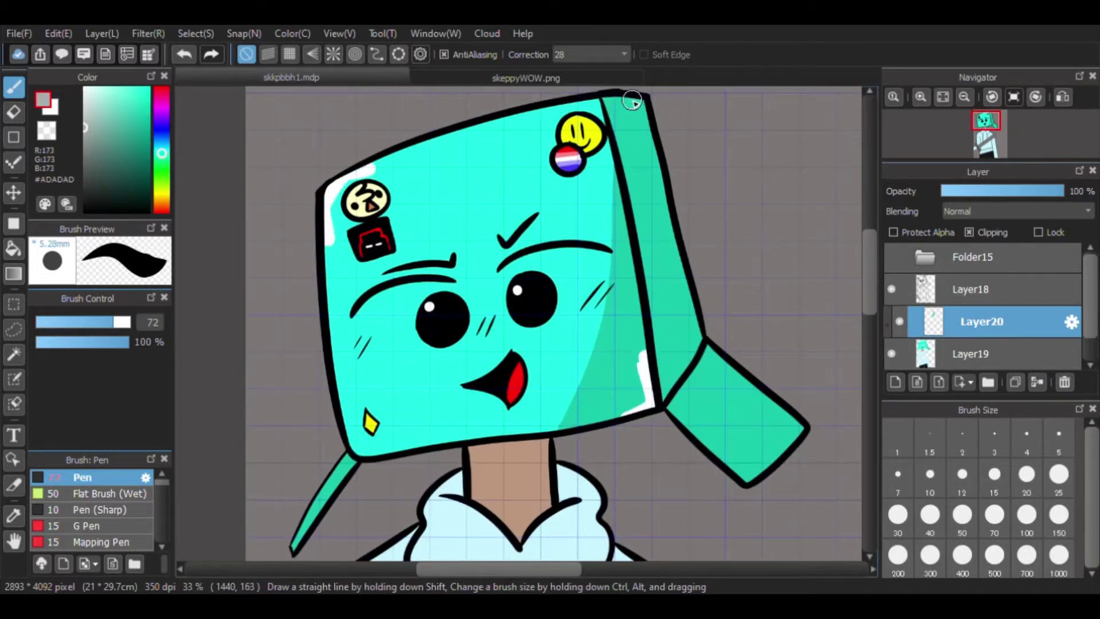
pyautogui.moveTo(613, 100); pyautogui.dragTo(610, 121)
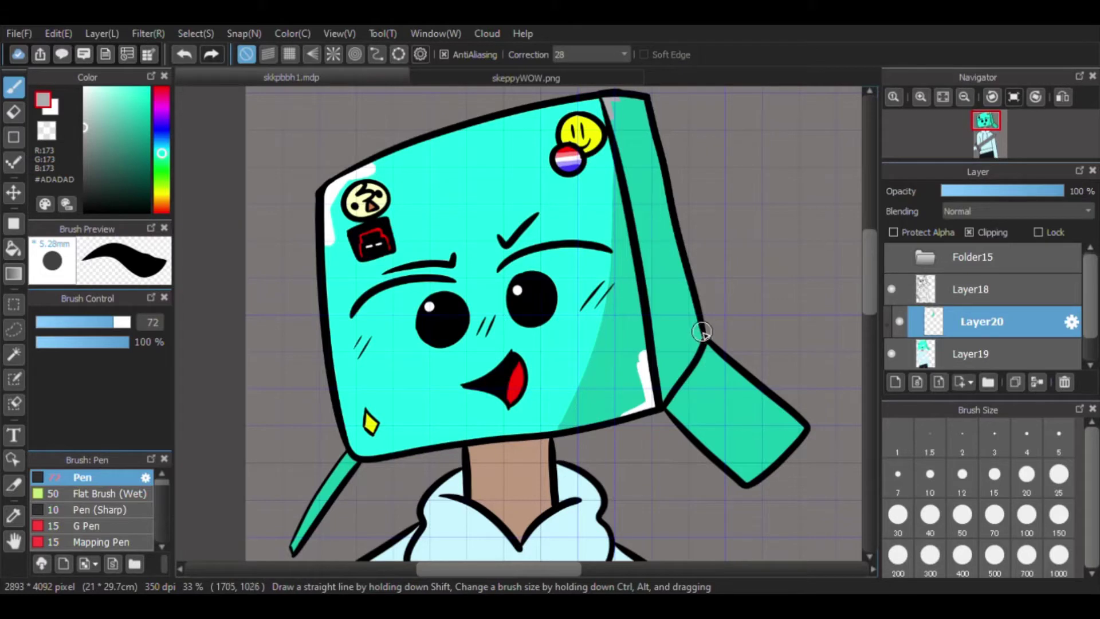
pyautogui.hotkey('ctrl', 'z')
# Airbrush white #FFFFFF highlights into the front face's upper corner by the badges and its opposite lower corner.
pyautogui.click(85, 87)
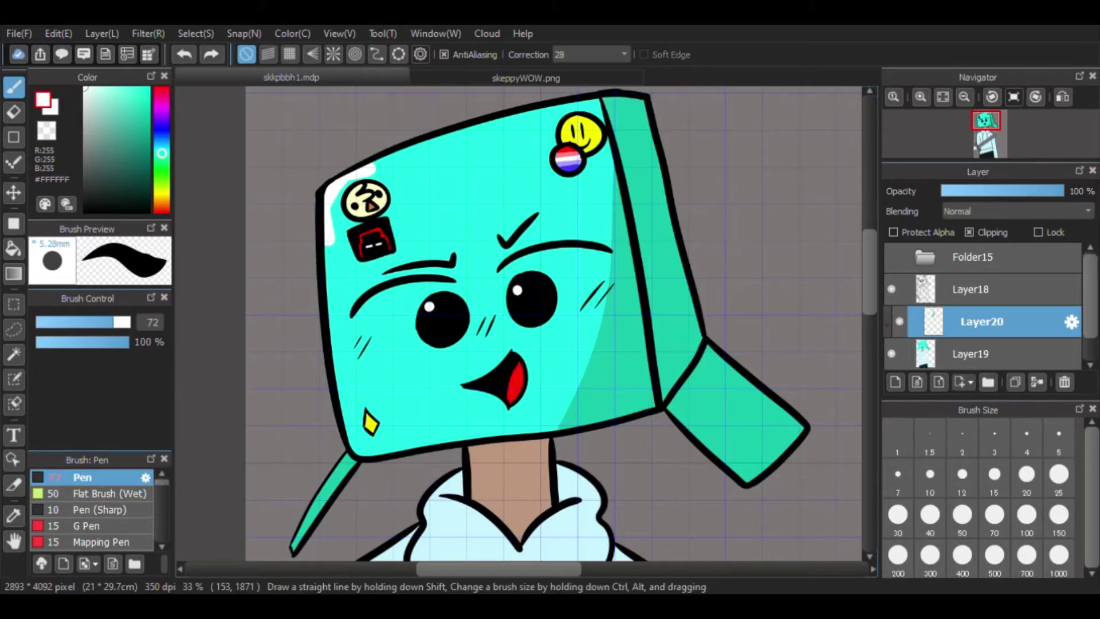
pyautogui.moveTo(167, 483); pyautogui.dragTo(166, 490)
pyautogui.click(86, 510)
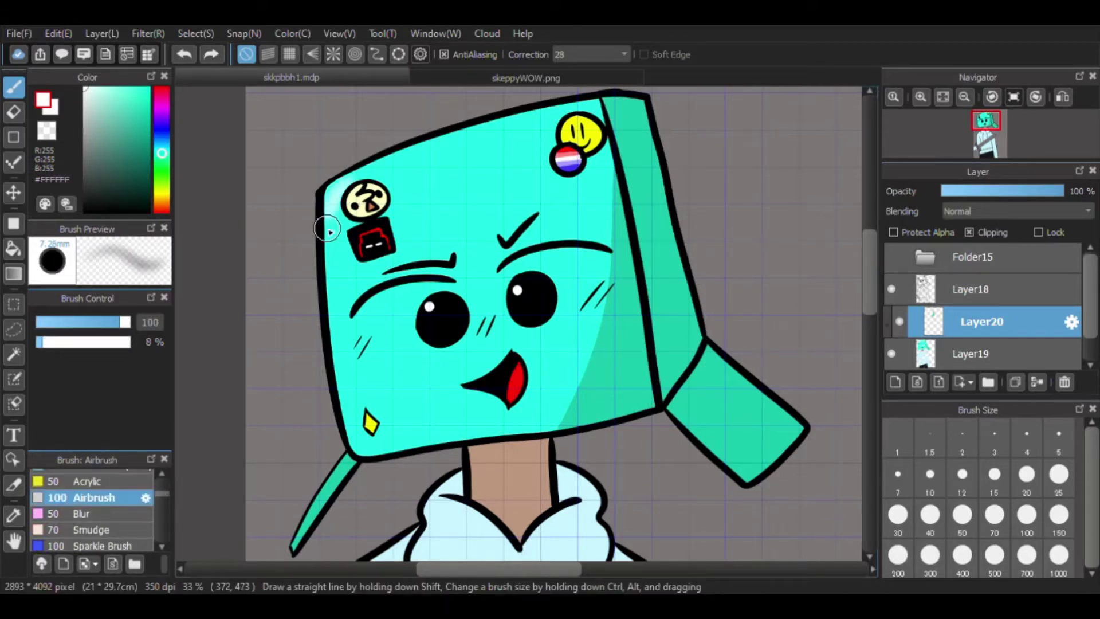
pyautogui.moveTo(645, 374)
pyautogui.mouseDown()
pyautogui.moveTo(634, 416)
pyautogui.moveTo(641, 355)
pyautogui.mouseUp()
# Airbrush light grey #CFCFCF highlights at 41% opacity into the corners of the head's dark side and its flaps.
pyautogui.keyDown('alt'); pyautogui.click(703, 171); pyautogui.keyUp('alt')
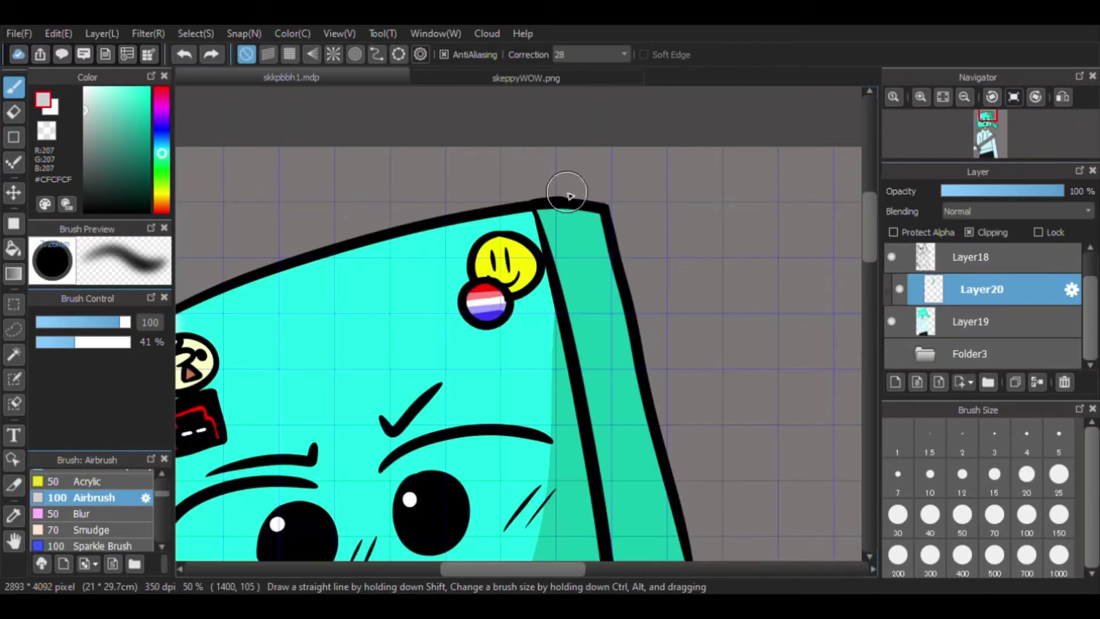
pyautogui.scroll(-5, 600, 220)
pyautogui.moveTo(618, 260); pyautogui.dragTo(638, 308)
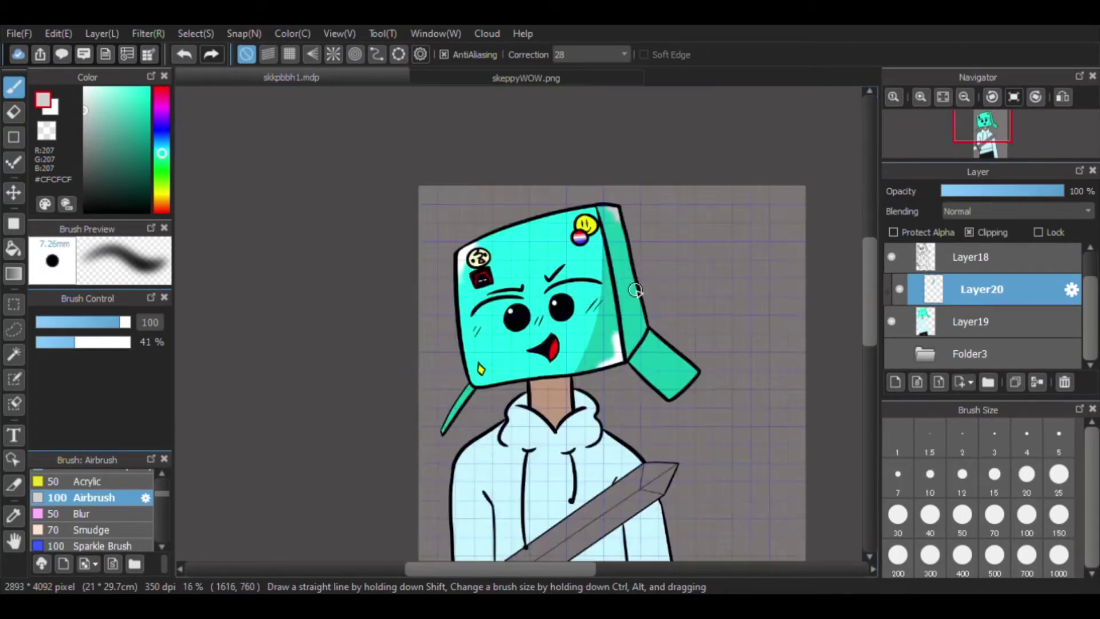
pyautogui.scroll(-1, 634, 307)
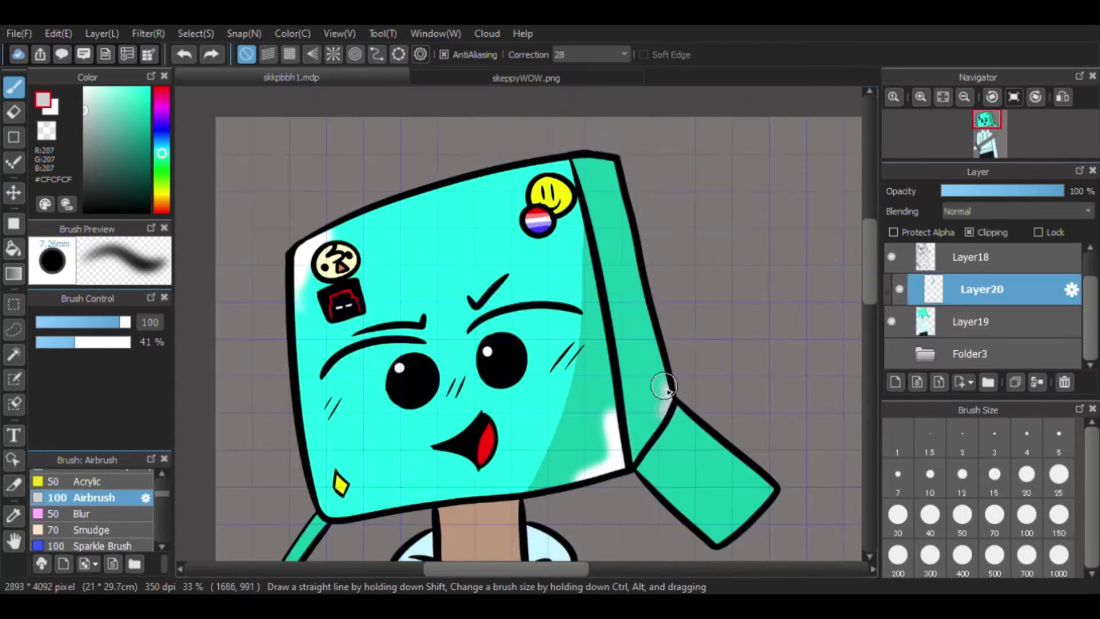
pyautogui.moveTo(588, 165); pyautogui.dragTo(599, 148)
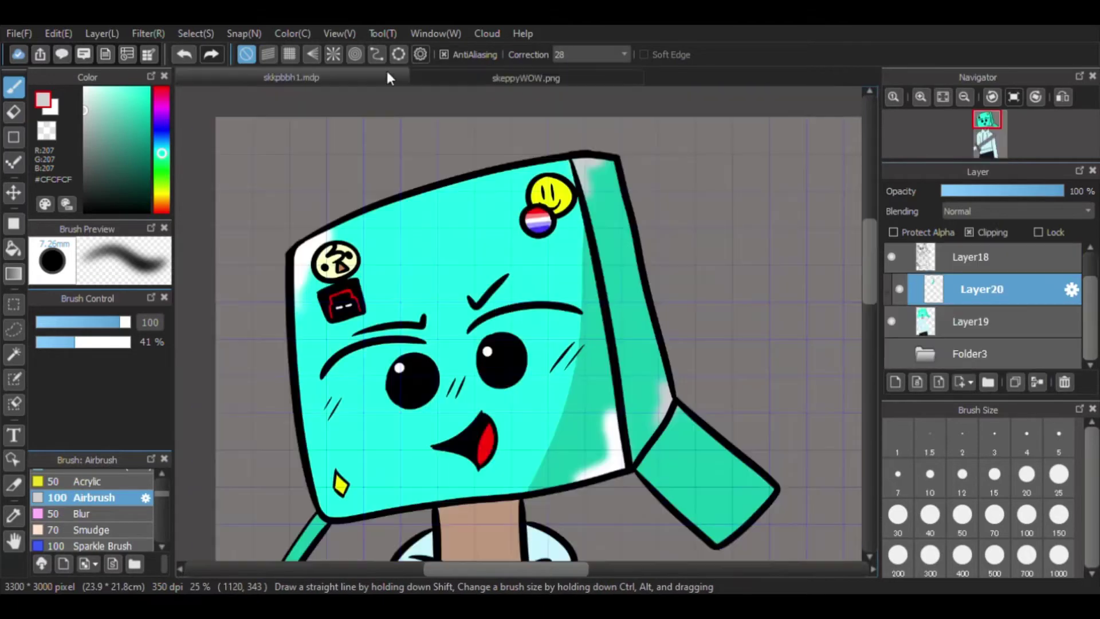
pyautogui.moveTo(765, 498); pyautogui.dragTo(778, 485)
pyautogui.scroll(-4, 580, 411)
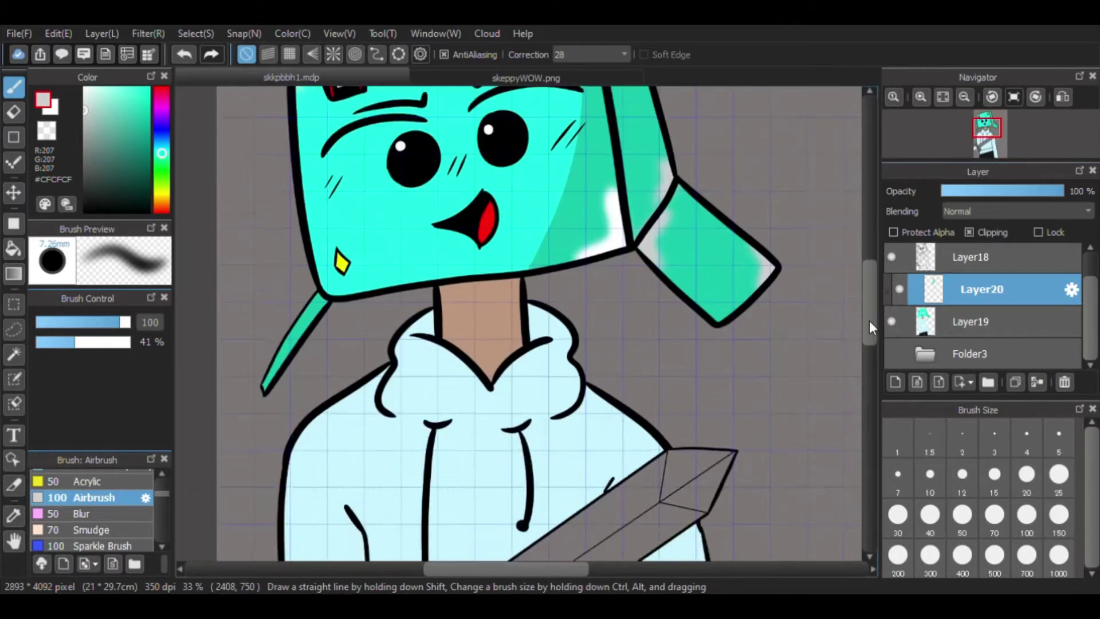
pyautogui.scroll(3, 869, 321)
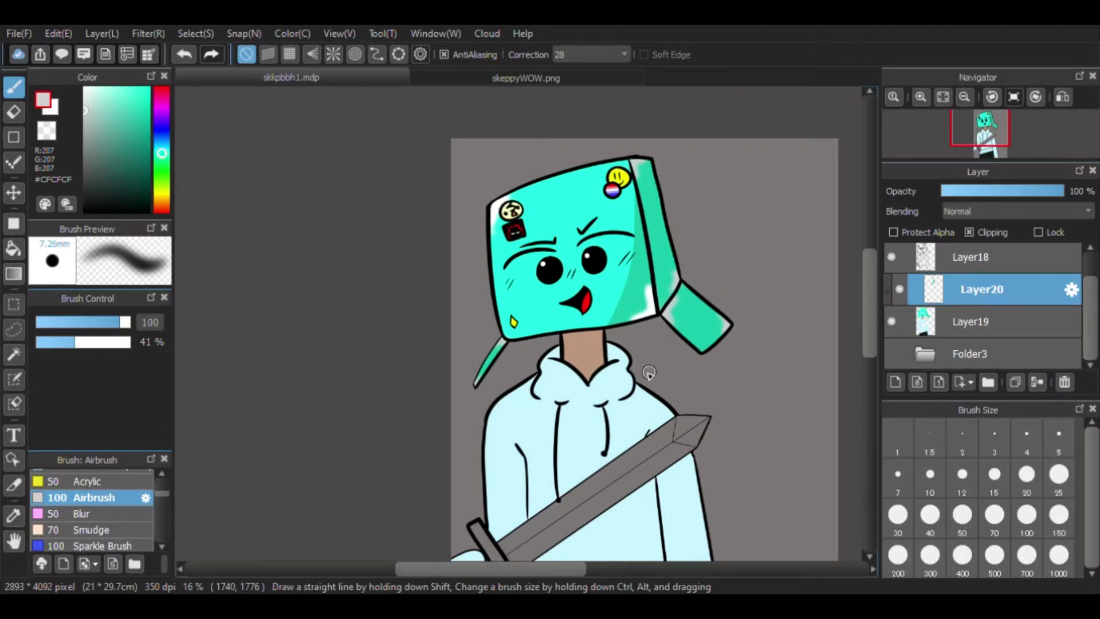
# Paint a #B2DFEA shadow with the Pen on the side of the hood beside the neck.
pyautogui.scroll(3, 125, 509)
pyautogui.click(82, 493)
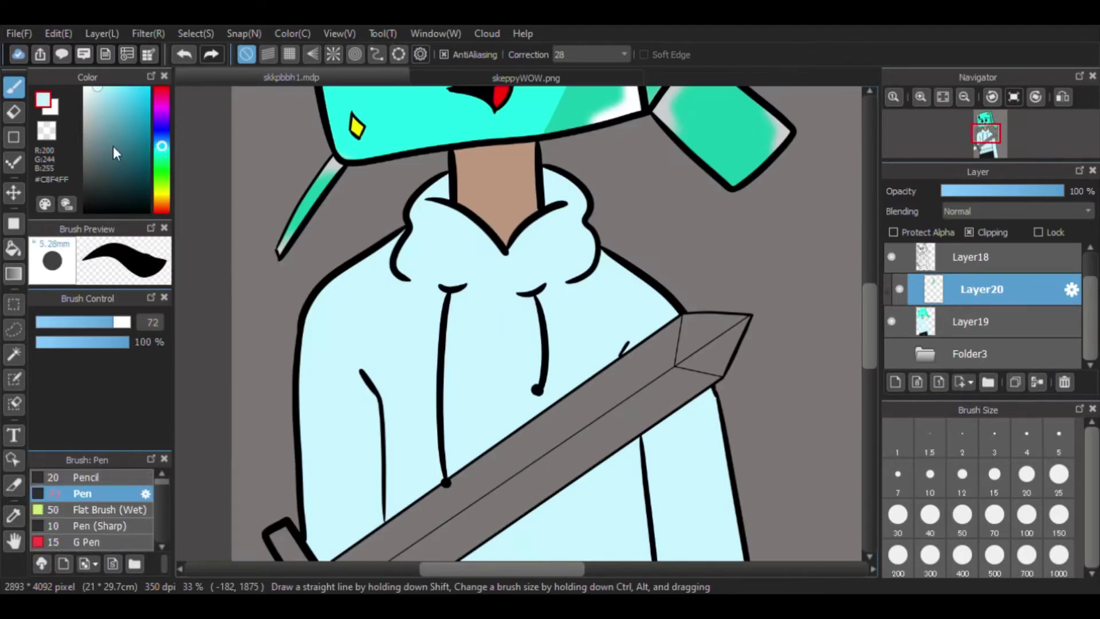
pyautogui.keyDown('alt'); pyautogui.click(569, 183); pyautogui.keyUp('alt')
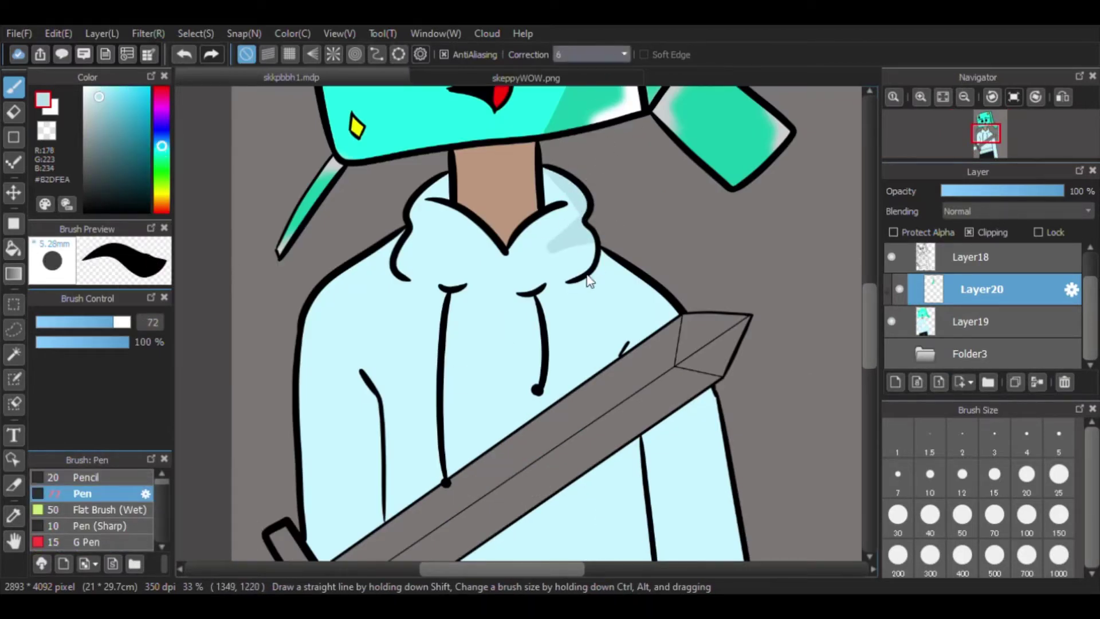
# Set the stroke correction to 20 and shade the lower end of the long sleeve with #B2DFEA.
pyautogui.scroll(-4, 875, 309)
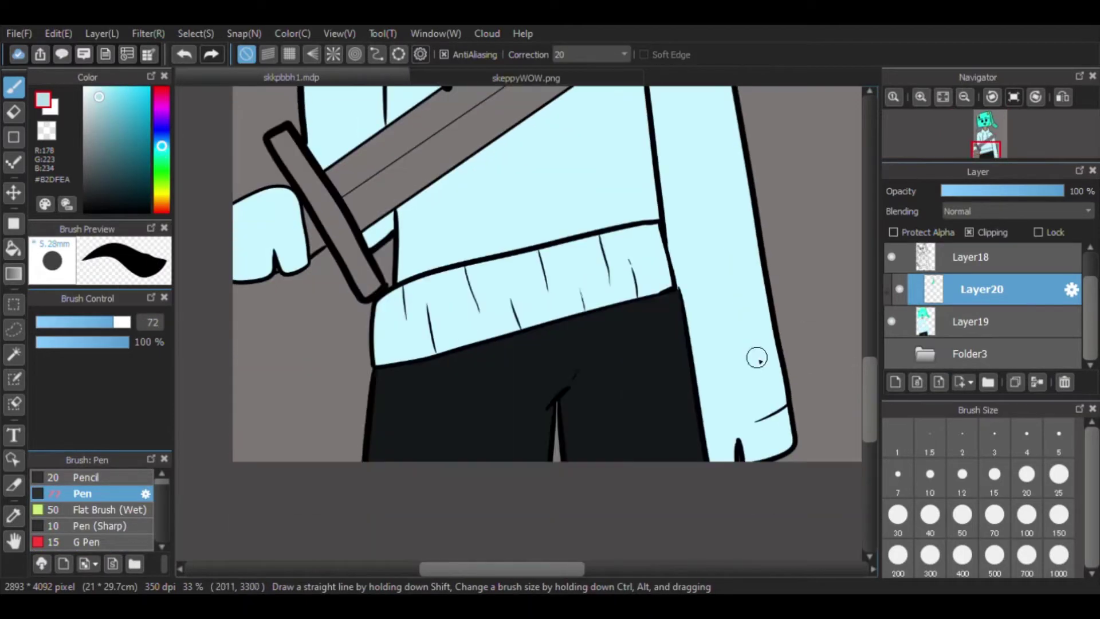
pyautogui.moveTo(756, 355); pyautogui.dragTo(714, 437)
pyautogui.scroll(5, 716, 483)
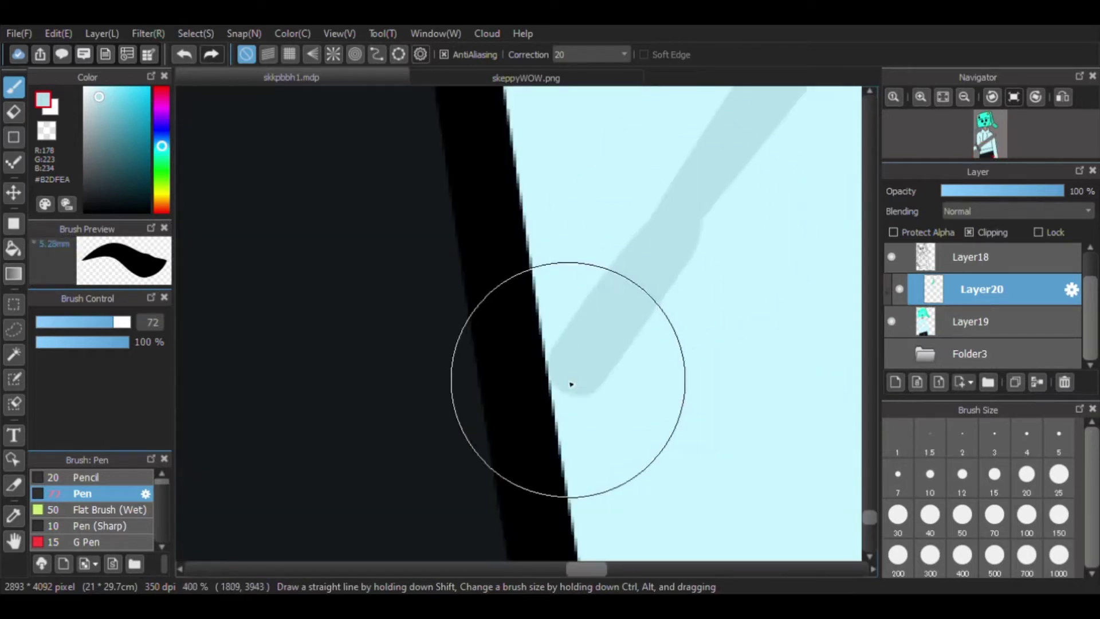
pyautogui.press('g')
pyautogui.click(700, 381)
pyautogui.scroll(-6, 699, 380)
# Extend the #B2DFEA shadow up the outer side of the long sleeve and fill the outlined area.
pyautogui.press('b')
pyautogui.scroll(1, 677, 195)
pyautogui.moveTo(624, 177); pyautogui.dragTo(596, 441)
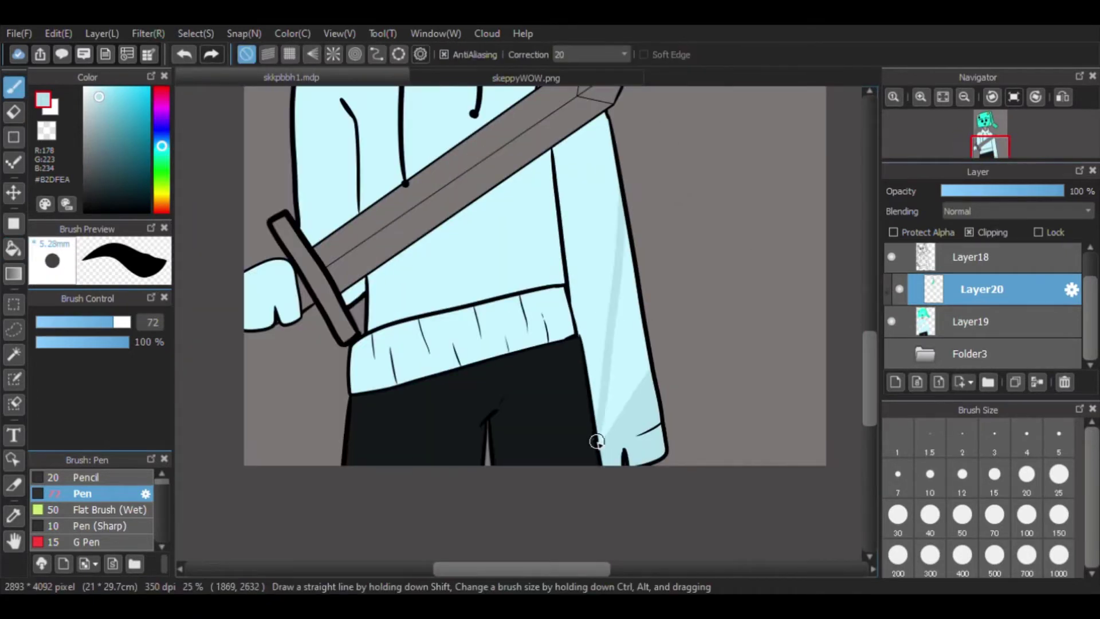
pyautogui.press('g')
pyautogui.press('b')
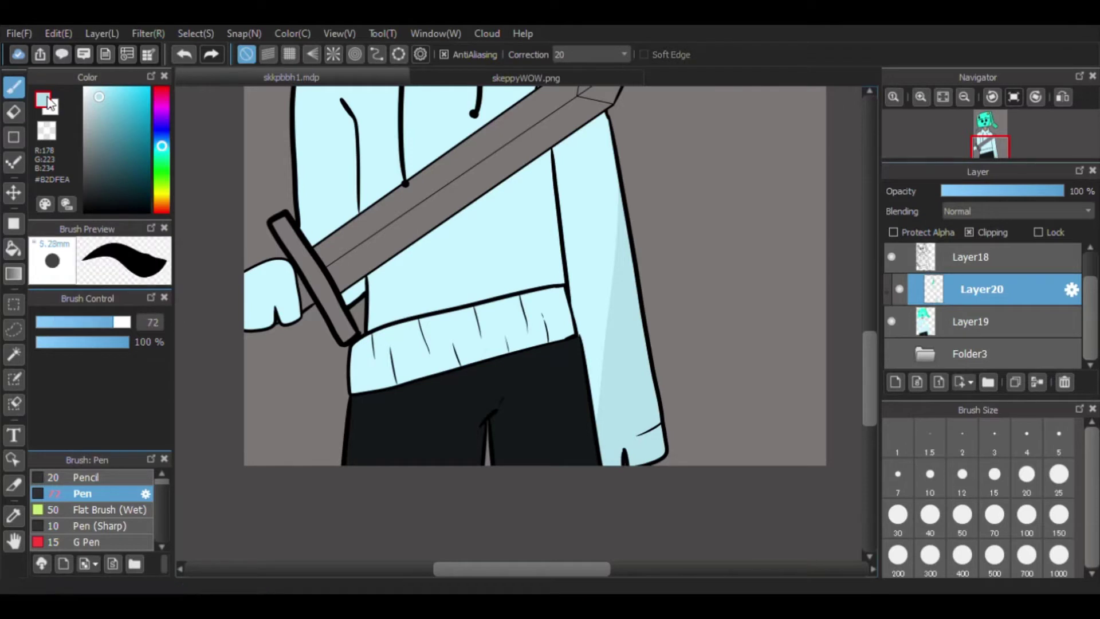
# Paint #B2DFEA shadows with the Pen on the hoodie torso and the end of its ribbed hem beside the long sleeve.
pyautogui.scroll(3, 635, 307)
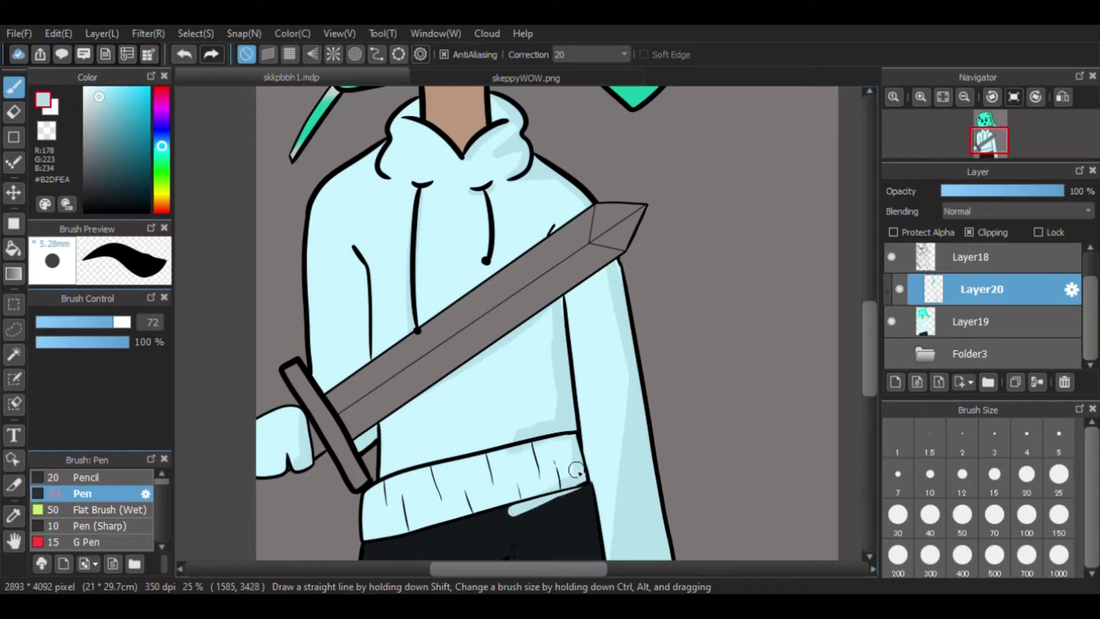
pyautogui.click(13, 248)
pyautogui.click(14, 87)
pyautogui.moveTo(451, 308)
pyautogui.mouseDown()
pyautogui.moveTo(440, 314)
pyautogui.moveTo(456, 305)
pyautogui.mouseUp()
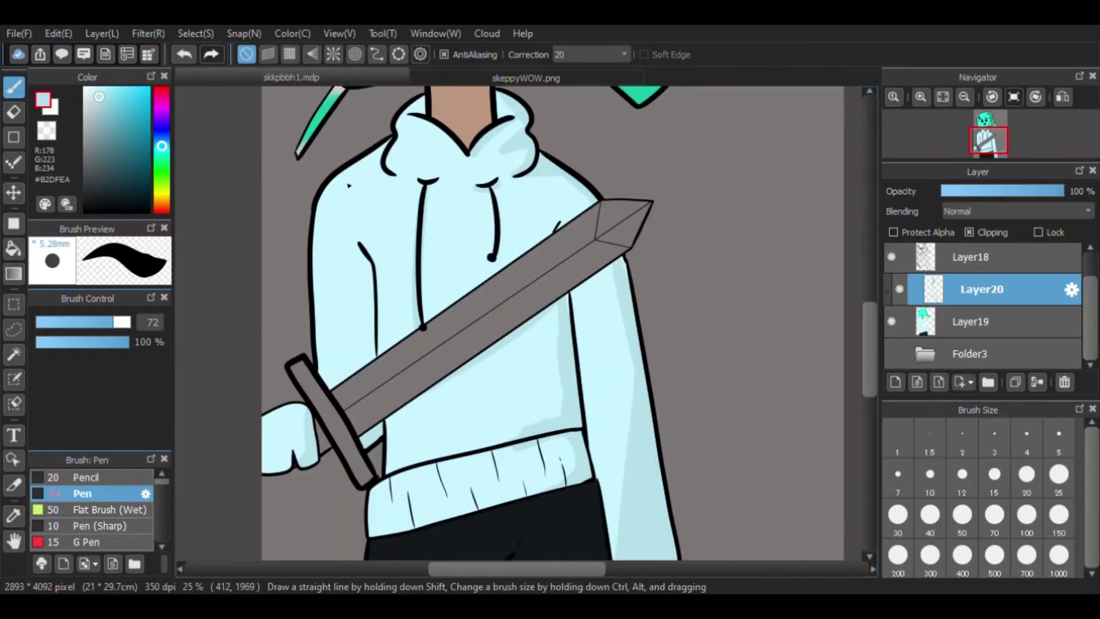
# Sample #121517 from the trousers and paint subtle shading around the crotch crease and along the outer edge.
pyautogui.scroll(4, 727, 376)
pyautogui.keyDown('alt'); pyautogui.click(682, 393); pyautogui.keyUp('alt')
pyautogui.moveTo(682, 393); pyautogui.dragTo(585, 344)
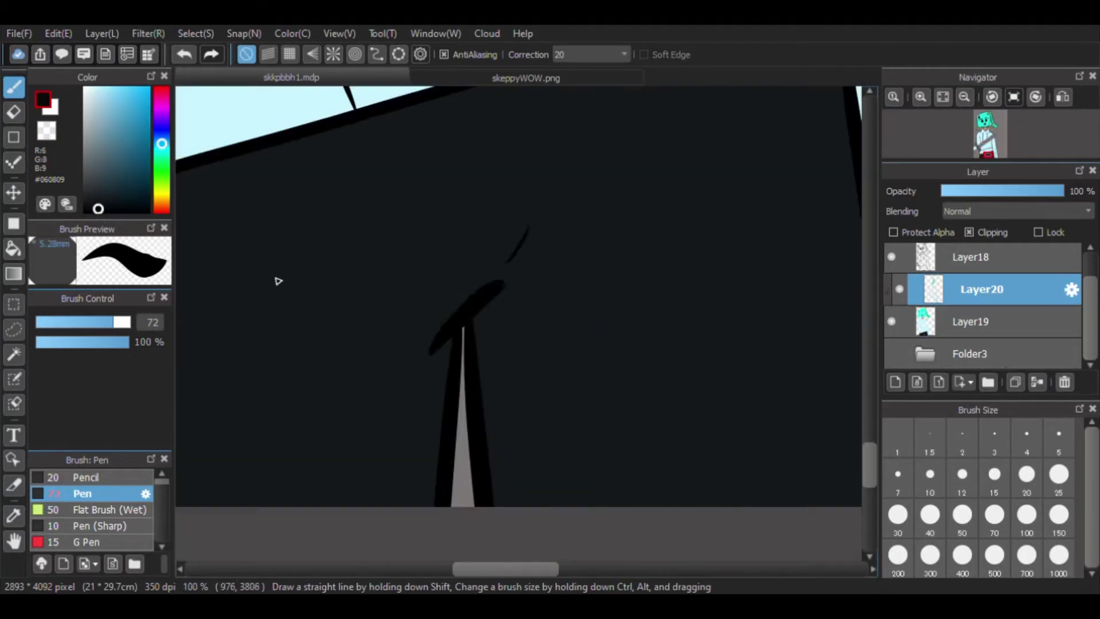
pyautogui.keyDown('alt'); pyautogui.click(482, 308); pyautogui.keyUp('alt')
pyautogui.scroll(-1, 612, 391)
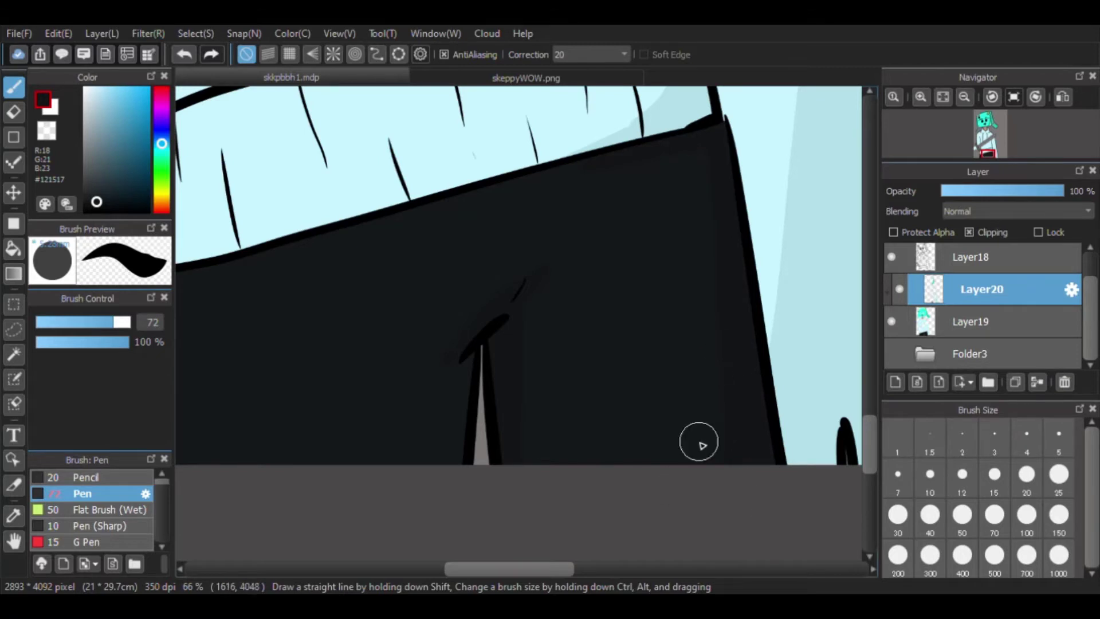
pyautogui.moveTo(699, 442); pyautogui.dragTo(707, 477)
# Lasso a shading area on the trouser leg beside the long sleeve, running from the crotch to the waist corner.
pyautogui.click(14, 328)
pyautogui.moveTo(494, 268); pyautogui.dragTo(810, 475)
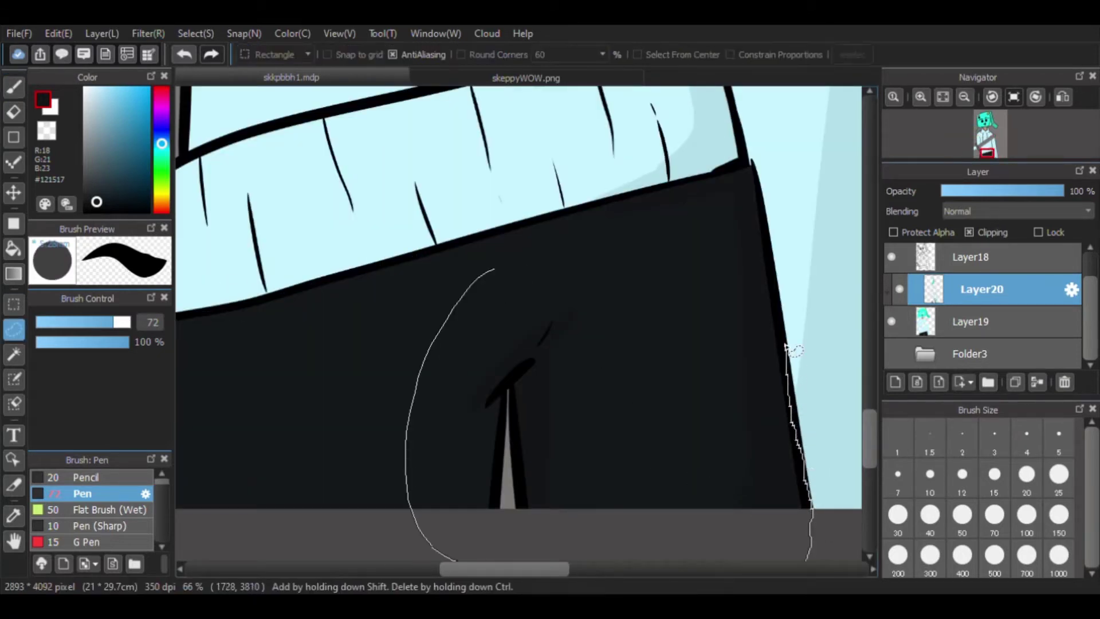
pyautogui.moveTo(786, 346); pyautogui.dragTo(760, 181)
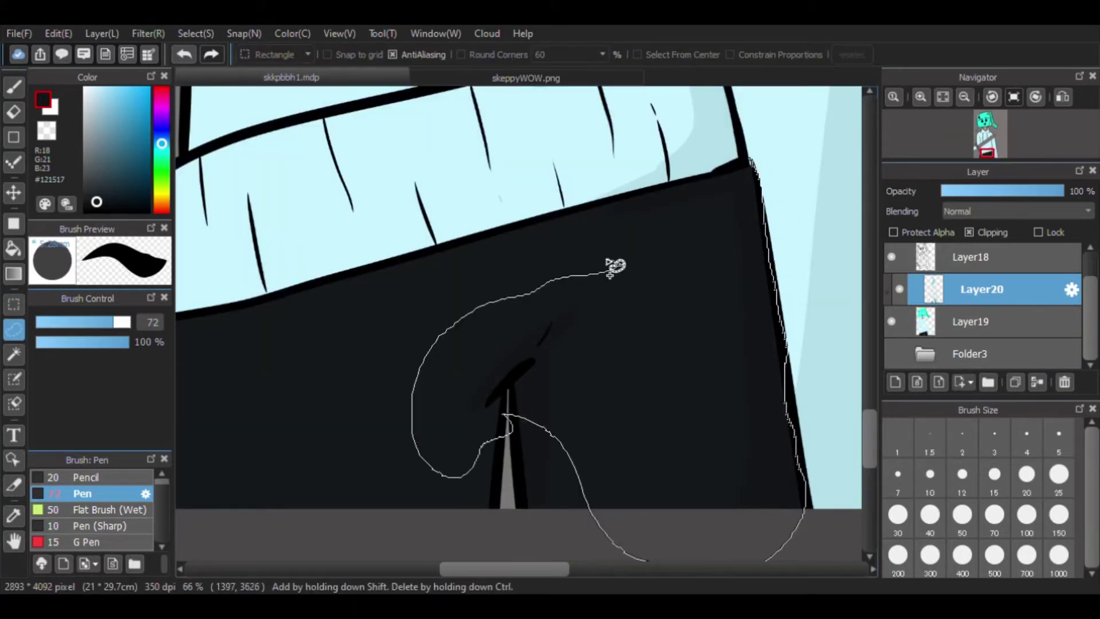
pyautogui.moveTo(750, 169); pyautogui.dragTo(747, 165)
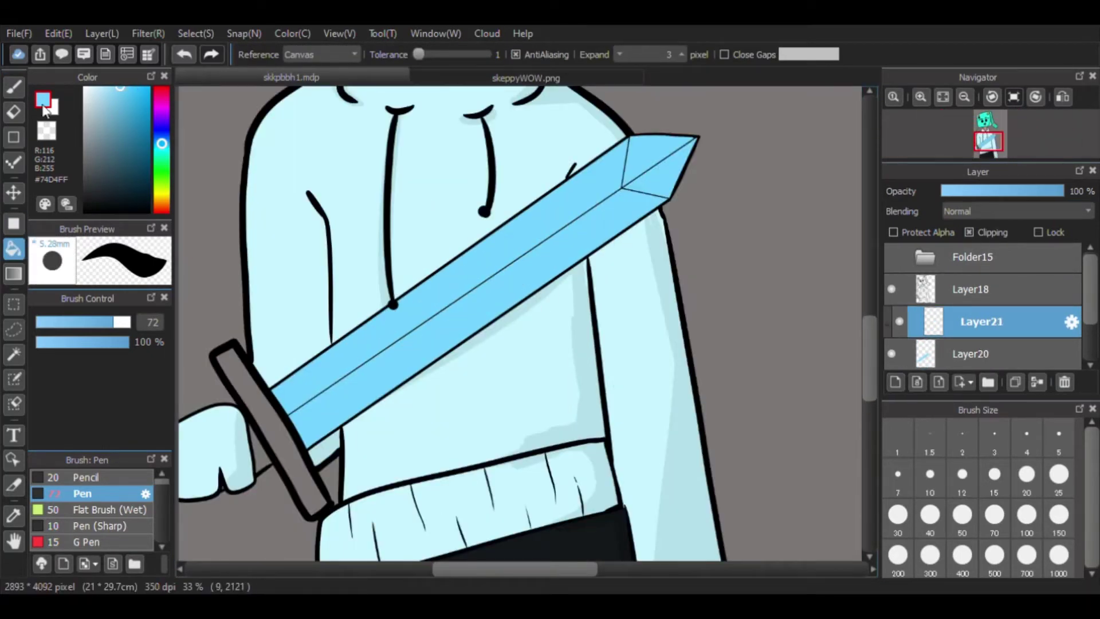
# Paint a #61BAE2 shadow with the Pen along the centre line of the sword blade on the clipped Layer21.
pyautogui.press('b')
pyautogui.click(121, 102)
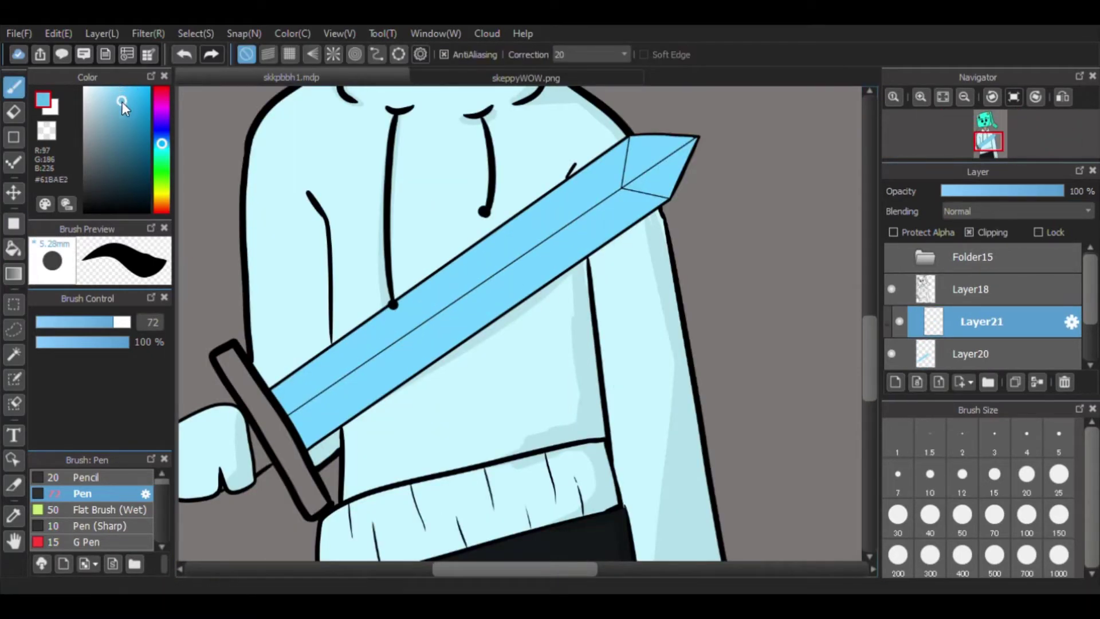
pyautogui.moveTo(284, 410)
pyautogui.mouseDown()
pyautogui.moveTo(655, 195)
pyautogui.moveTo(688, 212)
pyautogui.moveTo(559, 238)
pyautogui.moveTo(623, 205)
pyautogui.mouseUp()
# Paint white highlights along the sword blade and tip, reducing the Pen size to 15 for the thin strokes.
pyautogui.press('x')
pyautogui.hotkey('ctrl', 'z')
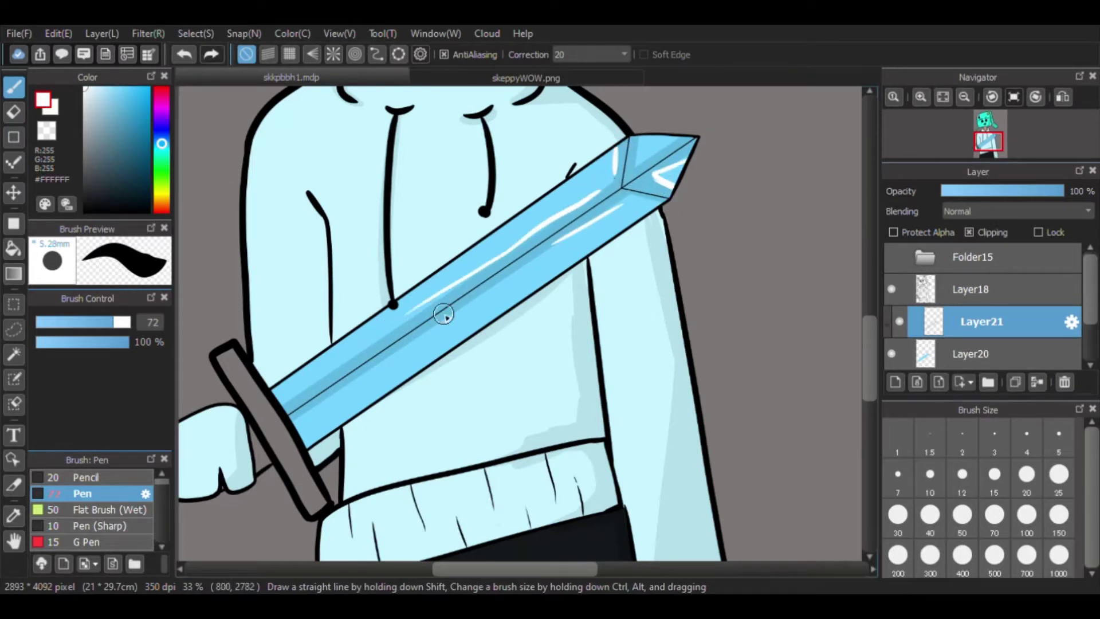
pyautogui.moveTo(441, 312); pyautogui.dragTo(160, 277)
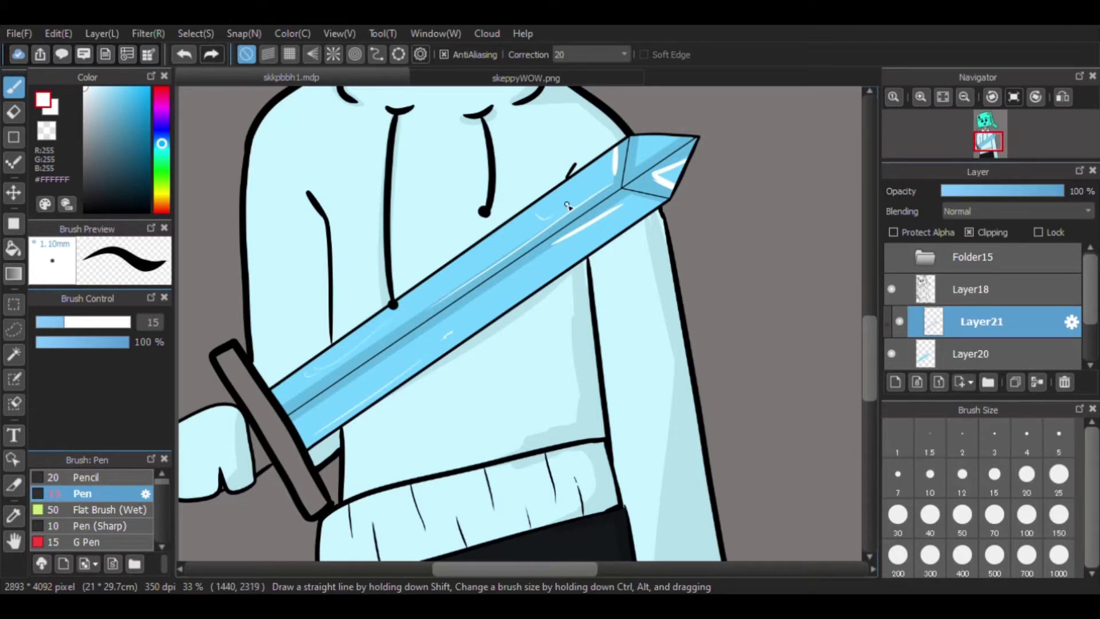
pyautogui.scroll(-3, 673, 140)
pyautogui.scroll(6, 692, 142)
pyautogui.moveTo(501, 290); pyautogui.dragTo(433, 314)
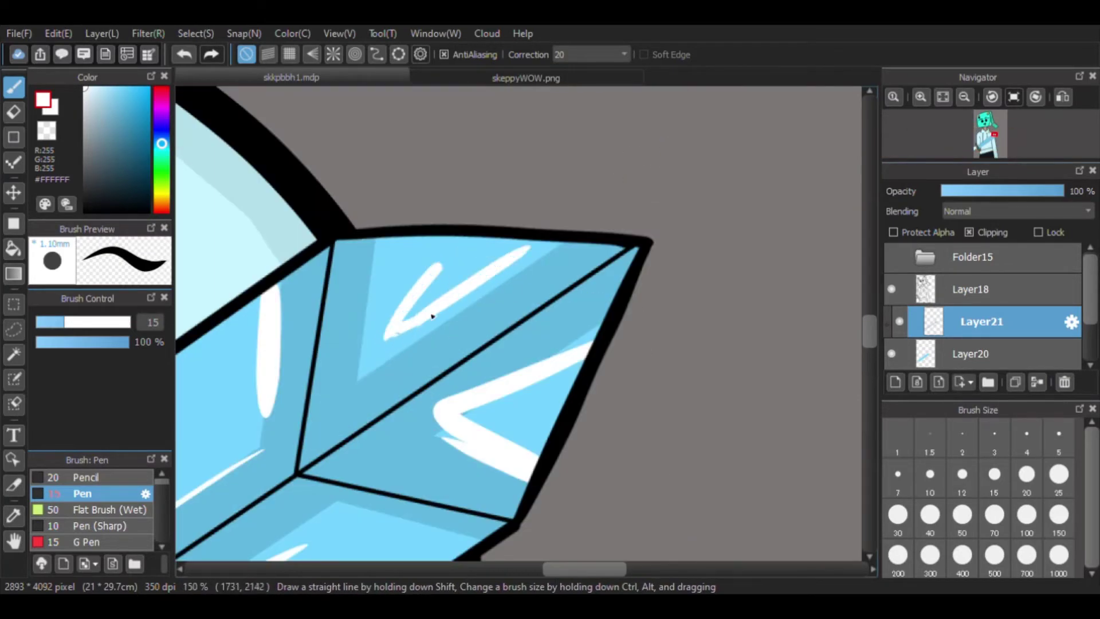
# Move the empty Layer21 below Layer20 in the layer stack.
pyautogui.scroll(-6, 432, 314)
pyautogui.scroll(2, 405, 254)
pyautogui.scroll(-3, 405, 254)
pyautogui.moveTo(928, 321)
pyautogui.mouseDown()
pyautogui.moveTo(922, 358)
pyautogui.moveTo(939, 332)
pyautogui.mouseUp()
# Fill the sword's crossguard and the grip beside the hand with brown #8C6249 on Layer21.
pyautogui.scroll(5, 349, 441)
pyautogui.click(162, 205)
pyautogui.click(115, 143)
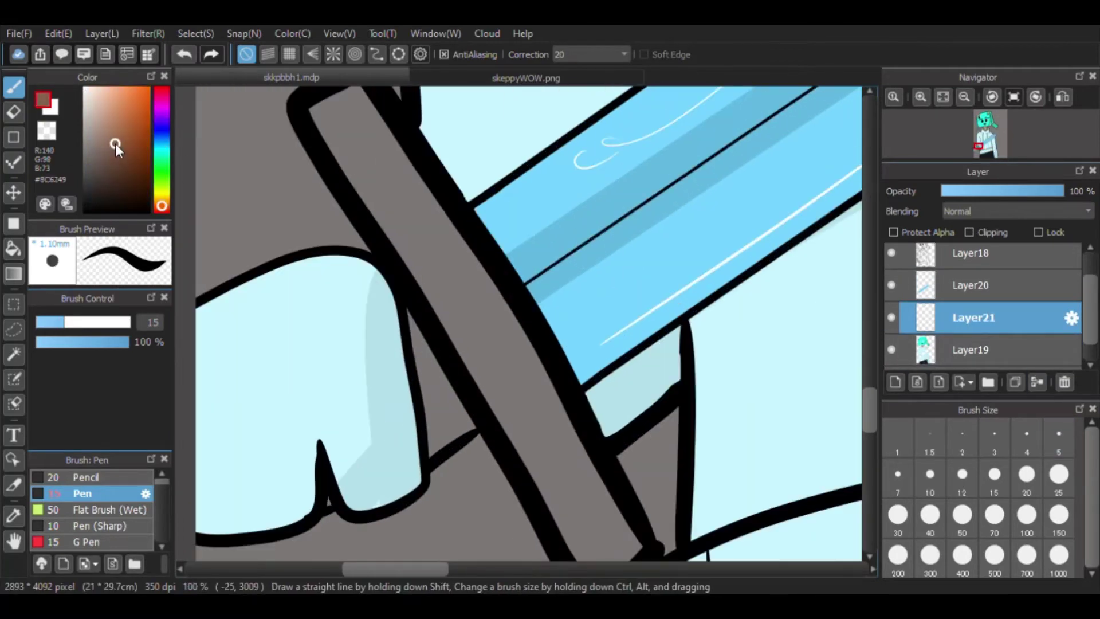
pyautogui.press('g')
pyautogui.click(504, 400)
pyautogui.scroll(-2, 216, 278)
pyautogui.scroll(5, 307, 368)
pyautogui.click(295, 369)
pyautogui.scroll(-4, 307, 368)
pyautogui.click(895, 382)
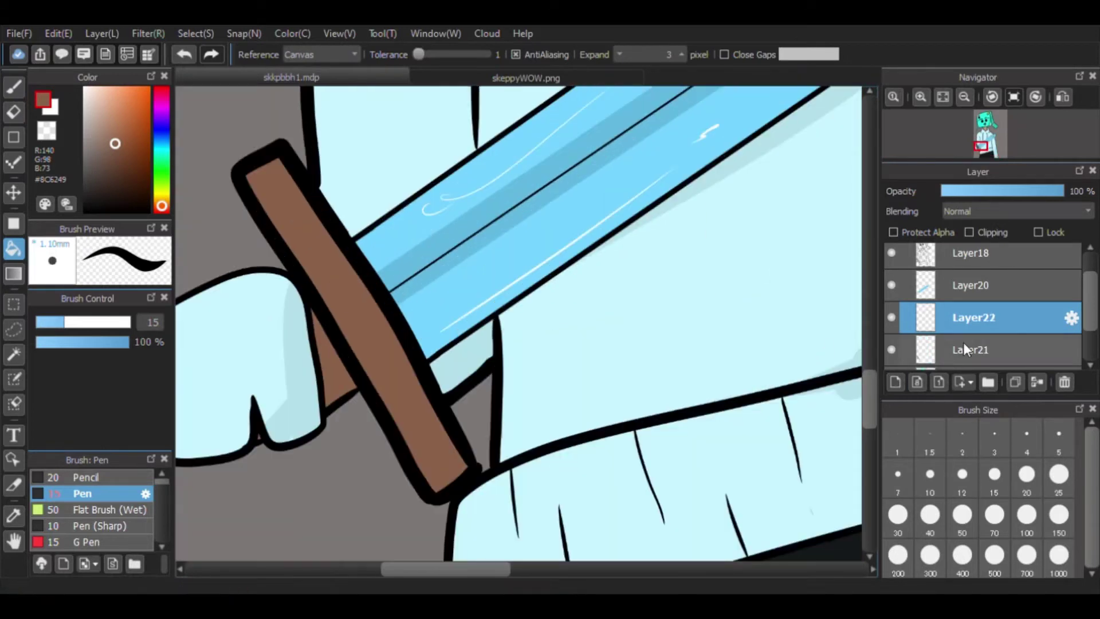
pyautogui.click(111, 152)
pyautogui.press('b')
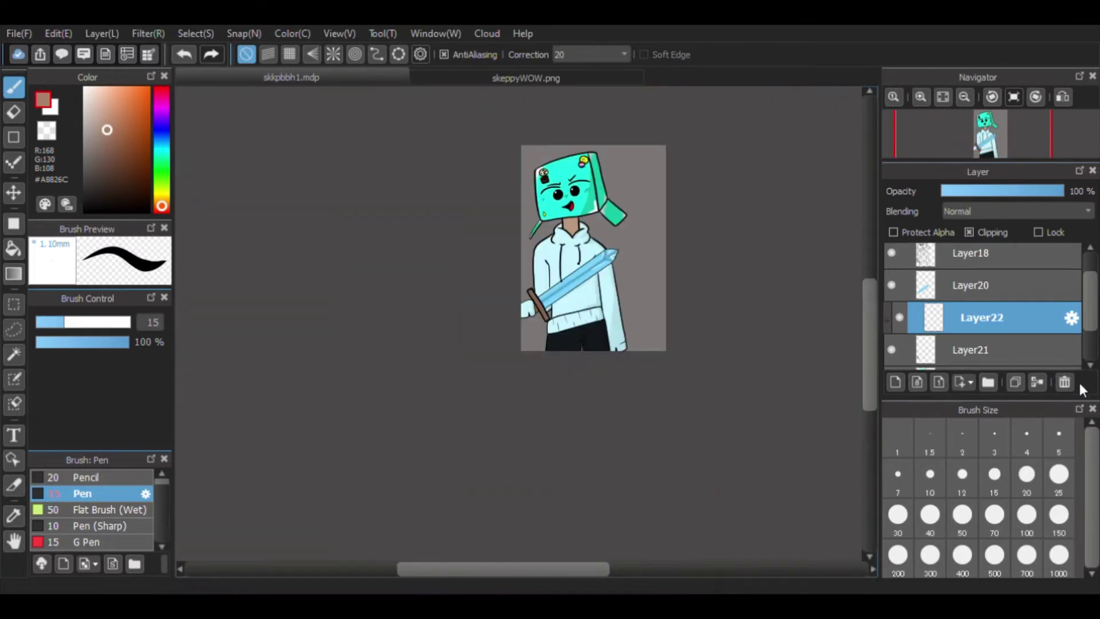
pyautogui.click(1065, 383)
# Group the finished sword character's layers in a new folder named skrppy, keeping Folder15 hidden.
pyautogui.click(890, 265)
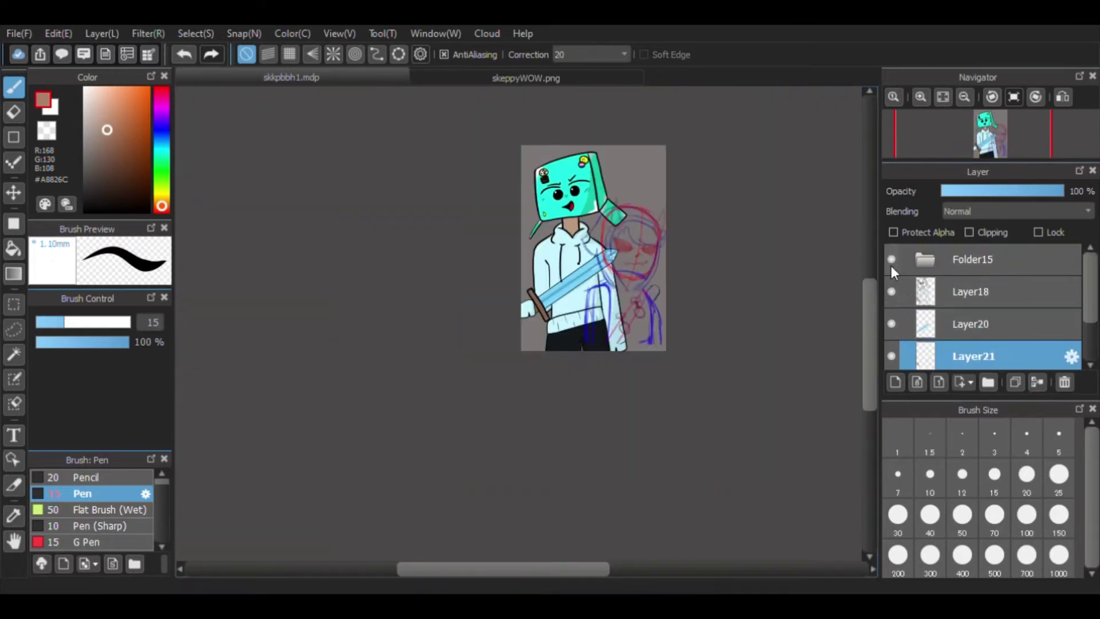
pyautogui.click(890, 265)
pyautogui.click(890, 265)
pyautogui.click(890, 265)
pyautogui.click(974, 292)
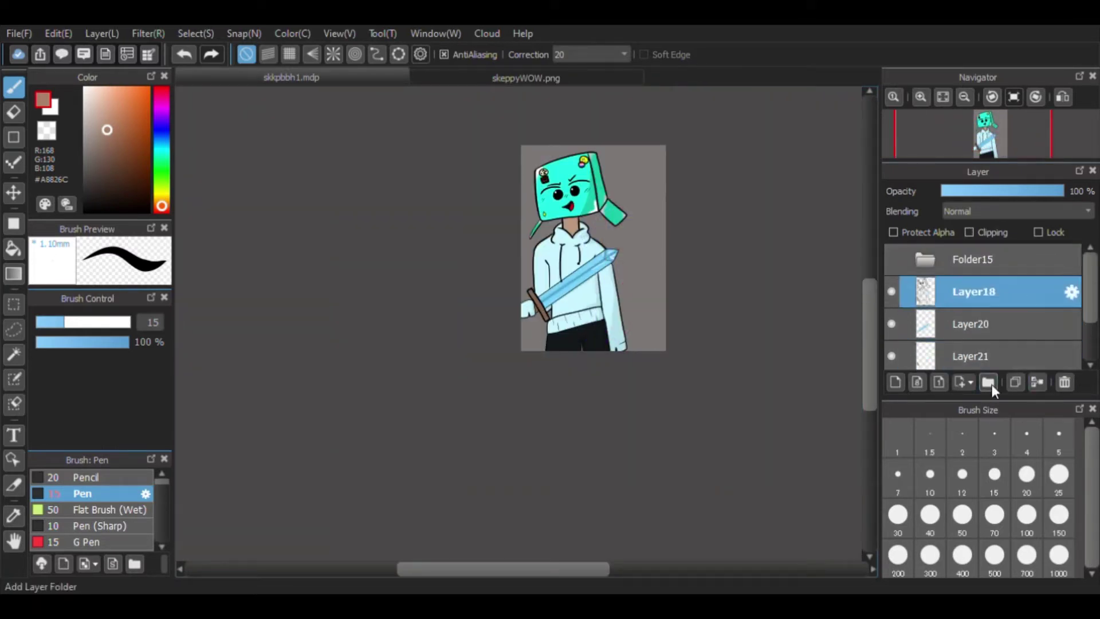
pyautogui.click(987, 382)
pyautogui.click(965, 292)
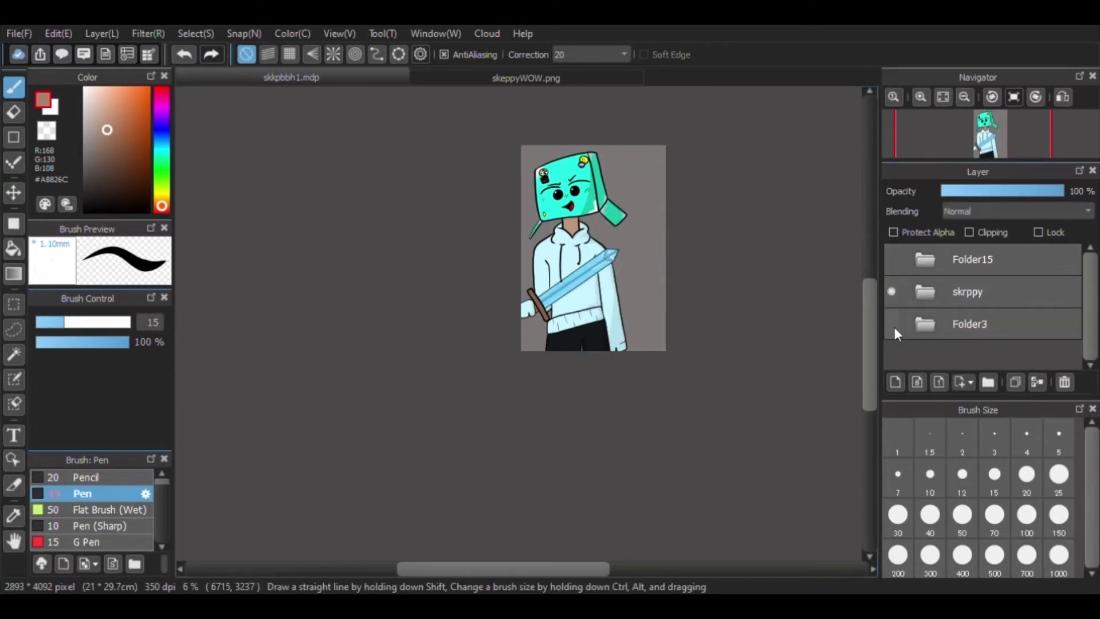
# Rename Folder3 as skeppysjeytch, make it visible and hide the skrppy folder.
pyautogui.click(897, 325)
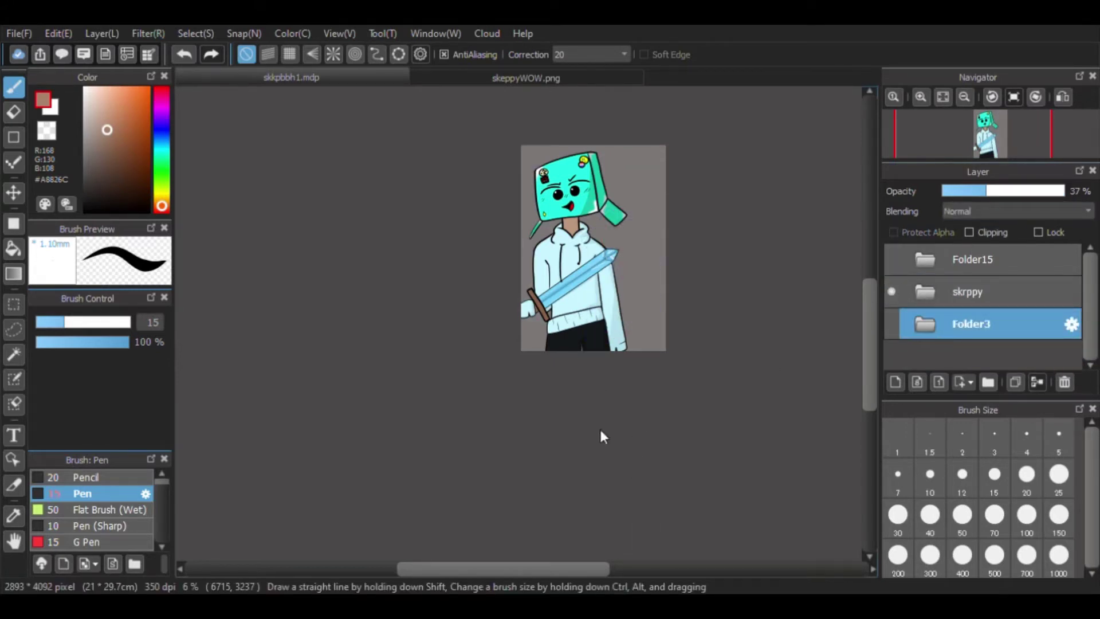
pyautogui.click(891, 324)
pyautogui.click(891, 291)
pyautogui.hotkey('ctrl', '+')
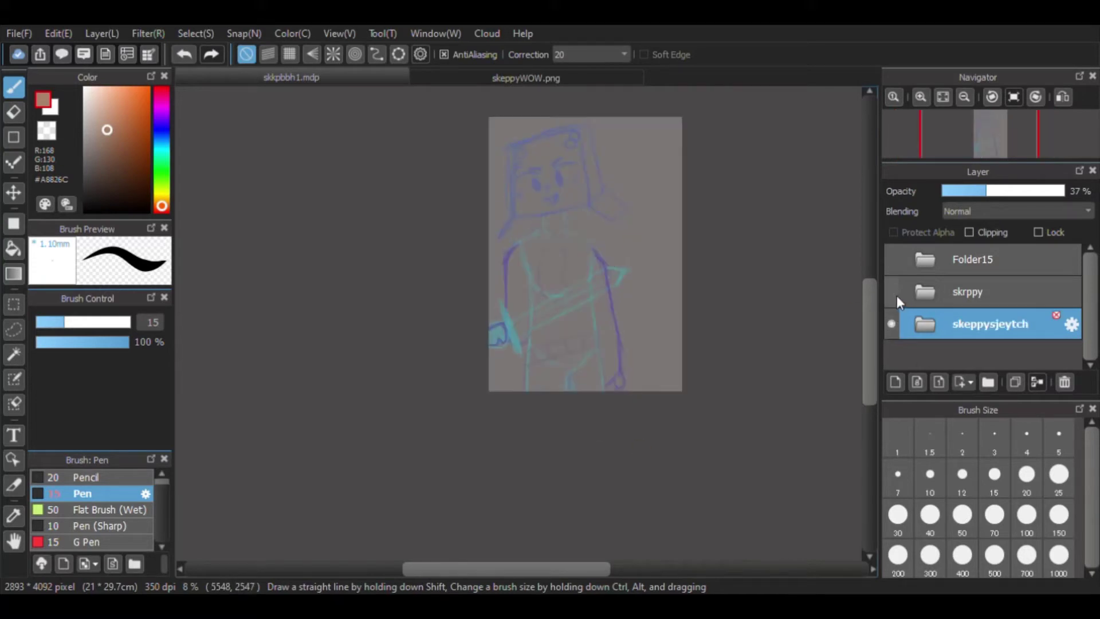
# Show Folder15, rename it bbh sketvh and add a new layer above it.
pyautogui.click(891, 259)
pyautogui.click(981, 259)
pyautogui.hotkey('ctrl', '+')
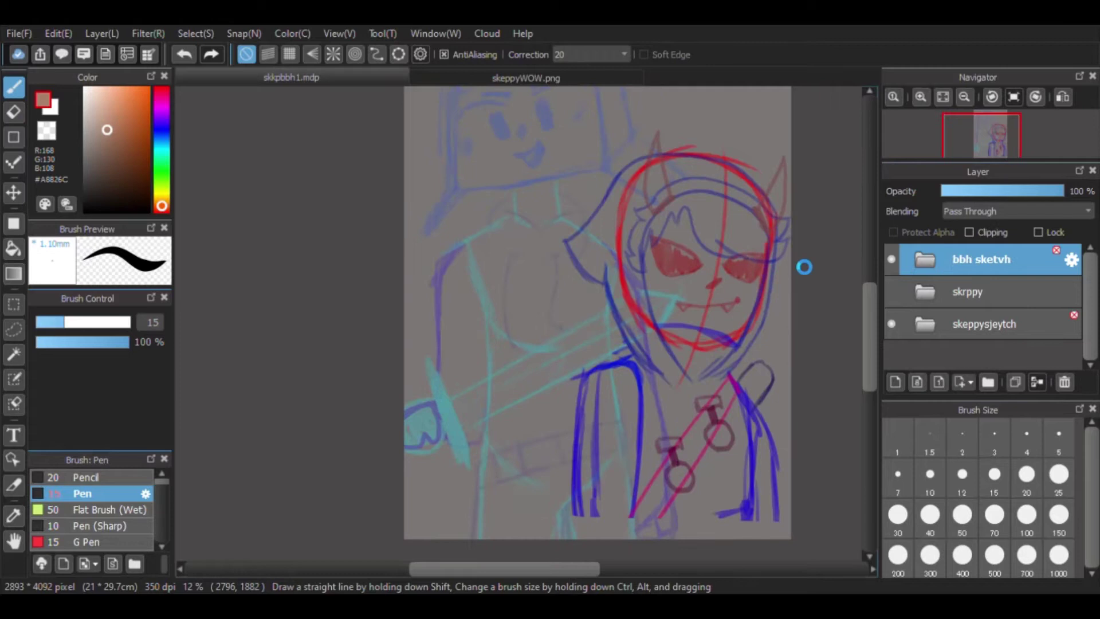
pyautogui.hotkey('ctrl', 'shift', 'n')
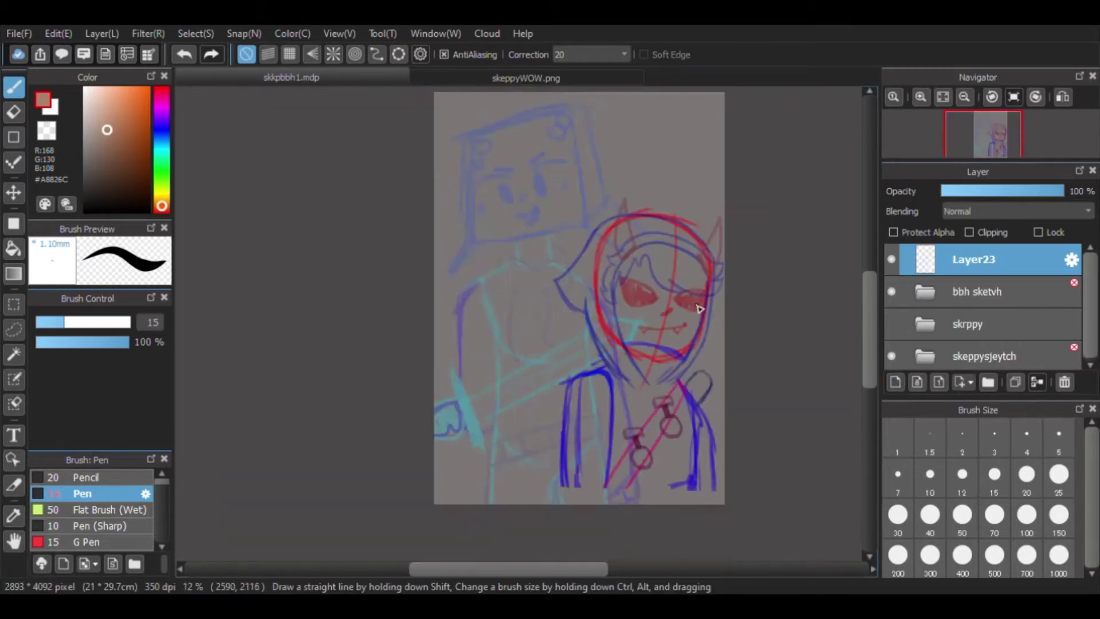
# Set the Pen to black #000000 at size 46 and hide the skeppysjeytch sketch folder for inking the horned character.
pyautogui.hotkey('ctrl', '+')
pyautogui.hotkey('ctrl', '+')
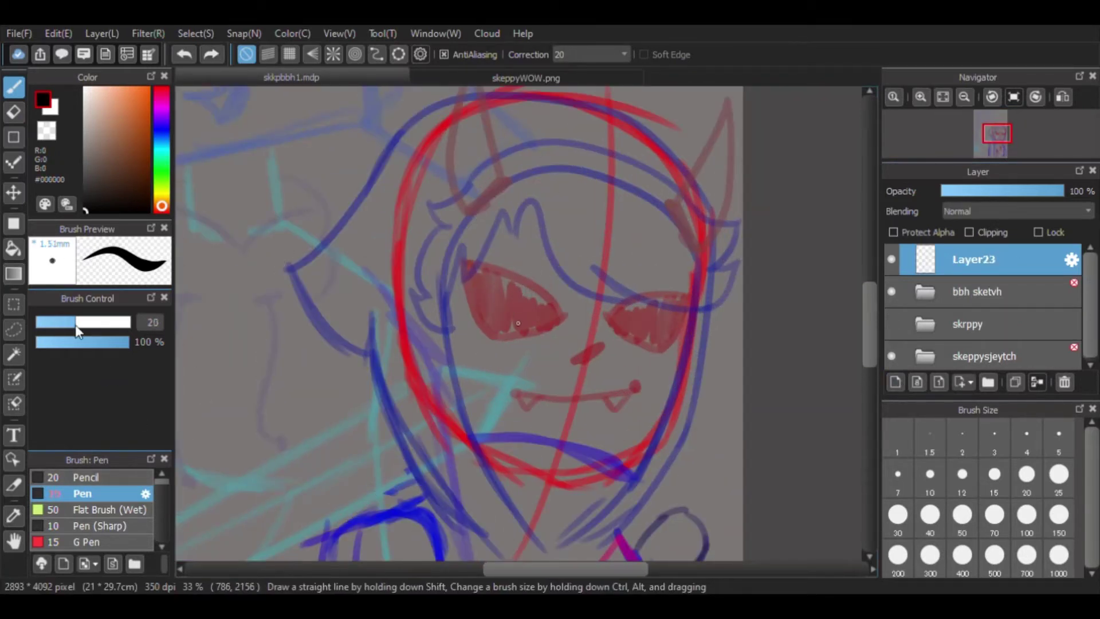
pyautogui.moveTo(64, 322); pyautogui.dragTo(105, 321)
pyautogui.moveTo(293, 306); pyautogui.dragTo(607, 421)
pyautogui.hotkey('ctrl', 'z')
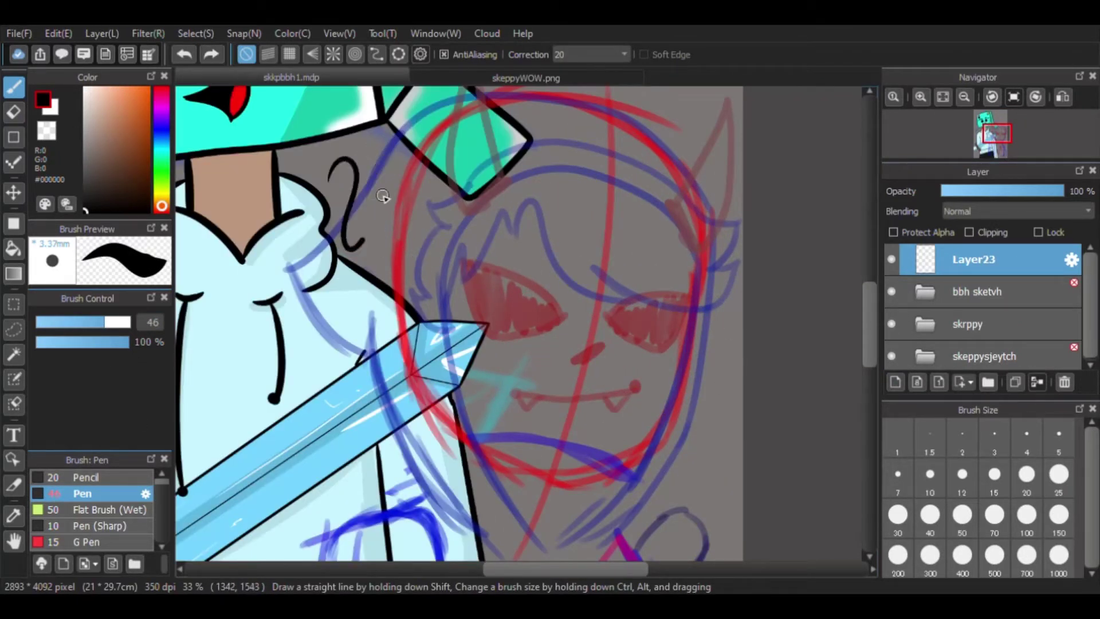
pyautogui.click(891, 356)
# Ink the swept fringe and the outer hair tufts above the horned character's narrower eye on Layer23.
pyautogui.moveTo(520, 205)
pyautogui.mouseDown()
pyautogui.moveTo(515, 226)
pyautogui.moveTo(723, 281)
pyautogui.mouseUp()
pyautogui.moveTo(592, 261); pyautogui.dragTo(701, 282)
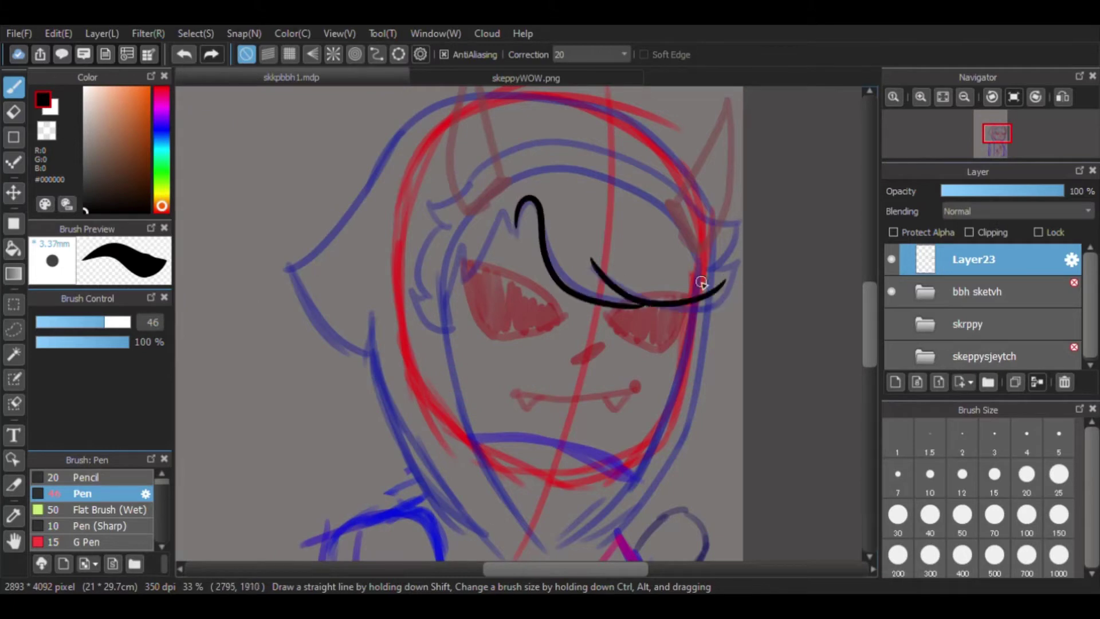
pyautogui.hotkey('ctrl', 'z')
pyautogui.moveTo(619, 155); pyautogui.dragTo(740, 215)
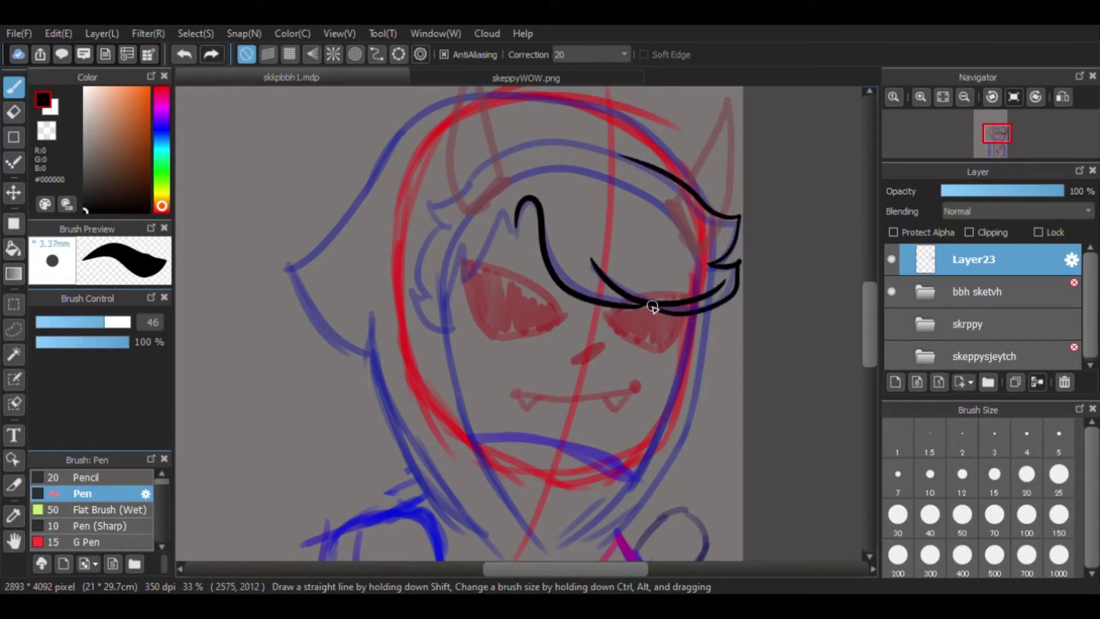
pyautogui.hotkey('ctrl', 'z')
pyautogui.hotkey('ctrl', 'z')
pyautogui.hotkey('ctrl', 'y')
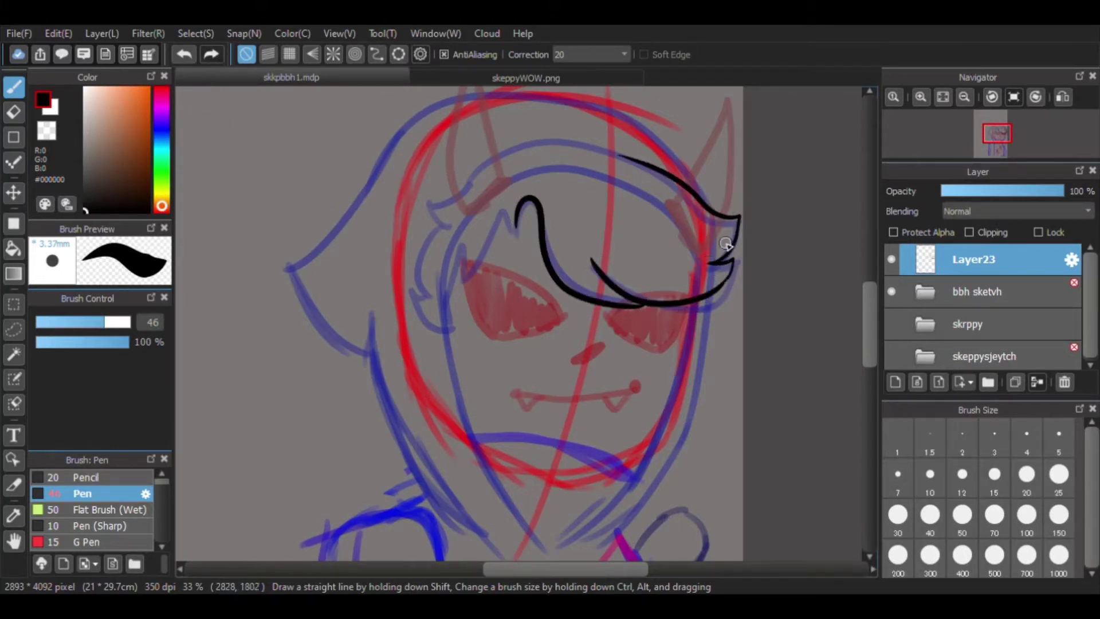
# Ink the top hair outline and the jagged side locks around the larger eye, following the sketch.
pyautogui.moveTo(607, 146); pyautogui.dragTo(446, 234)
pyautogui.hotkey('ctrl', 'z')
pyautogui.moveTo(616, 154)
pyautogui.mouseDown()
pyautogui.moveTo(455, 198)
pyautogui.moveTo(444, 229)
pyautogui.mouseUp()
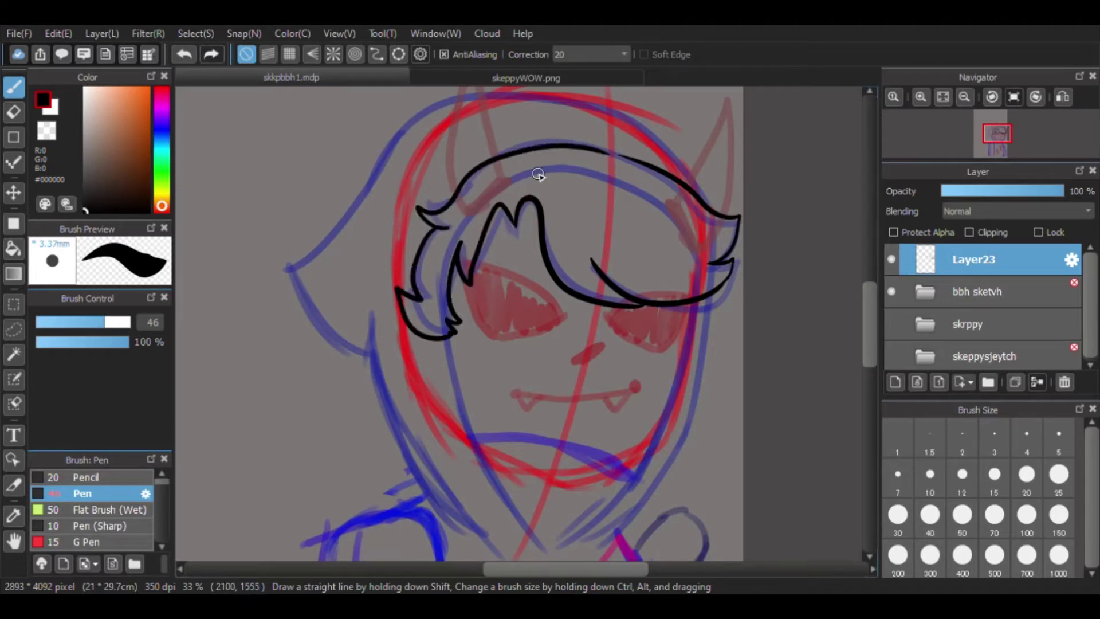
pyautogui.scroll(3, 538, 174)
pyautogui.moveTo(541, 182); pyautogui.dragTo(565, 196)
pyautogui.scroll(-5, 564, 197)
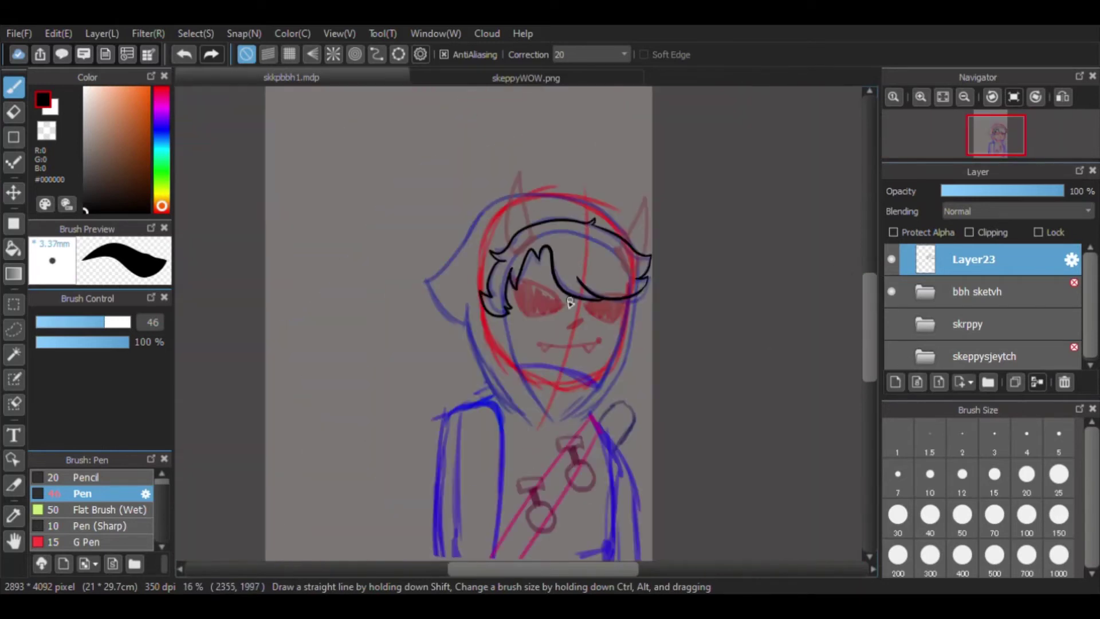
# Ink the outlines of both slanted eyes over the red sketch shapes.
pyautogui.scroll(3, 569, 302)
pyautogui.moveTo(418, 177)
pyautogui.mouseDown()
pyautogui.moveTo(496, 300)
pyautogui.moveTo(401, 229)
pyautogui.moveTo(522, 247)
pyautogui.moveTo(424, 192)
pyautogui.moveTo(403, 232)
pyautogui.mouseUp()
pyautogui.hotkey('ctrl', 'z')
pyautogui.hotkey('ctrl', 'z')
pyautogui.moveTo(621, 271)
pyautogui.mouseDown()
pyautogui.moveTo(702, 325)
pyautogui.moveTo(745, 252)
pyautogui.mouseUp()
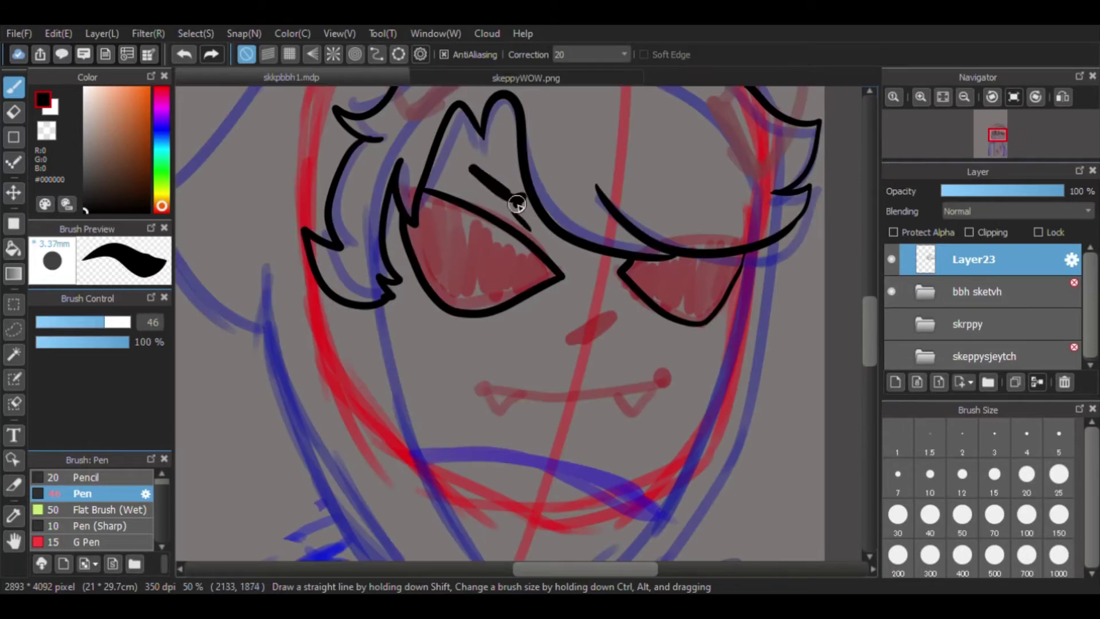
# Ink thin, slanted eyebrow outlines above both eyes, redrawing the strokes that miss.
pyautogui.hotkey('ctrl', 'z')
pyautogui.moveTo(470, 166); pyautogui.dragTo(541, 212)
pyautogui.hotkey('ctrl', 'z')
pyautogui.moveTo(466, 148); pyautogui.dragTo(552, 199)
pyautogui.hotkey('ctrl', 'z')
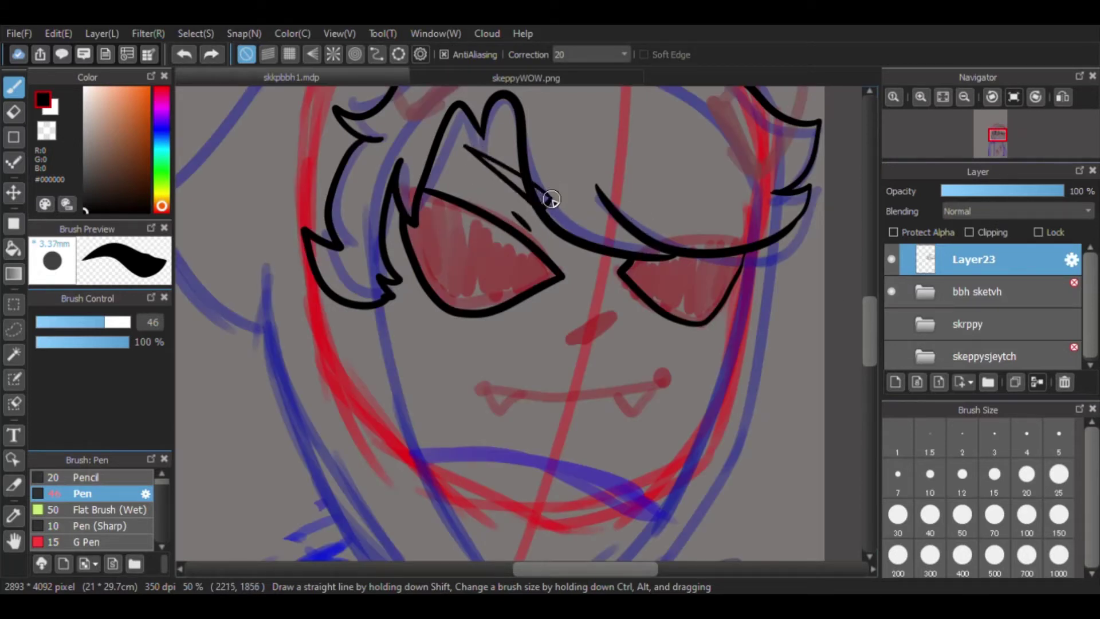
pyautogui.hotkey('ctrl', 'z')
pyautogui.moveTo(637, 221); pyautogui.dragTo(641, 225)
pyautogui.scroll(-3, 641, 225)
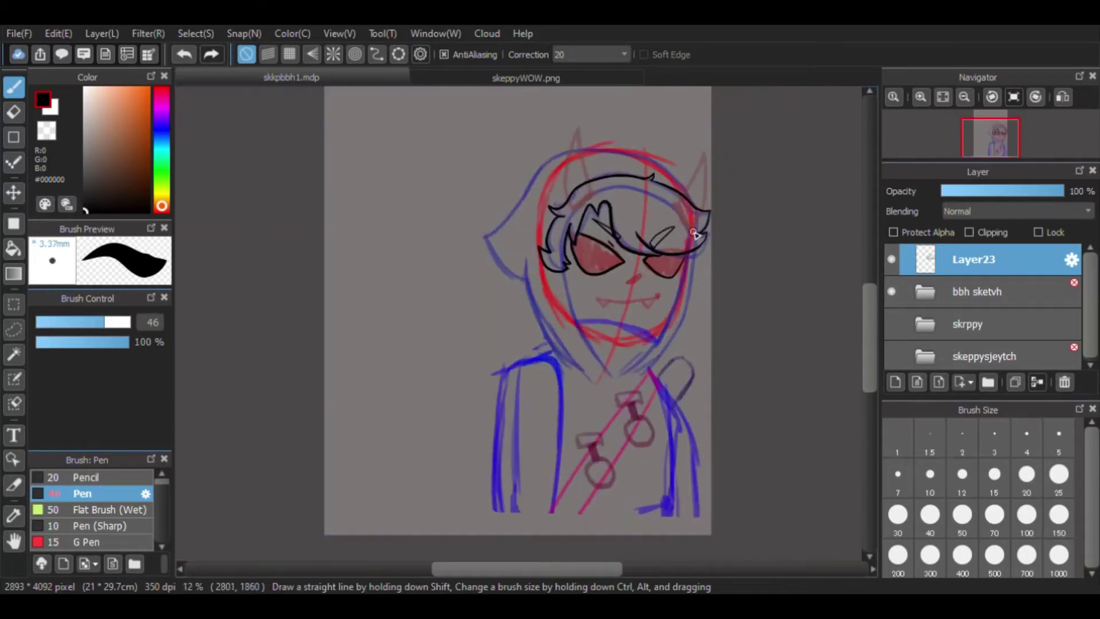
pyautogui.scroll(4, 550, 349)
pyautogui.moveTo(550, 297); pyautogui.dragTo(500, 328)
pyautogui.hotkey('ctrl', 'z')
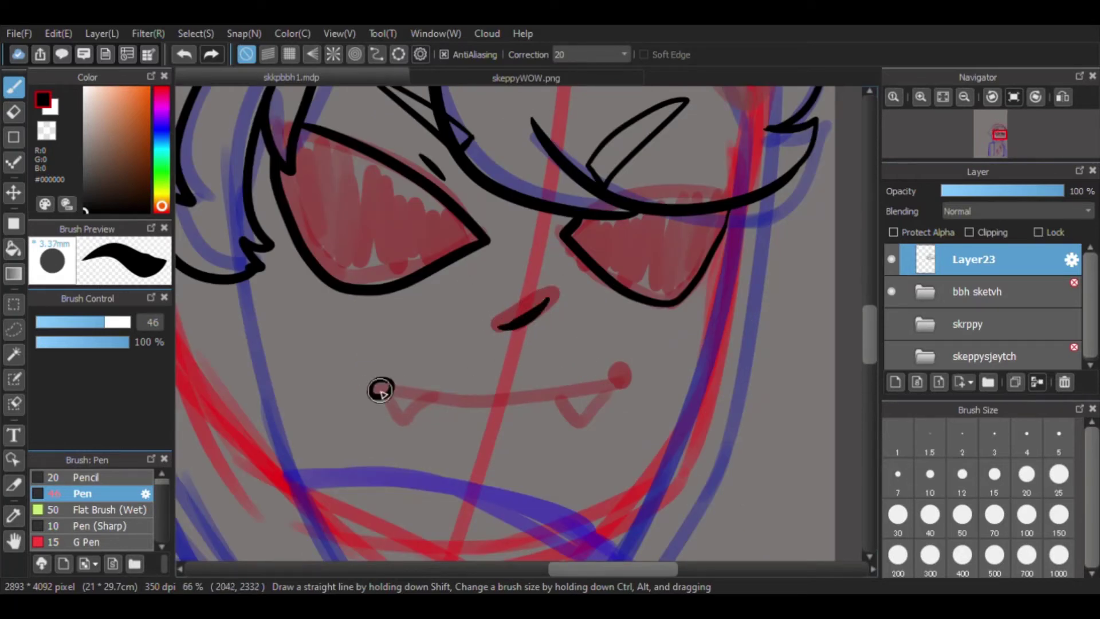
pyautogui.moveTo(380, 390)
pyautogui.mouseDown()
pyautogui.moveTo(410, 424)
pyautogui.moveTo(619, 373)
pyautogui.mouseUp()
pyautogui.hotkey('ctrl', 'z')
# Paint the nose and the fanged mouth with round corners in pale #FFF1EA over the sketch.
pyautogui.click(89, 88)
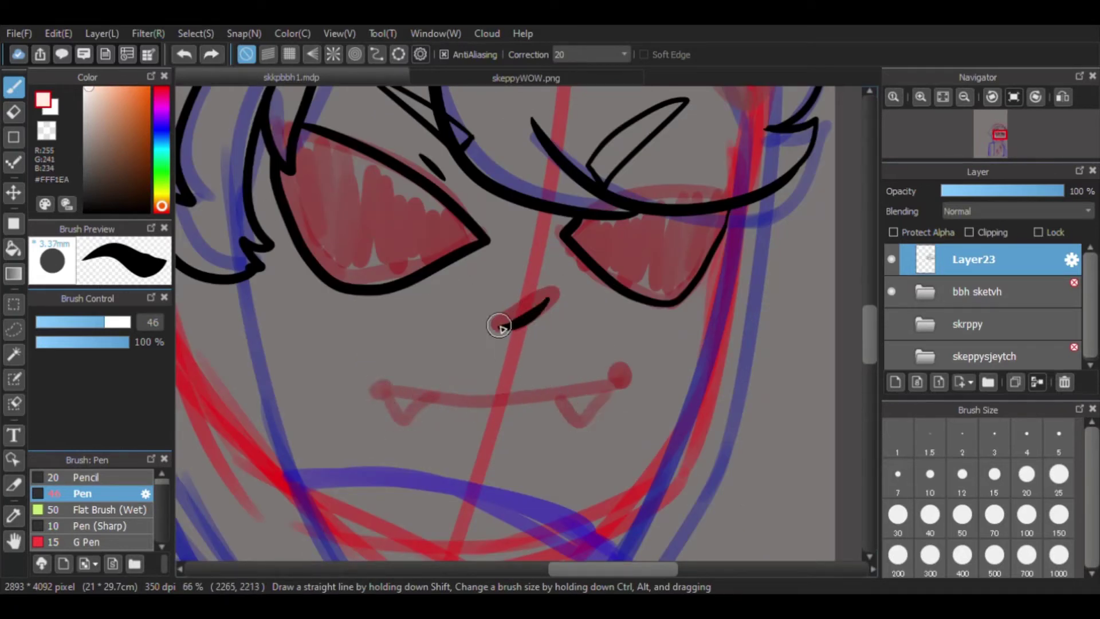
pyautogui.moveTo(547, 298); pyautogui.dragTo(496, 325)
pyautogui.moveTo(378, 387)
pyautogui.mouseDown()
pyautogui.moveTo(408, 418)
pyautogui.moveTo(547, 399)
pyautogui.mouseUp()
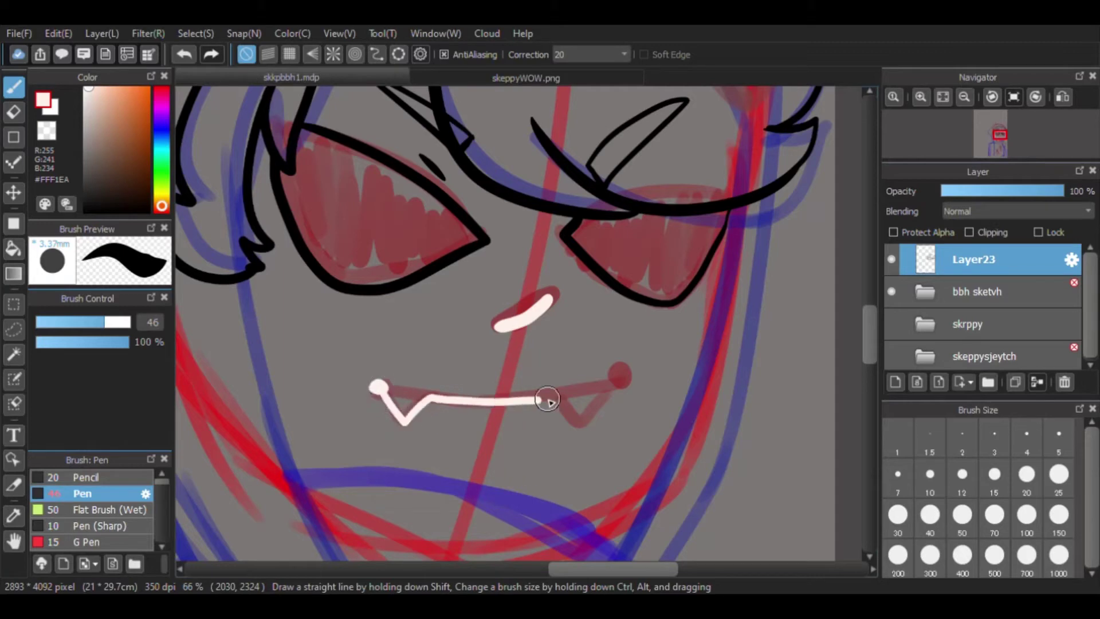
pyautogui.hotkey('ctrl', 'z')
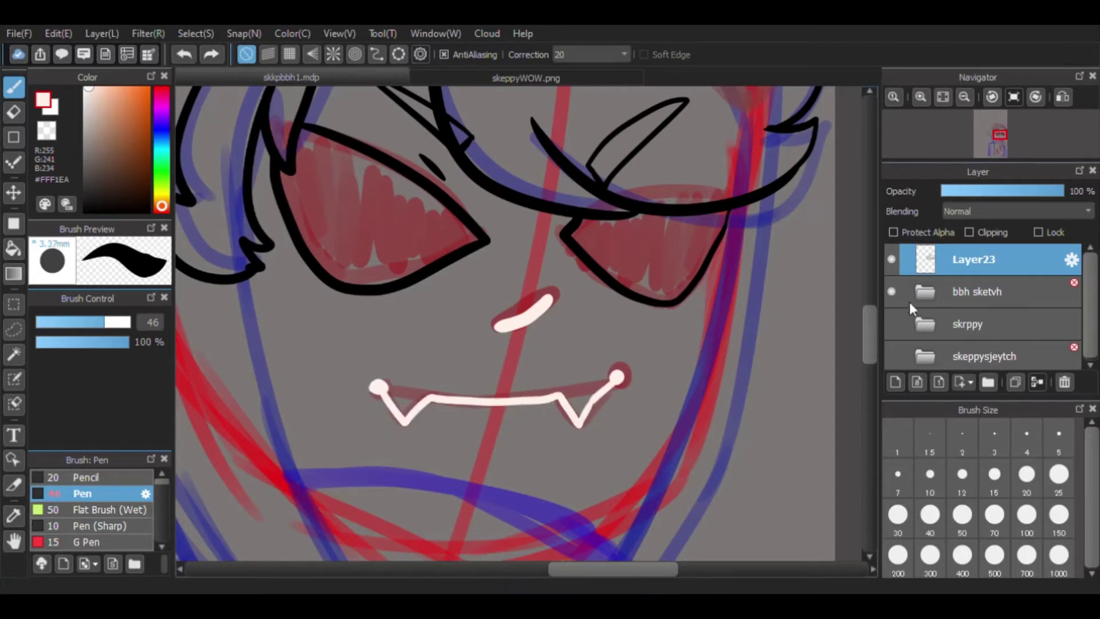
# Close the tops of both fangs with pale strokes along the mouth line, comparing against the bbh sketvh sketch.
pyautogui.click(892, 292)
pyautogui.hotkey('ctrl', '-')
pyautogui.click(892, 292)
pyautogui.hotkey('ctrl', '+')
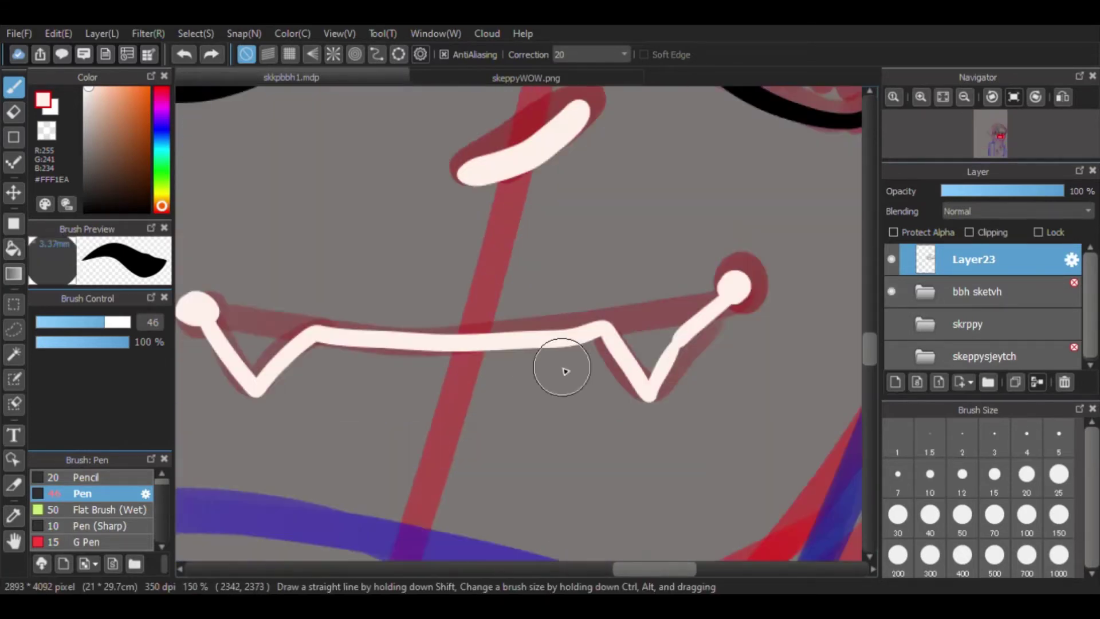
pyautogui.moveTo(565, 368); pyautogui.dragTo(717, 287)
pyautogui.moveTo(338, 361); pyautogui.dragTo(209, 307)
pyautogui.hotkey('ctrl', 'z')
pyautogui.hotkey('ctrl', '-')
pyautogui.hotkey('ctrl', '+')
# Ink both curved horns in black on a new layer, following the sketched horn shapes above the hair.
pyautogui.press('x')
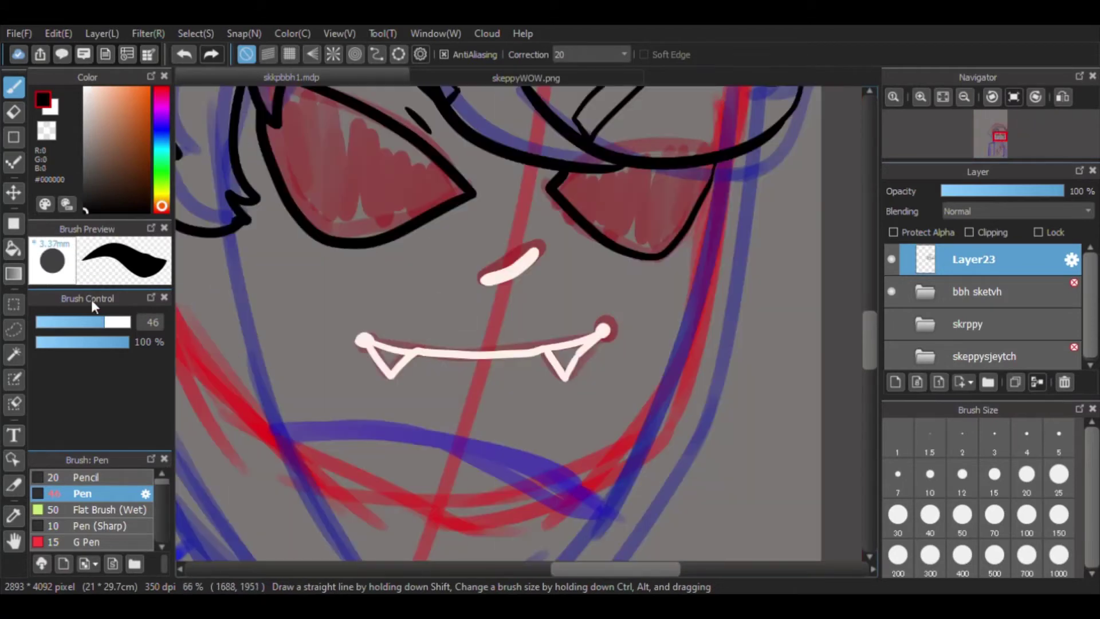
pyautogui.scroll(5, 486, 321)
pyautogui.hotkey('ctrl', 'shift', 'n')
pyautogui.hotkey('ctrl', '-')
pyautogui.hotkey('ctrl', '+')
pyautogui.moveTo(448, 329)
pyautogui.mouseDown()
pyautogui.moveTo(393, 373)
pyautogui.moveTo(450, 337)
pyautogui.mouseUp()
pyautogui.moveTo(547, 569); pyautogui.dragTo(572, 569)
pyautogui.moveTo(576, 366)
pyautogui.mouseDown()
pyautogui.moveTo(663, 221)
pyautogui.moveTo(584, 372)
pyautogui.mouseUp()
pyautogui.hotkey('ctrl', 'z')
# Erase the hair lines that run through both horns on Layer23, with the sketch hidden.
pyautogui.press('e')
pyautogui.click(973, 291)
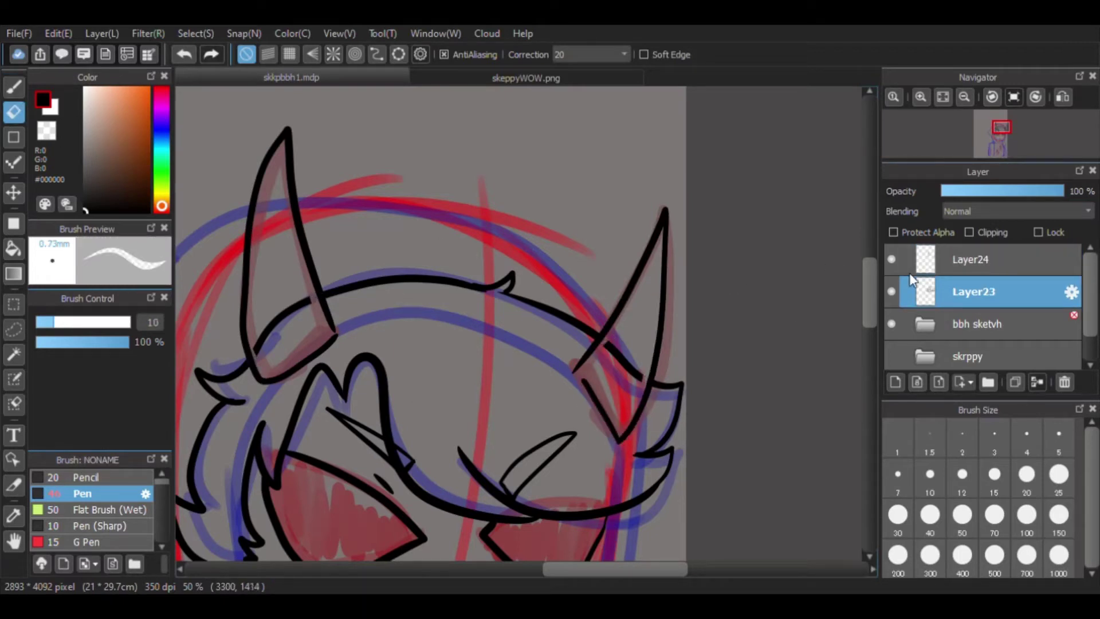
pyautogui.click(891, 324)
pyautogui.press('g')
pyautogui.press('b')
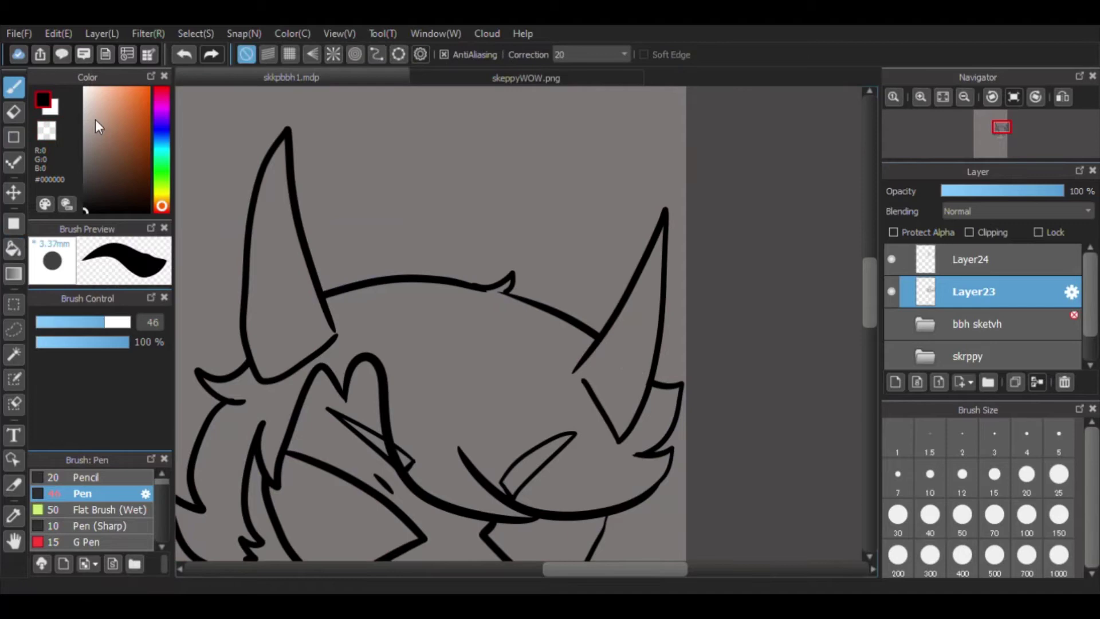
# Set the pen correction to 34 and ink the hood's top edge, its pointed side flap and the outer edge down towards the chin.
pyautogui.click(891, 324)
pyautogui.scroll(-3, 506, 286)
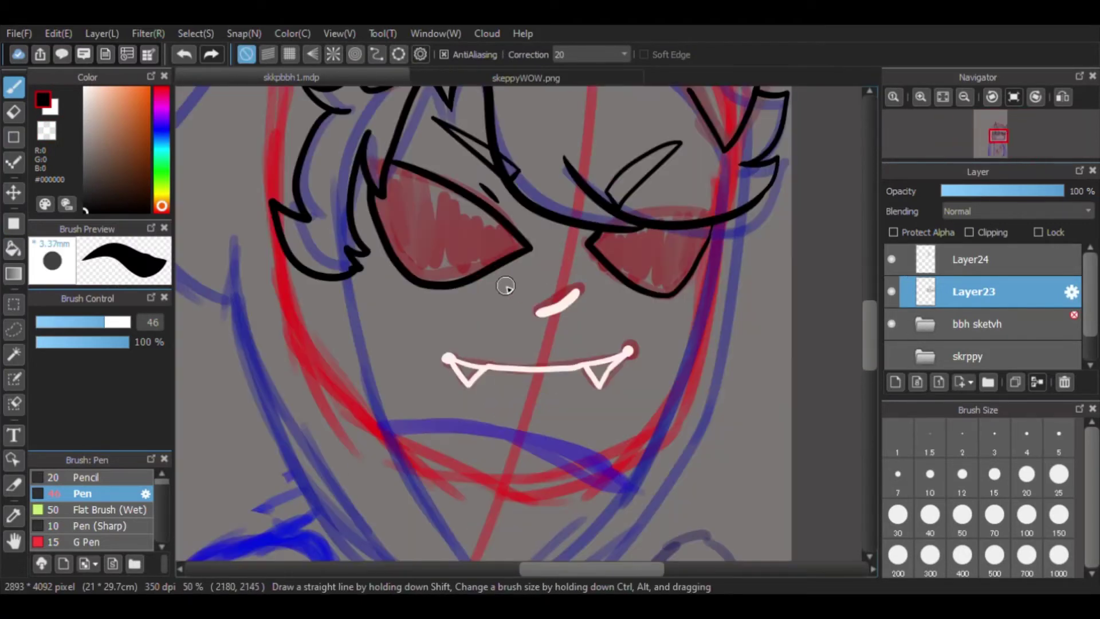
pyautogui.scroll(-1, 505, 285)
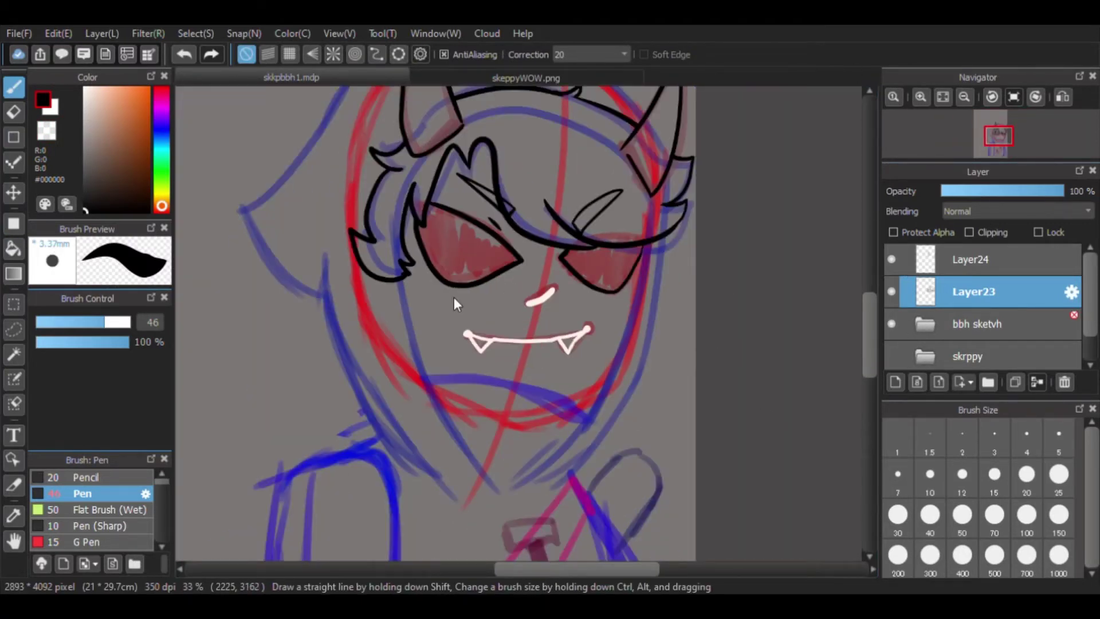
pyautogui.moveTo(454, 297); pyautogui.dragTo(496, 425)
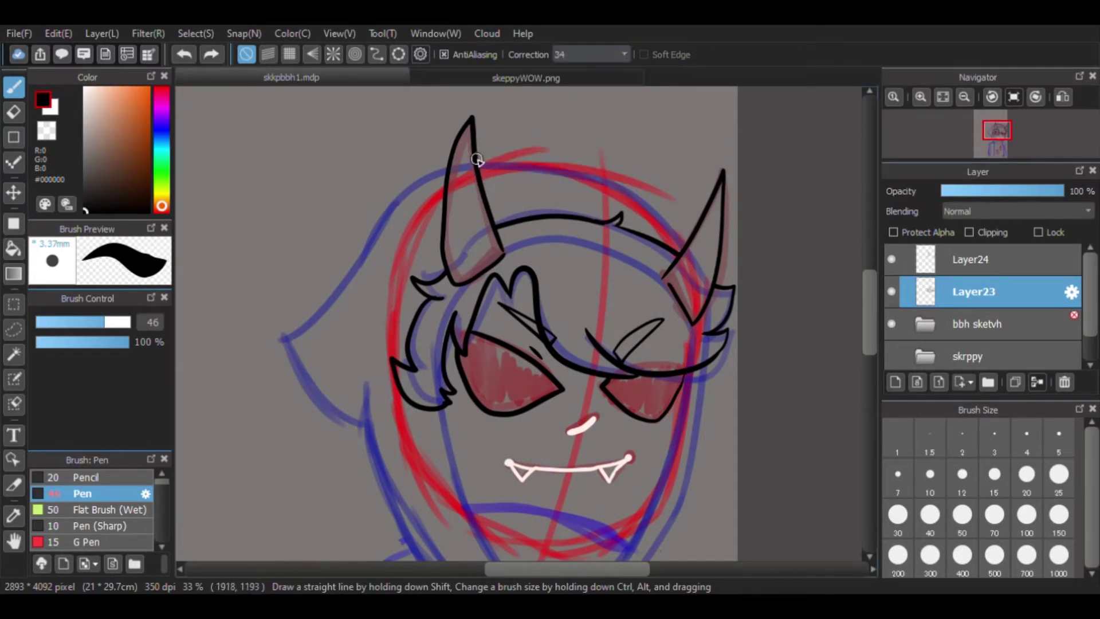
pyautogui.moveTo(633, 185); pyautogui.dragTo(684, 247)
pyautogui.hotkey('ctrl', 'z')
pyautogui.moveTo(476, 164); pyautogui.dragTo(660, 219)
pyautogui.moveTo(453, 177); pyautogui.dragTo(281, 375)
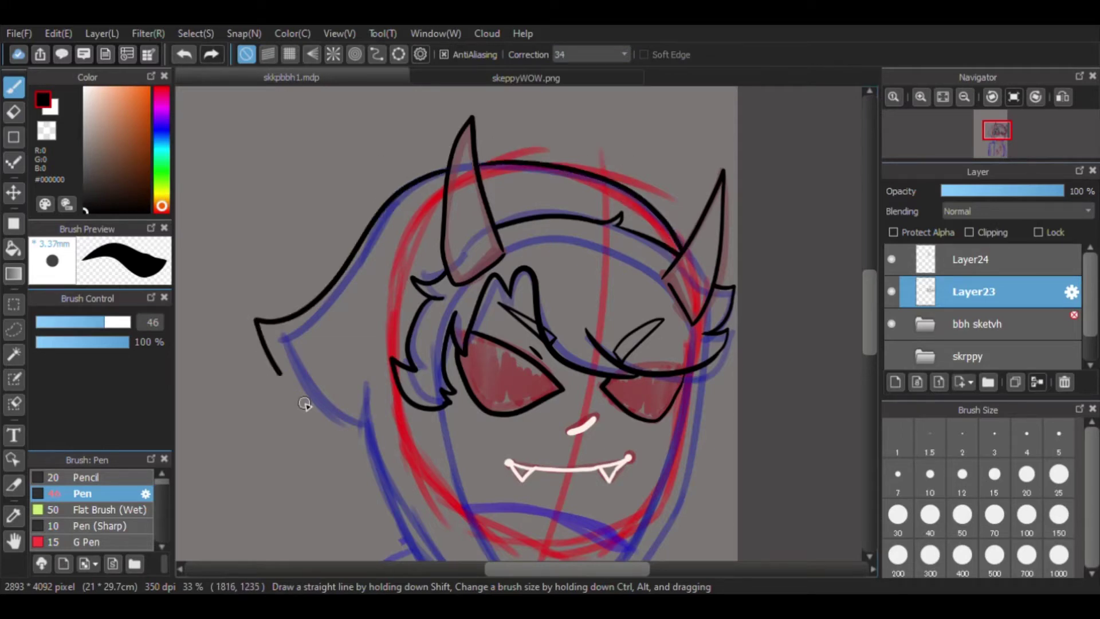
pyautogui.moveTo(875, 318); pyautogui.dragTo(876, 349)
pyautogui.moveTo(362, 213); pyautogui.dragTo(481, 429)
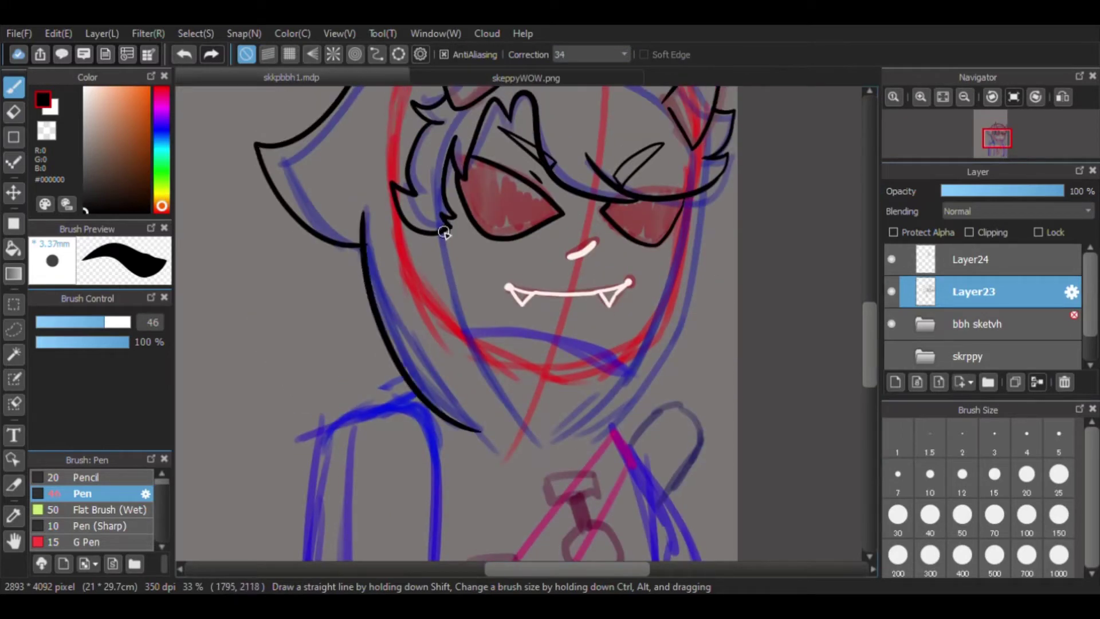
# Ink both inner hood edges from the hair down to a joined point under the chin.
pyautogui.moveTo(444, 232); pyautogui.dragTo(540, 440)
pyautogui.moveTo(694, 198); pyautogui.dragTo(544, 443)
pyautogui.scroll(5, 467, 256)
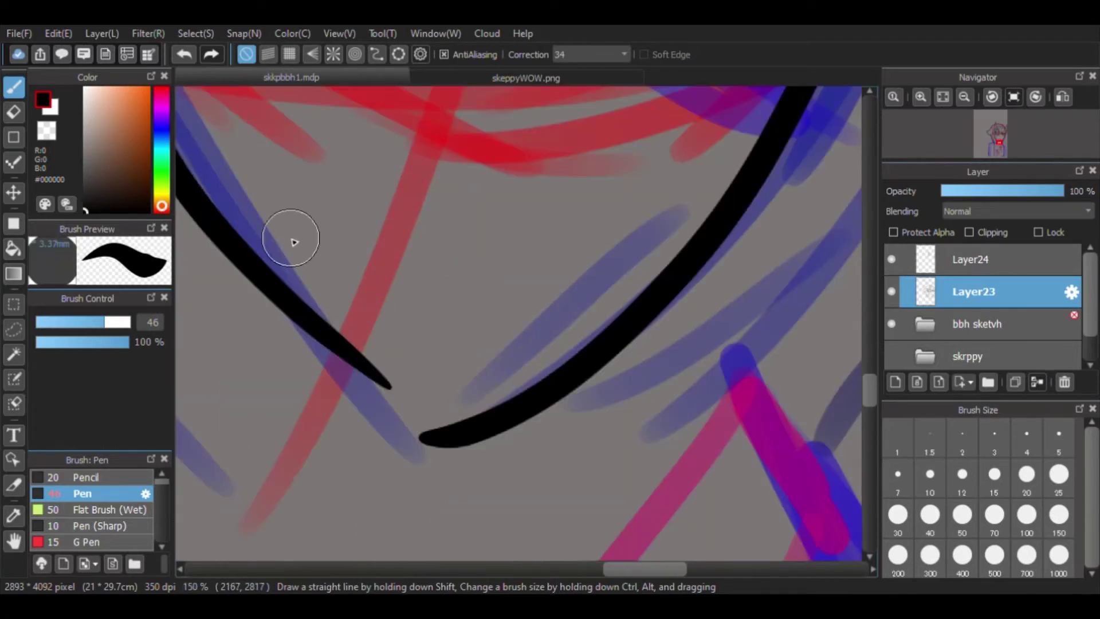
pyautogui.moveTo(189, 172)
pyautogui.mouseDown()
pyautogui.moveTo(255, 253)
pyautogui.moveTo(458, 427)
pyautogui.mouseUp()
# Trim the thickened lines under the chin with the eraser and redraw the corner as a clean, even point.
pyautogui.press('u')
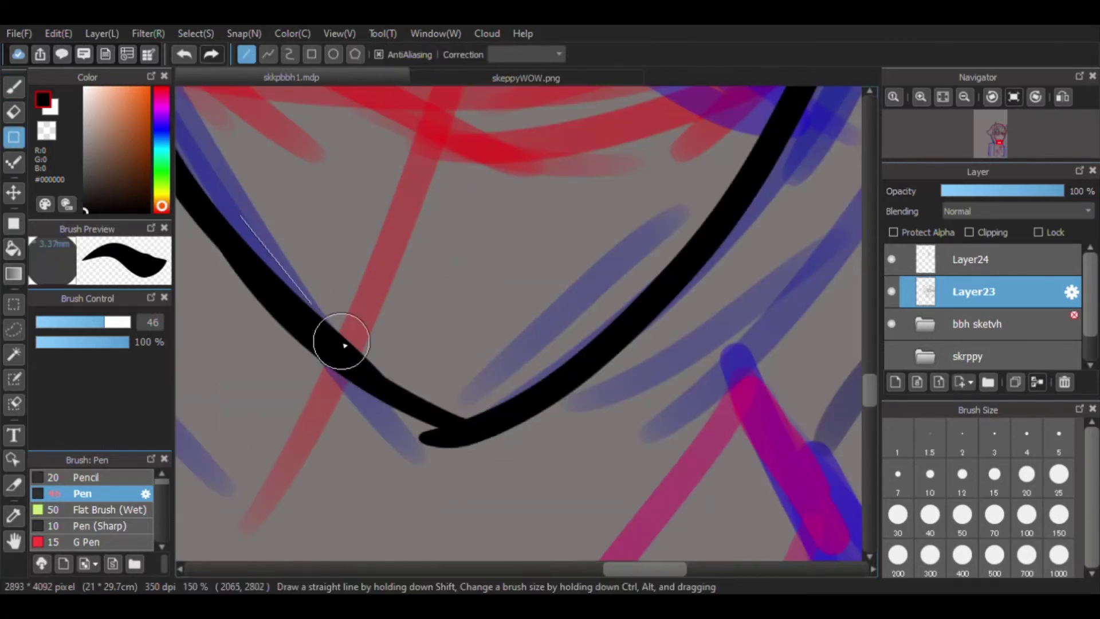
pyautogui.click(14, 113)
pyautogui.moveTo(233, 229); pyautogui.dragTo(393, 378)
pyautogui.moveTo(593, 375); pyautogui.dragTo(452, 429)
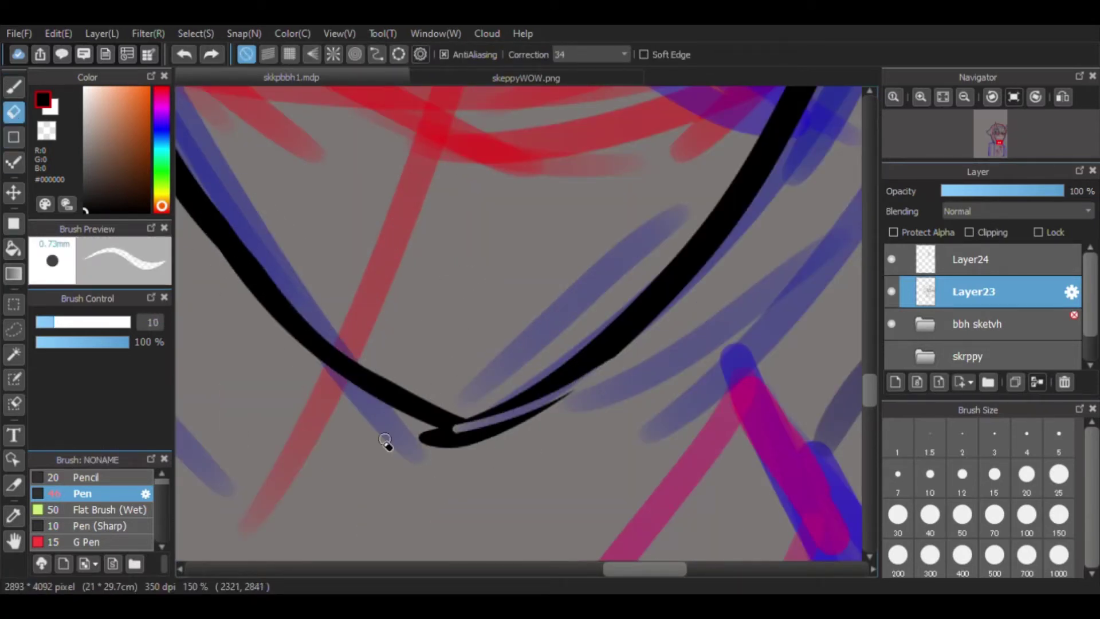
pyautogui.moveTo(548, 408); pyautogui.dragTo(513, 435)
pyautogui.press('b')
pyautogui.moveTo(441, 427); pyautogui.dragTo(556, 396)
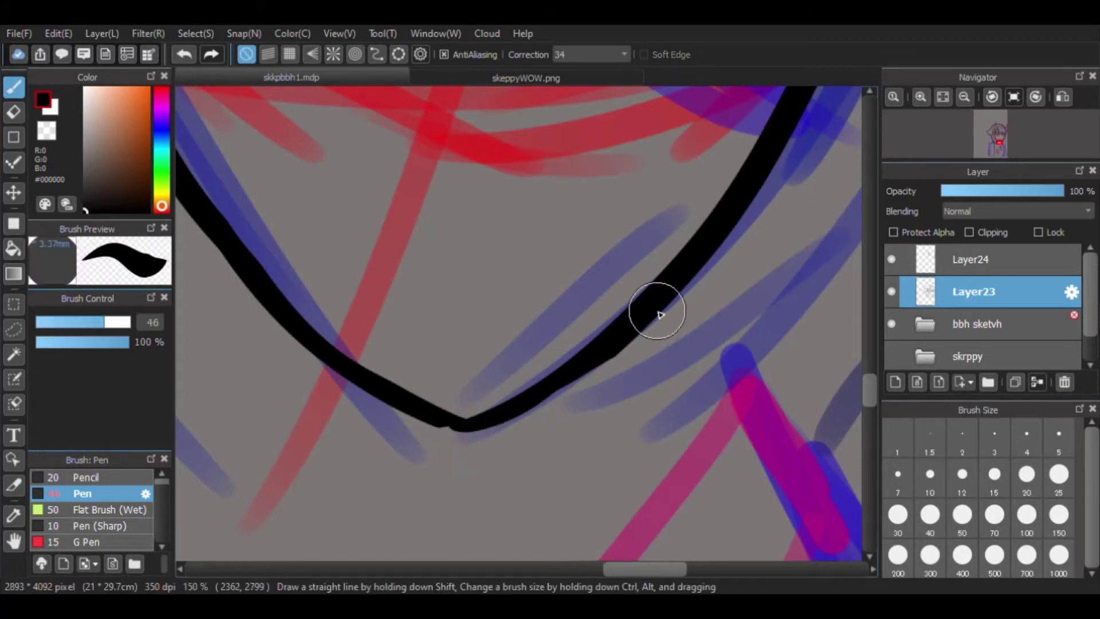
# Ink an arched line below the mouth, spanning between the two inner hood edges.
pyautogui.scroll(-5, 601, 327)
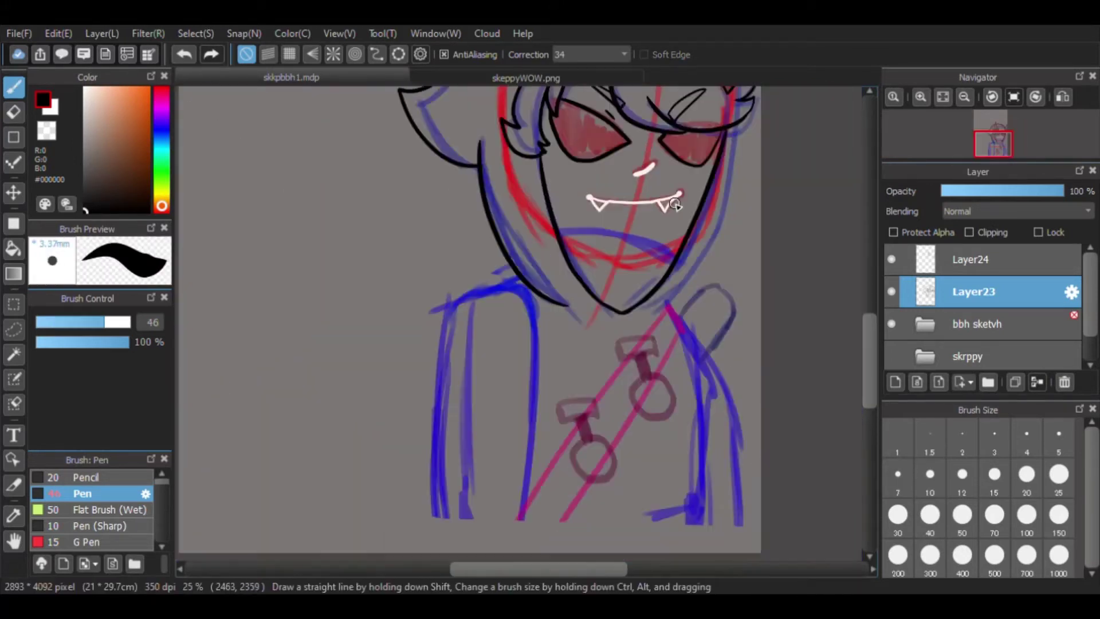
pyautogui.scroll(4, 663, 176)
pyautogui.moveTo(204, 360); pyautogui.dragTo(704, 411)
pyautogui.scroll(-5, 704, 412)
pyautogui.scroll(3, 670, 417)
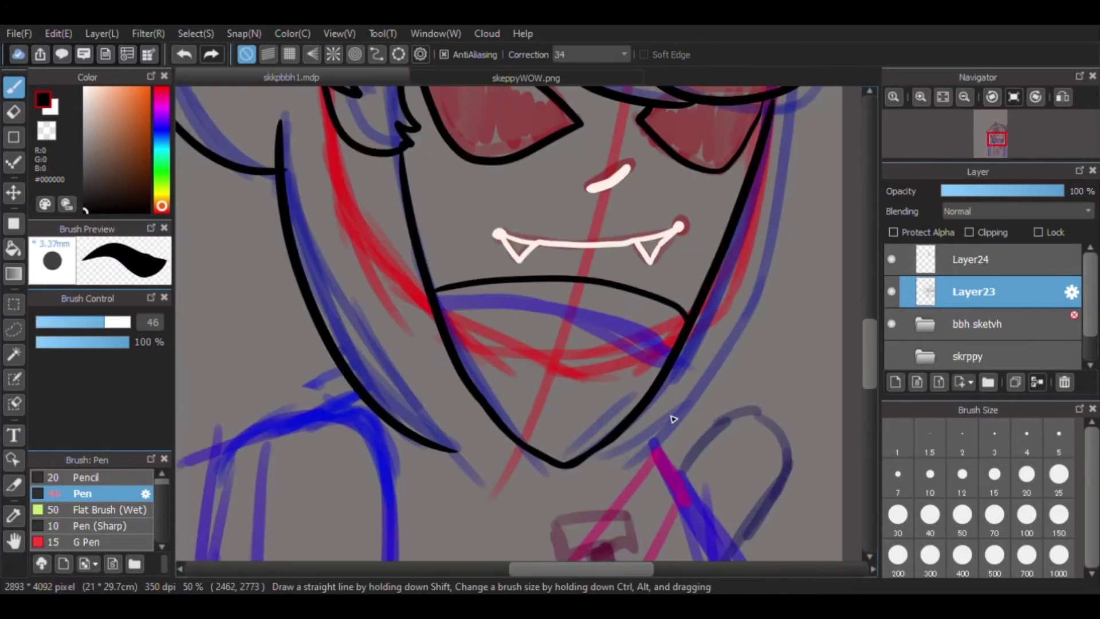
# Add a new layer, try a second line under the arch below the mouth, and place the layer above Layer24.
pyautogui.hotkey('ctrl', 'shift', 'n')
pyautogui.moveTo(687, 322)
pyautogui.mouseDown()
pyautogui.moveTo(653, 426)
pyautogui.moveTo(678, 346)
pyautogui.moveTo(462, 358)
pyautogui.moveTo(441, 296)
pyautogui.moveTo(534, 466)
pyautogui.moveTo(441, 295)
pyautogui.mouseUp()
pyautogui.hotkey('ctrl', 'z')
pyautogui.hotkey('ctrl', 'z')
pyautogui.hotkey('ctrl', 'z')
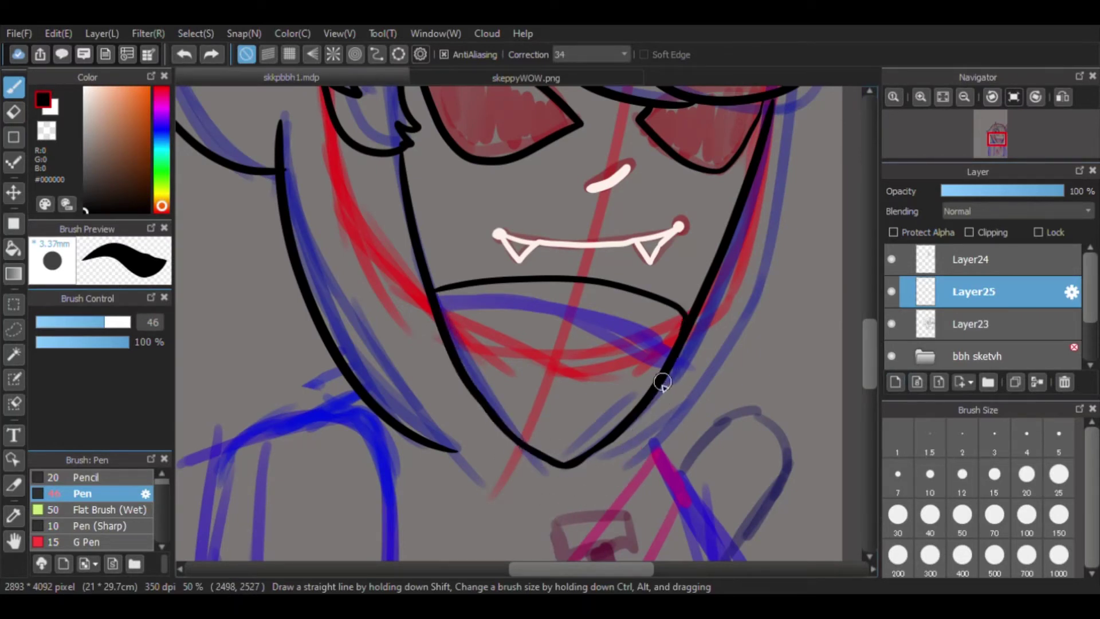
pyautogui.hotkey('ctrl', 'z')
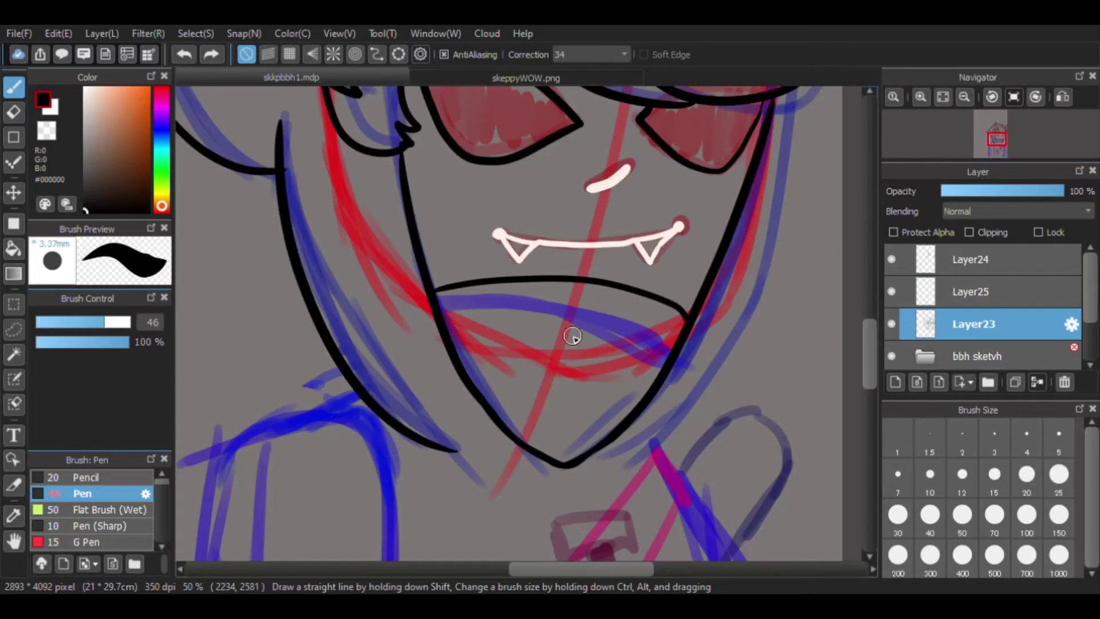
pyautogui.hotkey('ctrl', 'z')
# Ink the outer hood edge beside the smaller eye on Layer24 and erase the part that overlaps the hair.
pyautogui.scroll(-5, 634, 350)
pyautogui.scroll(2, 634, 351)
pyautogui.click(892, 348)
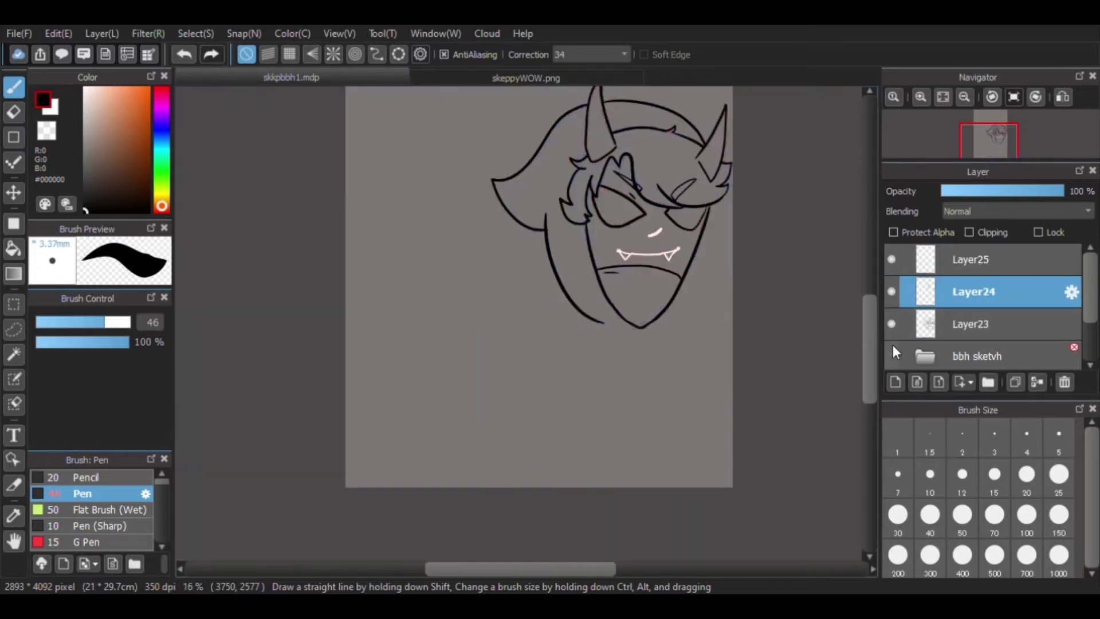
pyautogui.click(893, 347)
pyautogui.scroll(3, 693, 254)
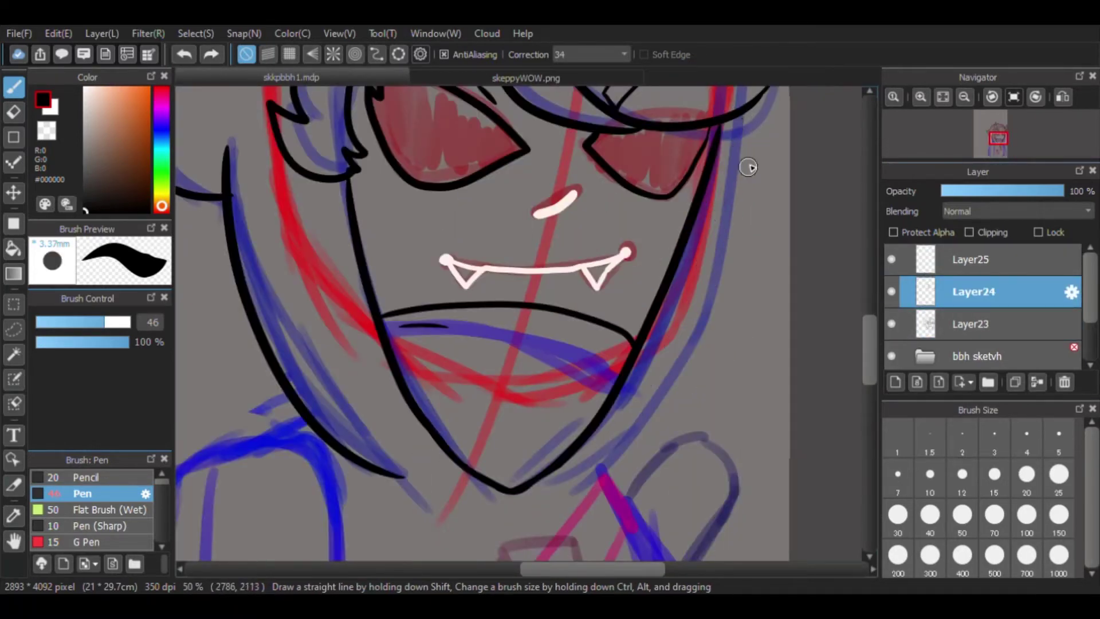
pyautogui.scroll(-2, 619, 358)
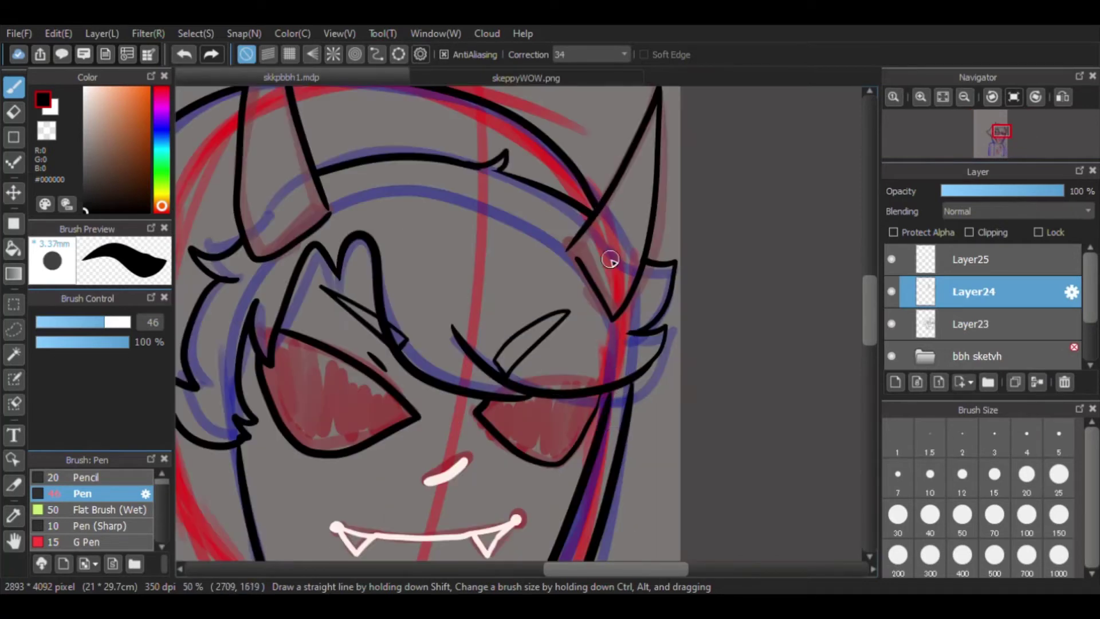
pyautogui.press('e')
pyautogui.scroll(1, 660, 402)
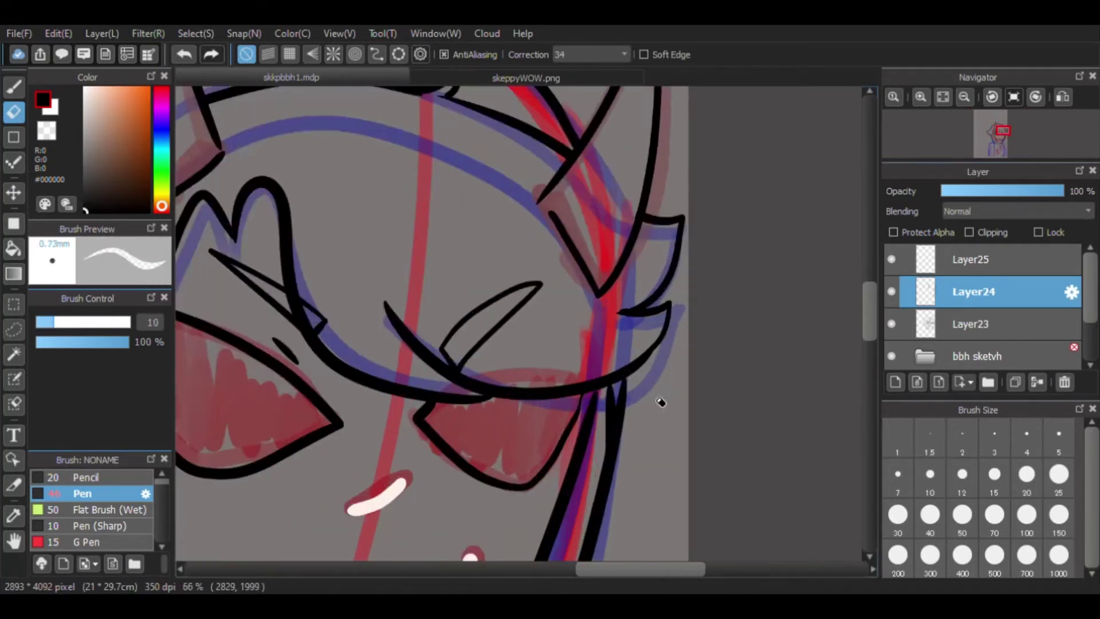
pyautogui.scroll(3, 661, 402)
pyautogui.moveTo(542, 339)
pyautogui.mouseDown()
pyautogui.moveTo(530, 446)
pyautogui.moveTo(559, 329)
pyautogui.moveTo(544, 350)
pyautogui.mouseUp()
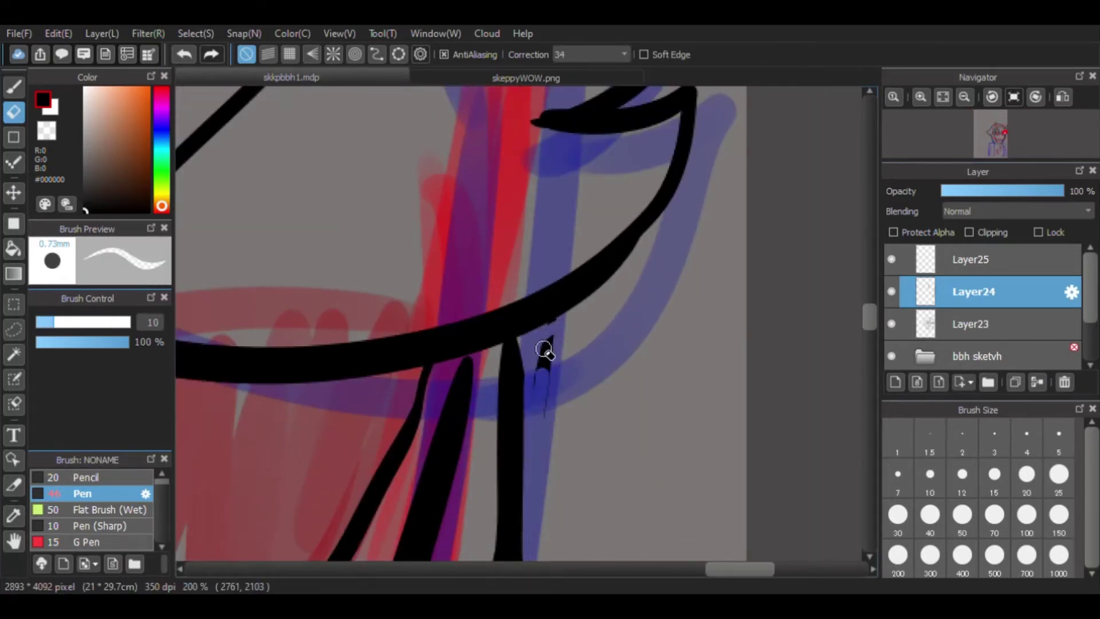
pyautogui.scroll(-6, 540, 420)
# Check the linework without the sketch, then ink the nearer shoulder and long sleeve down to the canvas edge.
pyautogui.press('b')
pyautogui.scroll(1, 395, 263)
pyautogui.click(891, 355)
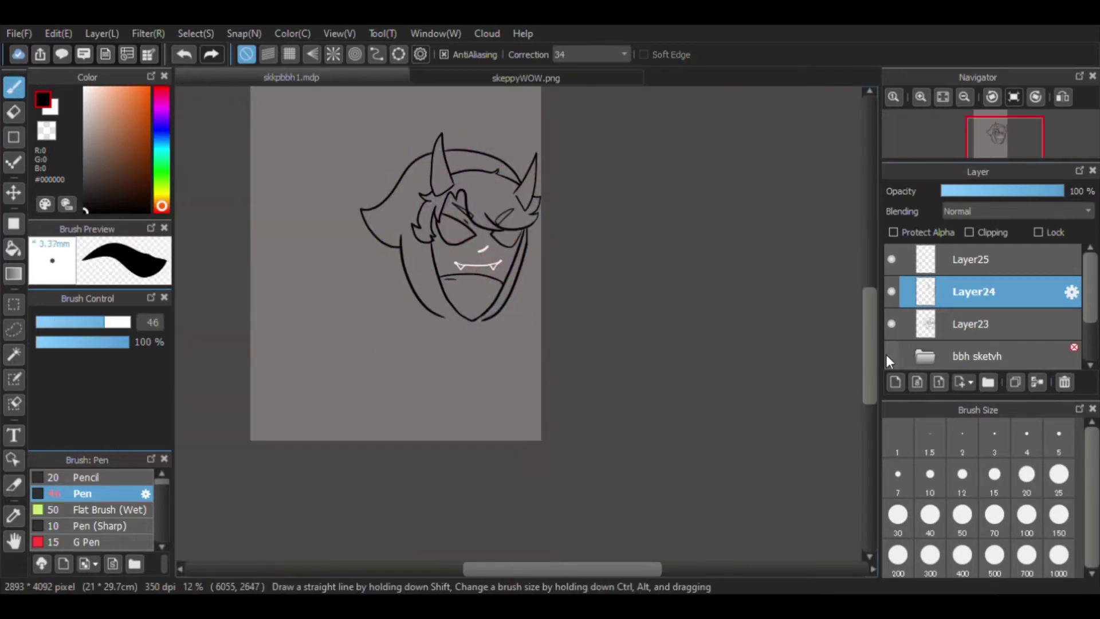
pyautogui.click(886, 355)
pyautogui.click(886, 356)
pyautogui.click(886, 355)
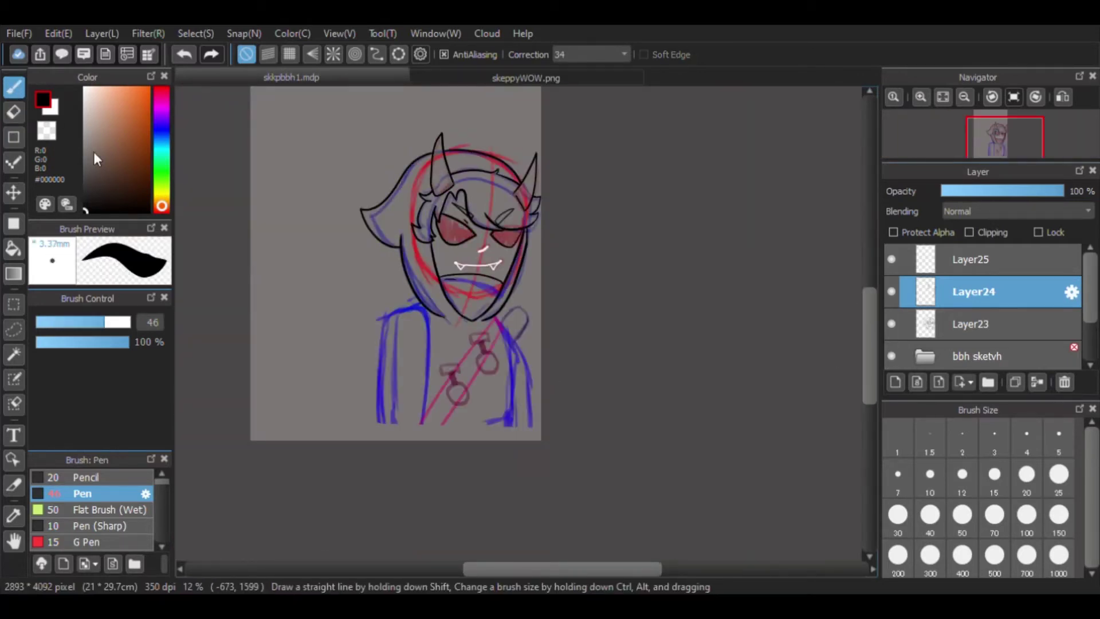
pyautogui.scroll(1, 438, 295)
pyautogui.scroll(2, 439, 295)
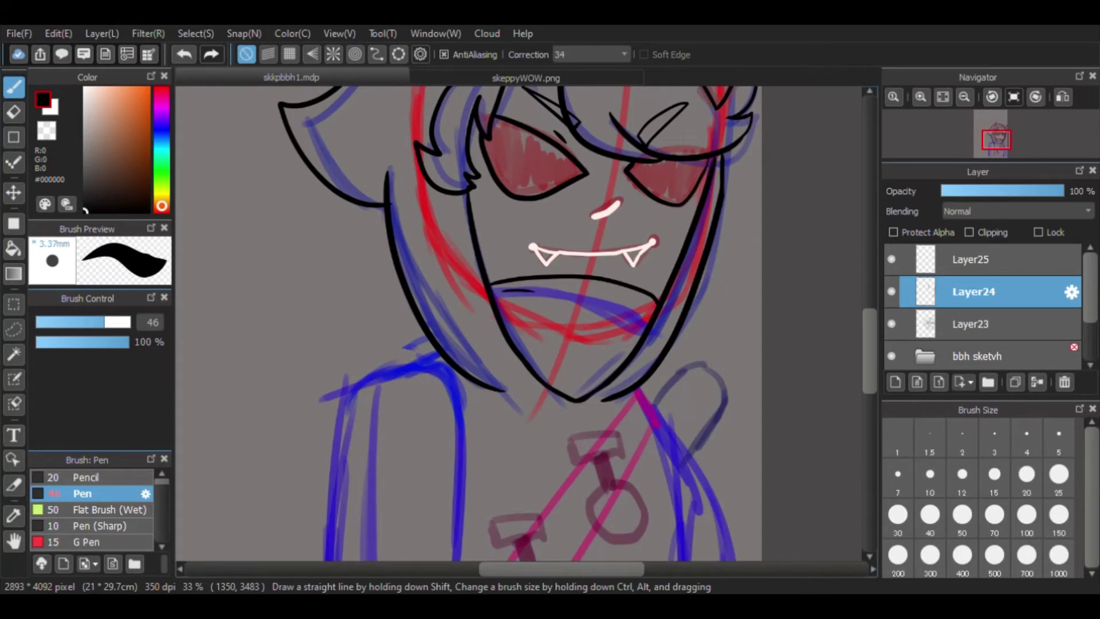
pyautogui.moveTo(432, 353)
pyautogui.mouseDown()
pyautogui.moveTo(496, 188)
pyautogui.moveTo(501, 547)
pyautogui.mouseUp()
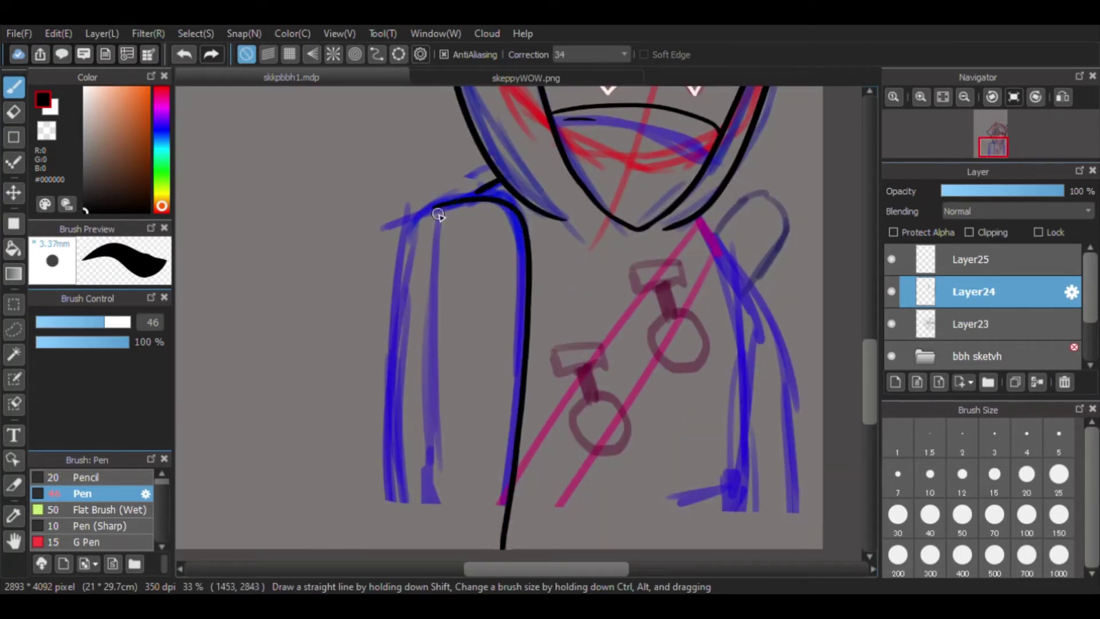
pyautogui.moveTo(444, 207); pyautogui.dragTo(372, 547)
# Ink the two edges of the diagonal chest strap from the hood down to the canvas edge.
pyautogui.scroll(-2, 392, 342)
pyautogui.click(888, 355)
pyautogui.click(889, 355)
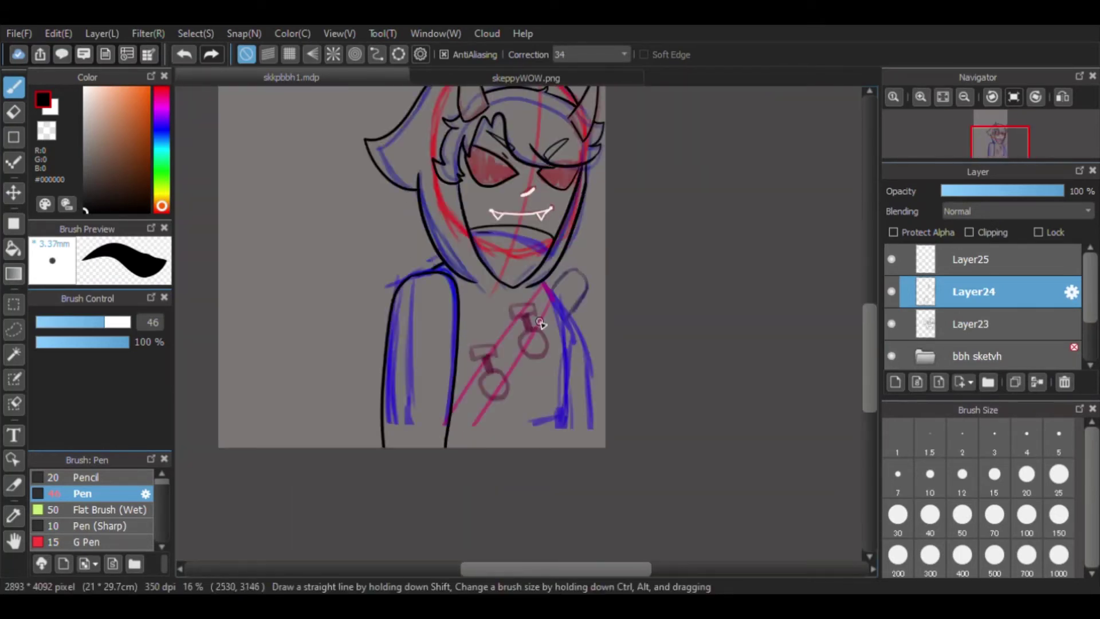
pyautogui.scroll(1, 602, 395)
pyautogui.moveTo(573, 309); pyautogui.dragTo(440, 507)
pyautogui.moveTo(577, 263)
pyautogui.mouseDown()
pyautogui.moveTo(521, 322)
pyautogui.moveTo(440, 453)
pyautogui.mouseUp()
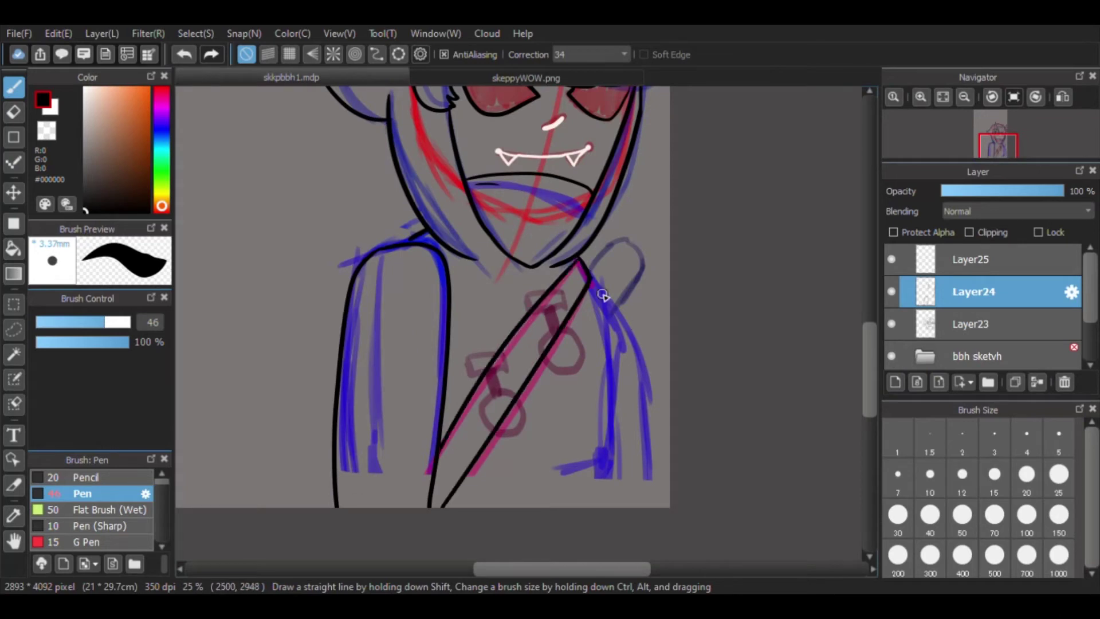
# Ink the far side of the torso and the outer line of the far sleeve down to the canvas edge.
pyautogui.moveTo(597, 290); pyautogui.dragTo(628, 470)
pyautogui.hotkey('ctrl', 'z')
pyautogui.moveTo(591, 284); pyautogui.dragTo(608, 506)
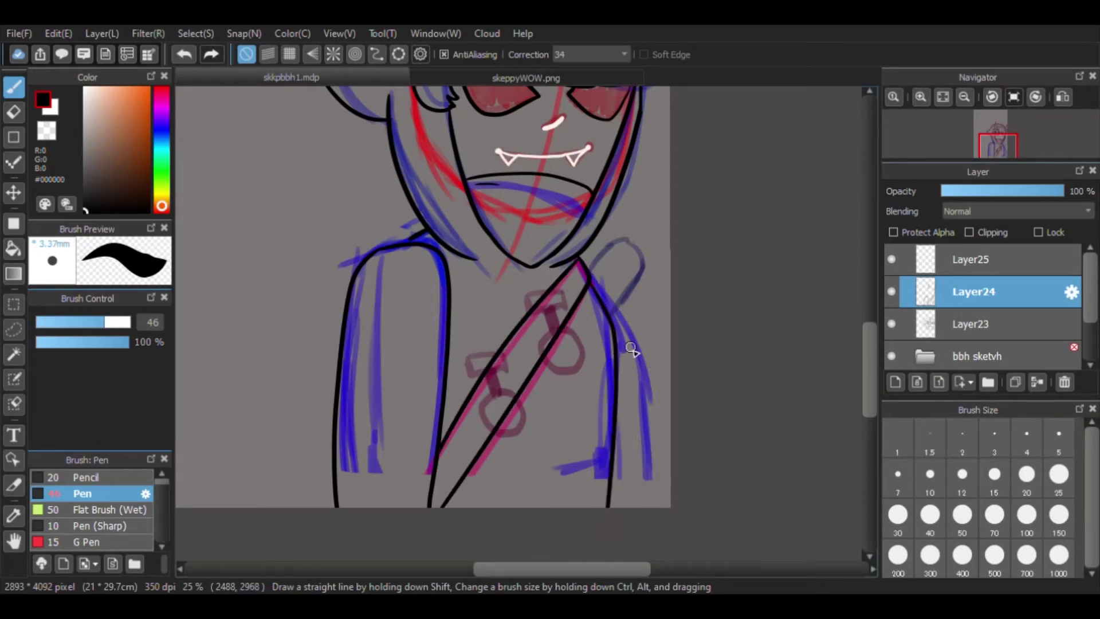
pyautogui.scroll(1, 685, 373)
pyautogui.moveTo(756, 363); pyautogui.dragTo(650, 277)
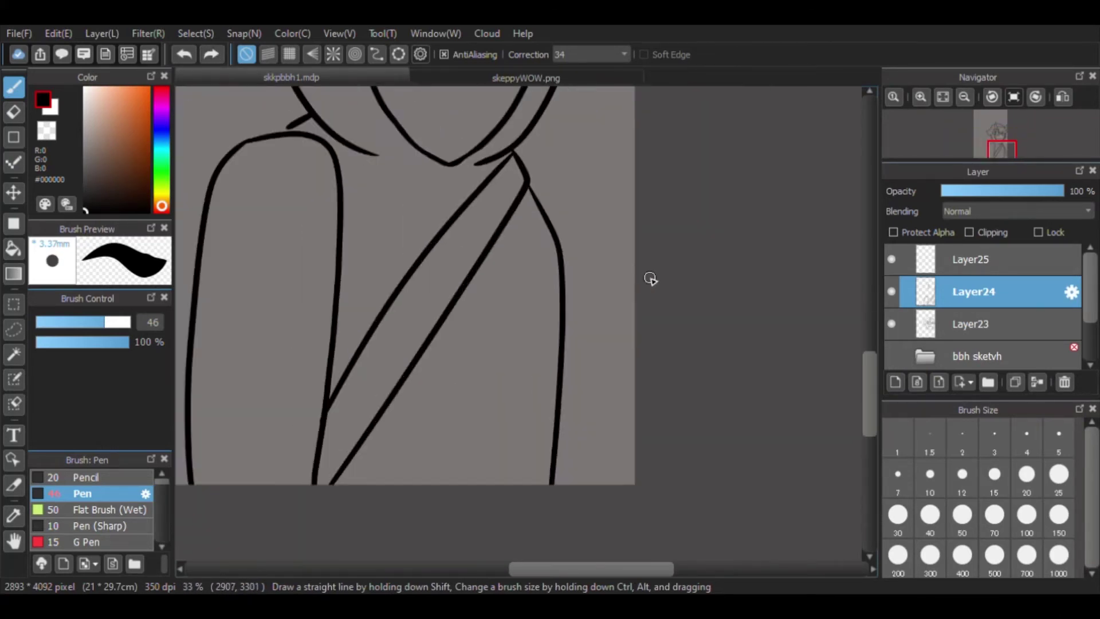
pyautogui.click(891, 355)
pyautogui.scroll(-4, 615, 407)
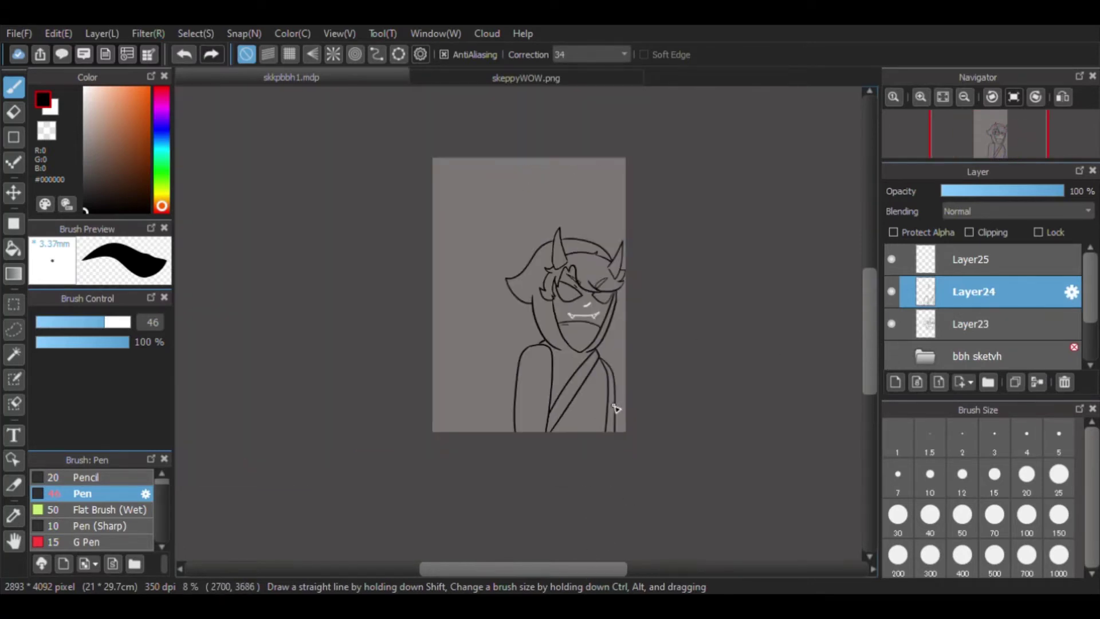
# Hide Layer23 and Layer24, and add a new layer above Layer10 inside the visible bbh sketvh folder.
pyautogui.scroll(3, 615, 408)
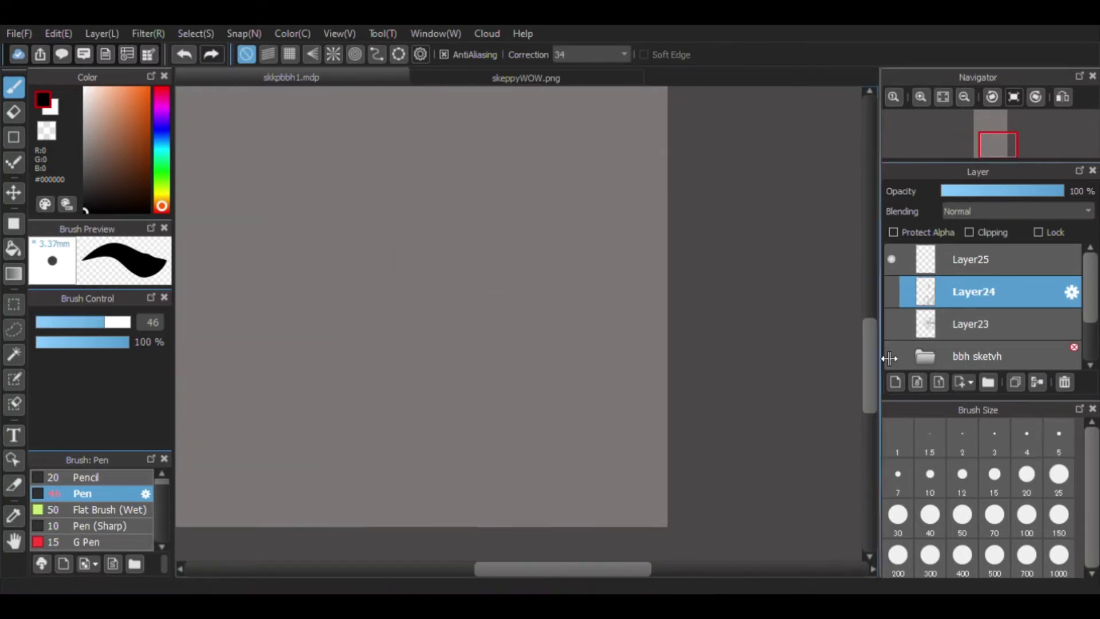
pyautogui.click(892, 356)
pyautogui.click(974, 355)
pyautogui.scroll(-2, 960, 310)
pyautogui.click(915, 289)
pyautogui.click(895, 382)
# Sketch the raised forearm across the chest strap in blue #1000FF on the new sketch layer, using the Pencil at size 44.
pyautogui.click(86, 476)
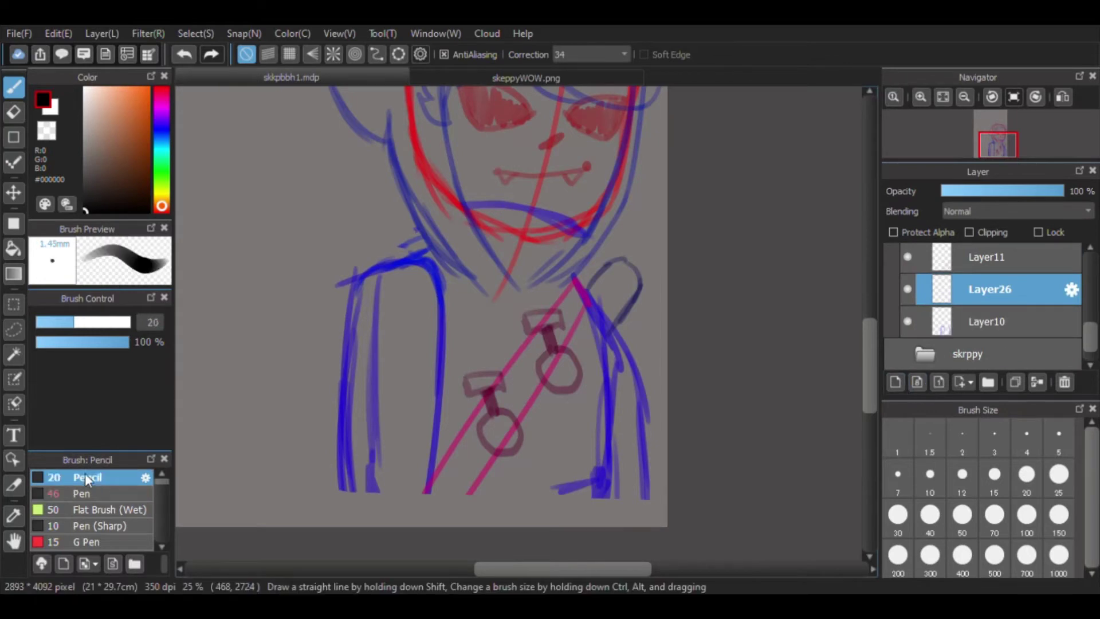
pyautogui.click(162, 127)
pyautogui.moveTo(447, 429); pyautogui.dragTo(430, 481)
pyautogui.click(624, 54)
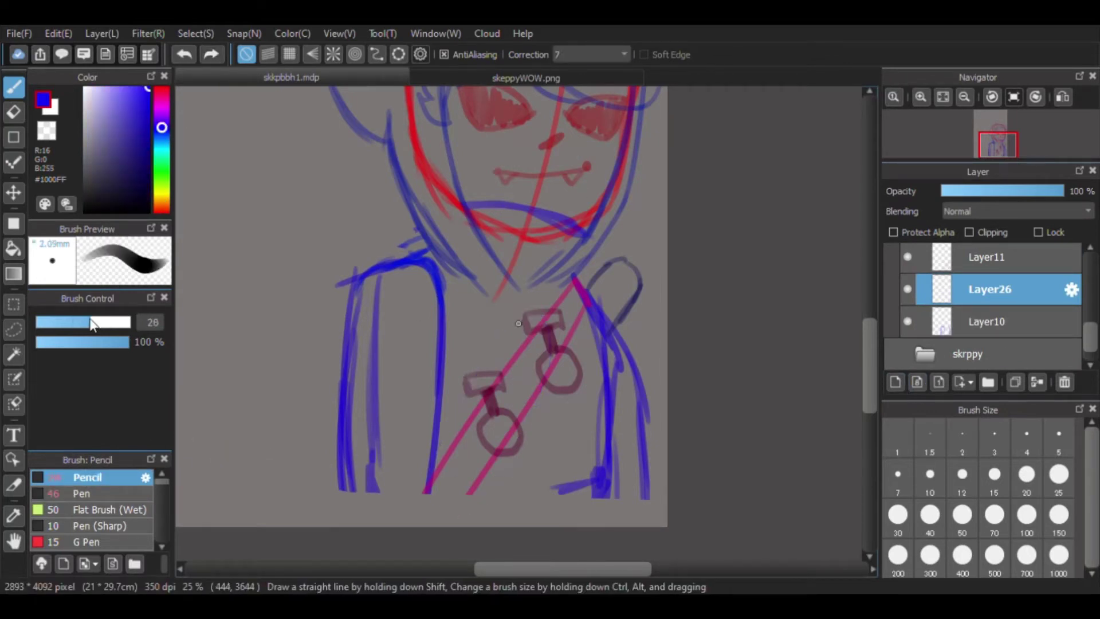
pyautogui.moveTo(567, 310); pyautogui.dragTo(582, 312)
pyautogui.hotkey('ctrl', 'z')
pyautogui.moveTo(424, 493)
pyautogui.mouseDown()
pyautogui.moveTo(544, 308)
pyautogui.moveTo(449, 501)
pyautogui.moveTo(554, 435)
pyautogui.moveTo(504, 503)
pyautogui.mouseUp()
pyautogui.hotkey('ctrl', 'z')
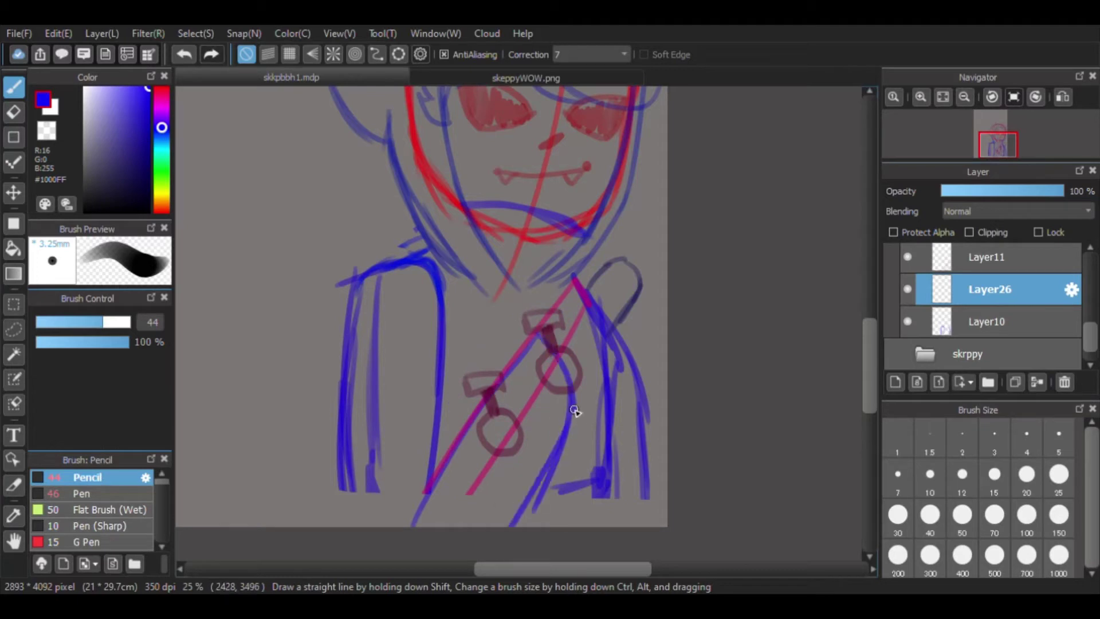
# Sketch the back of the raised hand and its slanted wrist edge, with four pointed fingers reaching the chin.
pyautogui.moveTo(574, 411)
pyautogui.mouseDown()
pyautogui.moveTo(516, 282)
pyautogui.moveTo(508, 395)
pyautogui.moveTo(491, 393)
pyautogui.mouseUp()
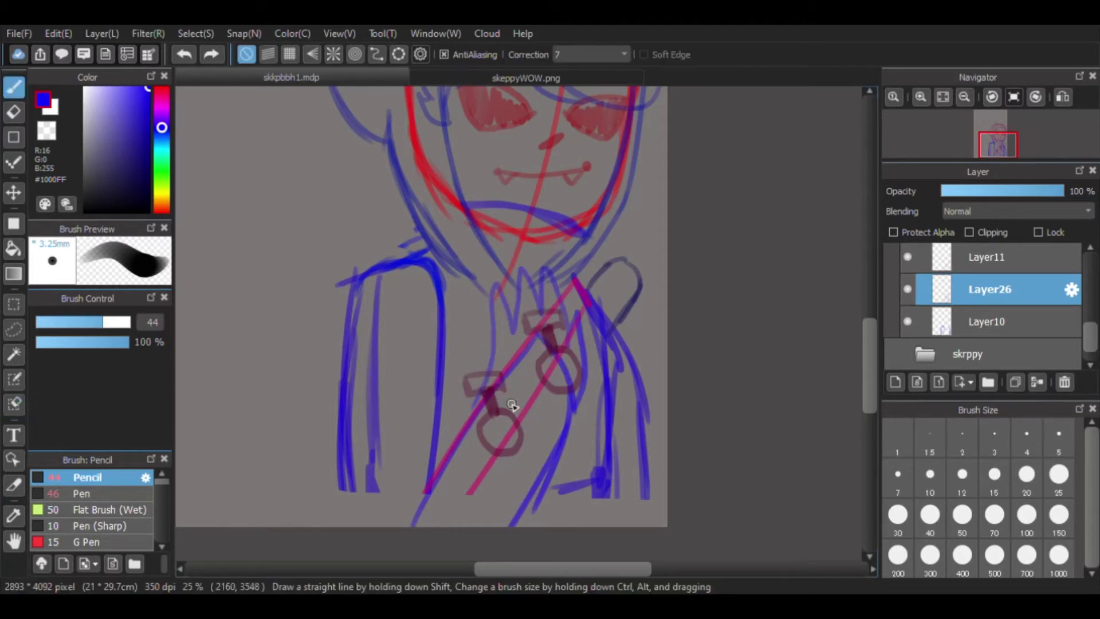
pyautogui.moveTo(519, 351); pyautogui.dragTo(493, 458)
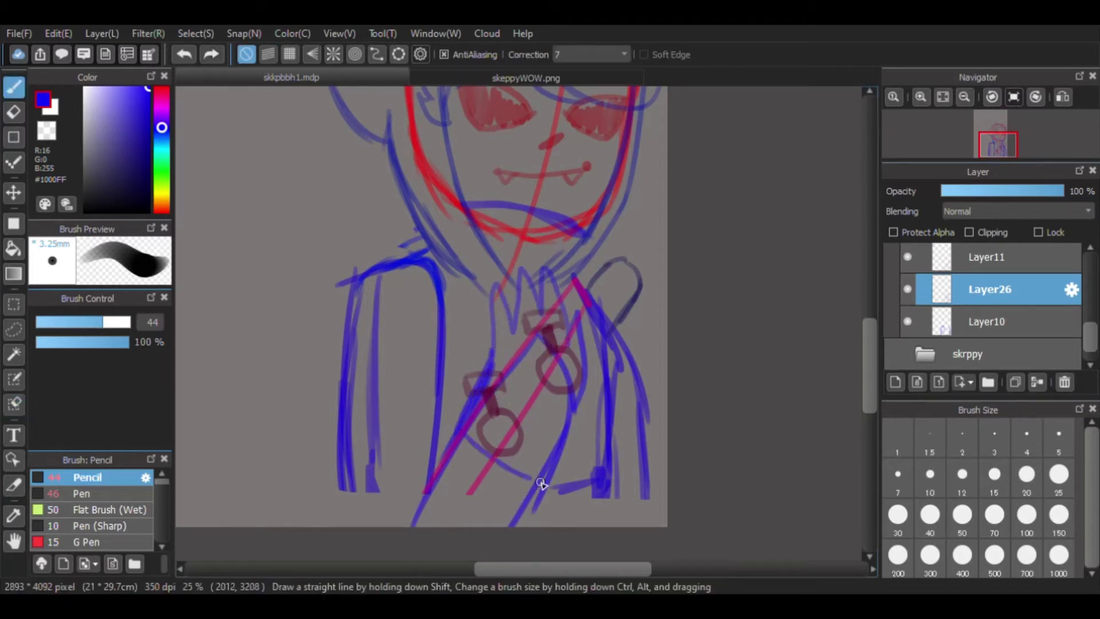
pyautogui.hotkey('ctrl', 'z')
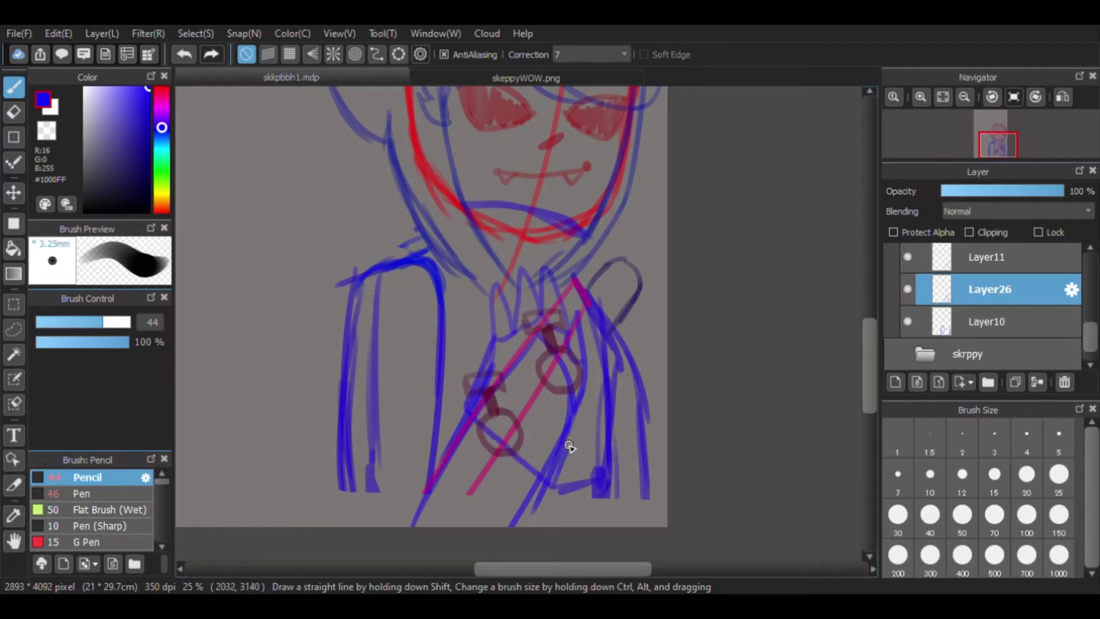
# Show Layer23 and Layer24 again, and add a new layer above Layer24.
pyautogui.scroll(3, 1051, 353)
pyautogui.click(926, 346)
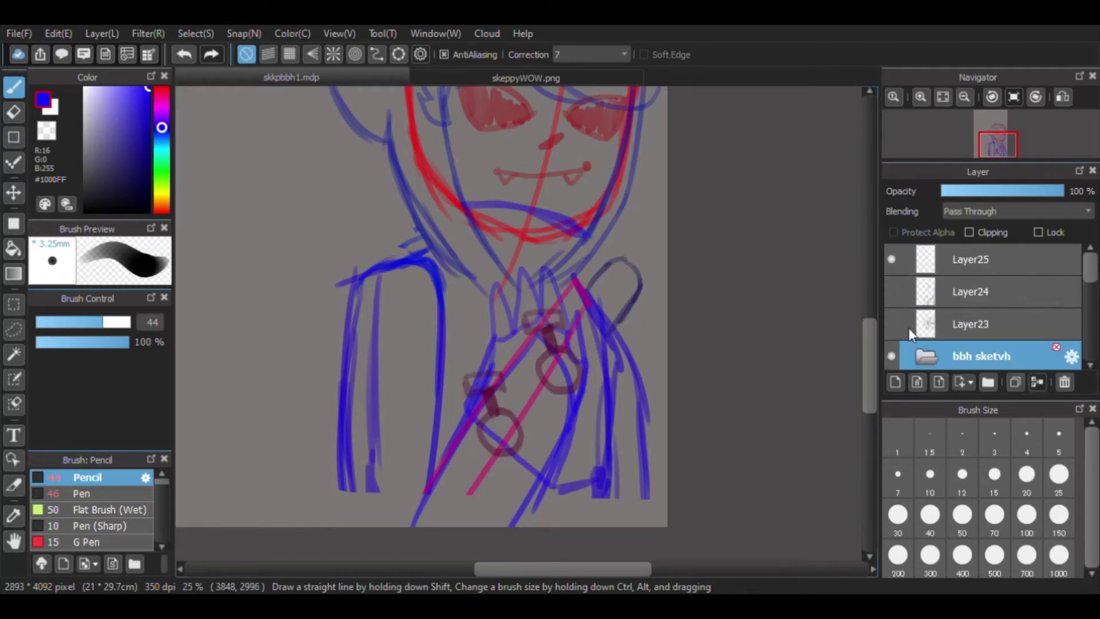
pyautogui.click(897, 294)
pyautogui.click(891, 324)
pyautogui.click(895, 382)
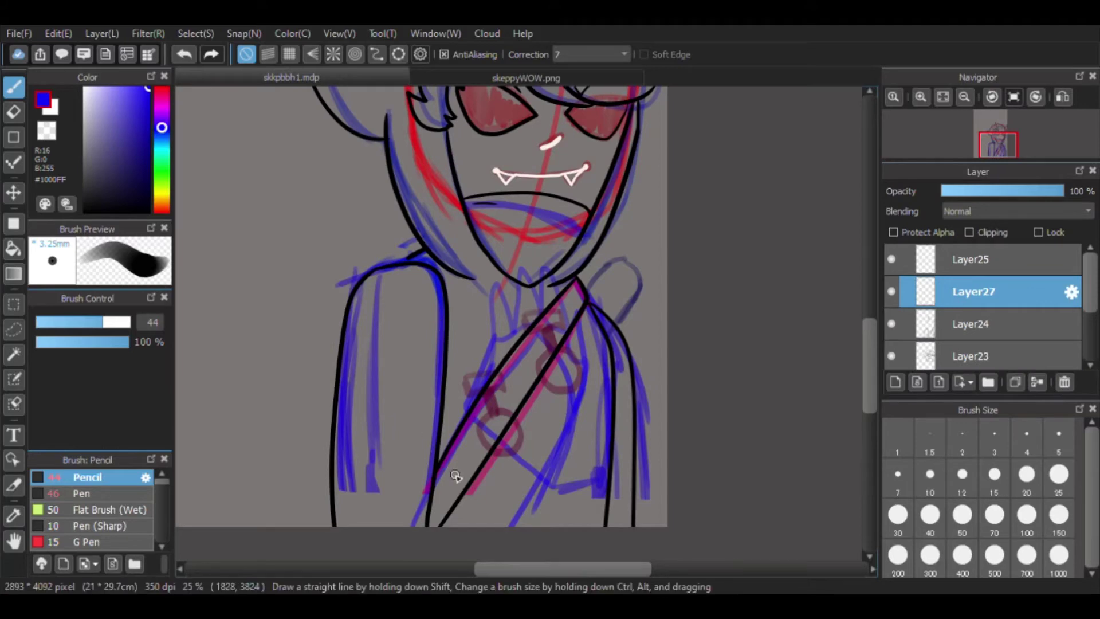
# Hide Layer24 and ink the four pointed fingers and hand outline in black with the Pen at size 46 and correction 34.
pyautogui.click(82, 493)
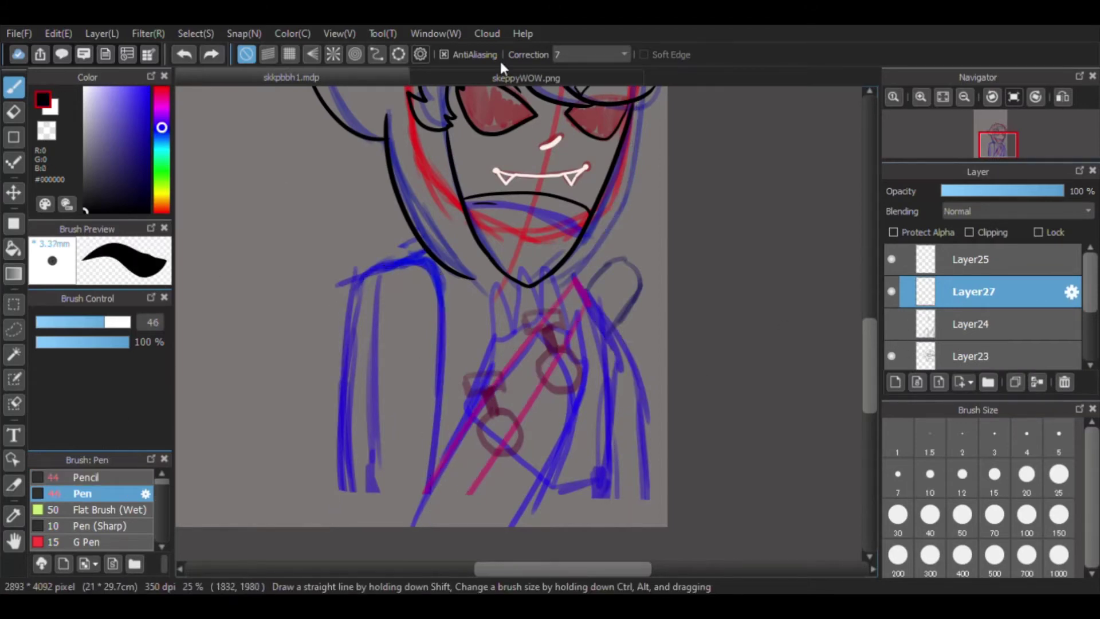
pyautogui.moveTo(562, 430); pyautogui.dragTo(668, 221)
pyautogui.hotkey('ctrl', 'z')
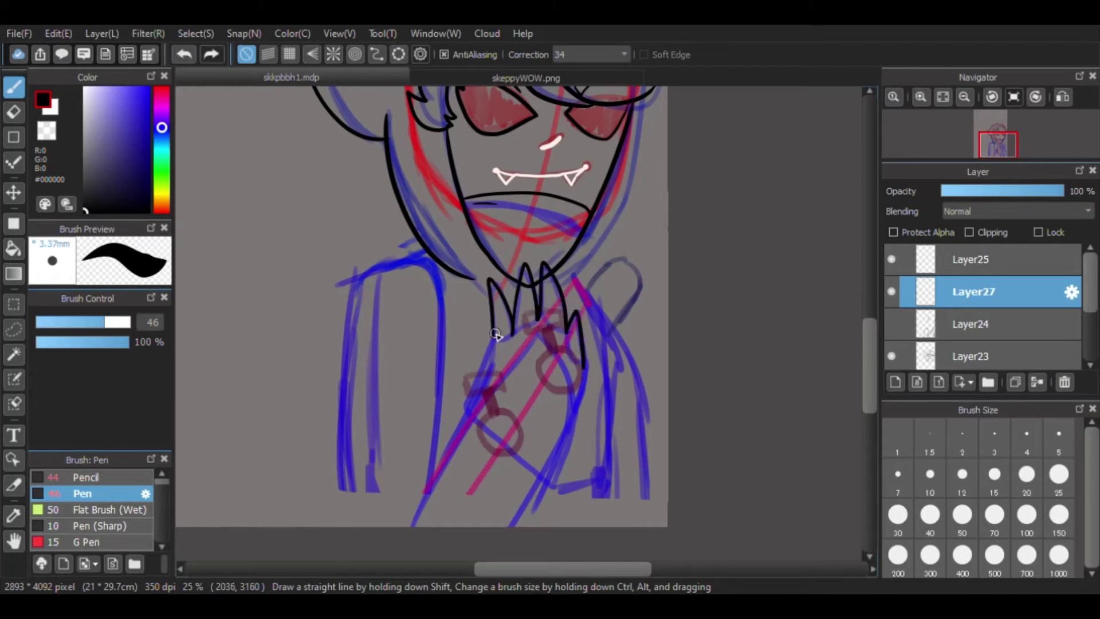
pyautogui.moveTo(495, 353); pyautogui.dragTo(527, 466)
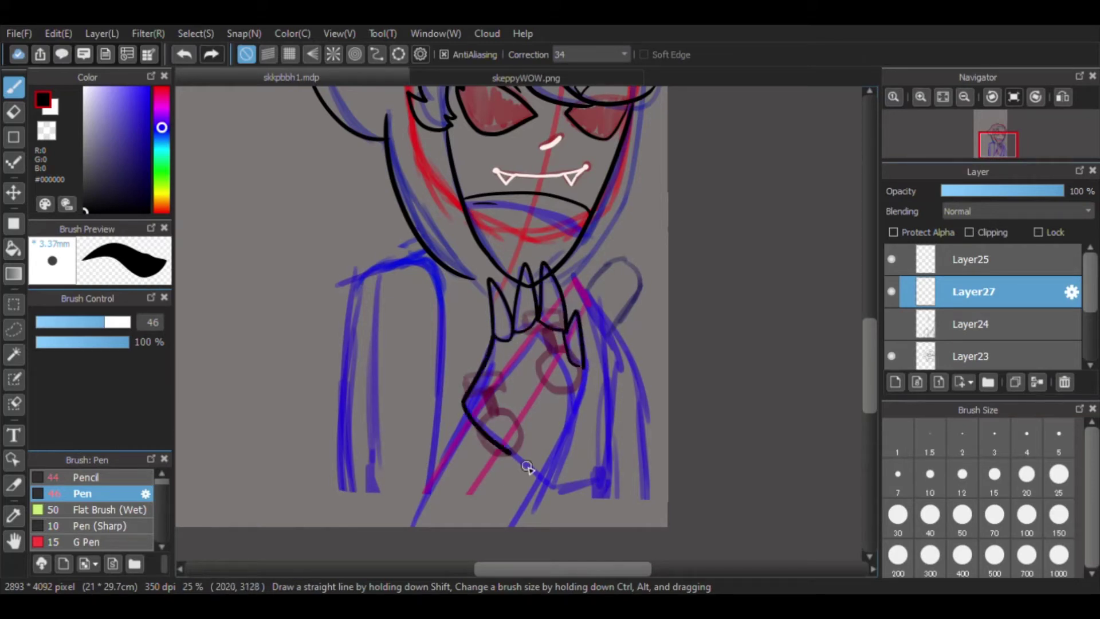
pyautogui.scroll(2, 543, 446)
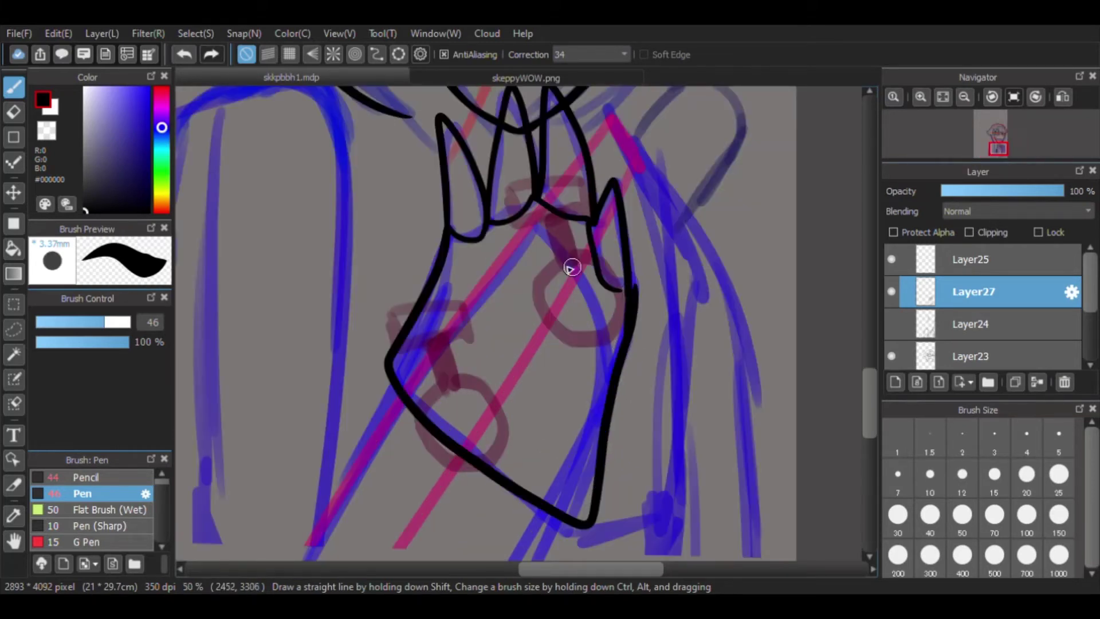
# Clean up the joint on the hand's outer edge below the smallest finger with the eraser.
pyautogui.press('e')
pyautogui.scroll(4, 633, 373)
pyautogui.moveTo(627, 212); pyautogui.dragTo(632, 355)
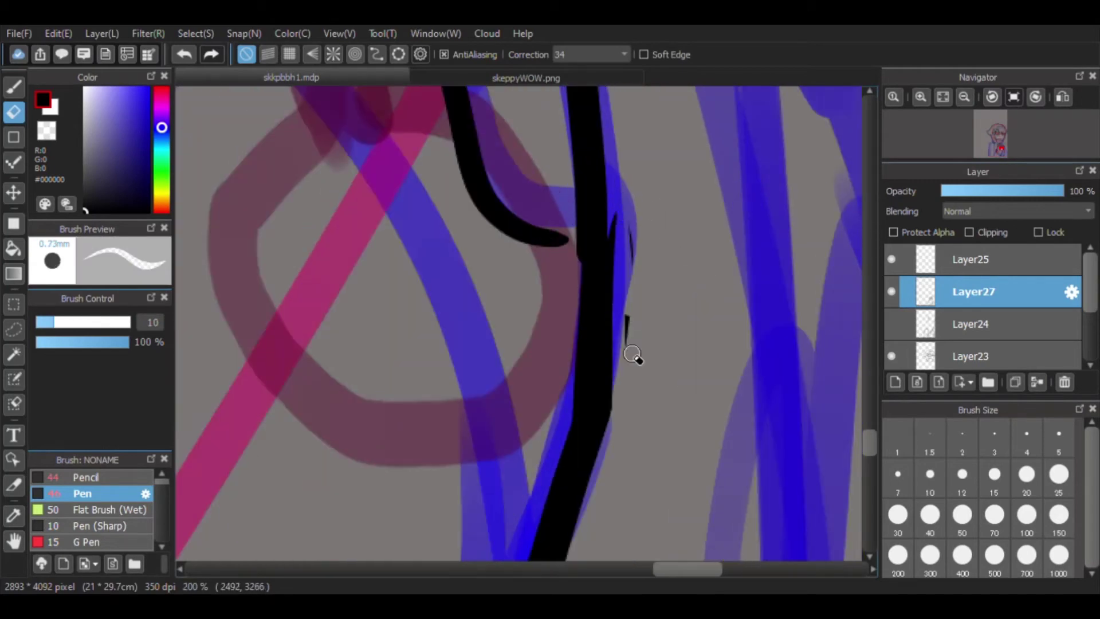
pyautogui.press('b')
pyautogui.scroll(-3, 389, 309)
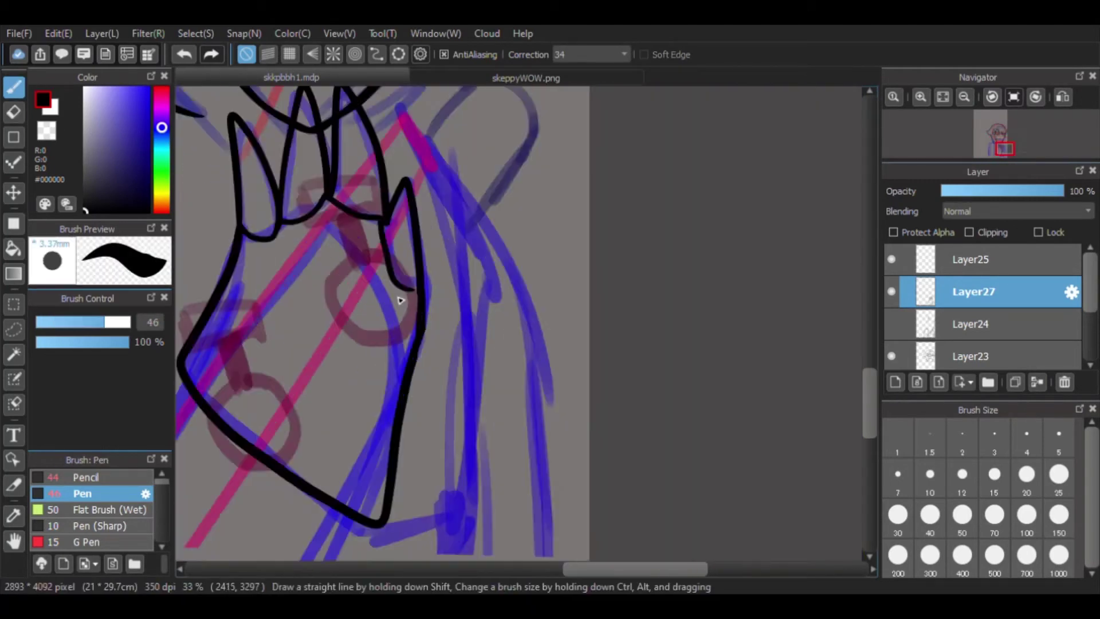
# Ink both edges of the forearm from the hand down to the canvas edge on Layer27.
pyautogui.scroll(5, 376, 265)
pyautogui.scroll(-6, 454, 266)
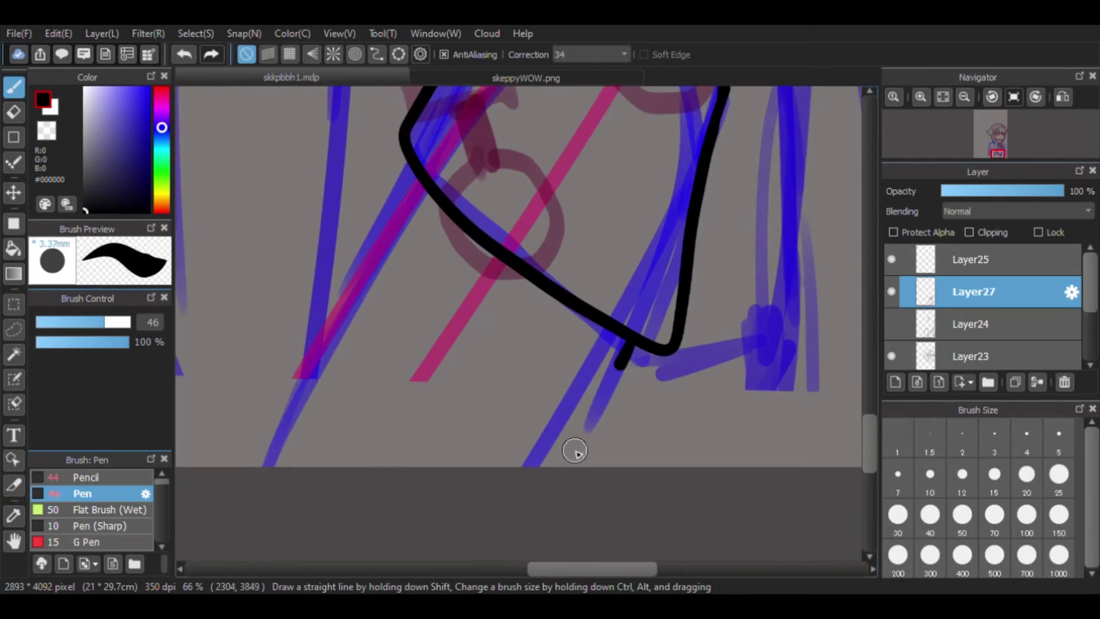
pyautogui.scroll(-3, 356, 449)
pyautogui.scroll(2, 422, 314)
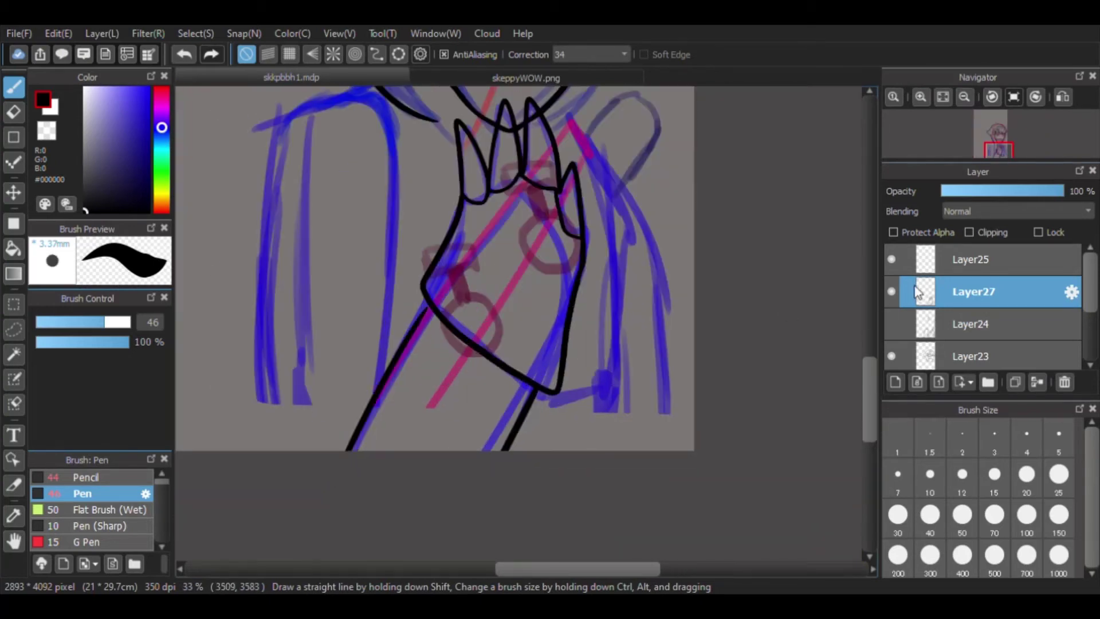
# Show Layer24, hide the bbh sketvh folder, and lower Layer24's opacity to 42%.
pyautogui.click(892, 325)
pyautogui.click(928, 330)
pyautogui.scroll(-3, 897, 290)
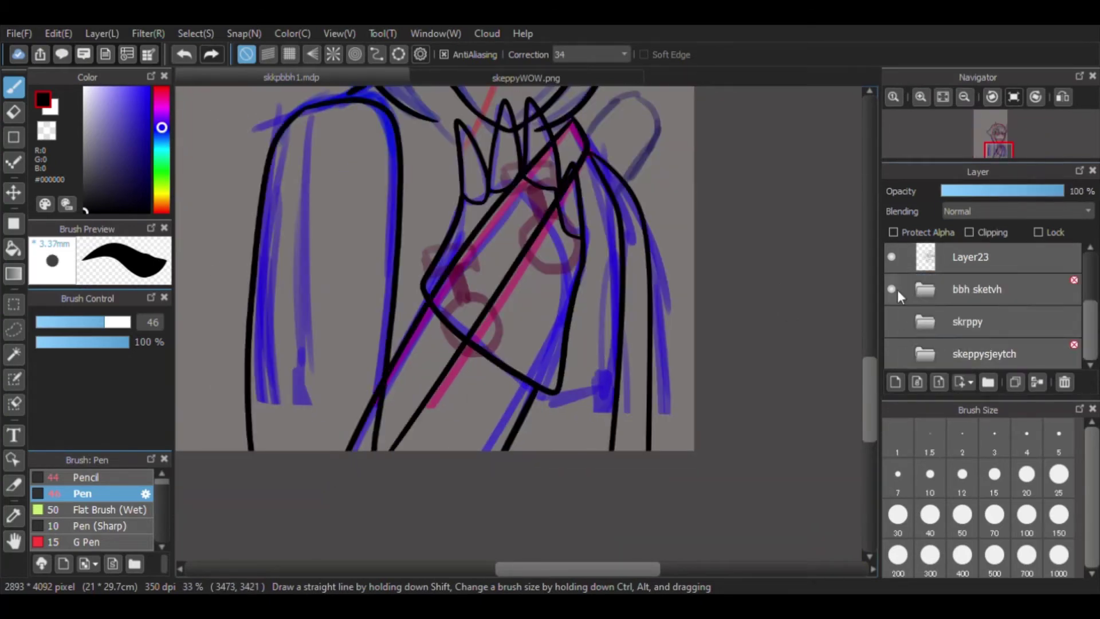
pyautogui.click(891, 289)
pyautogui.scroll(3, 896, 290)
pyautogui.moveTo(1009, 197); pyautogui.dragTo(993, 193)
# Erase gaps in Layer24's strap lines where the hand outline crosses them, and clear the strap segments inside the hand.
pyautogui.press('e')
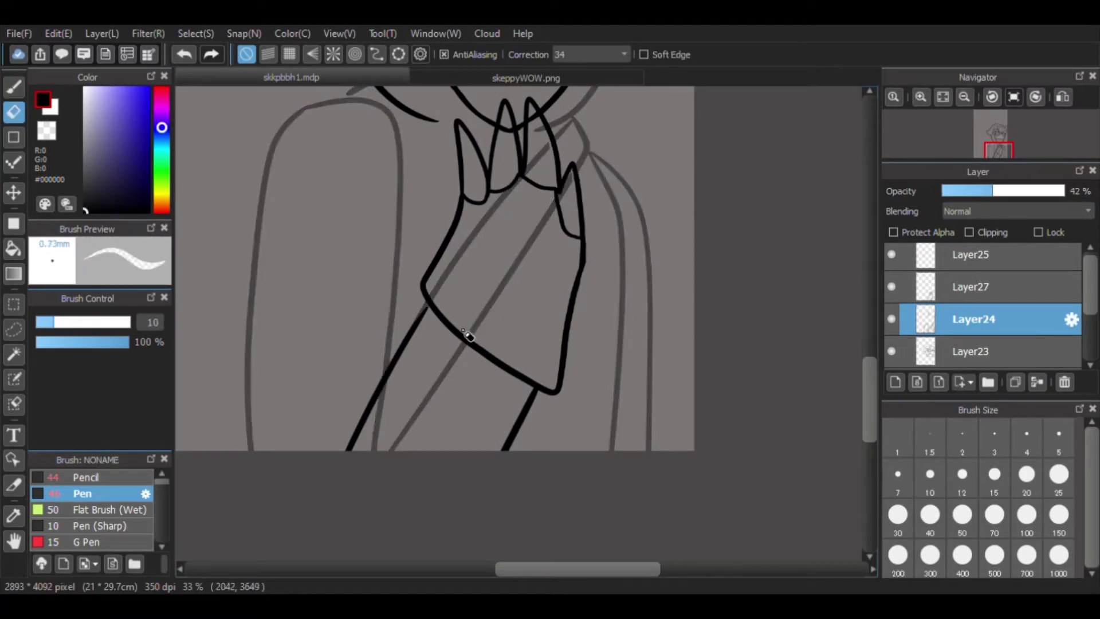
pyautogui.click(892, 287)
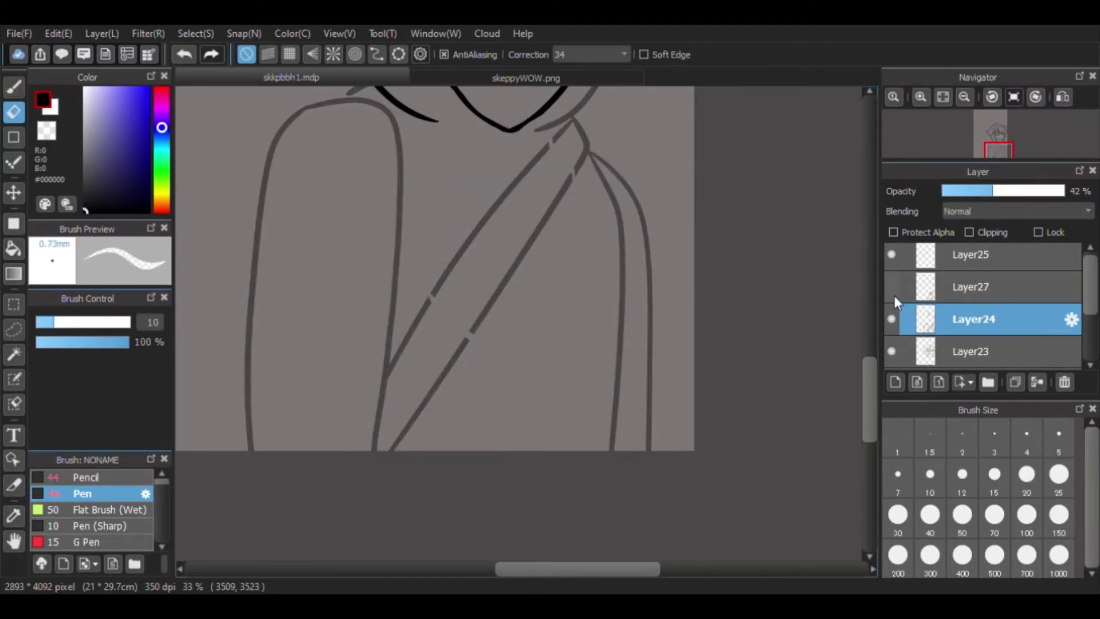
pyautogui.press('g')
pyautogui.press('p')
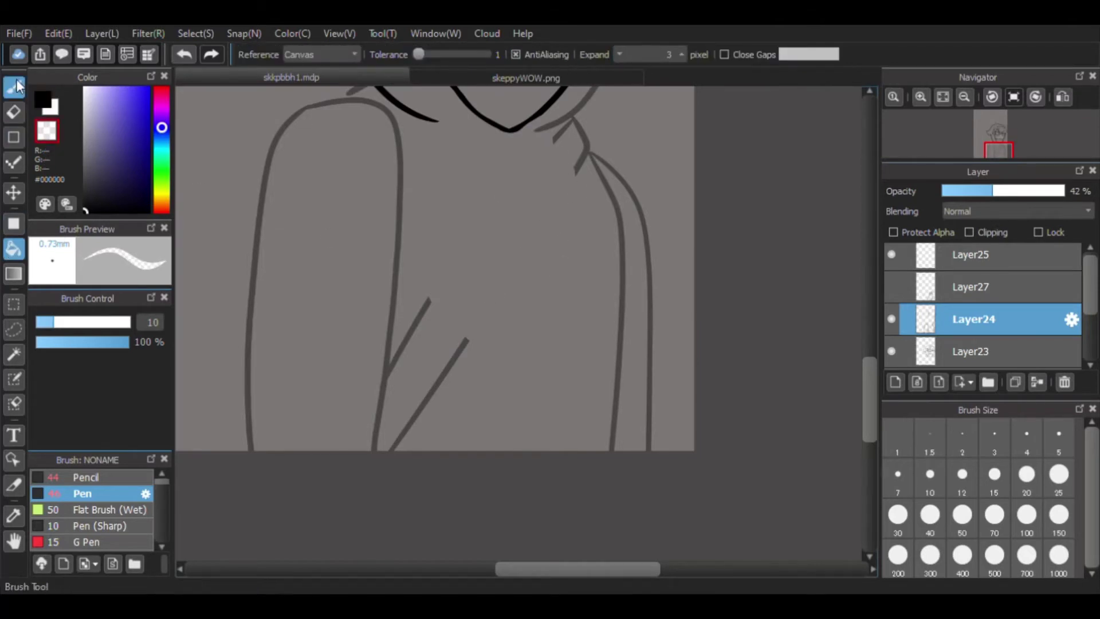
# Show Layer27, lower Layer24's opacity to 36%, and touch up the upper forearm edge near the hand on Layer27.
pyautogui.click(891, 287)
pyautogui.moveTo(1091, 190); pyautogui.dragTo(1008, 187)
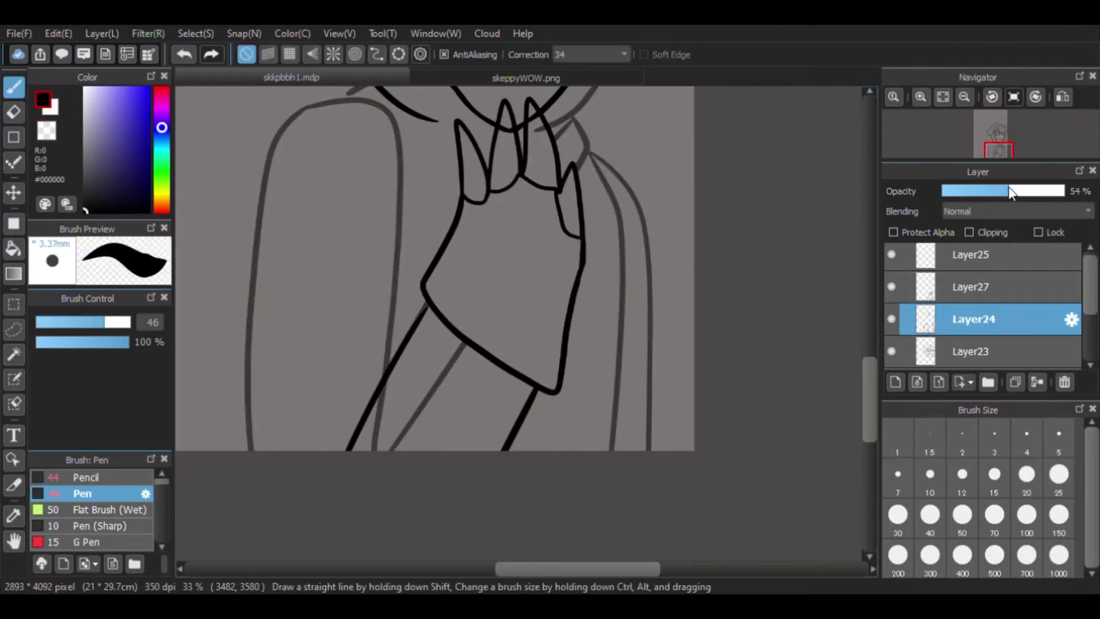
pyautogui.click(916, 287)
pyautogui.scroll(5, 420, 303)
pyautogui.moveTo(498, 215); pyautogui.dragTo(357, 435)
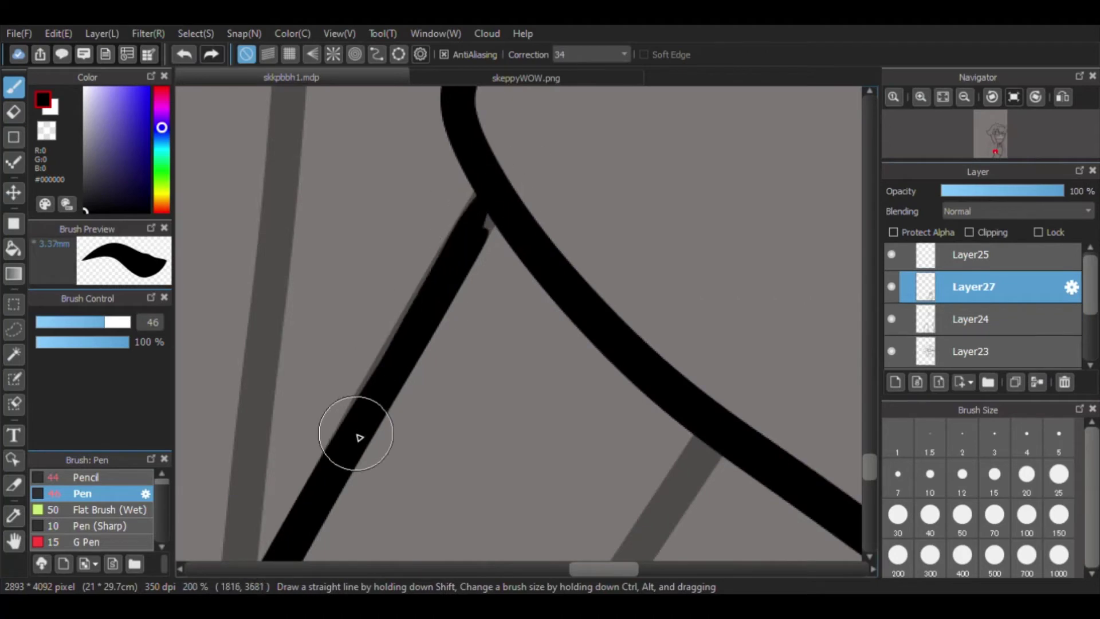
pyautogui.moveTo(436, 222); pyautogui.dragTo(479, 233)
# Cut Layer24's remaining strap and sleeve lines with the eraser where they meet the hand and forearm outlines.
pyautogui.press('e')
pyautogui.scroll(-3, 387, 300)
pyautogui.scroll(2, 415, 306)
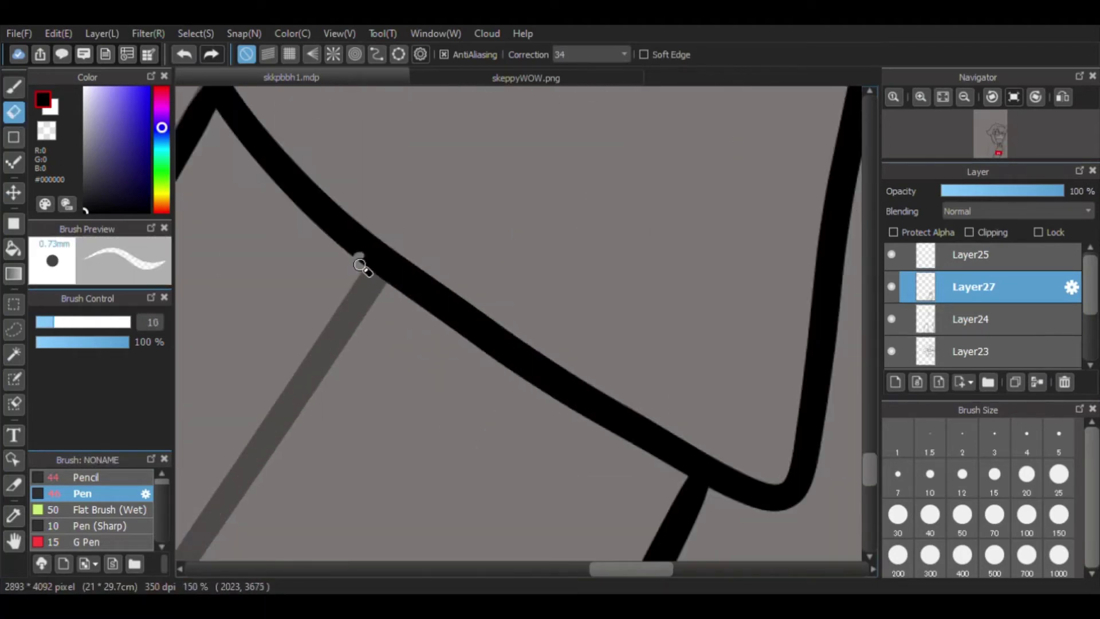
pyautogui.hotkey('ctrl', 'Down')
pyautogui.moveTo(361, 267); pyautogui.dragTo(374, 268)
pyautogui.scroll(-2, 456, 390)
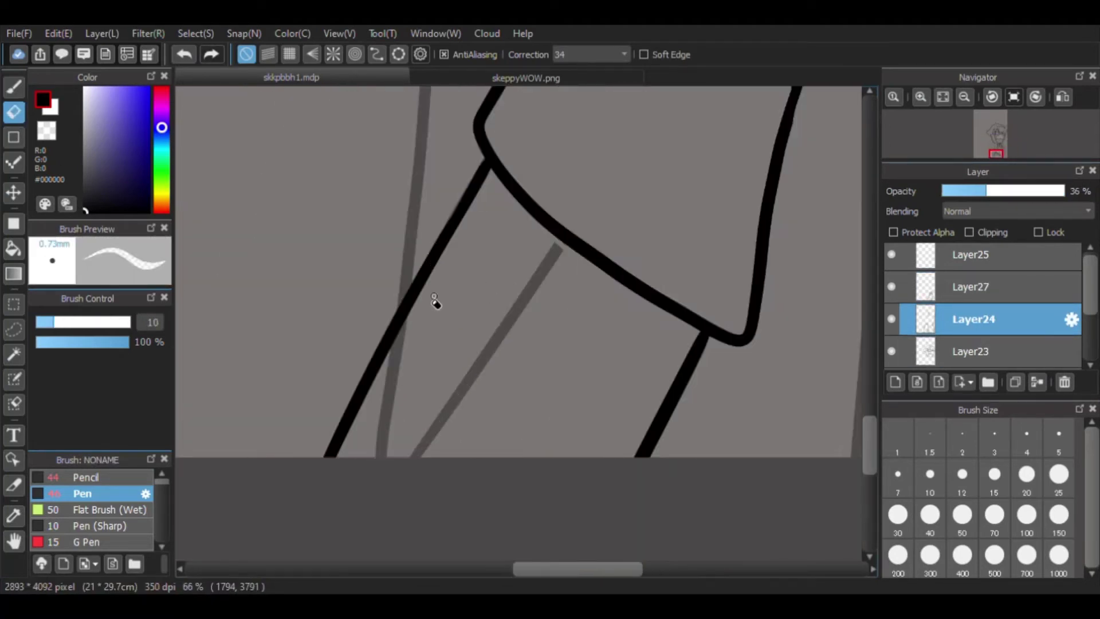
# Clear the strap and sleeve pieces inside the forearm using transparent fill with Layer27 hidden, then show Layer27 and restore Layer24's opacity to 100%.
pyautogui.click(891, 286)
pyautogui.click(891, 254)
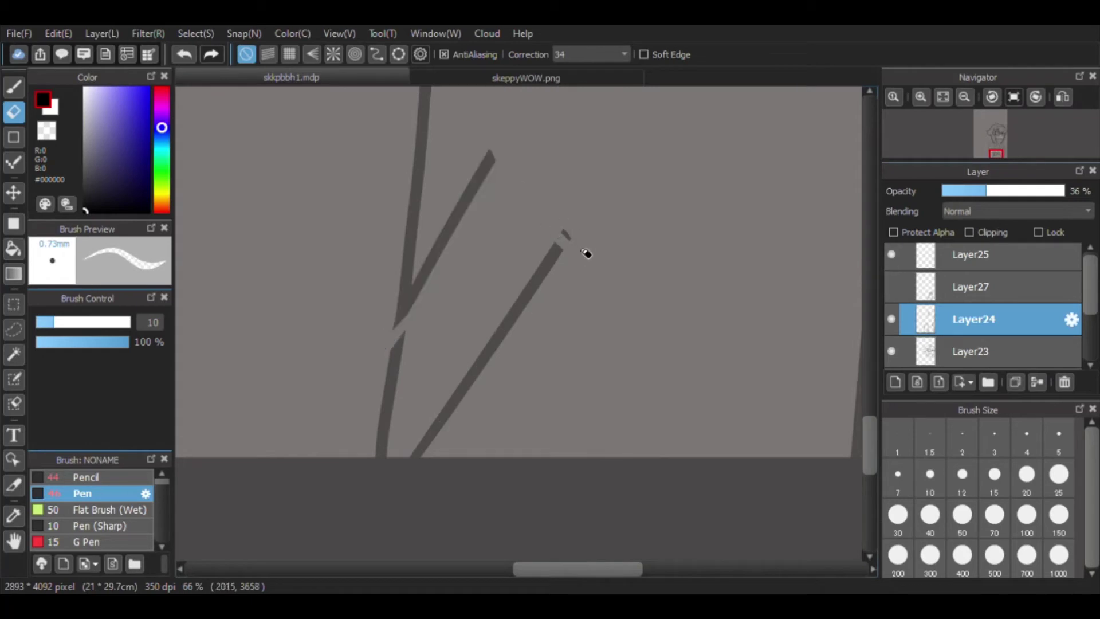
pyautogui.press('g')
pyautogui.click(486, 349)
pyautogui.click(395, 352)
pyautogui.press('b')
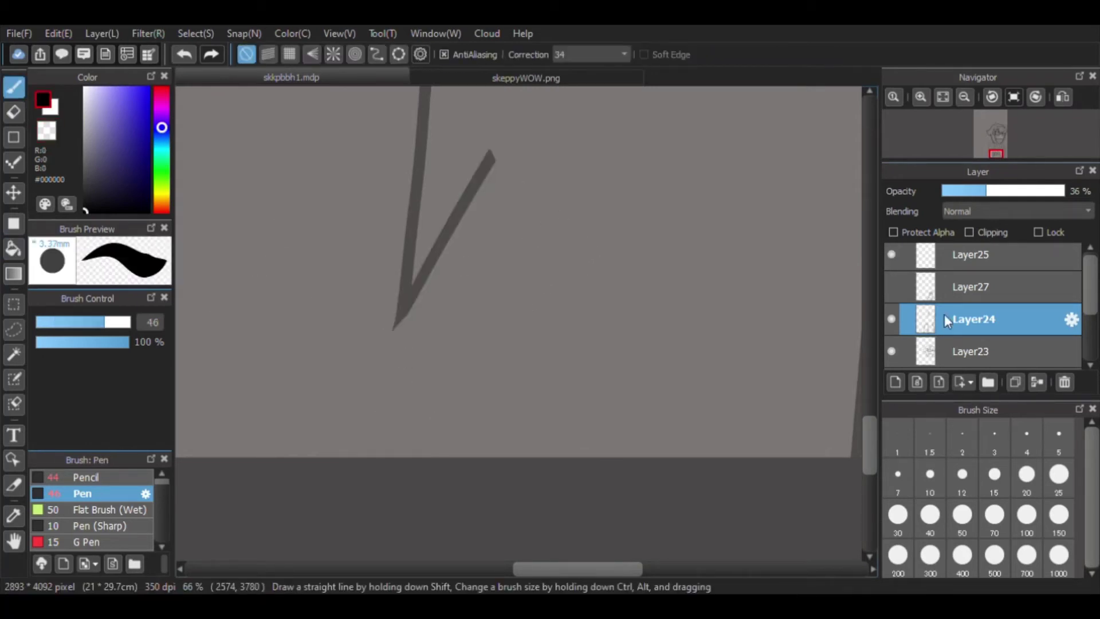
pyautogui.click(891, 286)
pyautogui.moveTo(985, 190); pyautogui.dragTo(1095, 195)
# Erase the face and hood lines that overlap the pointed fingers on Layer23 and Layer24.
pyautogui.scroll(-2, 458, 430)
pyautogui.scroll(4, 459, 430)
pyautogui.click(973, 351)
pyautogui.press('e')
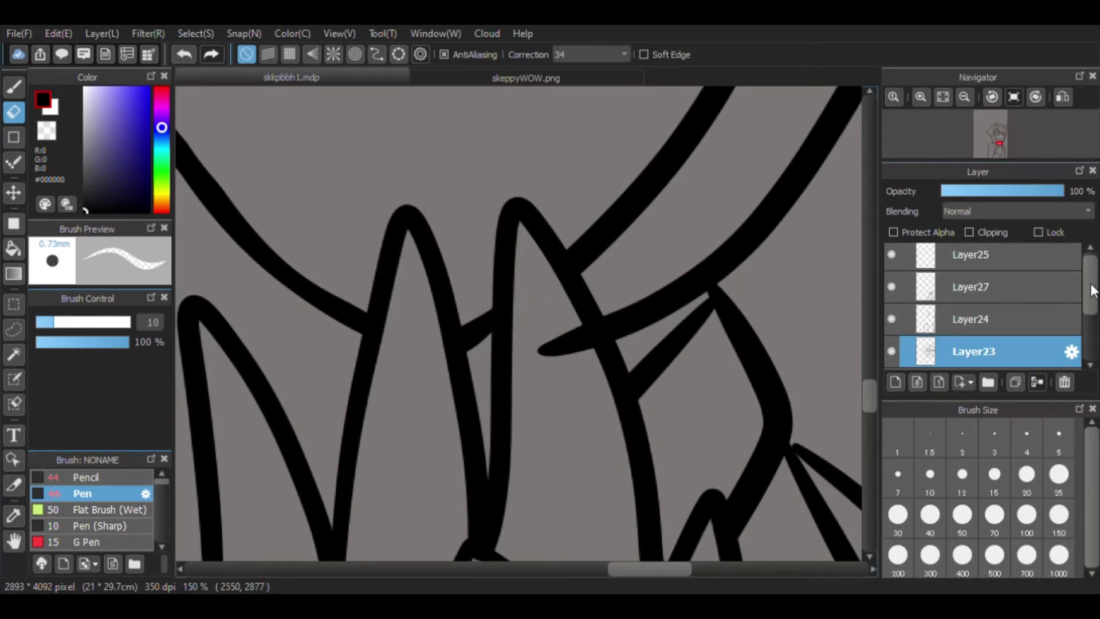
pyautogui.click(974, 319)
pyautogui.scroll(-2, 573, 418)
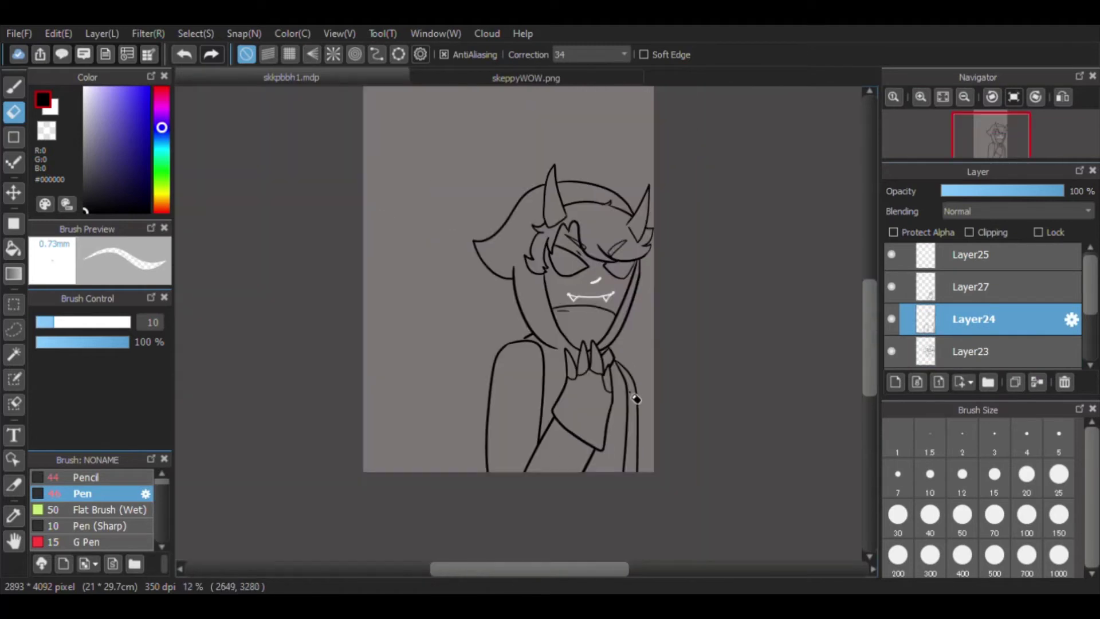
# Try inking accent lines around the raised fingers on Layer27, and erase the leftover curve beside the hand.
pyautogui.scroll(3, 619, 398)
pyautogui.press('b')
pyautogui.click(916, 289)
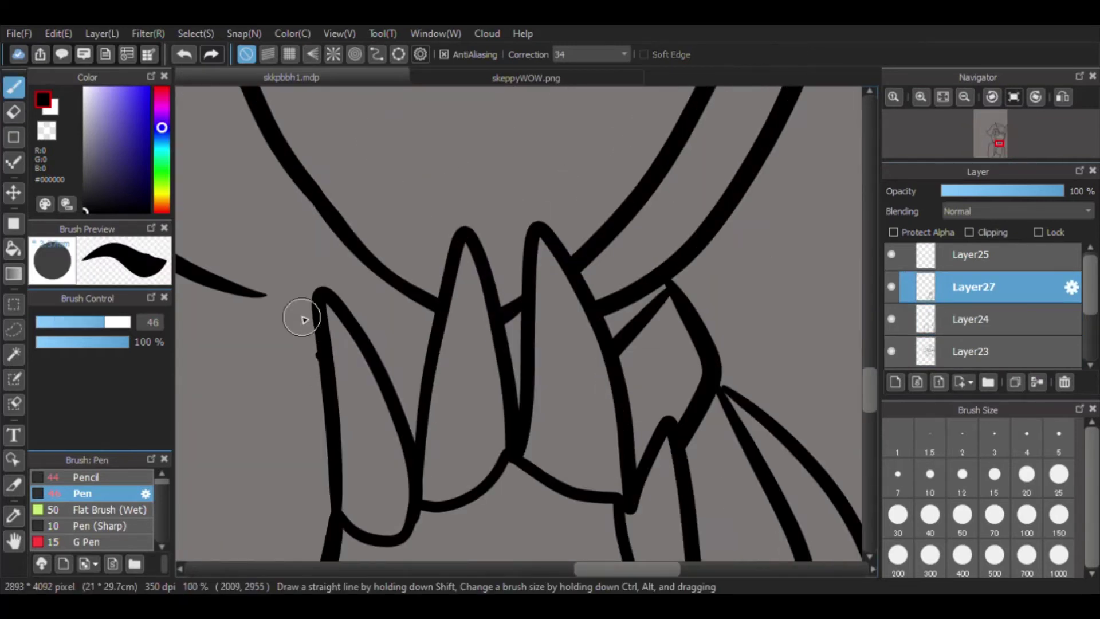
pyautogui.moveTo(257, 429); pyautogui.dragTo(312, 516)
pyautogui.moveTo(261, 373); pyautogui.dragTo(443, 130)
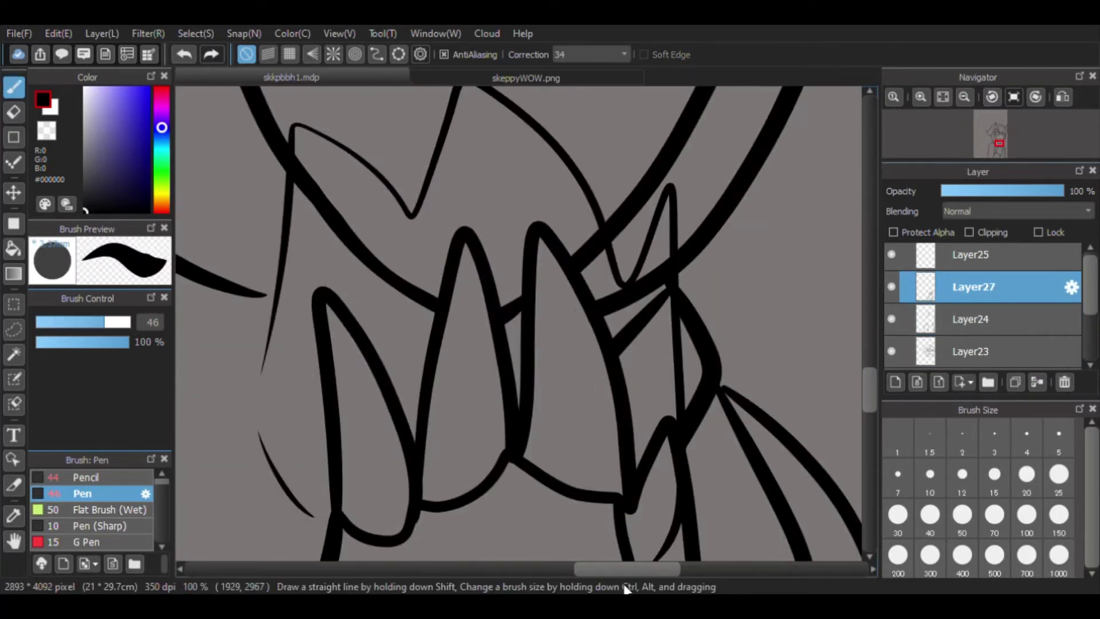
pyautogui.scroll(-3, 621, 400)
pyautogui.scroll(3, 529, 318)
pyautogui.scroll(-3, 529, 318)
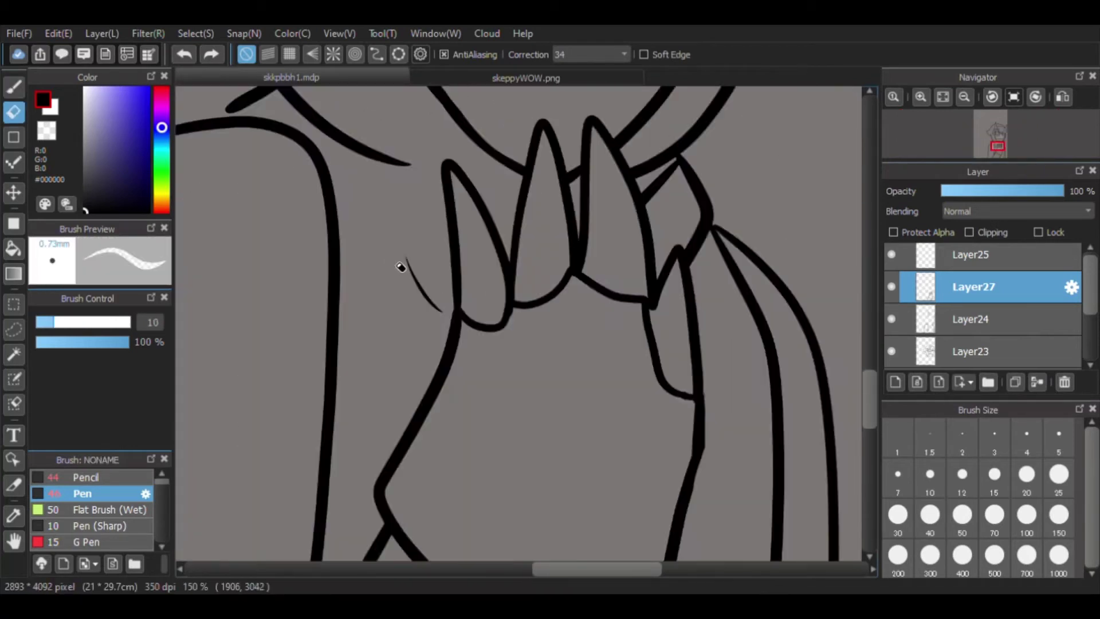
pyautogui.press('e')
pyautogui.scroll(3, 417, 257)
pyautogui.moveTo(385, 245); pyautogui.dragTo(428, 314)
pyautogui.scroll(-4, 606, 449)
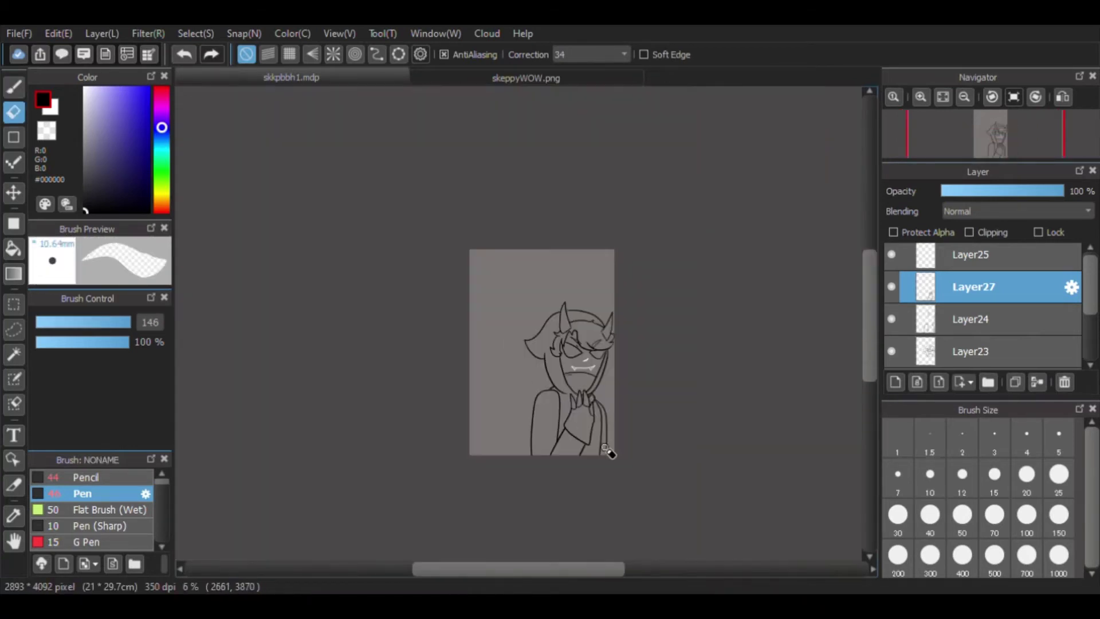
pyautogui.scroll(1, 607, 449)
# Merge Layer27 and Layer24 down into Layer23, and check the combined linework around the sleeve and hand.
pyautogui.press('b')
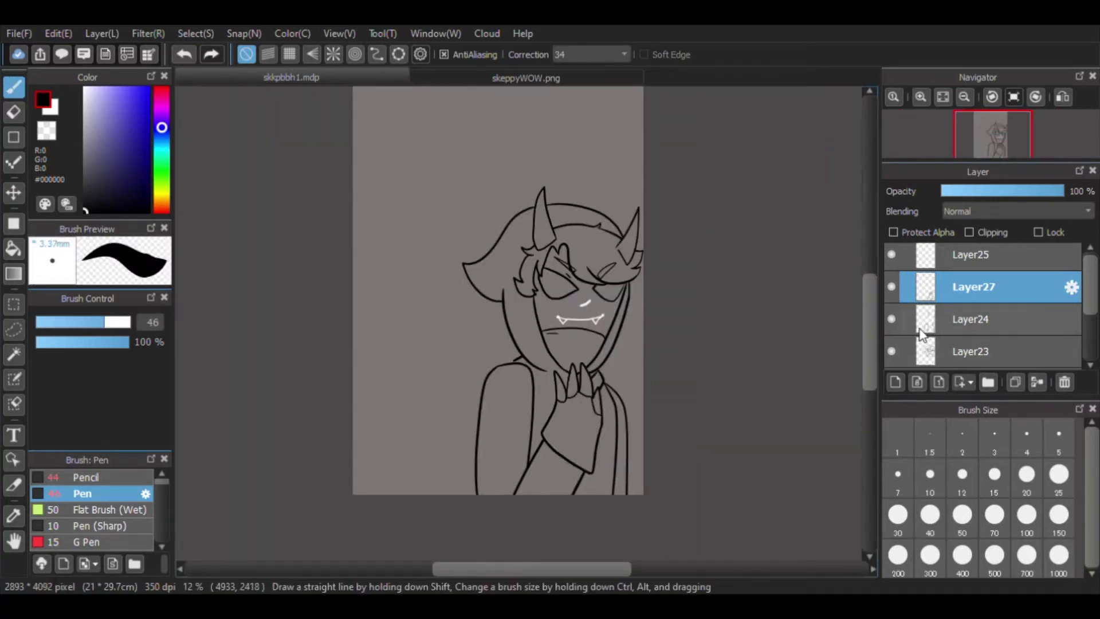
pyautogui.scroll(-2, 920, 332)
pyautogui.scroll(1, 920, 292)
pyautogui.click(919, 292)
pyautogui.click(1036, 382)
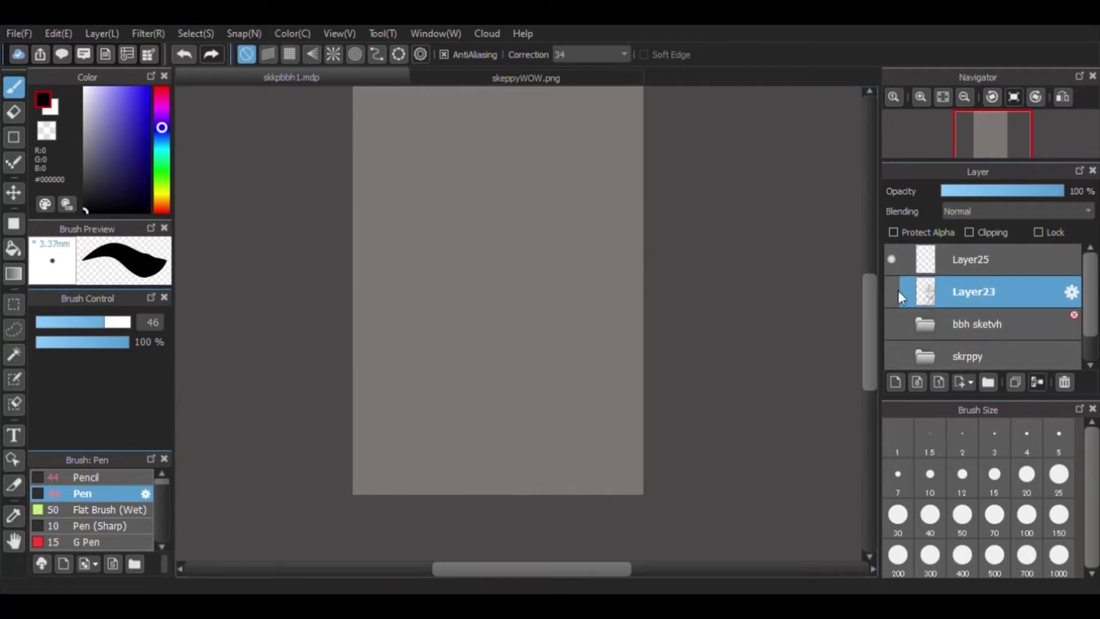
pyautogui.scroll(8, 596, 315)
pyautogui.scroll(-7, 554, 335)
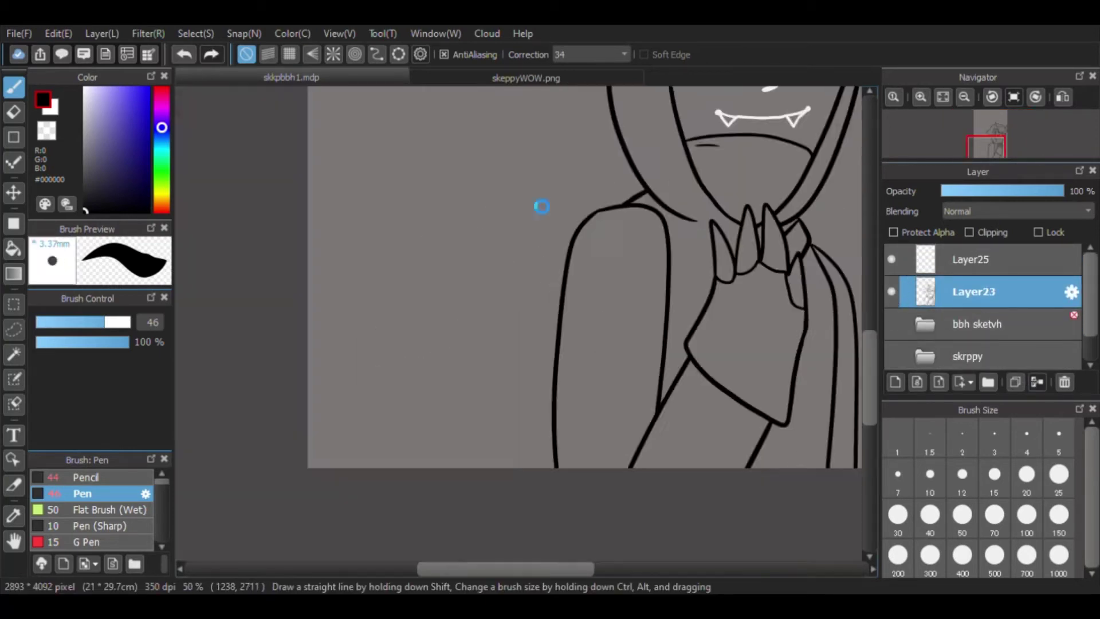
# Ink a smoother inner line down the far side of the body on new Layer27, and erase the old one on Layer23.
pyautogui.click(896, 382)
pyautogui.hotkey('ctrl', 'z')
pyautogui.moveTo(676, 245)
pyautogui.mouseDown()
pyautogui.moveTo(687, 343)
pyautogui.moveTo(681, 476)
pyautogui.mouseUp()
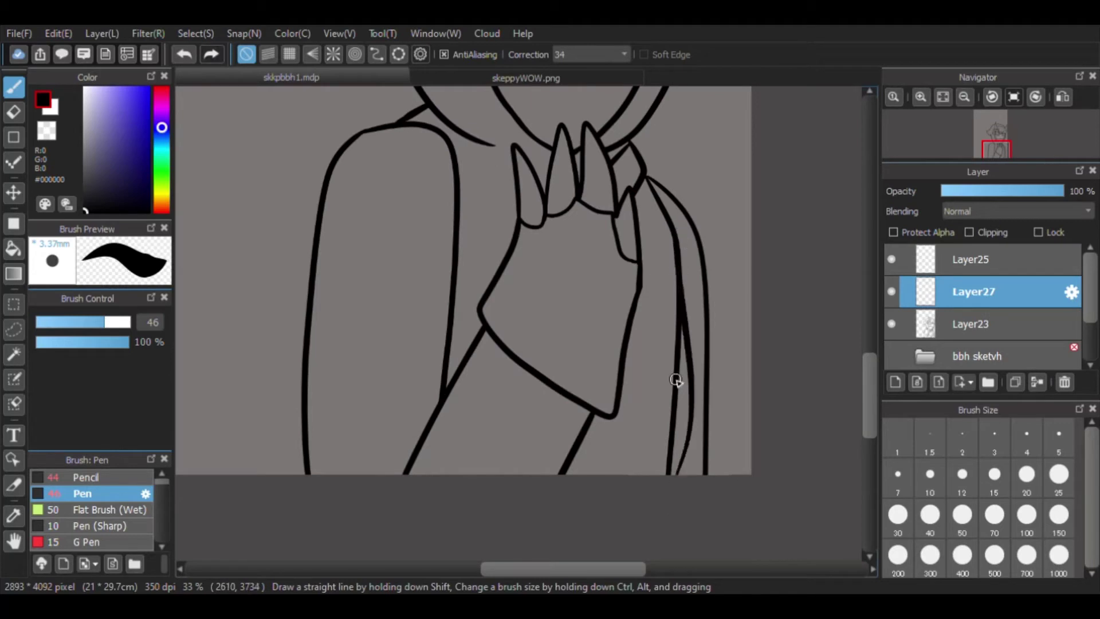
pyautogui.hotkey('ctrl', 'z')
pyautogui.moveTo(664, 200); pyautogui.dragTo(681, 475)
pyautogui.press('e')
pyautogui.moveTo(684, 330); pyautogui.dragTo(643, 508)
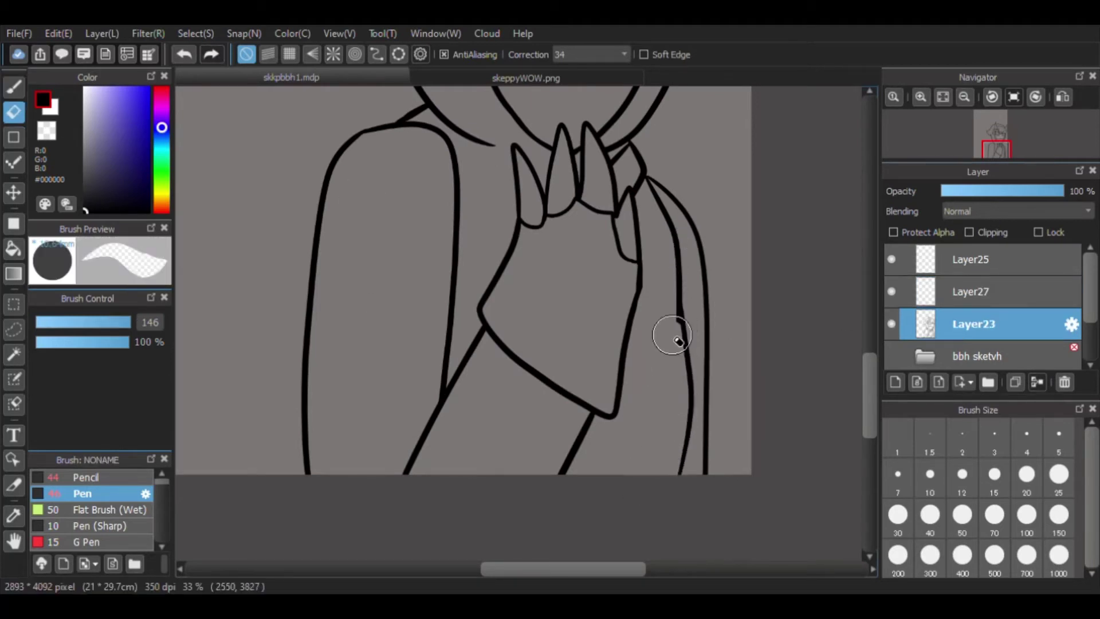
# Re-ink the outermost line of the far sleeve flaring outward on Layer27, and erase the straight original on Layer23.
pyautogui.press('b')
pyautogui.hotkey('ctrl', 'z')
pyautogui.moveTo(680, 294)
pyautogui.mouseDown()
pyautogui.moveTo(717, 380)
pyautogui.moveTo(723, 481)
pyautogui.mouseUp()
pyautogui.click(974, 291)
pyautogui.hotkey('ctrl', 'z')
pyautogui.moveTo(699, 257); pyautogui.dragTo(722, 444)
pyautogui.hotkey('ctrl', 'z')
pyautogui.moveTo(709, 298); pyautogui.dragTo(730, 476)
pyautogui.click(973, 324)
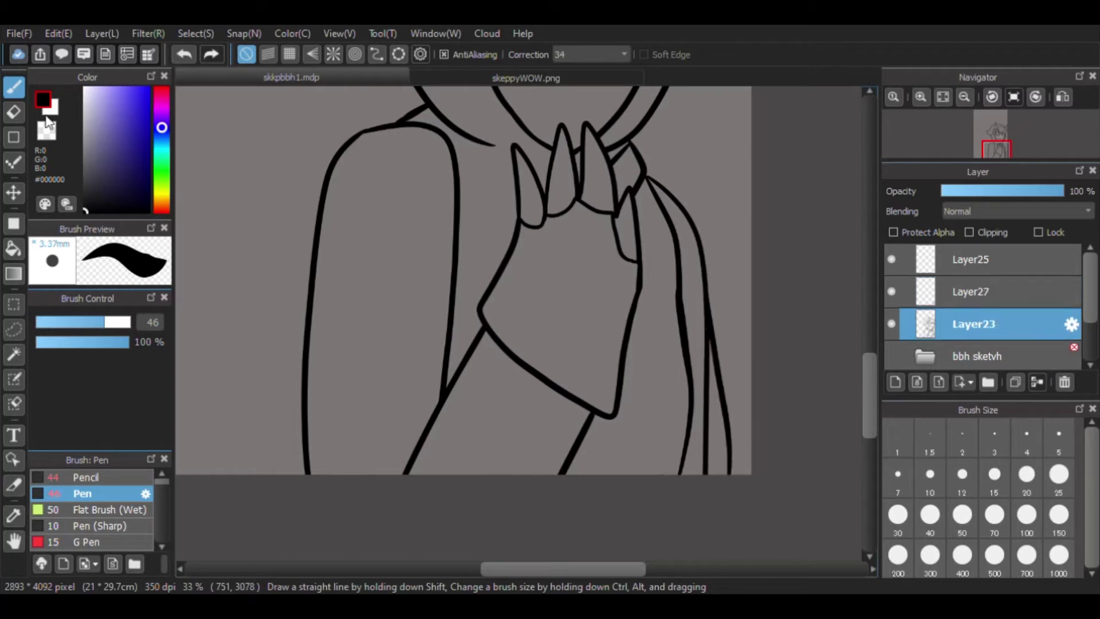
pyautogui.press('e')
pyautogui.moveTo(707, 327)
pyautogui.mouseDown()
pyautogui.moveTo(704, 467)
pyautogui.moveTo(704, 286)
pyautogui.mouseUp()
pyautogui.press('b')
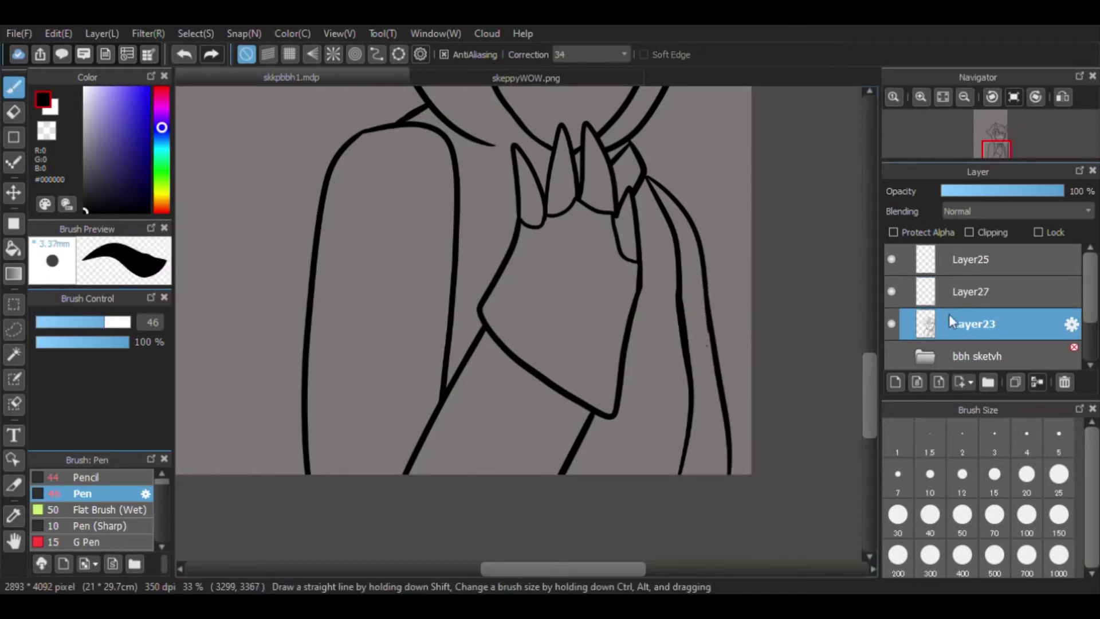
# Ink a wider outer edge for the near sleeve on Layer27, and erase the lower part of its old line on Layer23.
pyautogui.click(968, 291)
pyautogui.moveTo(321, 226)
pyautogui.mouseDown()
pyautogui.moveTo(306, 308)
pyautogui.moveTo(318, 347)
pyautogui.mouseUp()
pyautogui.click(974, 324)
pyautogui.press('e')
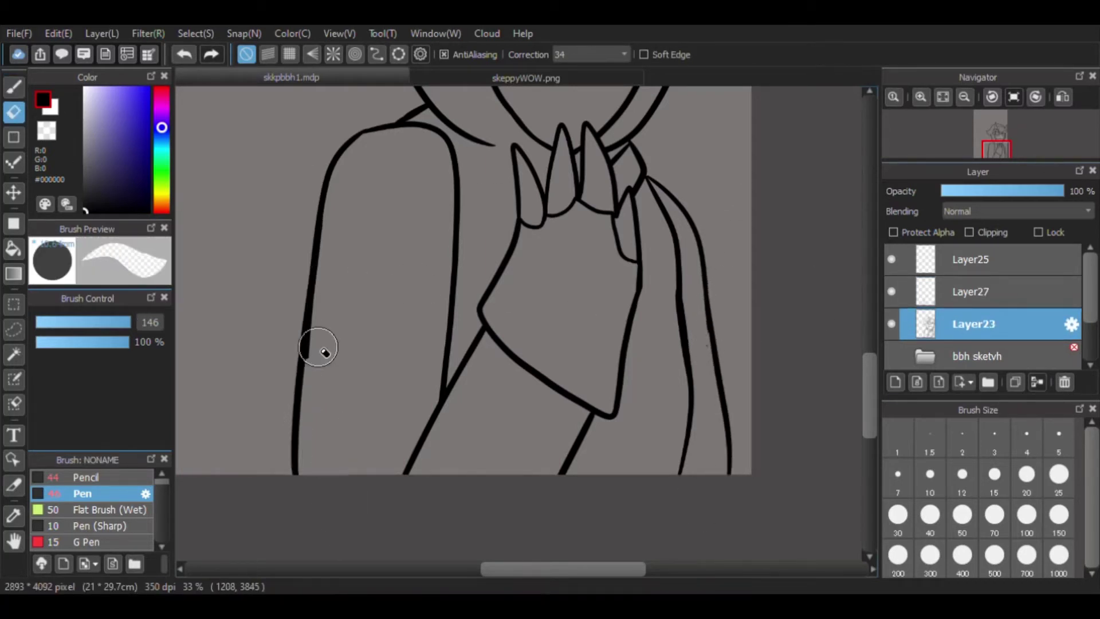
pyautogui.press('b')
# Ink a steeper forearm line below the cuff on Layer27, and erase the original slanted line on Layer23.
pyautogui.click(951, 292)
pyautogui.hotkey('ctrl', 'z')
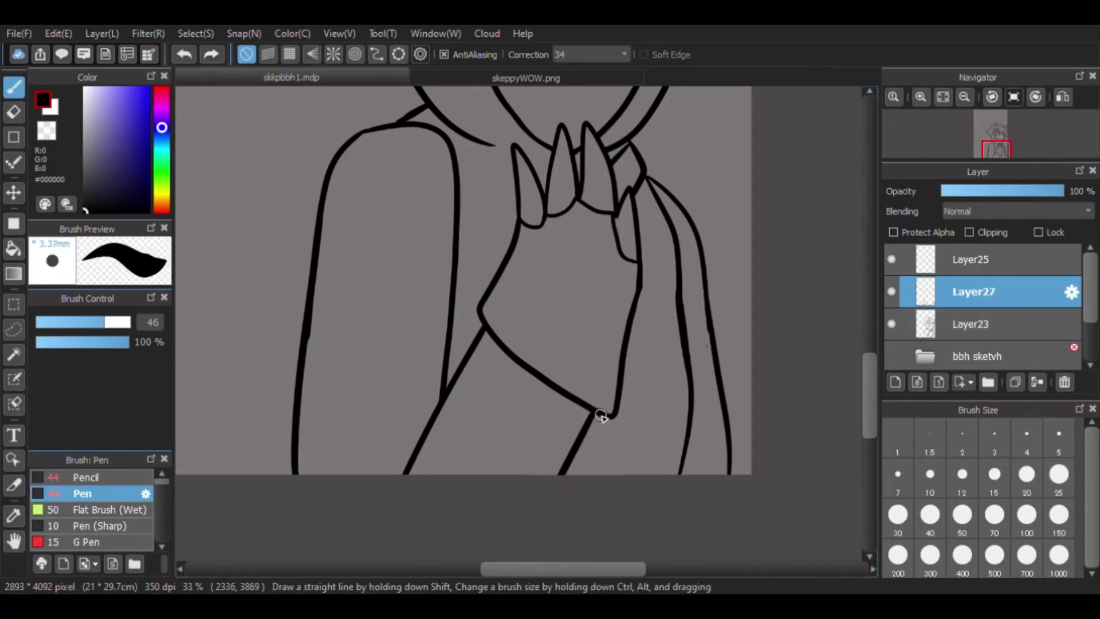
pyautogui.hotkey('ctrl', 'y')
pyautogui.hotkey('ctrl', 'z')
pyautogui.hotkey('ctrl', 'y')
pyautogui.click(939, 325)
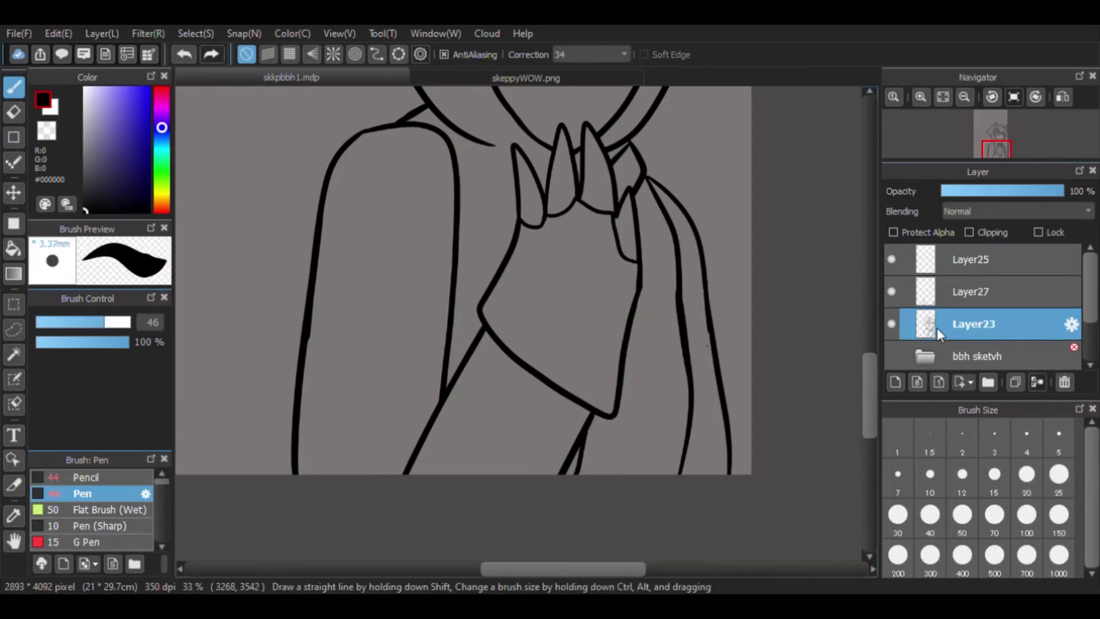
pyautogui.press('e')
pyautogui.moveTo(567, 469)
pyautogui.mouseDown()
pyautogui.moveTo(560, 448)
pyautogui.moveTo(608, 444)
pyautogui.mouseUp()
pyautogui.press('b')
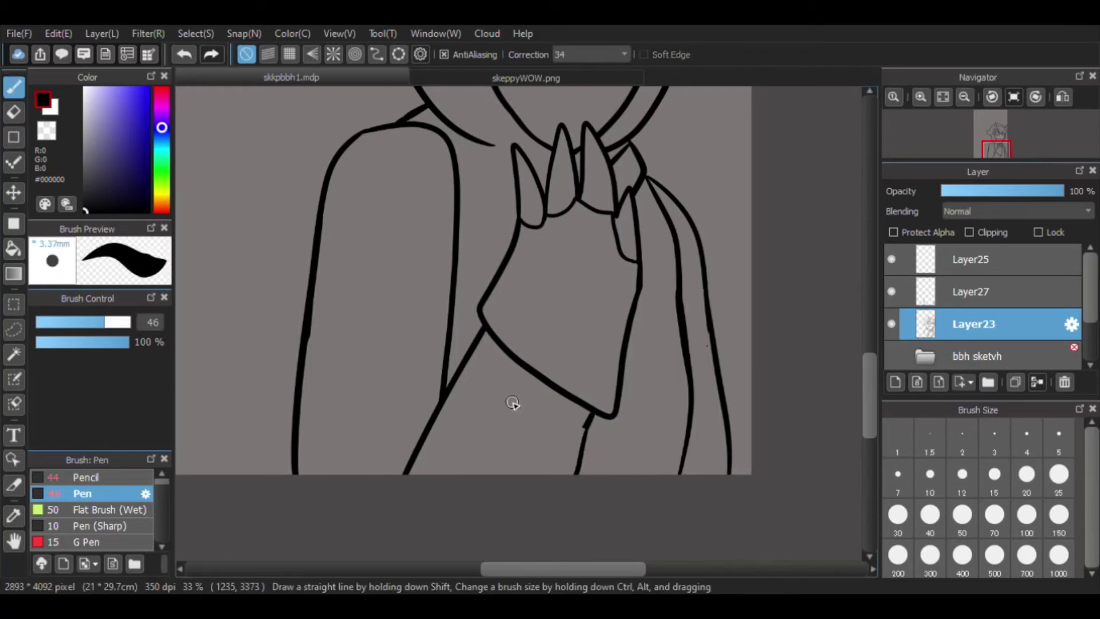
# Try inking alternative edges for both sides of the raised hand on new Layer28, and undo them.
pyautogui.scroll(-4, 689, 308)
pyautogui.scroll(5, 578, 344)
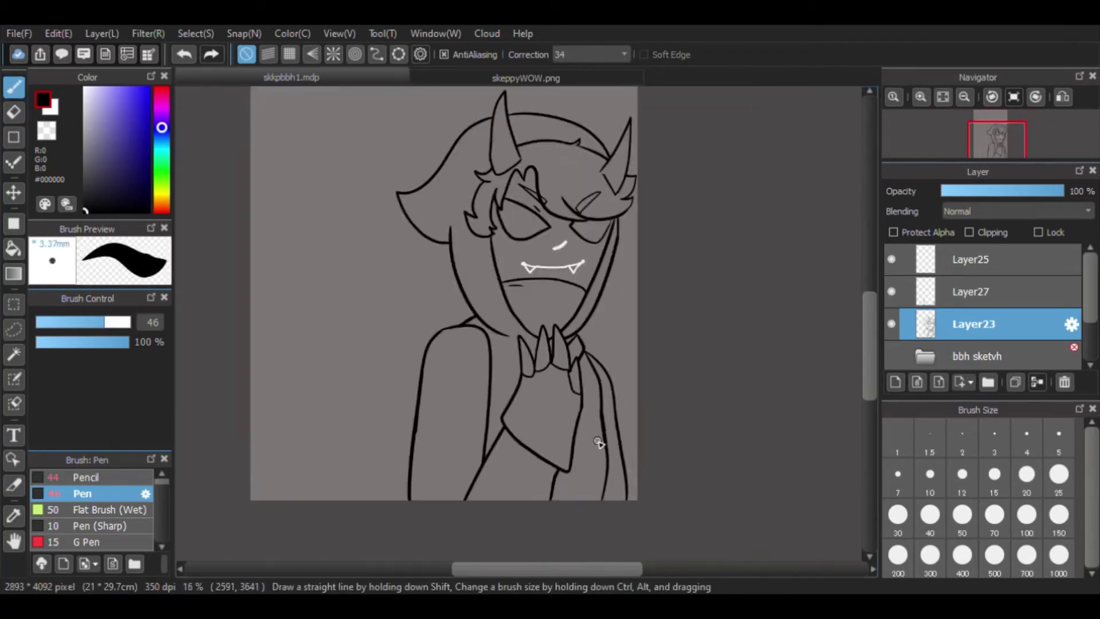
pyautogui.hotkey('ctrl', 'z')
pyautogui.hotkey('ctrl', 'shift', 'n')
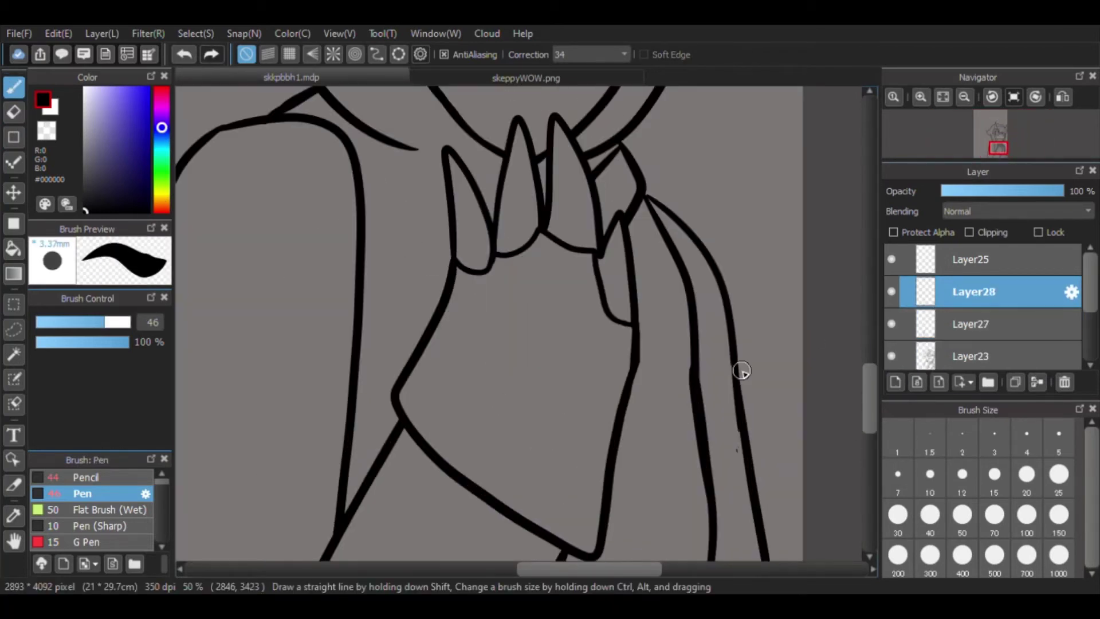
pyautogui.moveTo(458, 269)
pyautogui.mouseDown()
pyautogui.moveTo(417, 410)
pyautogui.moveTo(406, 417)
pyautogui.mouseUp()
pyautogui.scroll(-2, 552, 467)
pyautogui.moveTo(567, 469); pyautogui.dragTo(633, 252)
pyautogui.hotkey('ctrl', 'z')
pyautogui.scroll(-2, 864, 414)
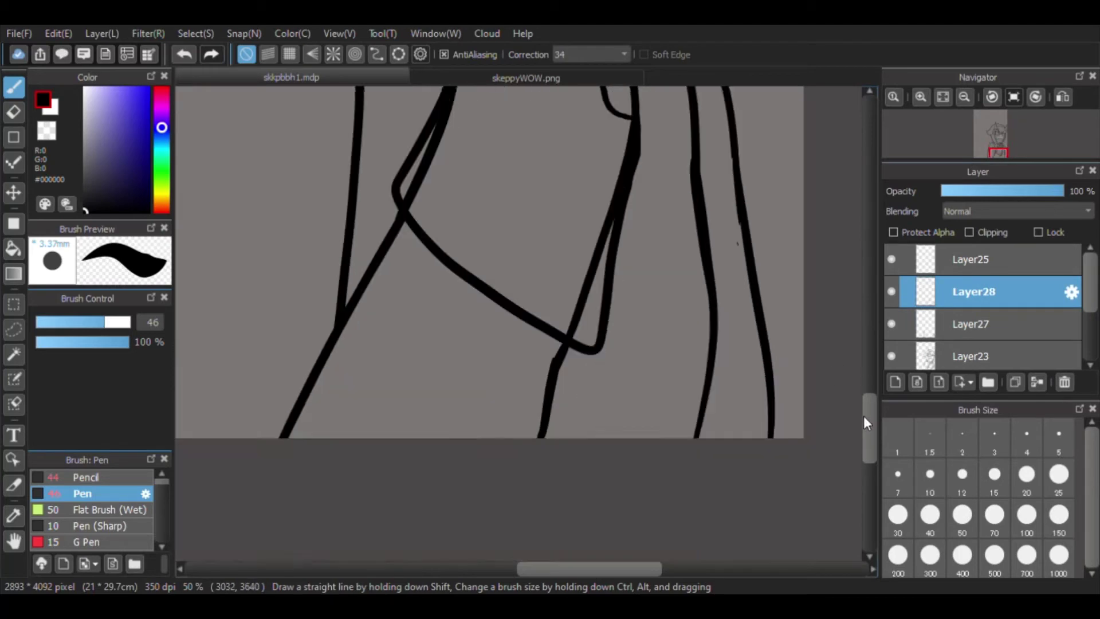
pyautogui.scroll(3, 864, 415)
pyautogui.moveTo(427, 93); pyautogui.dragTo(452, 438)
pyautogui.scroll(1, 438, 252)
pyautogui.hotkey('ctrl', 'z')
pyautogui.scroll(-6, 469, 337)
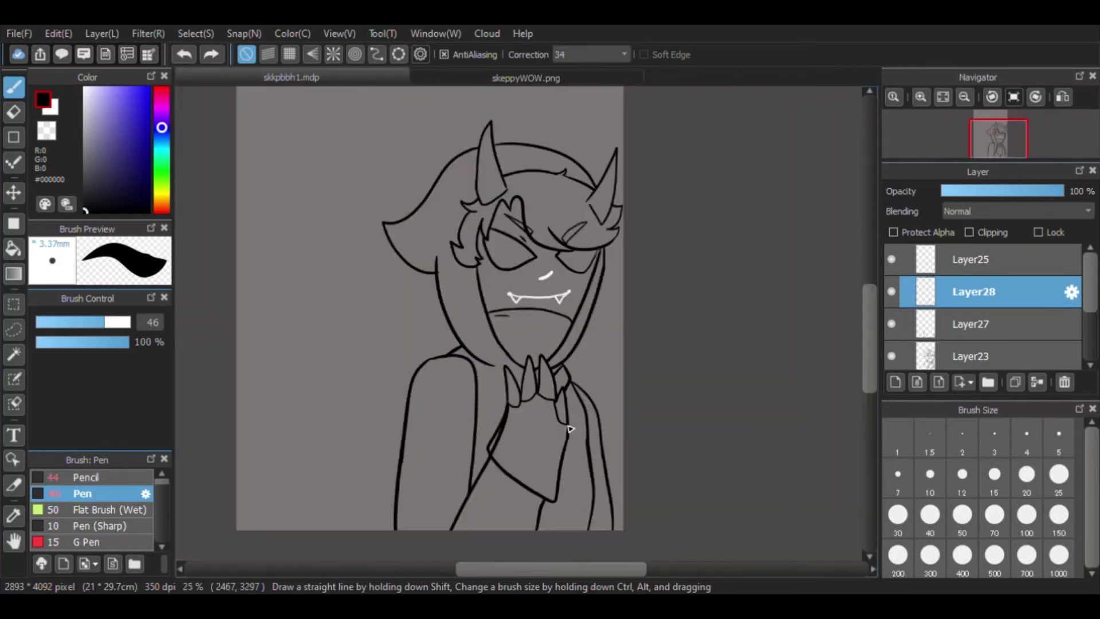
pyautogui.scroll(3, 557, 327)
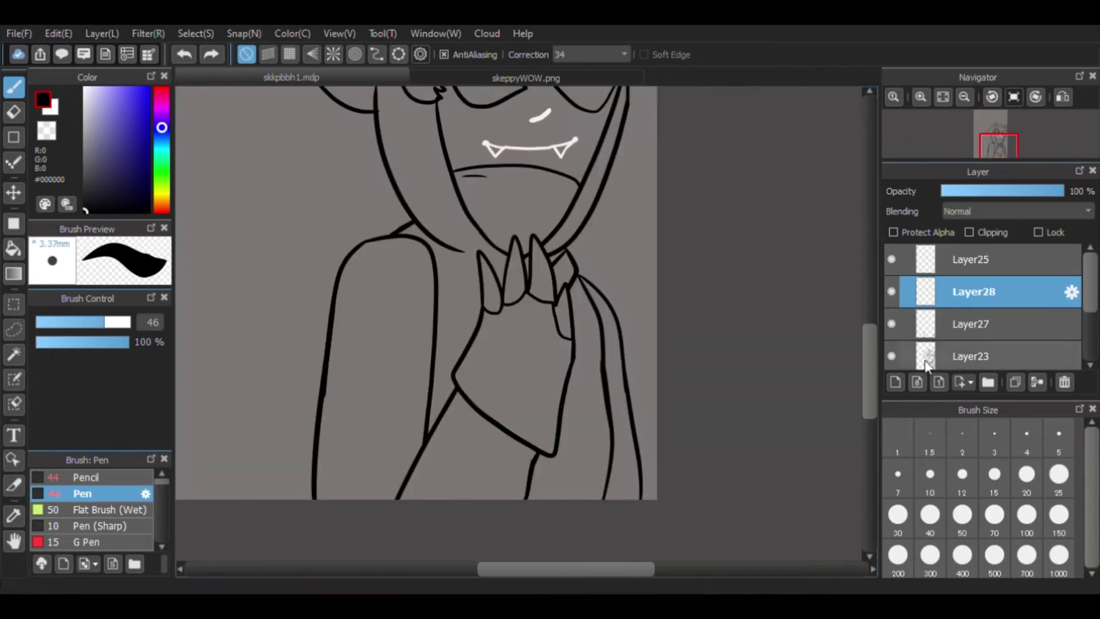
# Try inking cloak lines behind the near arm on a new layer beneath Layer27, and undo them.
pyautogui.hotkey('ctrl', 'shift', 'n')
pyautogui.moveTo(398, 219); pyautogui.dragTo(238, 497)
pyautogui.hotkey('ctrl', 'z')
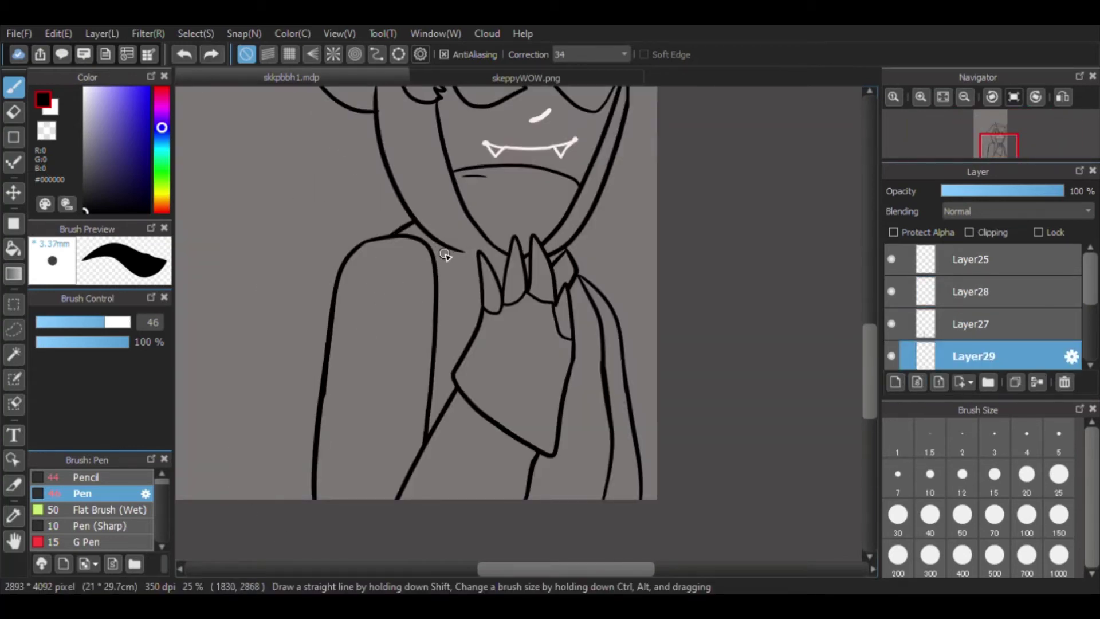
pyautogui.moveTo(445, 254); pyautogui.dragTo(437, 393)
pyautogui.hotkey('ctrl', 'z')
pyautogui.scroll(-2, 711, 385)
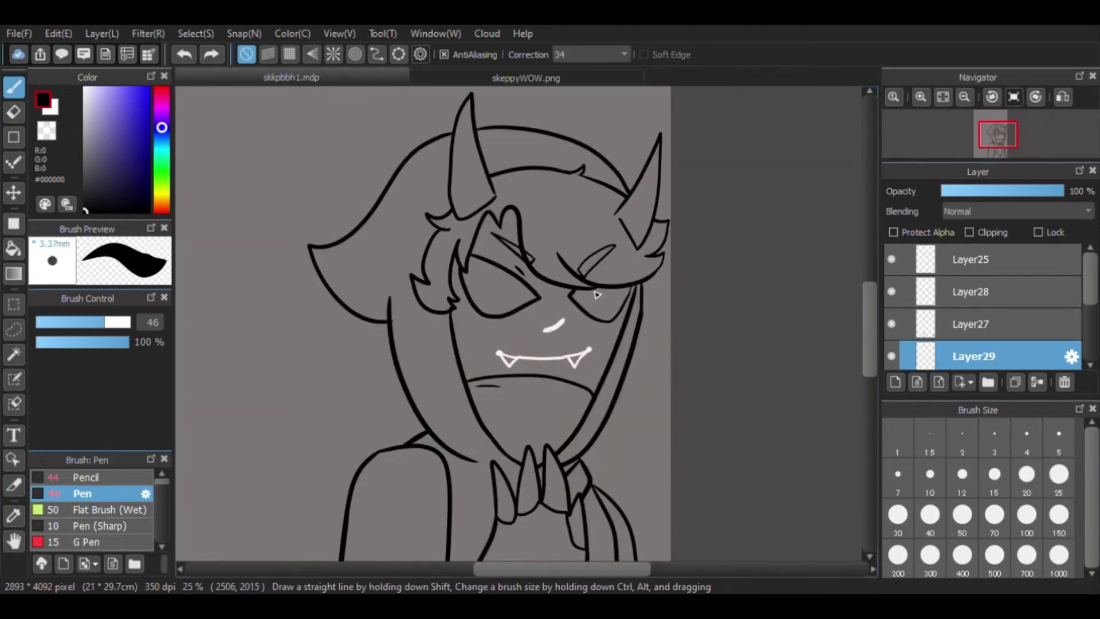
# Merge the separate line layers down into Layer23, and add an empty Layer27 above it.
pyautogui.hotkey('ctrl', 'e')
pyautogui.scroll(-1, 695, 297)
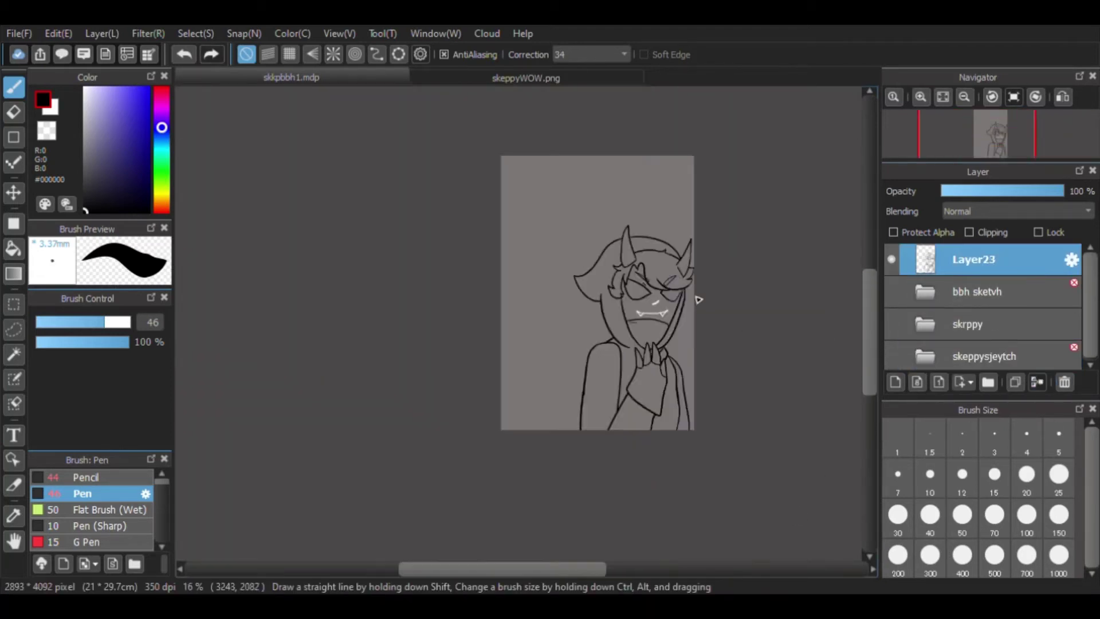
pyautogui.scroll(2, 699, 455)
pyautogui.scroll(1, 700, 455)
# Ink an outer curve around the near shoulder and a second line along the arm's inner edge on Layer27.
pyautogui.moveTo(548, 245); pyautogui.dragTo(408, 474)
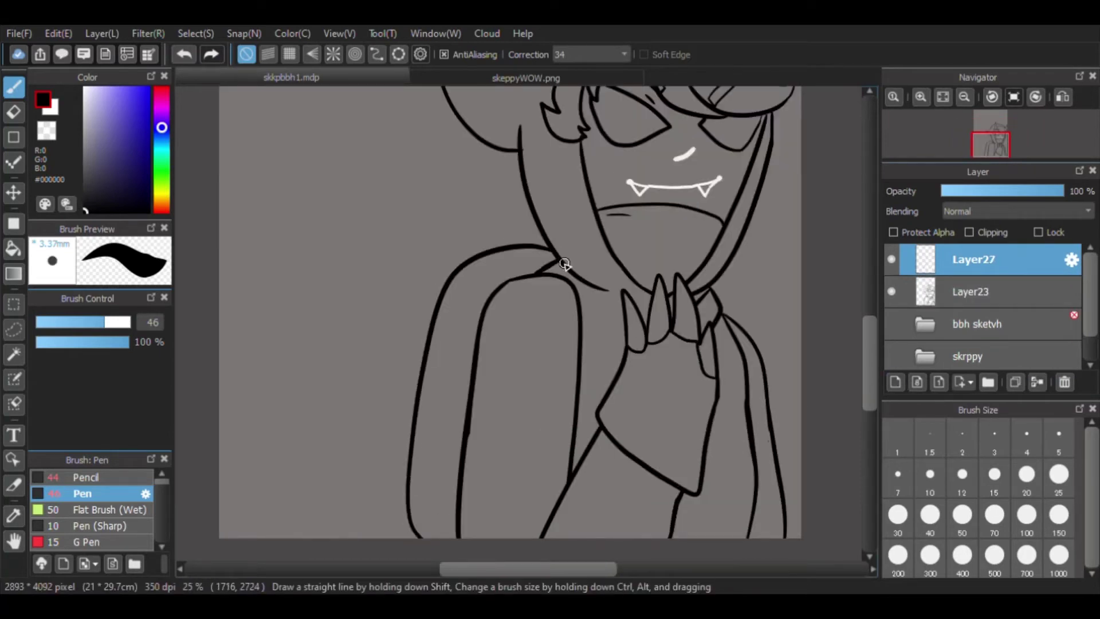
pyautogui.hotkey('ctrl', 'z')
pyautogui.moveTo(581, 290)
pyautogui.mouseDown()
pyautogui.moveTo(578, 466)
pyautogui.moveTo(595, 314)
pyautogui.moveTo(571, 480)
pyautogui.mouseUp()
pyautogui.hotkey('ctrl', 'z')
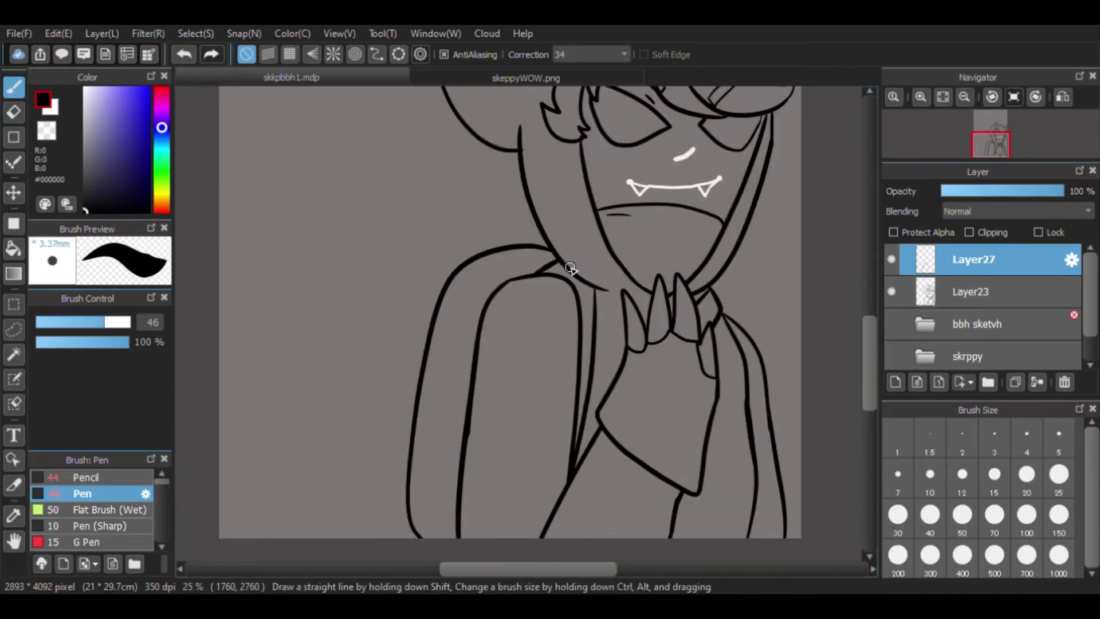
pyautogui.hotkey('ctrl', 'z')
pyautogui.moveTo(588, 296); pyautogui.dragTo(574, 467)
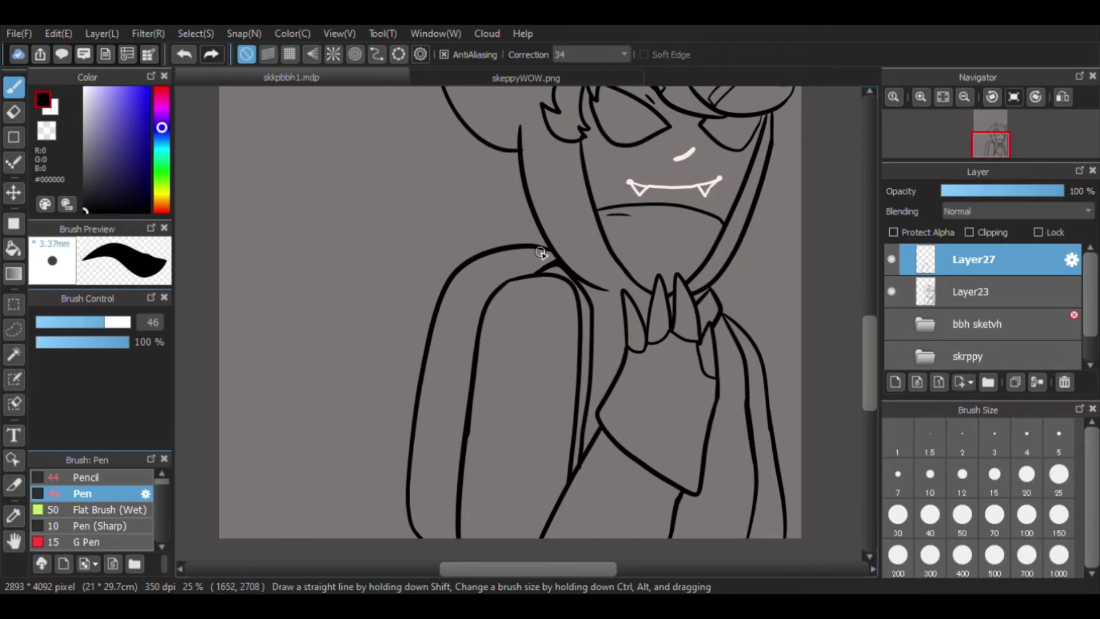
# Ink an inner contour along the shoulder curve and a spiked, curved shape behind the near arm on Layer27.
pyautogui.moveTo(473, 259)
pyautogui.mouseDown()
pyautogui.moveTo(413, 379)
pyautogui.moveTo(444, 277)
pyautogui.moveTo(420, 393)
pyautogui.mouseUp()
pyautogui.hotkey('ctrl', 'z')
pyautogui.hotkey('ctrl', 'z')
pyautogui.moveTo(540, 250)
pyautogui.mouseDown()
pyautogui.moveTo(446, 323)
pyautogui.moveTo(450, 309)
pyautogui.moveTo(404, 295)
pyautogui.moveTo(412, 533)
pyautogui.mouseUp()
pyautogui.hotkey('ctrl', 'z')
pyautogui.hotkey('ctrl', 'z')
pyautogui.moveTo(448, 280)
pyautogui.mouseDown()
pyautogui.moveTo(398, 508)
pyautogui.moveTo(406, 515)
pyautogui.mouseUp()
pyautogui.moveTo(448, 330)
pyautogui.mouseDown()
pyautogui.moveTo(405, 343)
pyautogui.moveTo(446, 432)
pyautogui.mouseUp()
# Erase the back curve where it runs through the spikes behind the near shoulder.
pyautogui.press('e')
pyautogui.scroll(4, 418, 363)
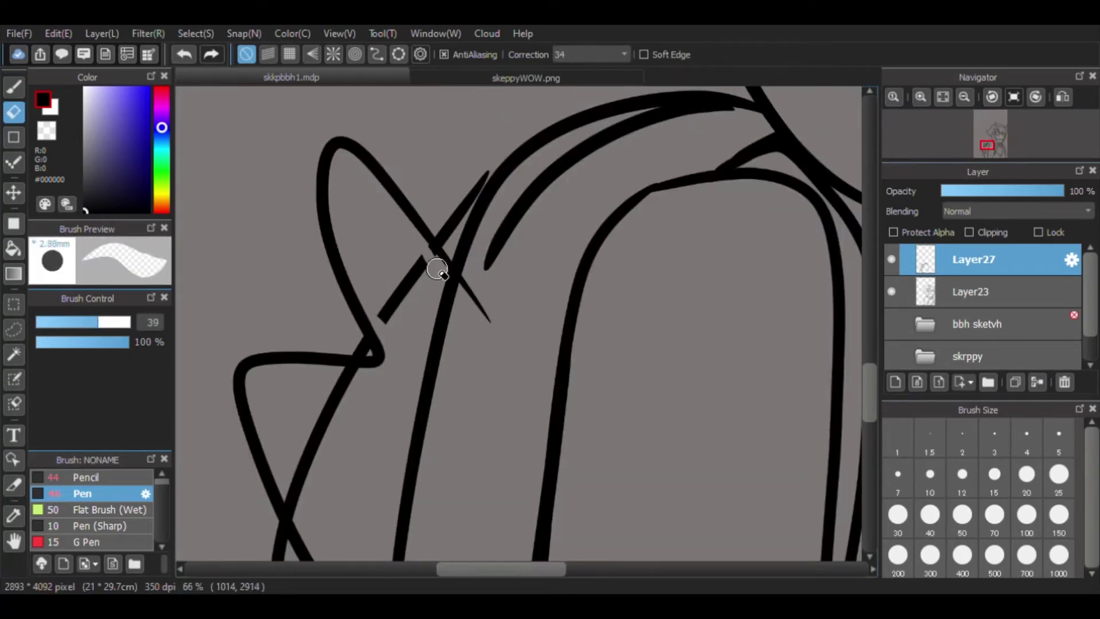
pyautogui.moveTo(442, 256); pyautogui.dragTo(384, 317)
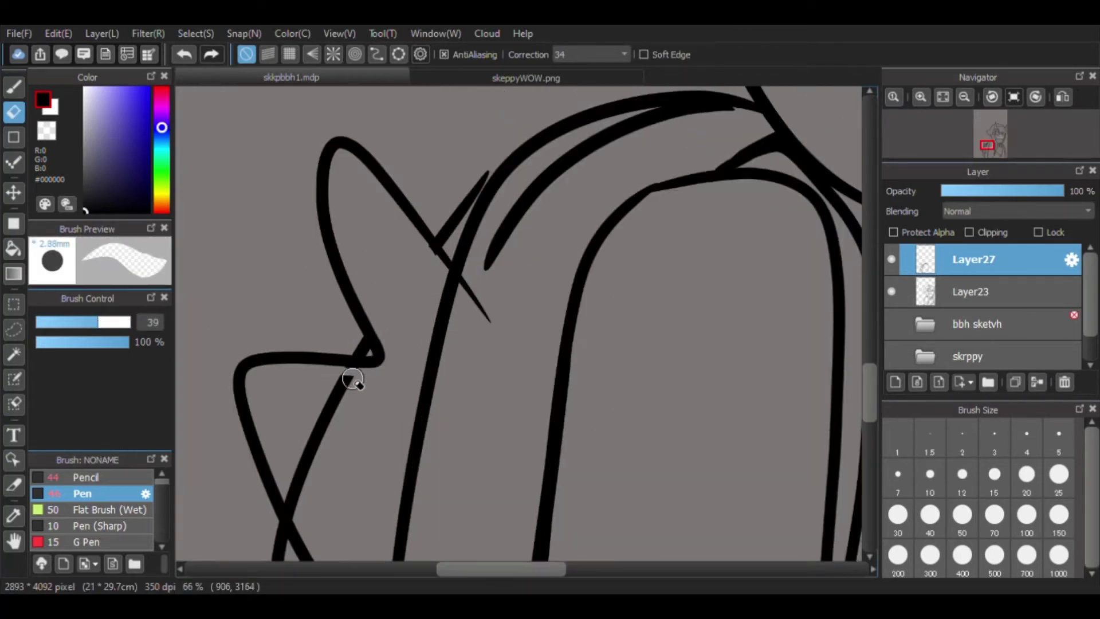
pyautogui.moveTo(283, 492); pyautogui.dragTo(345, 377)
# Compare the new linework with the other character by toggling the skrppy and bbh sketvh folders.
pyautogui.click(891, 355)
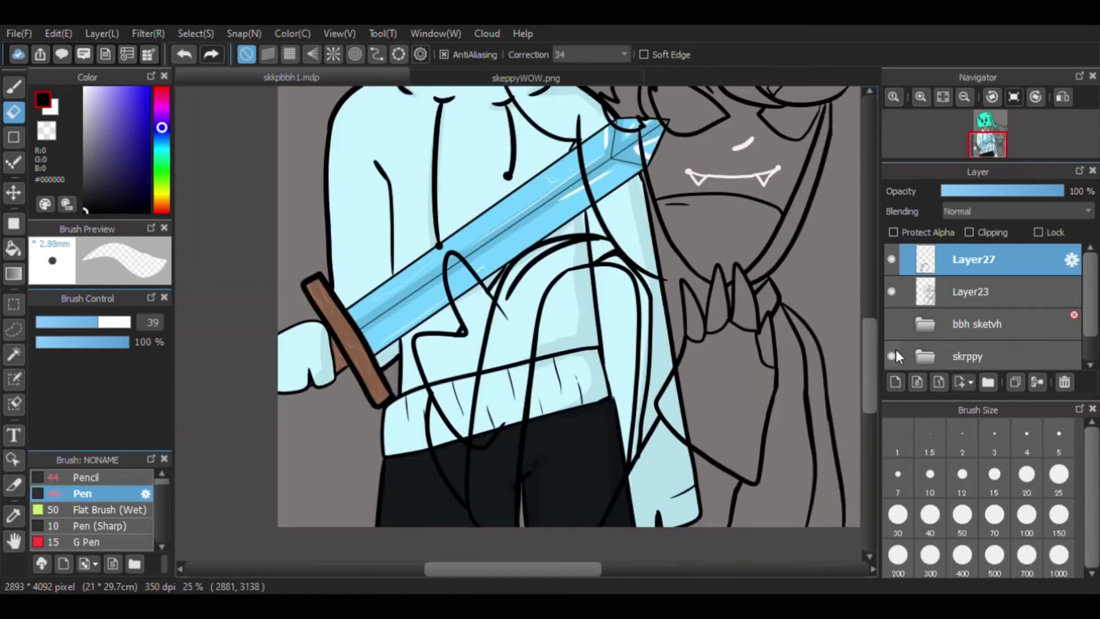
pyautogui.hotkey('ctrl', '-')
pyautogui.hotkey('ctrl', '-')
pyautogui.hotkey('ctrl', '-')
pyautogui.click(892, 356)
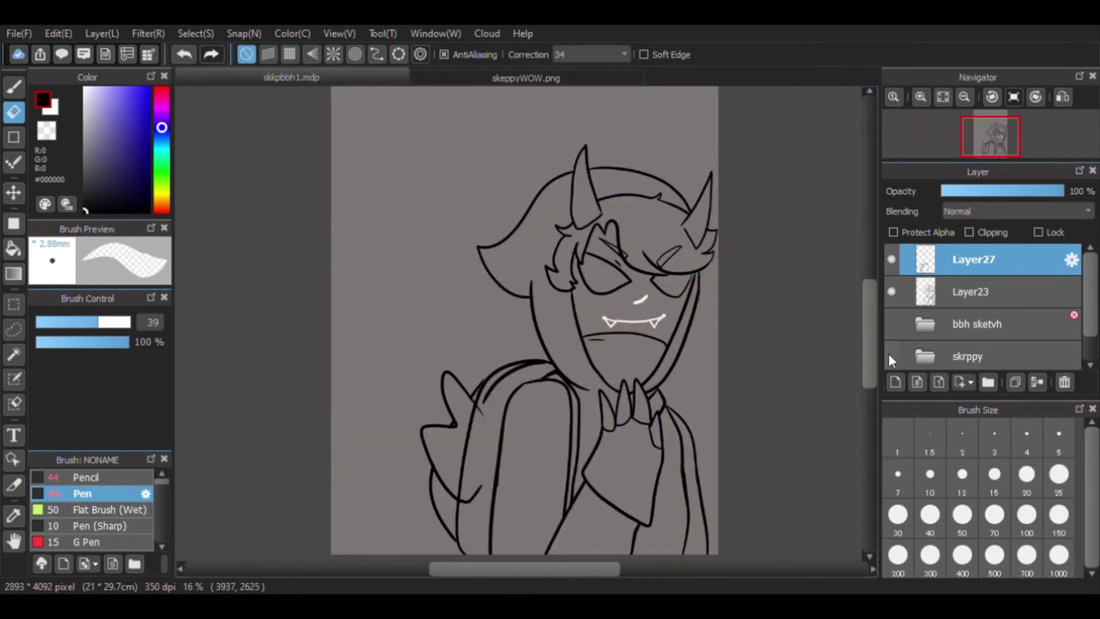
pyautogui.click(891, 356)
pyautogui.hotkey('ctrl', '-')
pyautogui.click(891, 324)
pyautogui.click(891, 323)
pyautogui.click(891, 355)
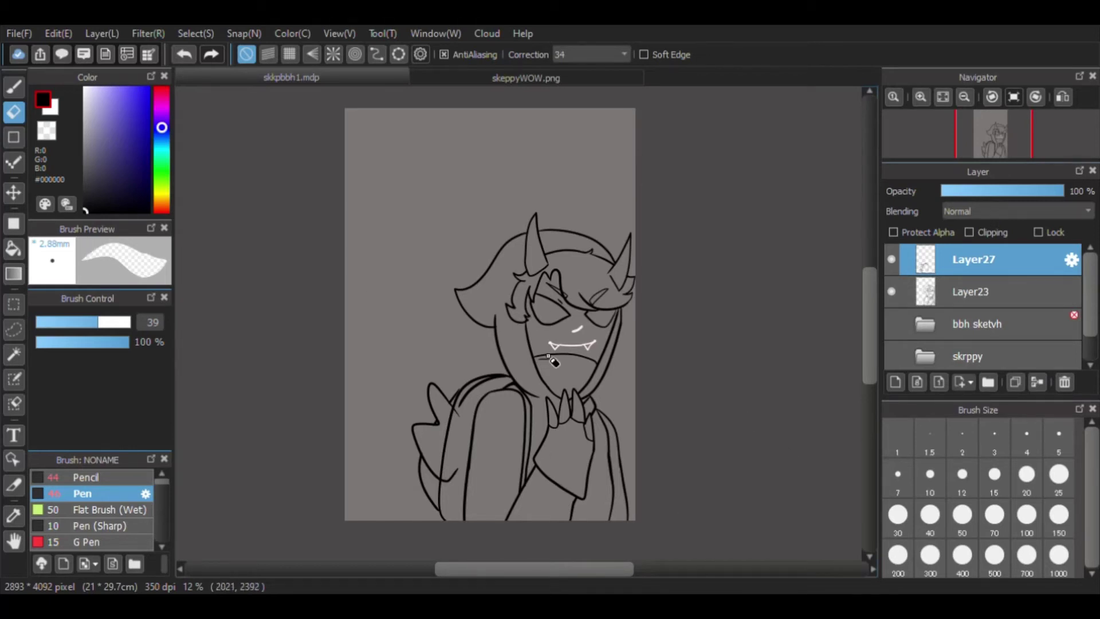
# Clear the line ends and the outer sleeve line crossing inside the spiked shape, using the eraser and transparent fill.
pyautogui.scroll(8, 551, 361)
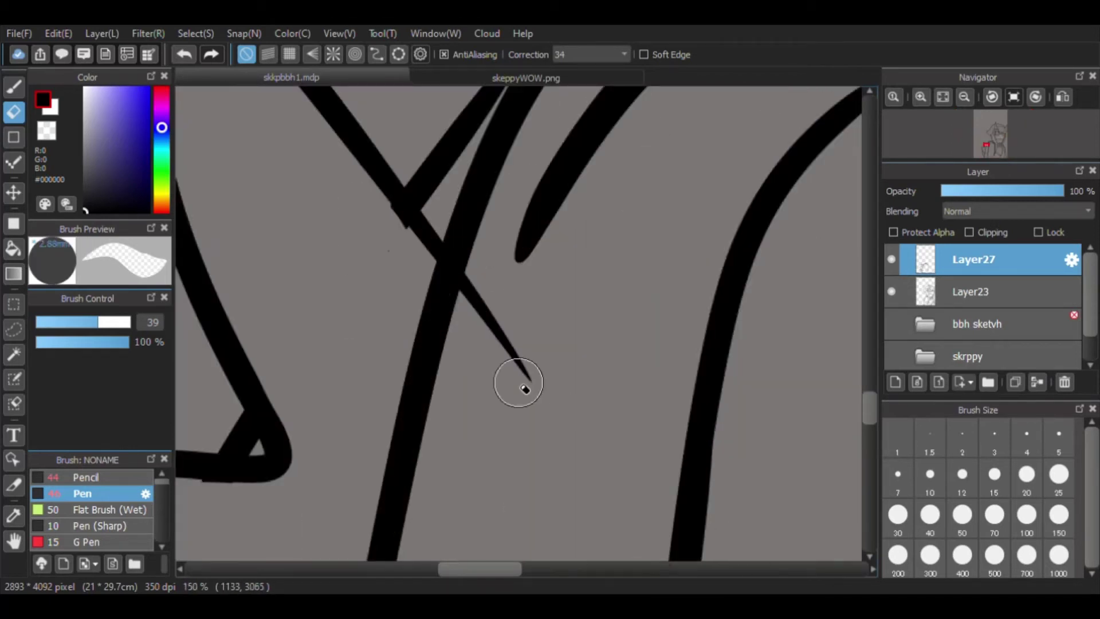
pyautogui.moveTo(524, 388); pyautogui.dragTo(446, 252)
pyautogui.scroll(-5, 297, 410)
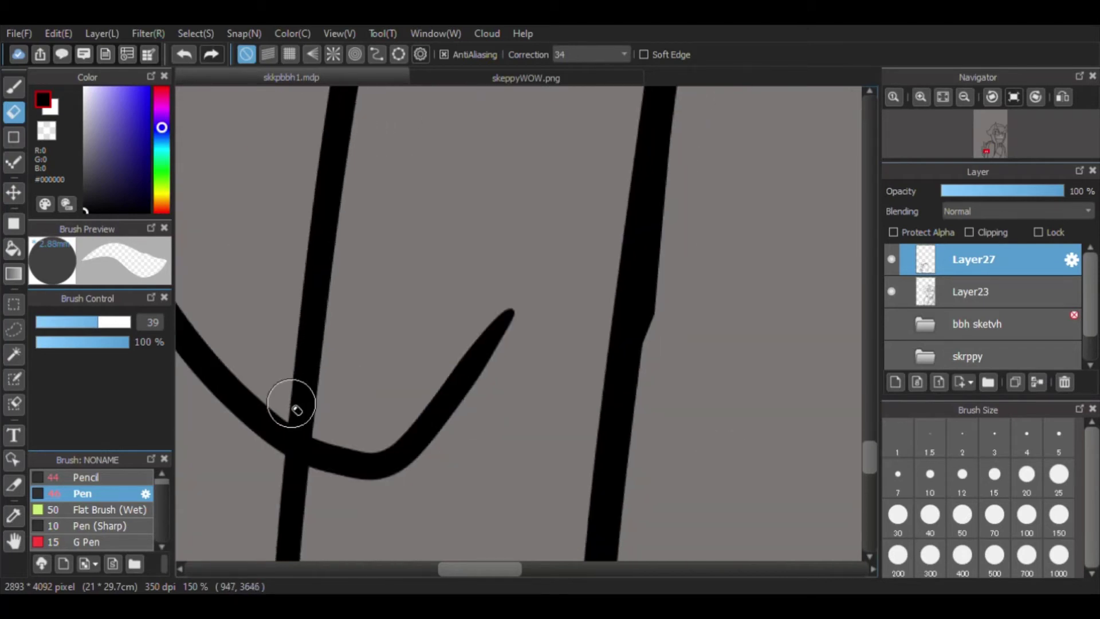
pyautogui.scroll(-5, 245, 351)
pyautogui.click(13, 248)
pyautogui.click(47, 130)
pyautogui.scroll(-3, 413, 279)
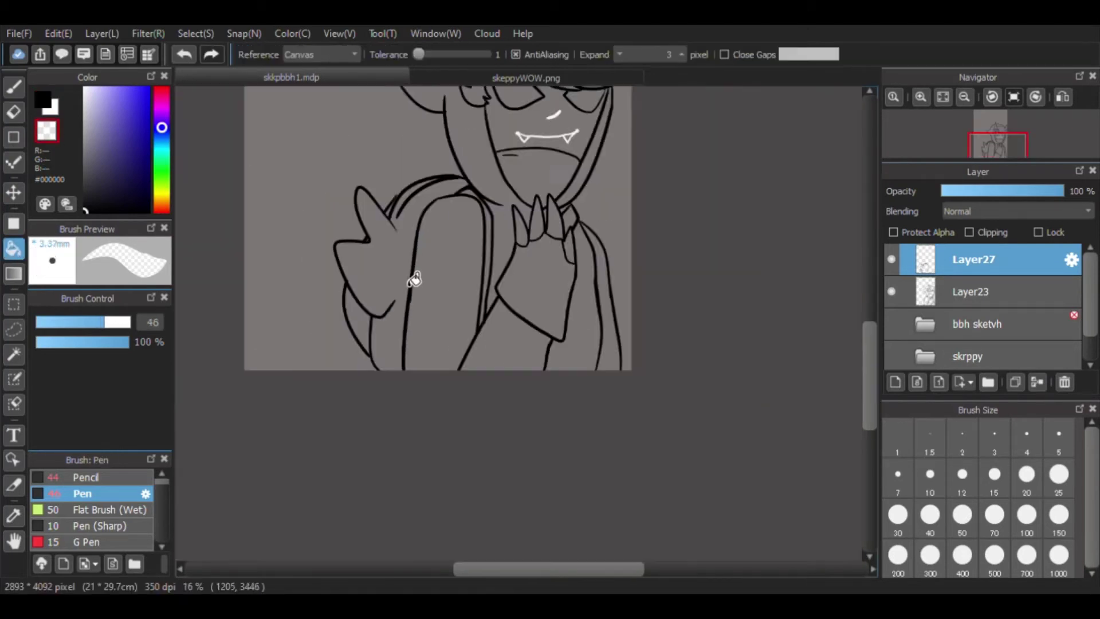
pyautogui.scroll(3, 413, 279)
# Ink two small rounded spots inside the curved shape below the spikes in black on Layer27.
pyautogui.click(14, 86)
pyautogui.click(42, 100)
pyautogui.scroll(3, 400, 158)
pyautogui.scroll(-3, 653, 231)
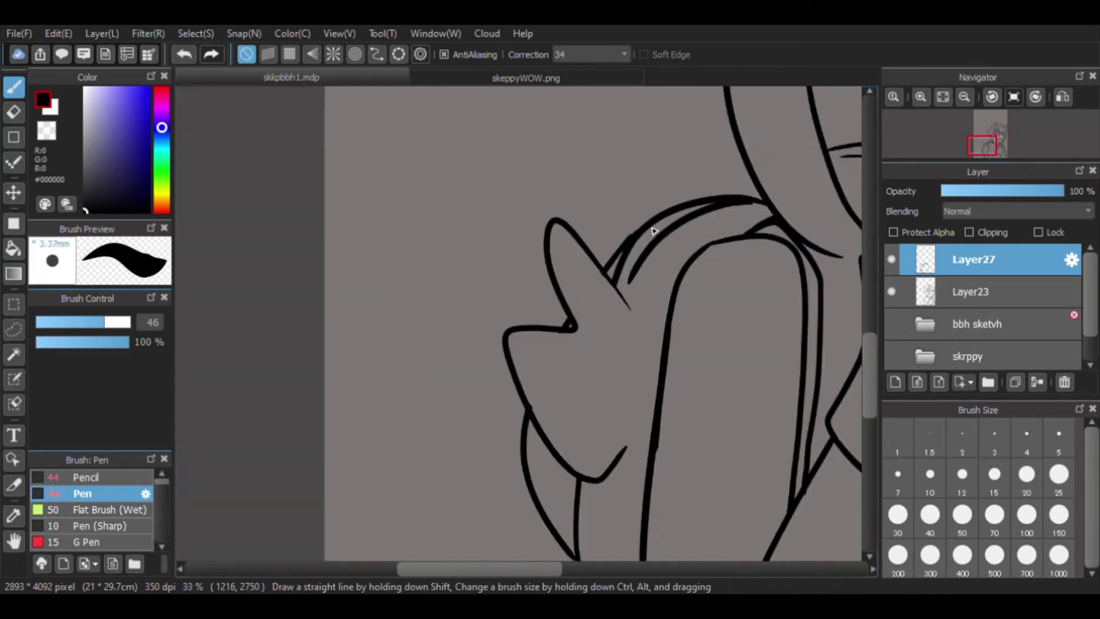
pyautogui.scroll(2, 653, 231)
pyautogui.moveTo(459, 312); pyautogui.dragTo(471, 403)
pyautogui.moveTo(533, 354); pyautogui.dragTo(560, 422)
pyautogui.hotkey('ctrl', 'z')
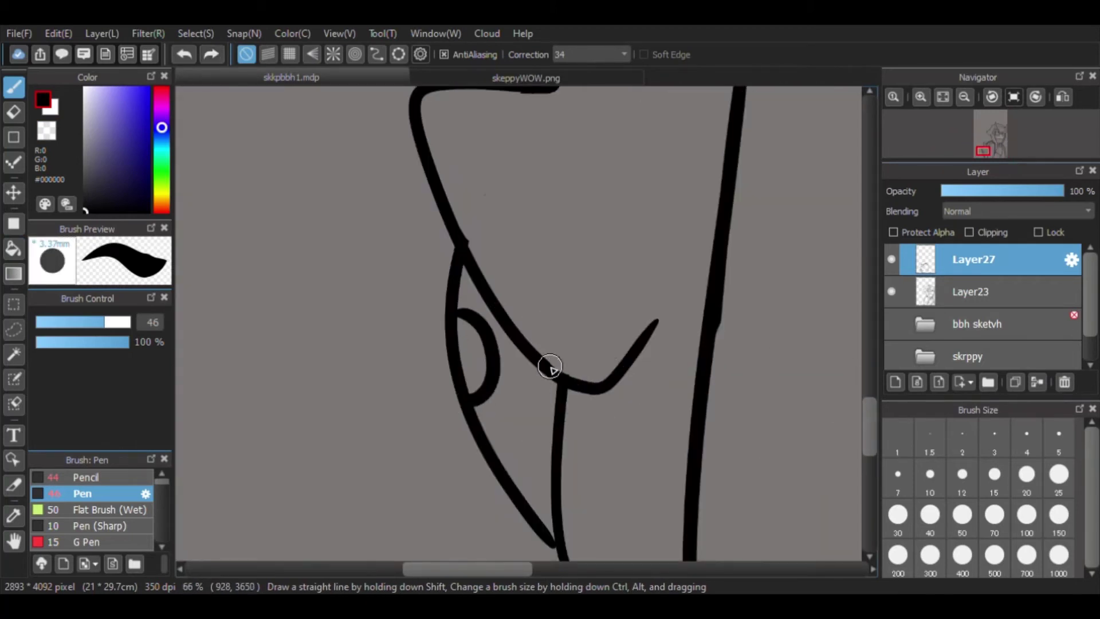
pyautogui.scroll(4, 549, 367)
pyautogui.scroll(-3, 635, 225)
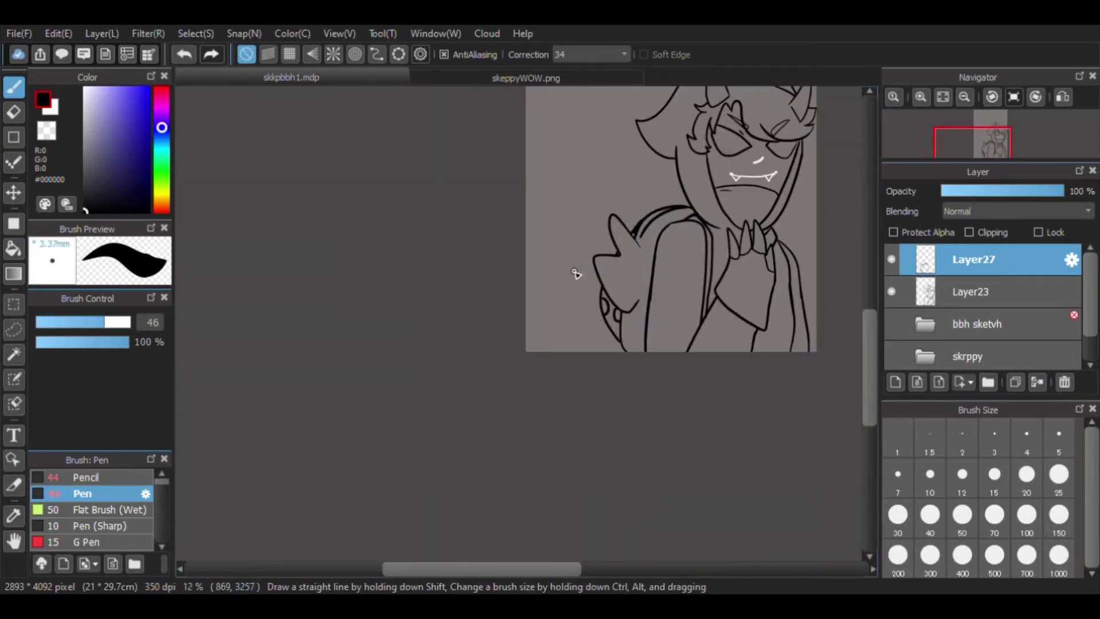
# Ink thin inner contour lines inside the spikes, and move Layer23 above Layer27.
pyautogui.scroll(1, 577, 275)
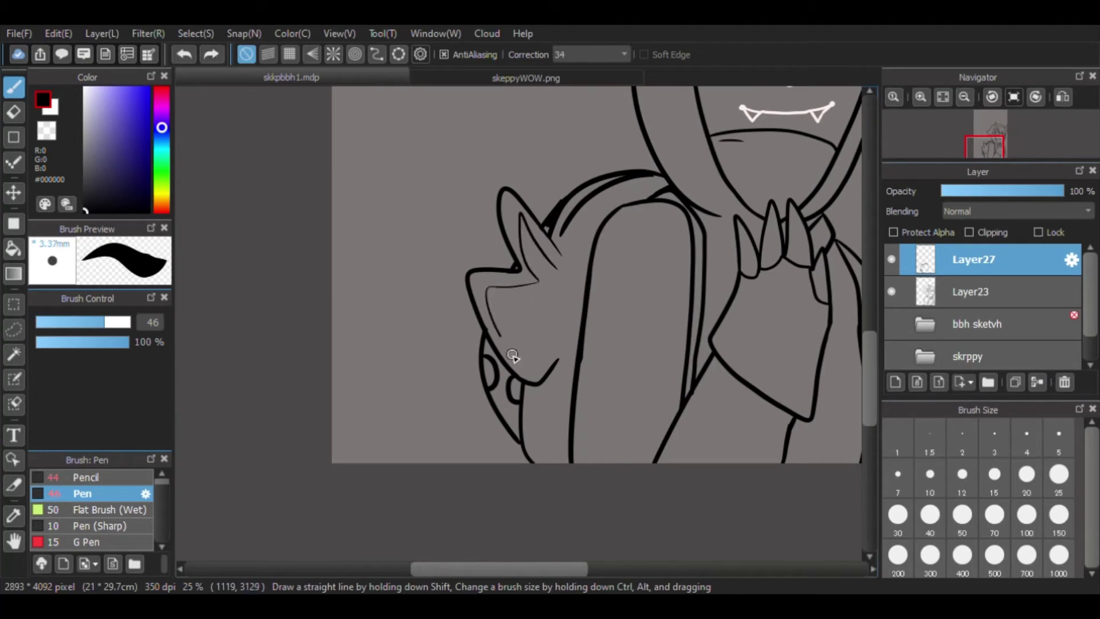
pyautogui.scroll(-1, 577, 327)
pyautogui.moveTo(951, 292); pyautogui.dragTo(951, 252)
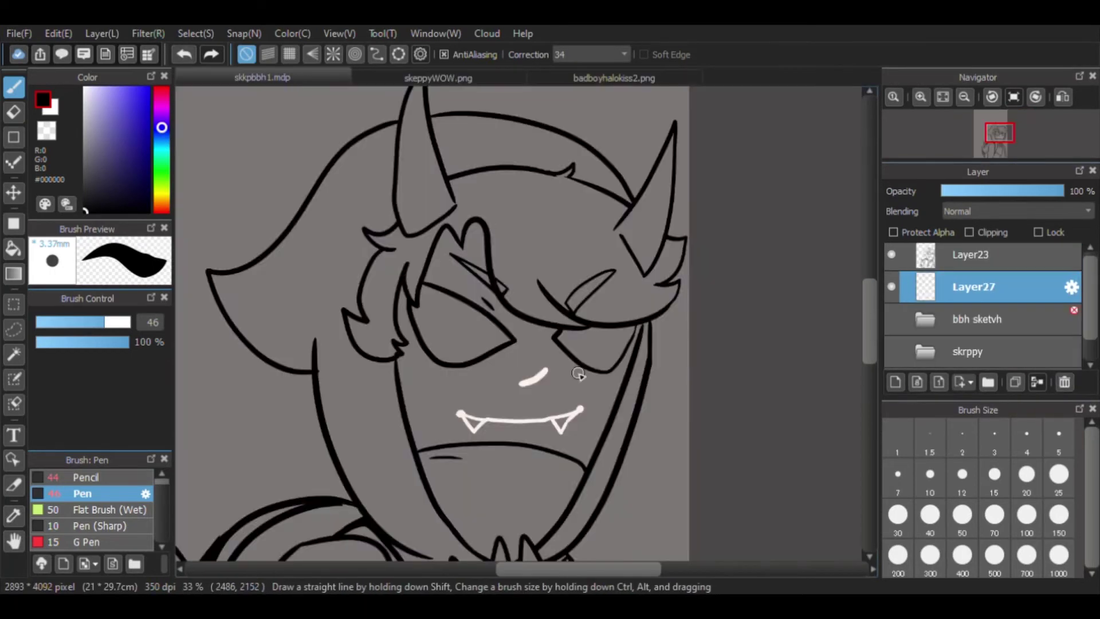
# Fill the area around the mouth and eyes of the hooded face with near-black on Layer27.
pyautogui.scroll(2, 552, 369)
pyautogui.click(85, 202)
pyautogui.press('g')
pyautogui.scroll(1, 411, 326)
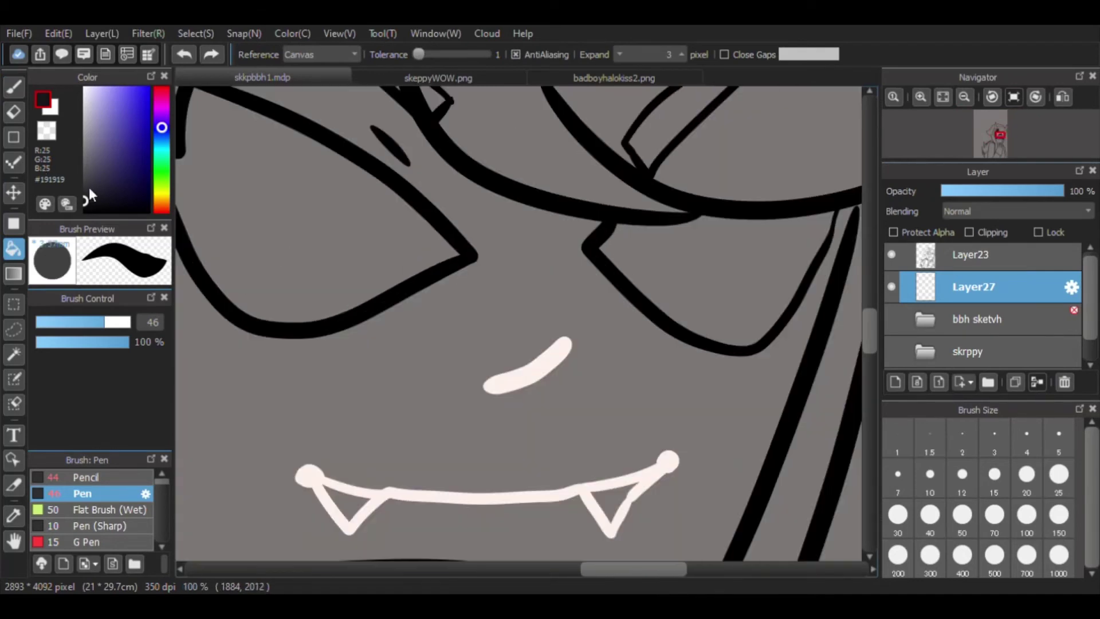
pyautogui.click(89, 187)
pyautogui.click(411, 326)
# Fill the claws below the hooded character's chin with near-black #070707 on Layer27.
pyautogui.scroll(-3, 411, 326)
pyautogui.scroll(2, 452, 332)
pyautogui.scroll(-2, 535, 476)
pyautogui.click(484, 412)
pyautogui.click(436, 401)
pyautogui.click(381, 424)
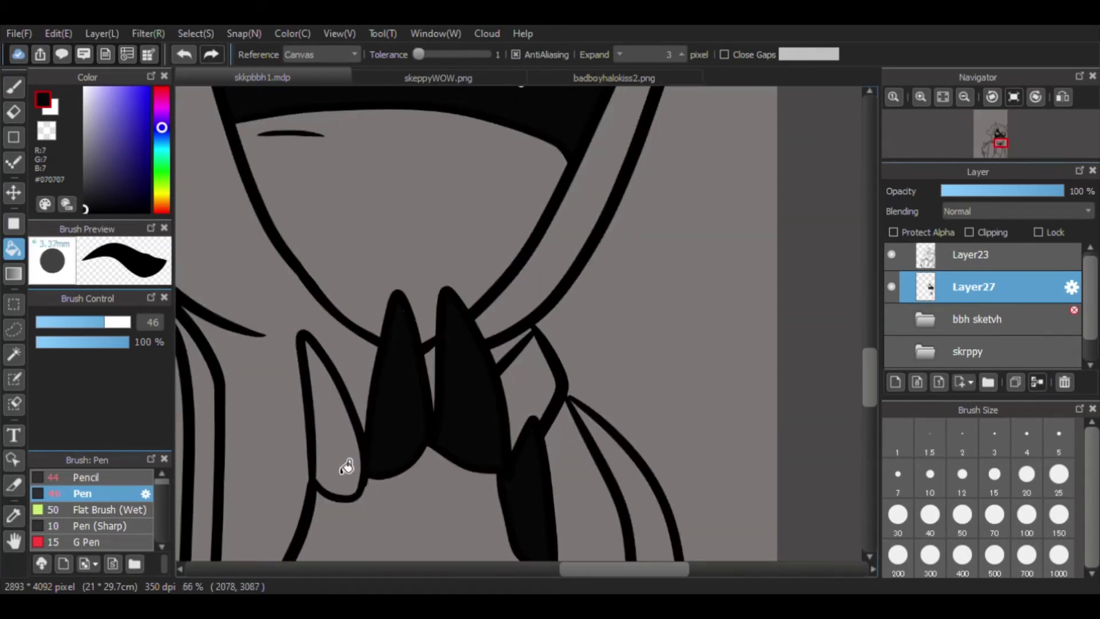
# Fill the insides of both fangs with white #FFFFFF.
pyautogui.scroll(2, 523, 515)
pyautogui.scroll(-2, 503, 142)
pyautogui.scroll(3, 258, 283)
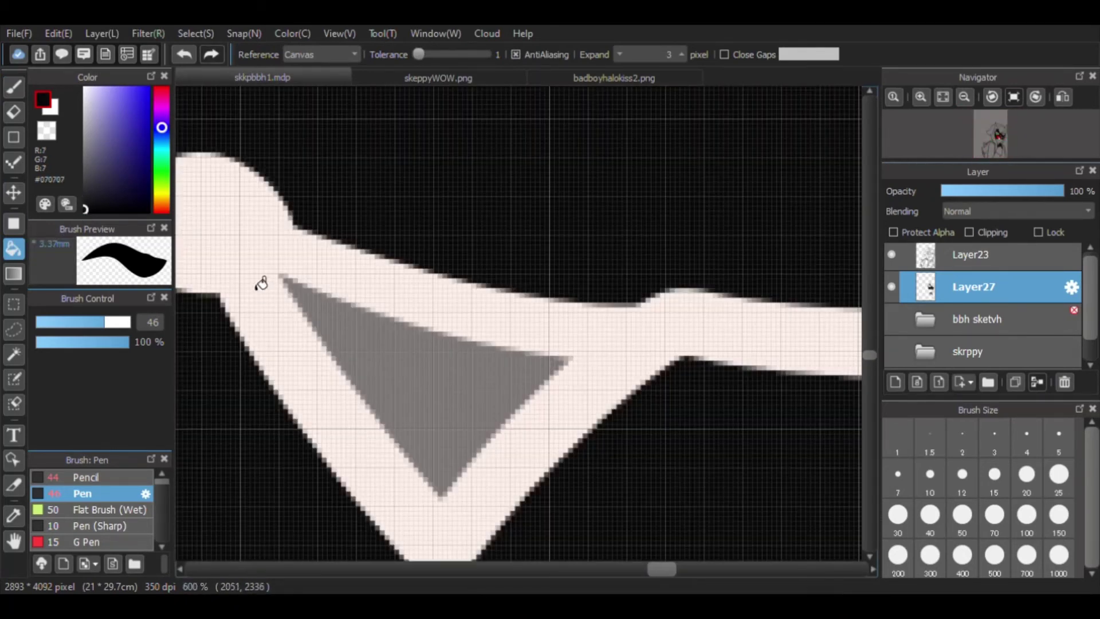
pyautogui.scroll(-2, 410, 392)
pyautogui.keyDown('alt'); pyautogui.click(410, 393); pyautogui.keyUp('alt')
pyautogui.scroll(2, 410, 393)
pyautogui.click(675, 356)
pyautogui.scroll(-1, 675, 356)
pyautogui.click(476, 324)
# Fill both eyes of the hooded face with white on Layer27.
pyautogui.press('b')
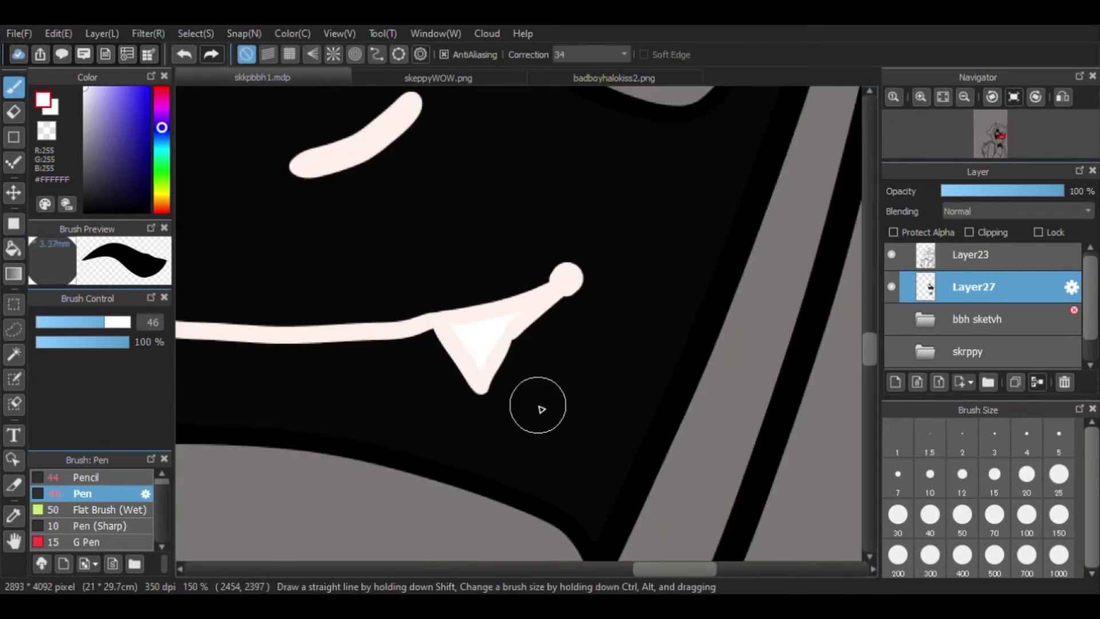
pyautogui.scroll(2, 535, 405)
pyautogui.scroll(4, 418, 326)
pyautogui.scroll(-6, 644, 319)
pyautogui.keyDown('alt'); pyautogui.click(645, 318); pyautogui.keyUp('alt')
pyautogui.scroll(4, 644, 319)
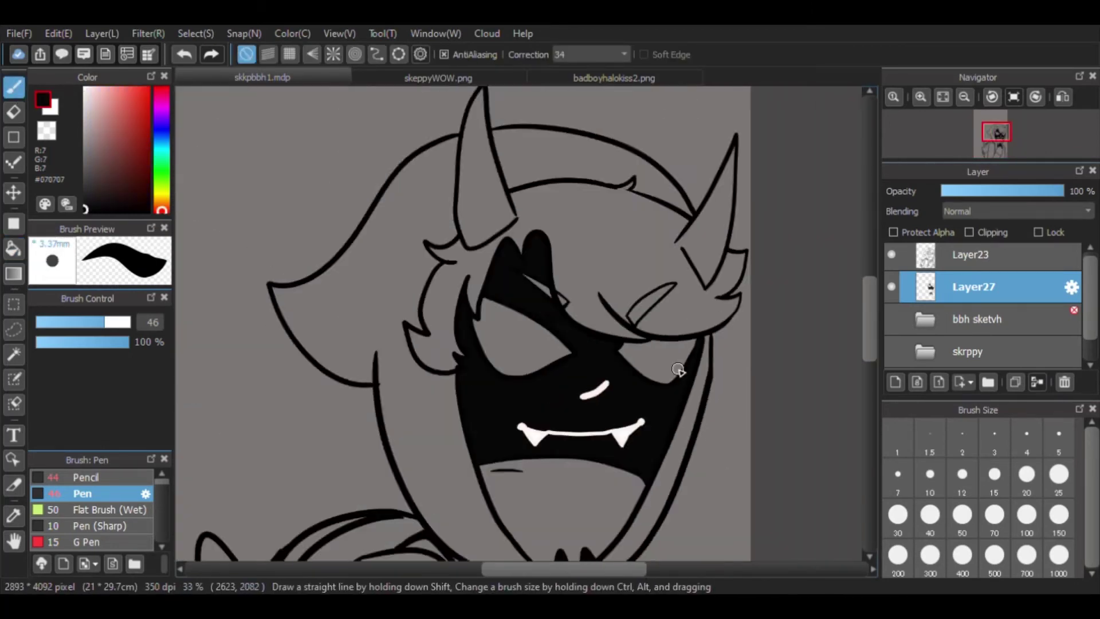
pyautogui.press('x')
pyautogui.press('g')
pyautogui.click(334, 290)
pyautogui.click(676, 372)
# Sample the brown hair colour #633B2F from the reference drawing and try filling the hooded character's hair with it.
pyautogui.scroll(-2, 676, 372)
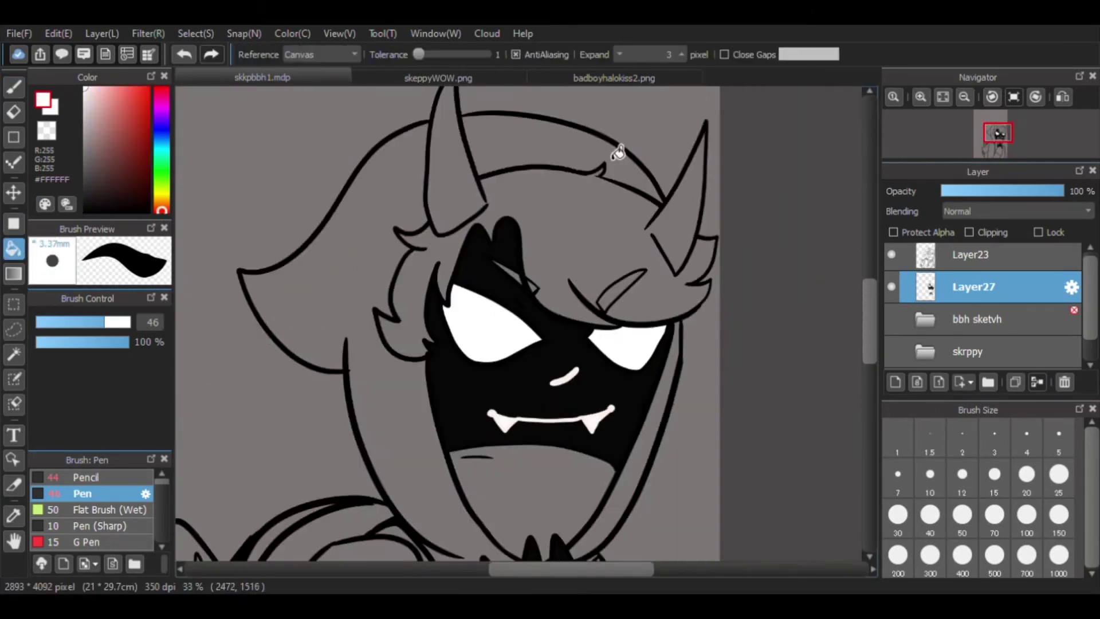
pyautogui.hotkey('ctrl', 'shift', 'Tab')
pyautogui.keyDown('alt'); pyautogui.click(521, 275); pyautogui.keyUp('alt')
pyautogui.hotkey('ctrl', 'Tab')
pyautogui.scroll(-2, 642, 327)
pyautogui.click(642, 326)
pyautogui.hotkey('ctrl', 'z')
# Close the gaps in the hair outline at both horn bases with brown and fill the hair with #633B2F.
pyautogui.press('b')
pyautogui.scroll(3, 641, 327)
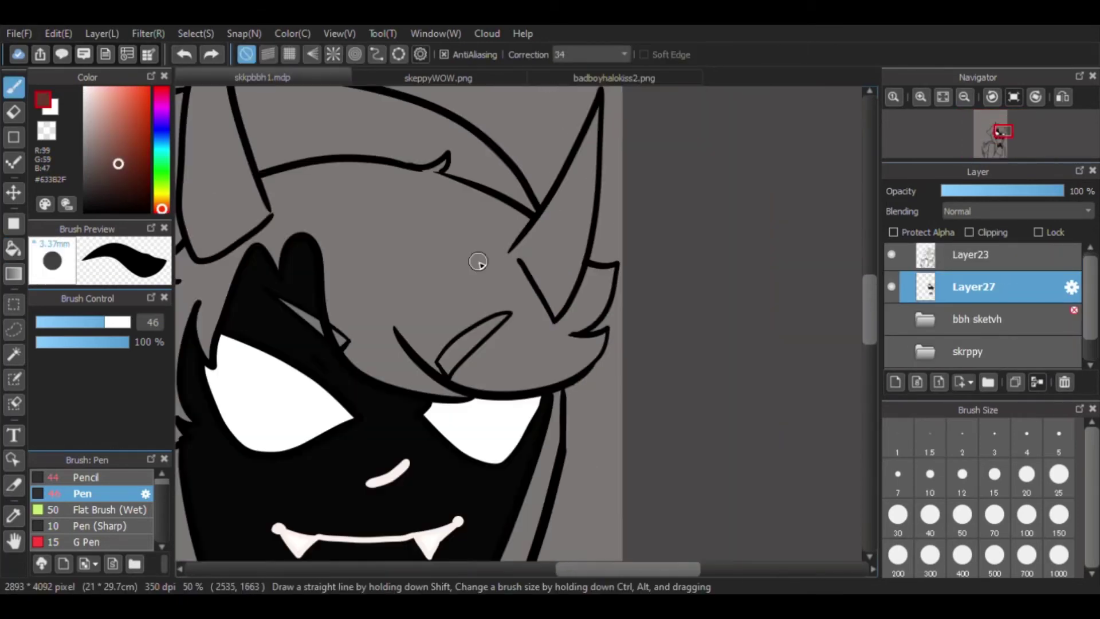
pyautogui.hscroll(-3, 541, 321)
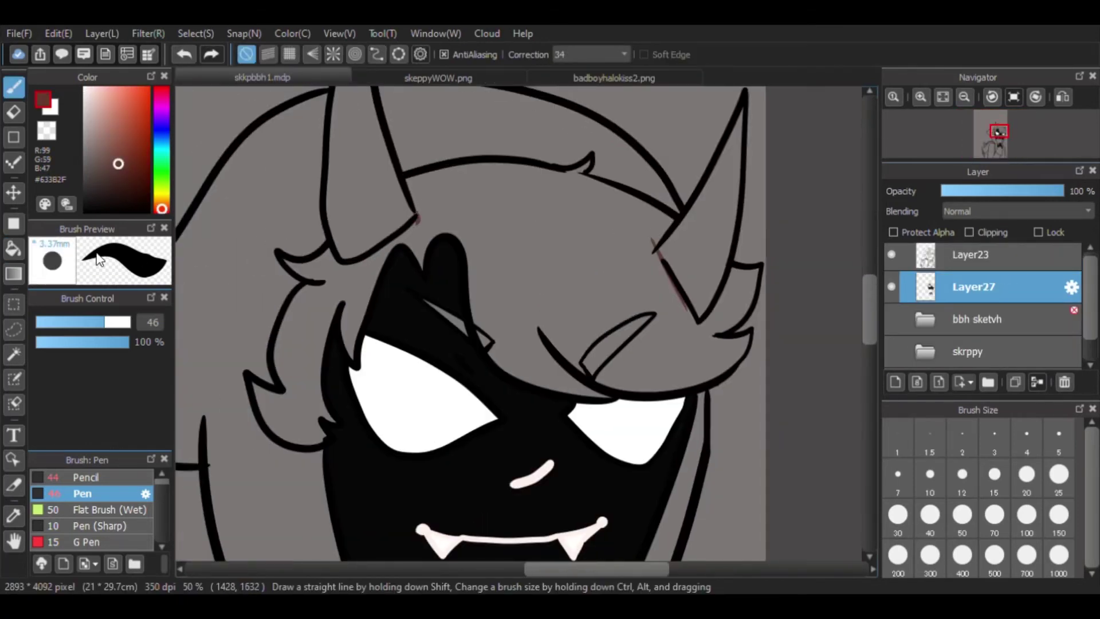
pyautogui.press('g')
pyautogui.click(319, 245)
# Touch up the unfilled corners along the edges of the hair strands with the brown pen.
pyautogui.press('b')
pyautogui.scroll(4, 523, 246)
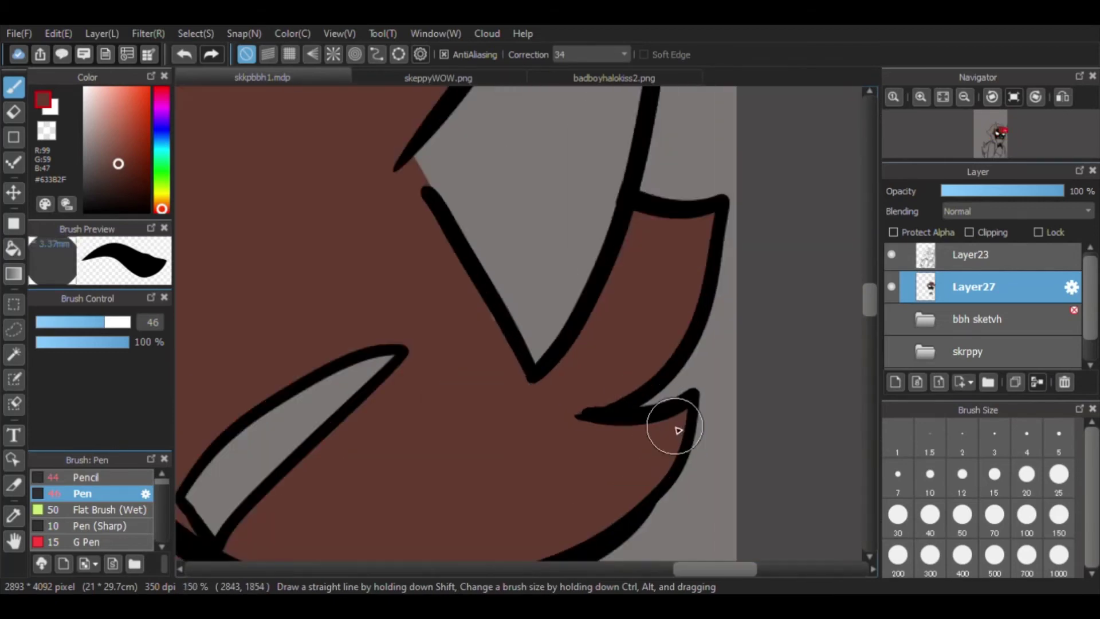
pyautogui.scroll(5, 532, 454)
pyautogui.scroll(-4, 569, 491)
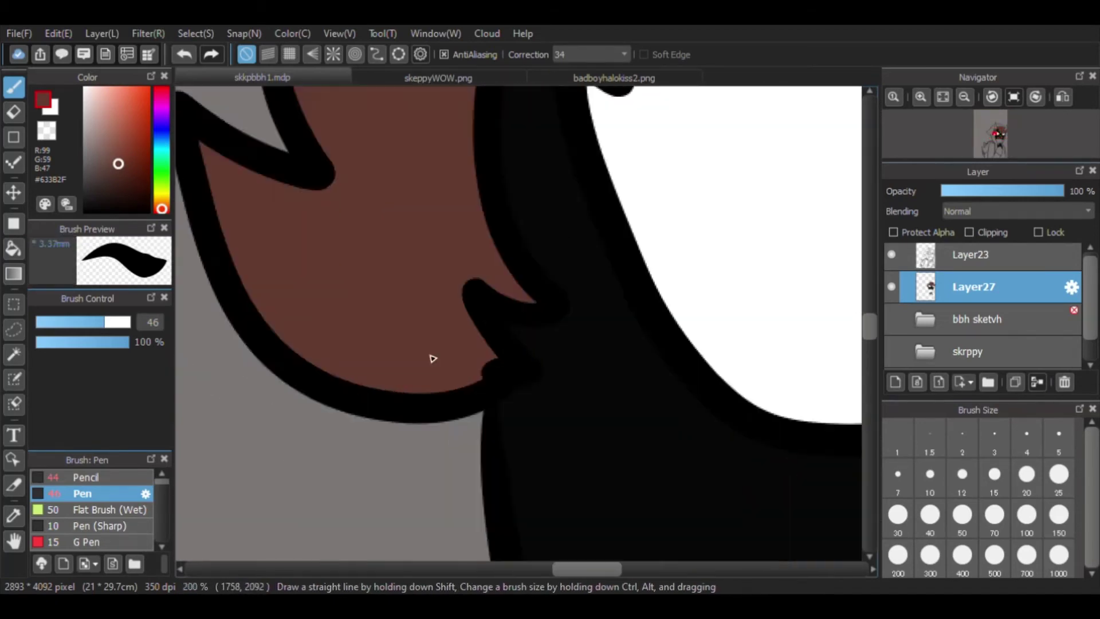
pyautogui.scroll(-4, 432, 358)
# Sample the darker brown #593328 from badboyhalokiss2.png and colour both eyebrows in skkpbbh1.mdp with it, including the narrow tips.
pyautogui.press('g')
pyautogui.scroll(4, 367, 286)
pyautogui.click(438, 78)
pyautogui.click(614, 77)
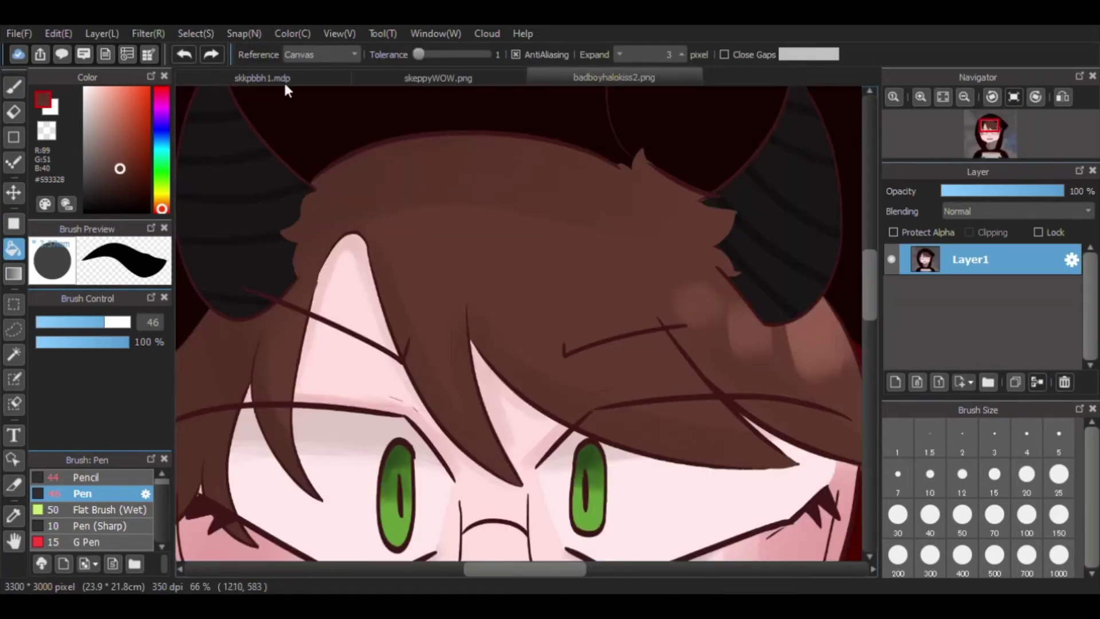
pyautogui.click(284, 83)
pyautogui.scroll(-2, 530, 391)
pyautogui.press('b')
pyautogui.scroll(2, 530, 391)
pyautogui.scroll(3, 411, 274)
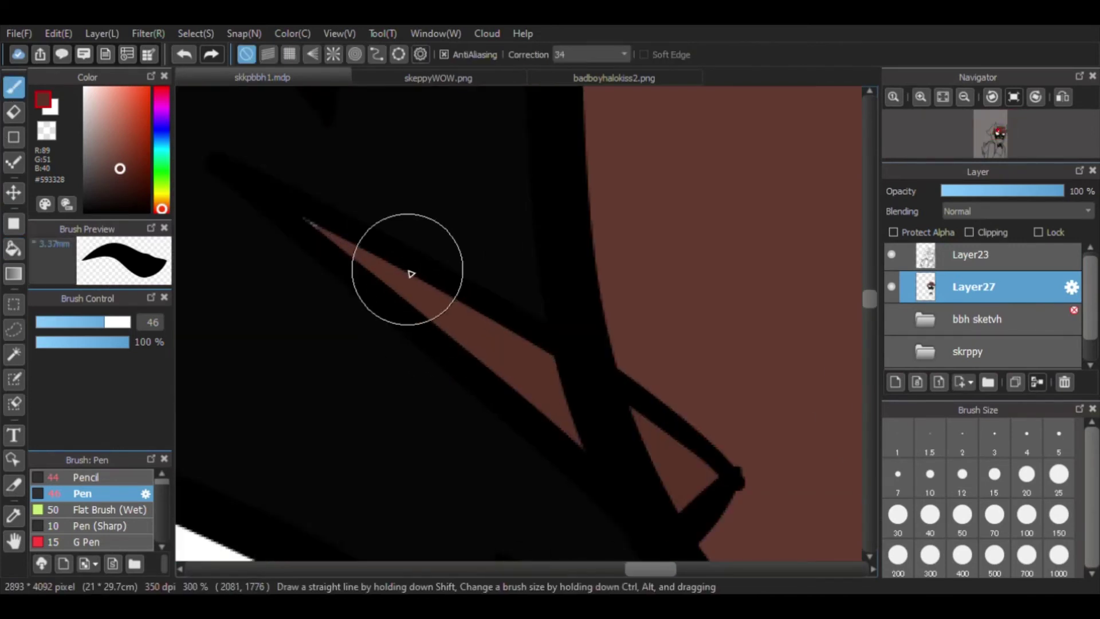
pyautogui.scroll(-5, 411, 274)
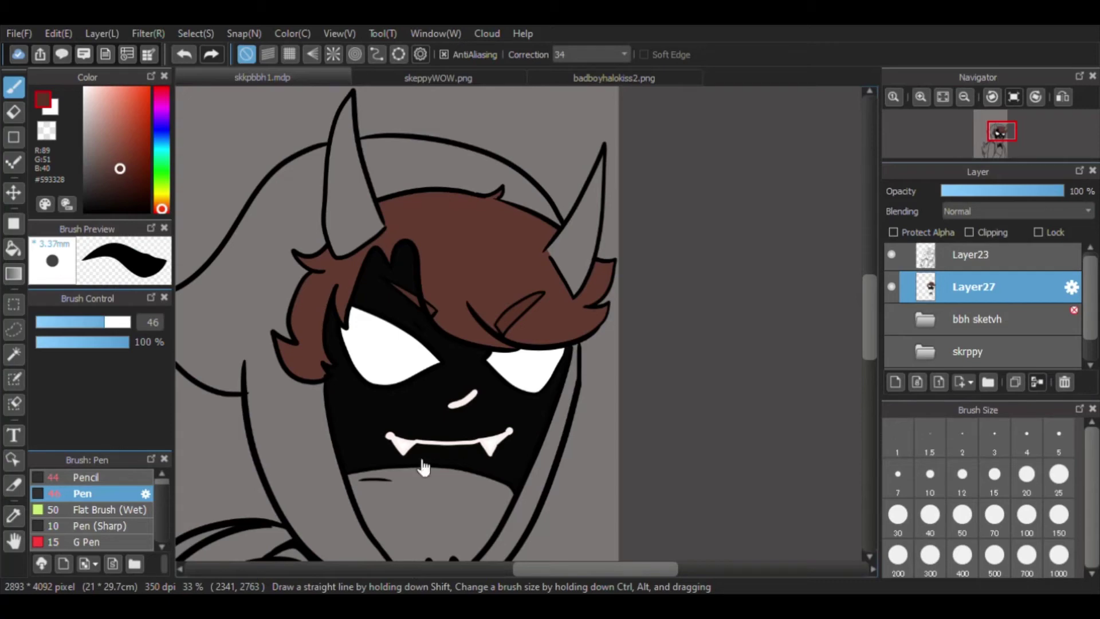
# Add a layer above Layer27 and fill both horns with black #000000.
pyautogui.scroll(-3, 459, 524)
pyautogui.scroll(3, 459, 524)
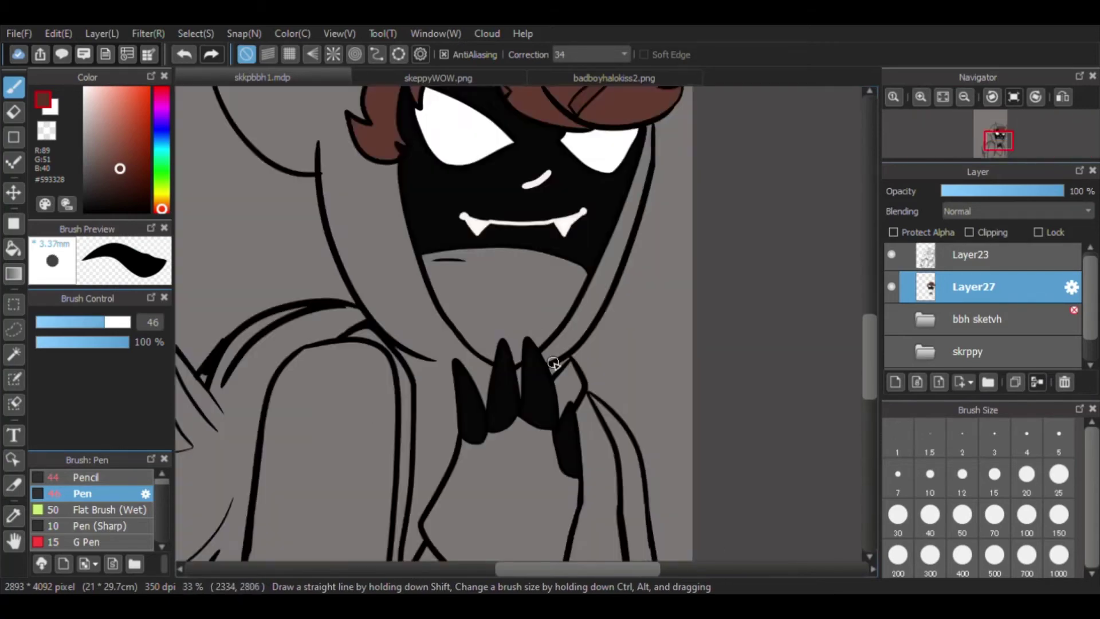
pyautogui.scroll(-1, 991, 355)
pyautogui.click(895, 382)
pyautogui.hotkey('ctrl', 'z')
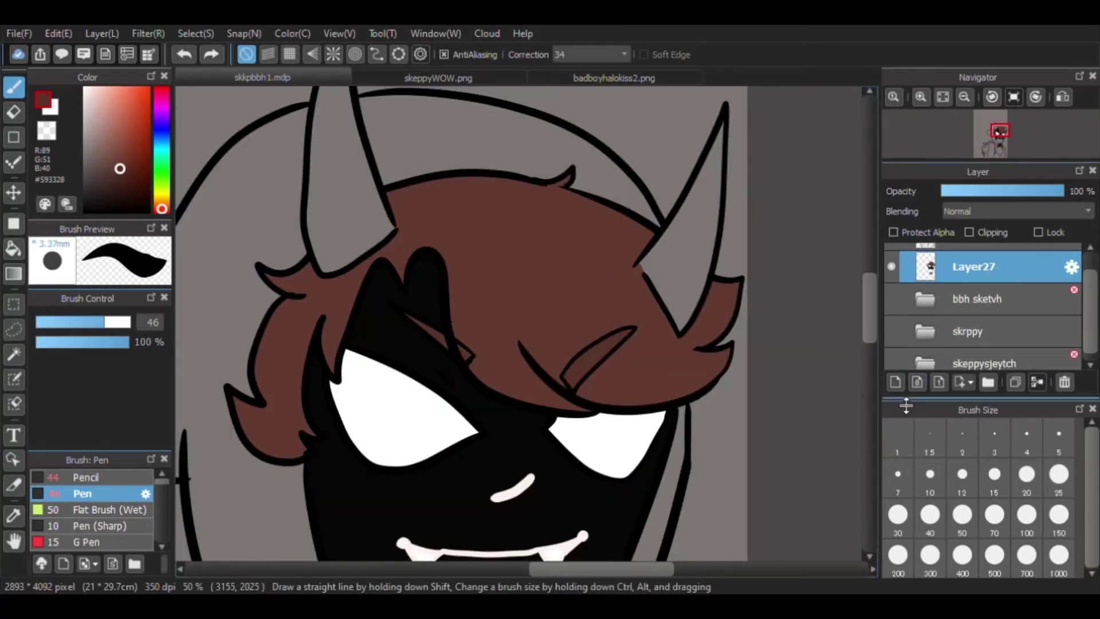
pyautogui.click(895, 382)
pyautogui.keyDown('alt'); pyautogui.click(344, 206); pyautogui.keyUp('alt')
pyautogui.press('g')
pyautogui.scroll(5, 707, 356)
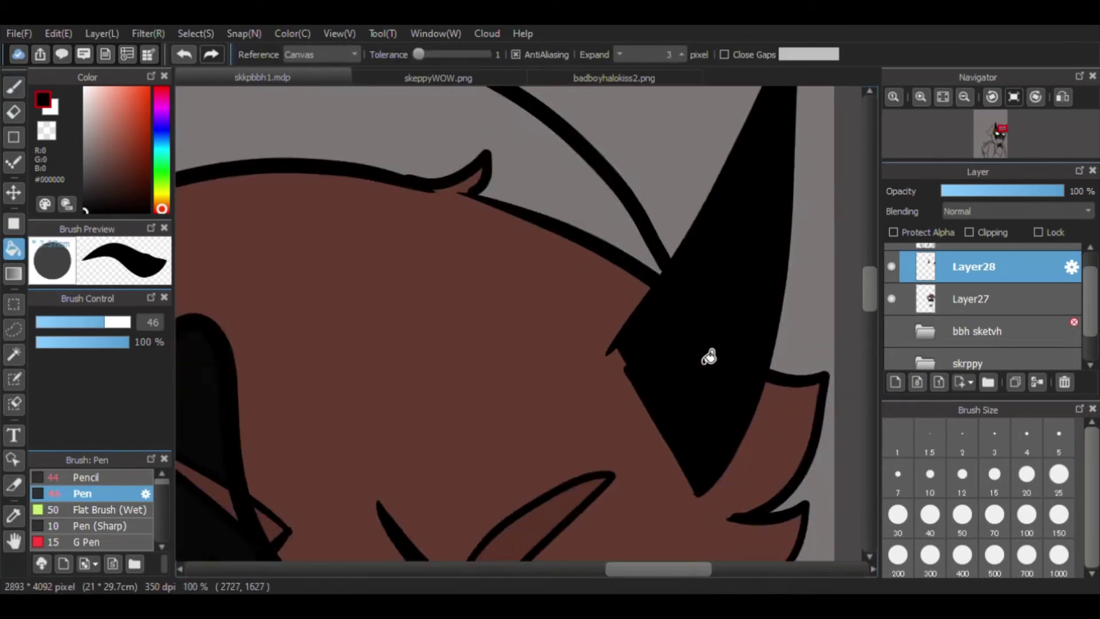
# Paint the gaps in the hair around the horn bases with brown #633B2F on Layer27.
pyautogui.click(974, 298)
pyautogui.press('b')
pyautogui.keyDown('alt'); pyautogui.click(478, 296); pyautogui.keyUp('alt')
pyautogui.scroll(-5, 575, 440)
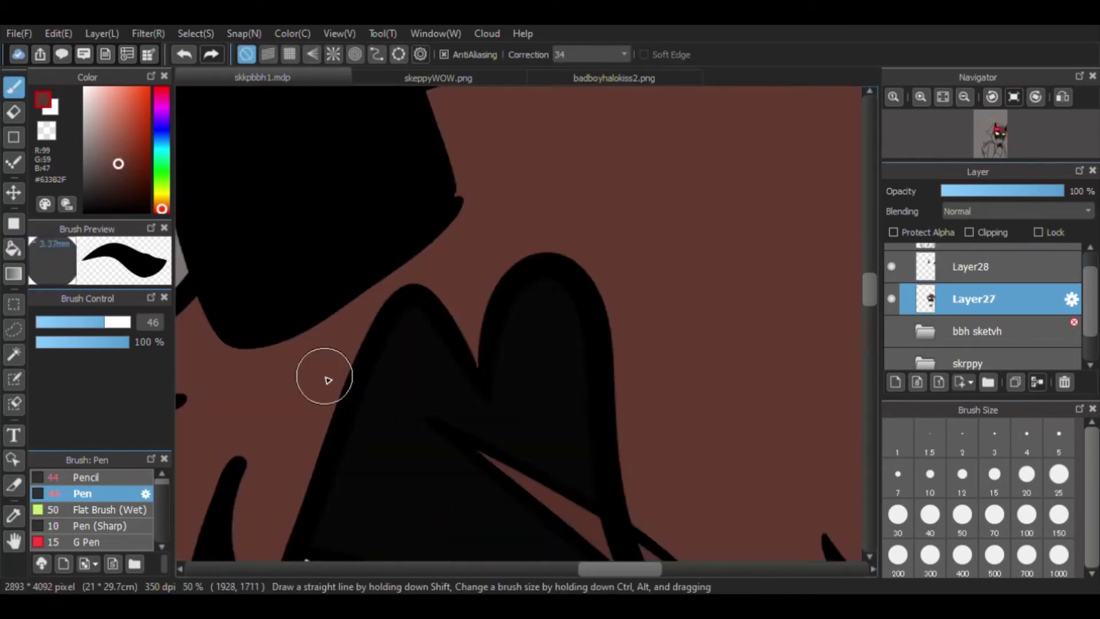
# Apply a black-to-red linear gradient rising up the horns on a clipped new layer, and merge the horn layers into Layer27.
pyautogui.click(971, 266)
pyautogui.click(895, 382)
pyautogui.click(969, 232)
pyautogui.click(143, 98)
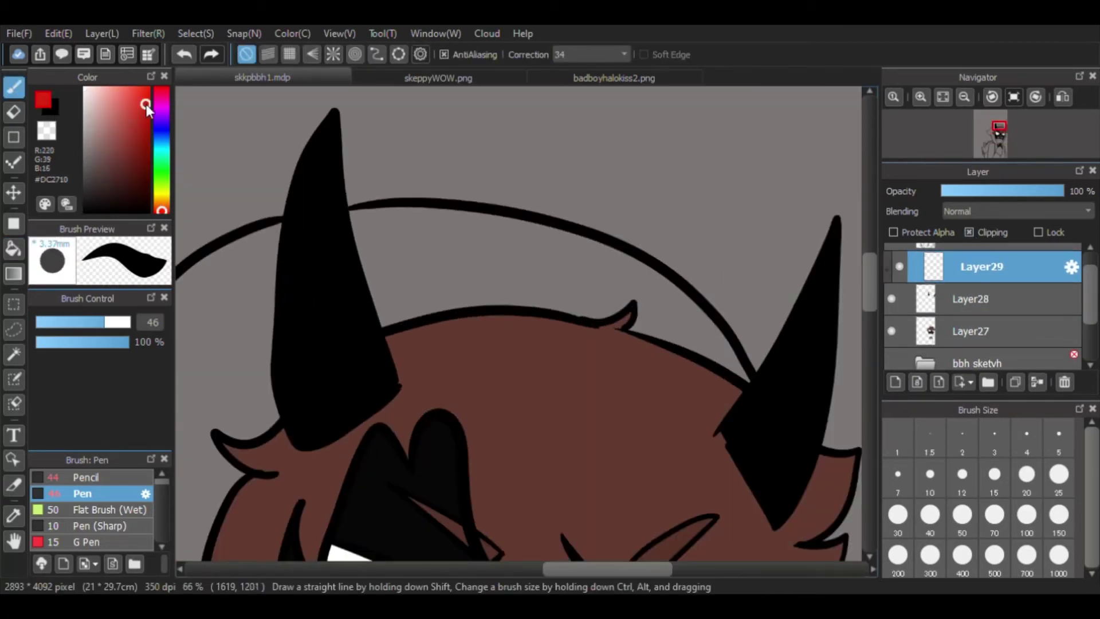
pyautogui.press('x')
pyautogui.click(84, 210)
pyautogui.click(13, 273)
pyautogui.scroll(-4, 535, 368)
pyautogui.moveTo(533, 275); pyautogui.dragTo(531, 123)
pyautogui.hotkey('ctrl', 'e')
pyautogui.scroll(1, 491, 250)
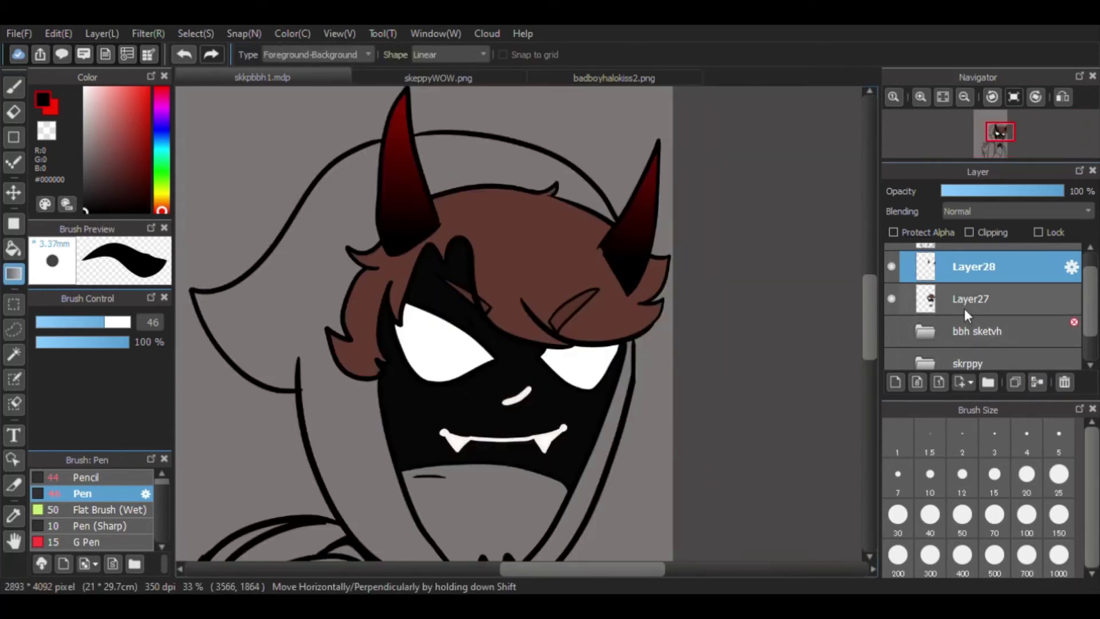
pyautogui.click(1037, 382)
pyautogui.click(85, 89)
pyautogui.click(13, 248)
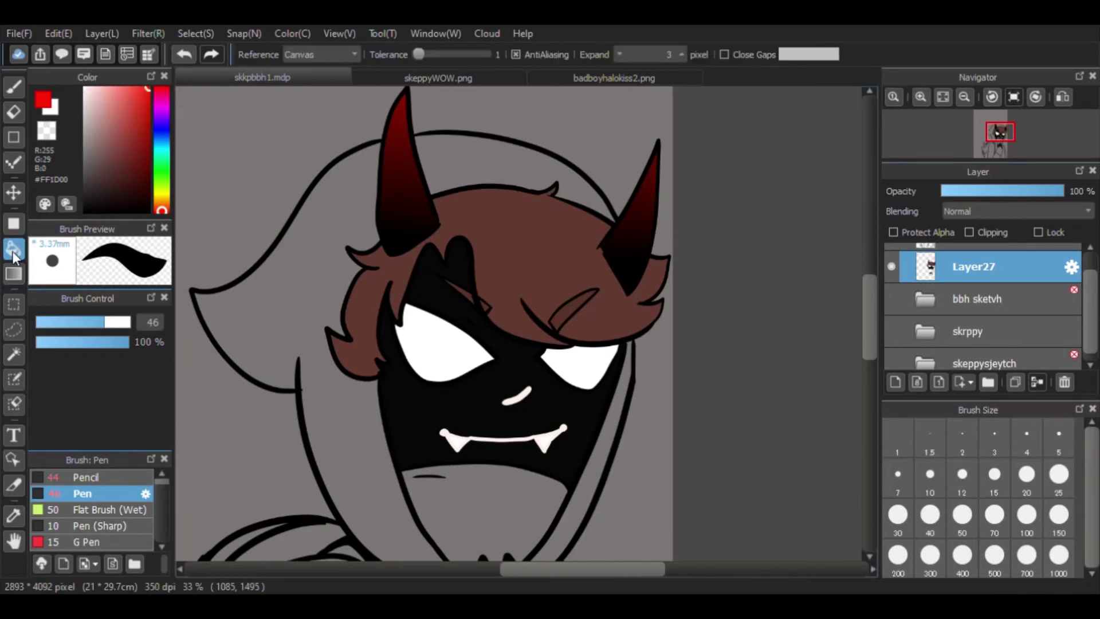
pyautogui.scroll(-2, 447, 282)
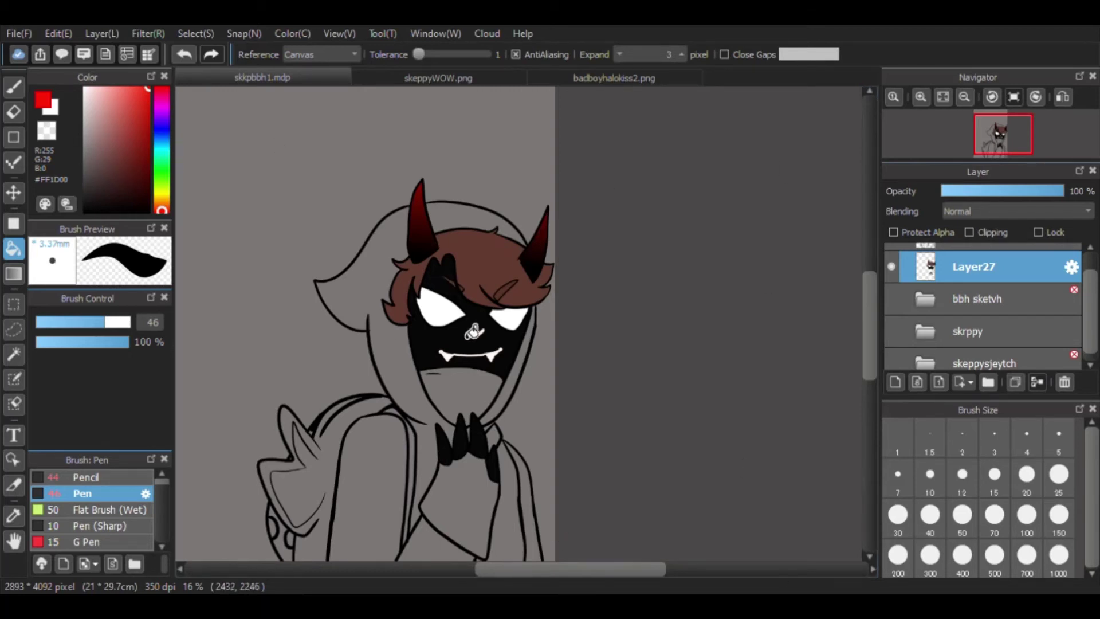
# Sample the dark red #160100 from badboyhalokiss2.png and make Layer23 in skkpbbh1.mdp active for inking.
pyautogui.press('b')
pyautogui.click(613, 77)
pyautogui.keyDown('alt'); pyautogui.click(499, 142); pyautogui.keyUp('alt')
pyautogui.click(262, 77)
pyautogui.click(968, 322)
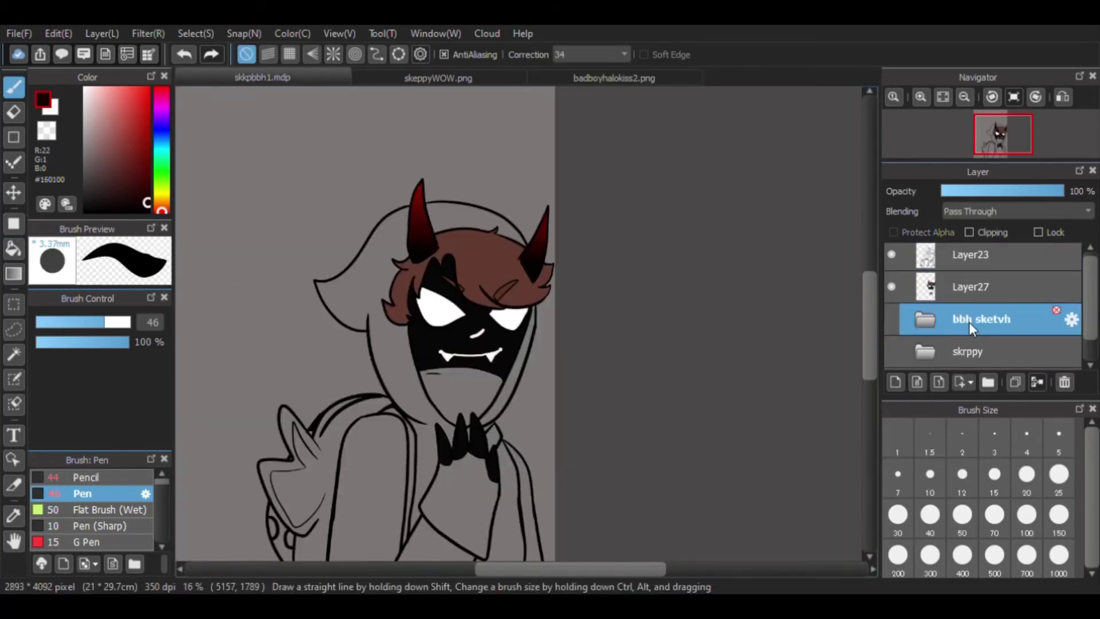
pyautogui.click(974, 259)
pyautogui.scroll(4, 515, 369)
pyautogui.moveTo(412, 147); pyautogui.dragTo(363, 300)
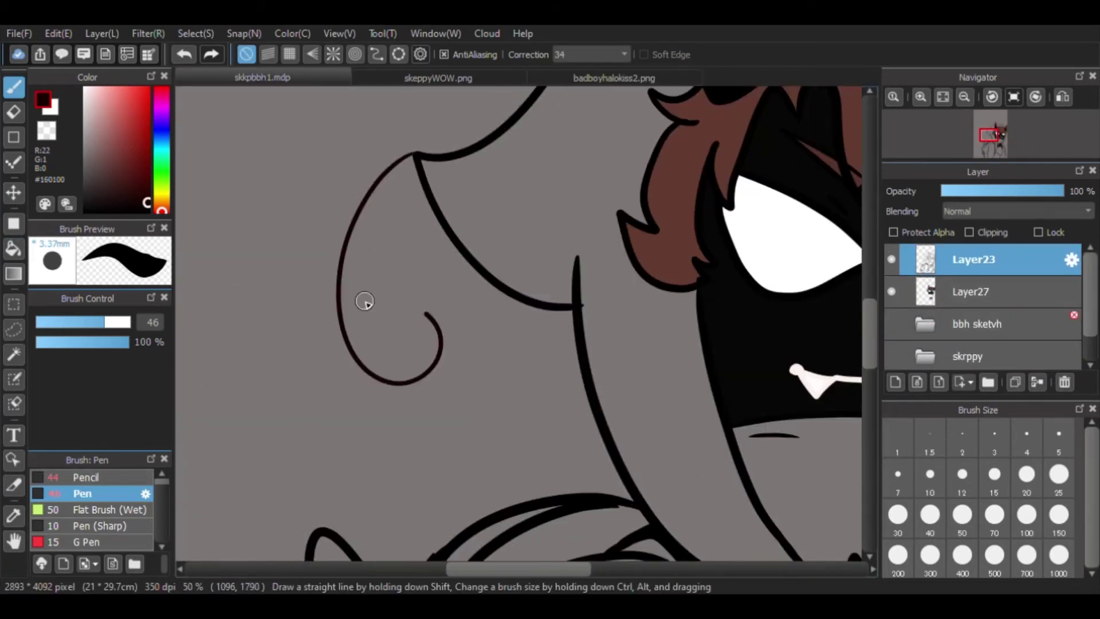
pyautogui.hotkey('ctrl', 'z')
pyautogui.hotkey('ctrl', 'z')
pyautogui.moveTo(416, 154)
pyautogui.mouseDown()
pyautogui.moveTo(405, 415)
pyautogui.moveTo(383, 469)
pyautogui.moveTo(363, 246)
pyautogui.moveTo(369, 496)
pyautogui.mouseUp()
pyautogui.hotkey('ctrl', 'z')
pyautogui.scroll(-1, 384, 551)
pyautogui.scroll(1, 429, 281)
pyautogui.hotkey('ctrl', 'z')
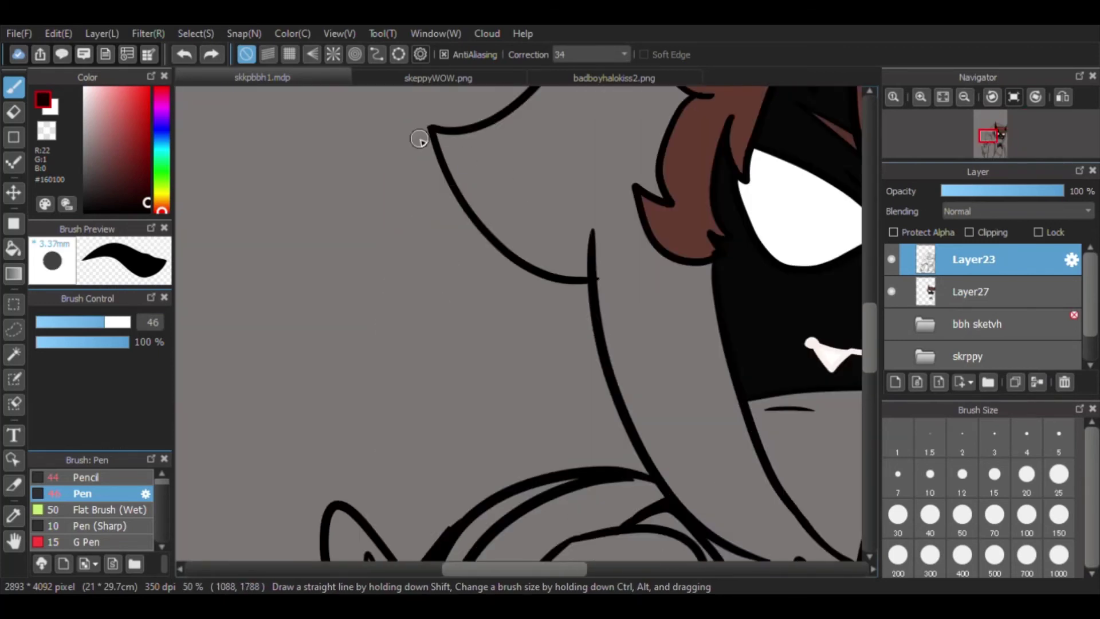
# Ink a looped string hanging from the hood's tip with a small smiling cube charm at its end on Layer23.
pyautogui.moveTo(422, 140)
pyautogui.mouseDown()
pyautogui.moveTo(417, 372)
pyautogui.moveTo(438, 375)
pyautogui.mouseUp()
pyautogui.scroll(2, 413, 398)
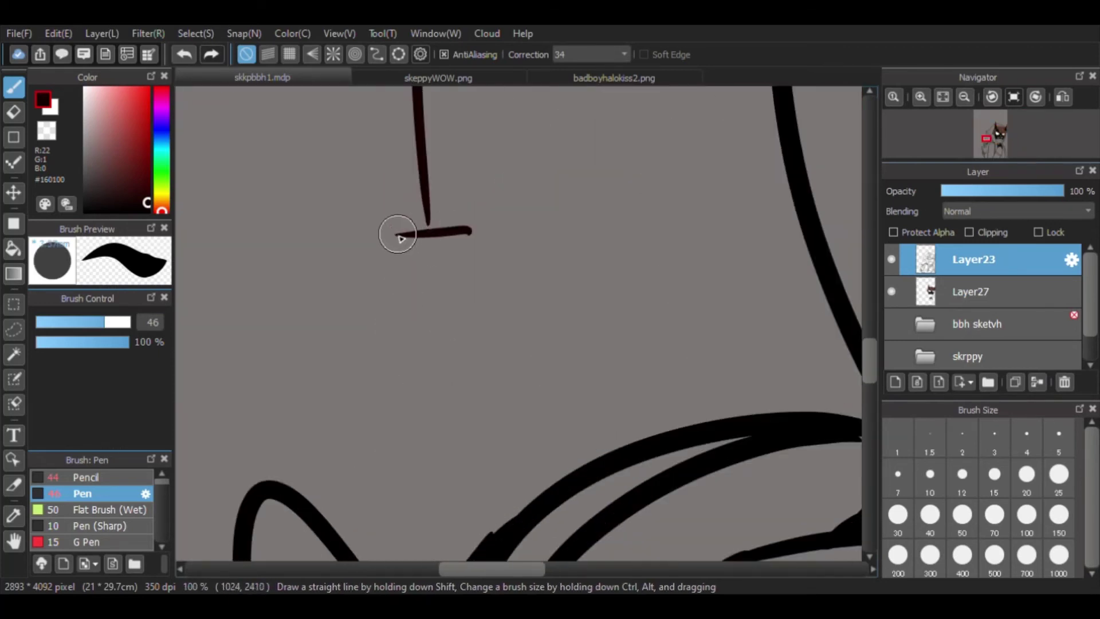
pyautogui.moveTo(400, 237)
pyautogui.mouseDown()
pyautogui.moveTo(463, 330)
pyautogui.moveTo(478, 251)
pyautogui.mouseUp()
pyautogui.moveTo(401, 328); pyautogui.dragTo(399, 234)
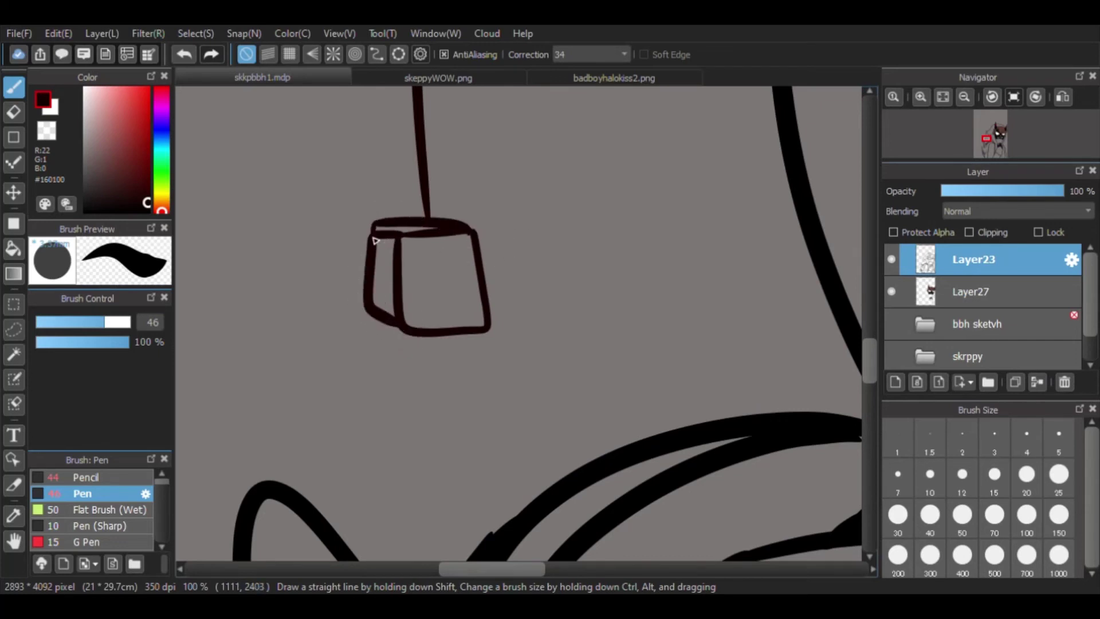
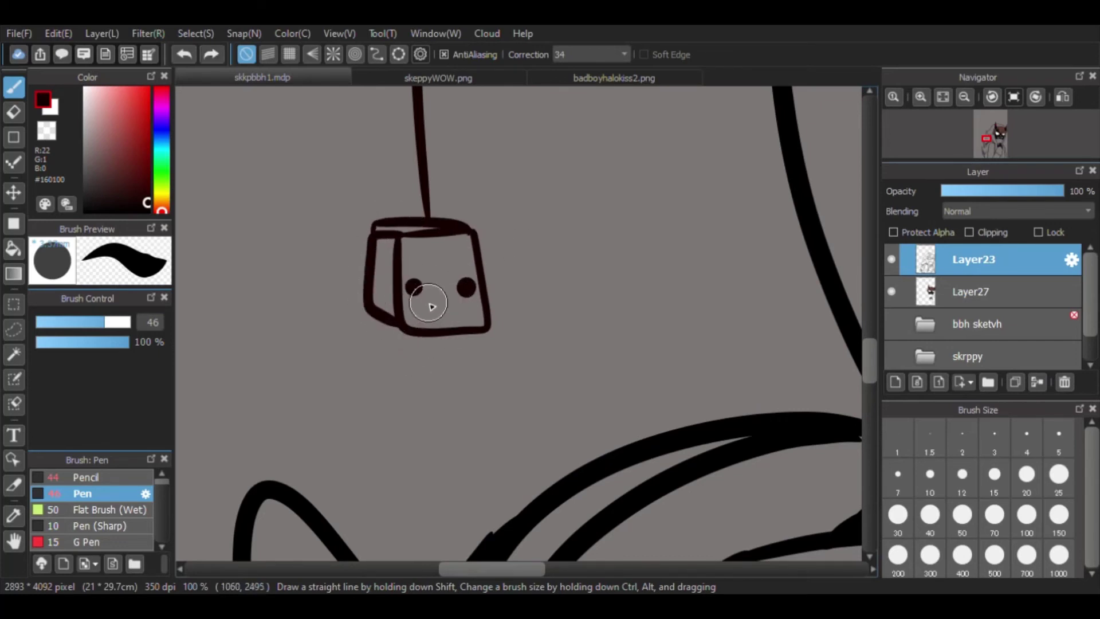
pyautogui.scroll(-4, 457, 373)
pyautogui.scroll(3, 781, 270)
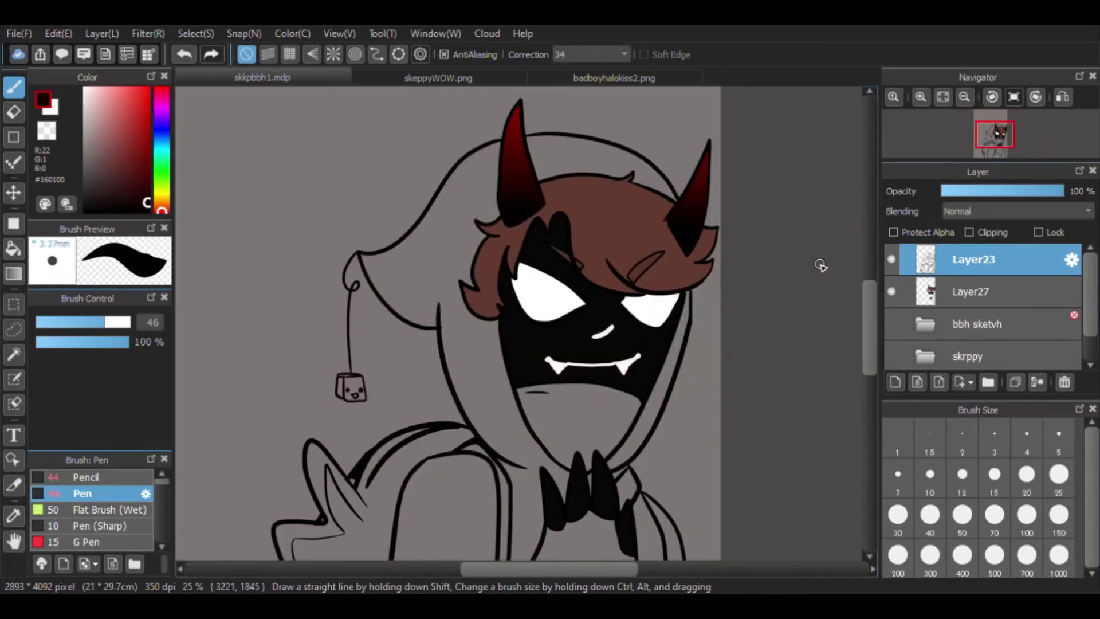
# Recolour the string and cube charm lines black using a clipped layer over Layer23, and merge it down.
pyautogui.press('g')
pyautogui.scroll(2, 269, 281)
pyautogui.click(895, 382)
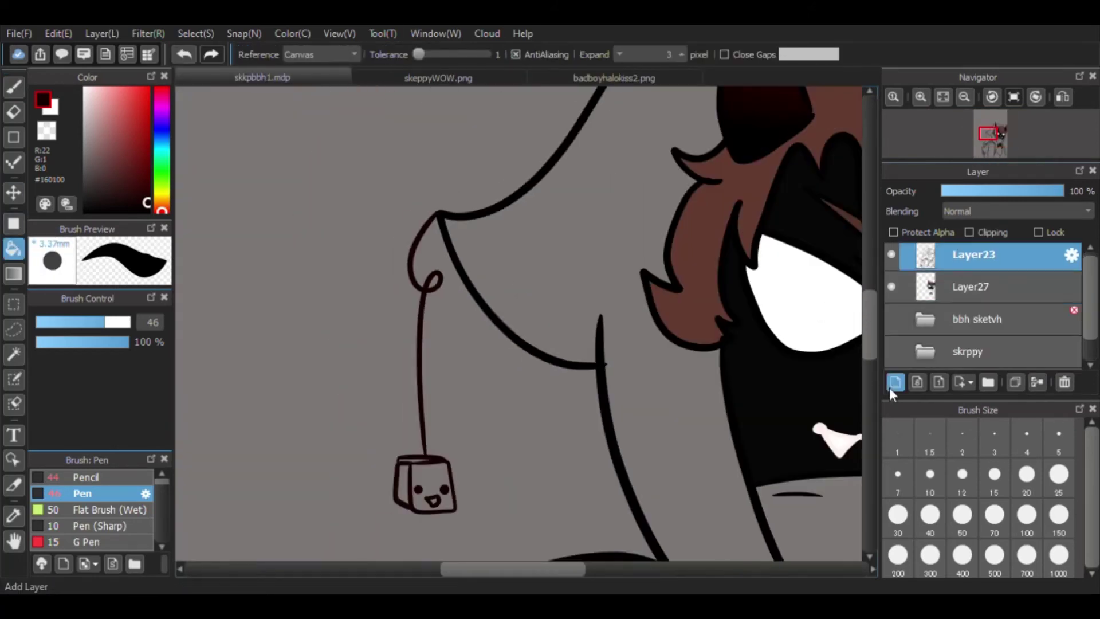
pyautogui.press('b')
pyautogui.moveTo(424, 368); pyautogui.dragTo(583, 368)
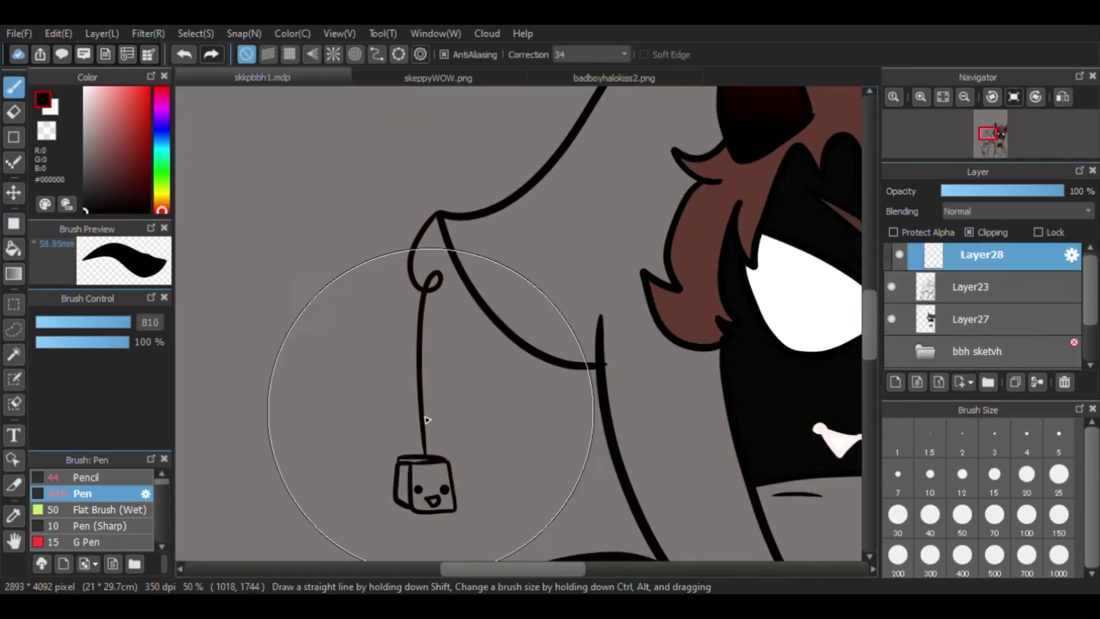
pyautogui.hotkey('ctrl', 'z')
# Fill all sections of the hood with dark red #160100 on Layer27.
pyautogui.click(983, 289)
pyautogui.press('g')
pyautogui.scroll(-3, 515, 194)
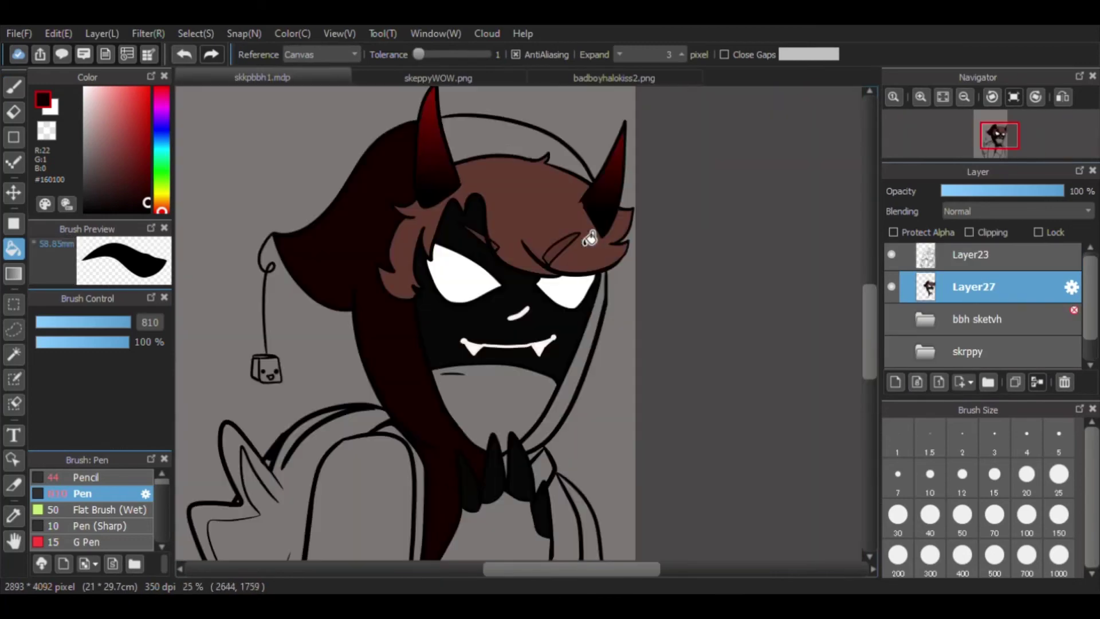
pyautogui.scroll(3, 597, 205)
pyautogui.scroll(2, 597, 205)
pyautogui.scroll(-5, 650, 429)
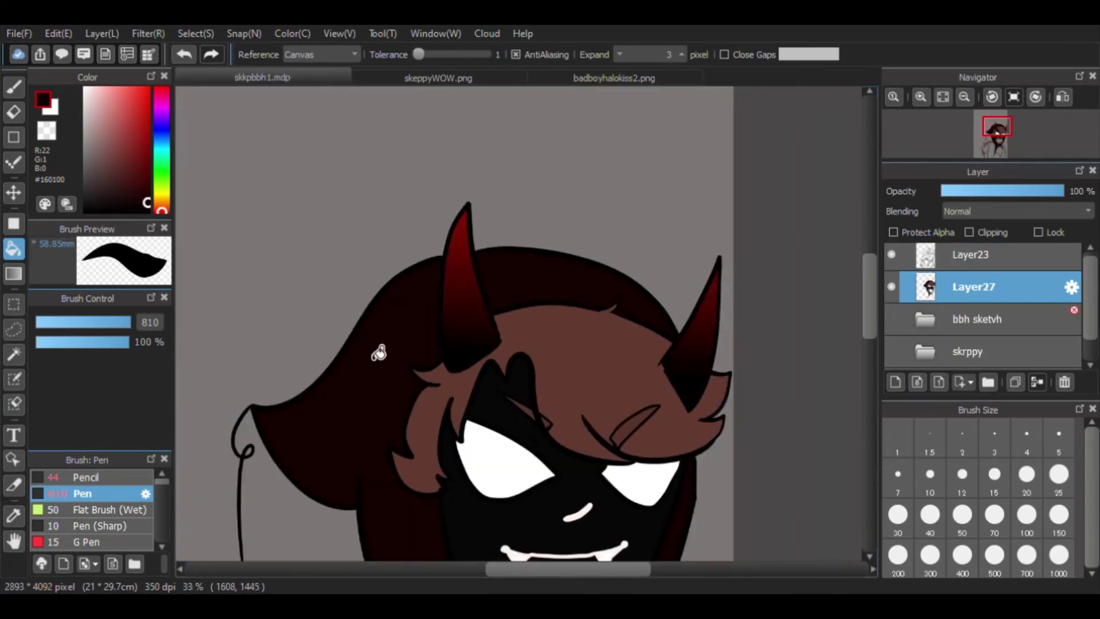
# Paint over the tiny unfilled tip between the claws in dark red with a 5.4 pixel pen.
pyautogui.scroll(10, 575, 408)
pyautogui.press('b')
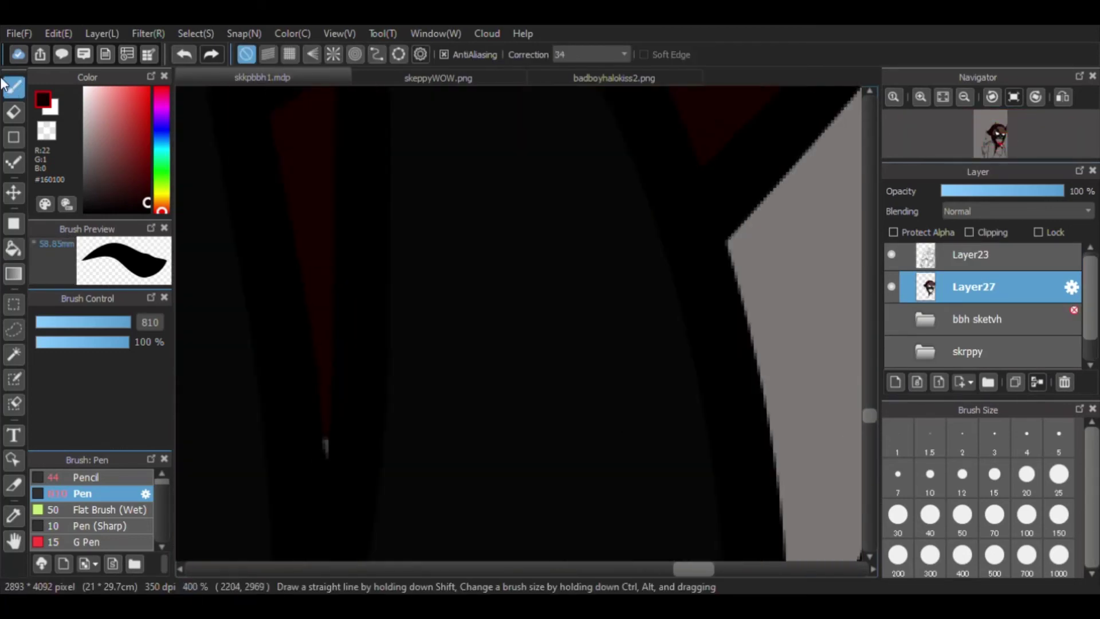
pyautogui.moveTo(324, 442); pyautogui.dragTo(325, 413)
pyautogui.click(13, 248)
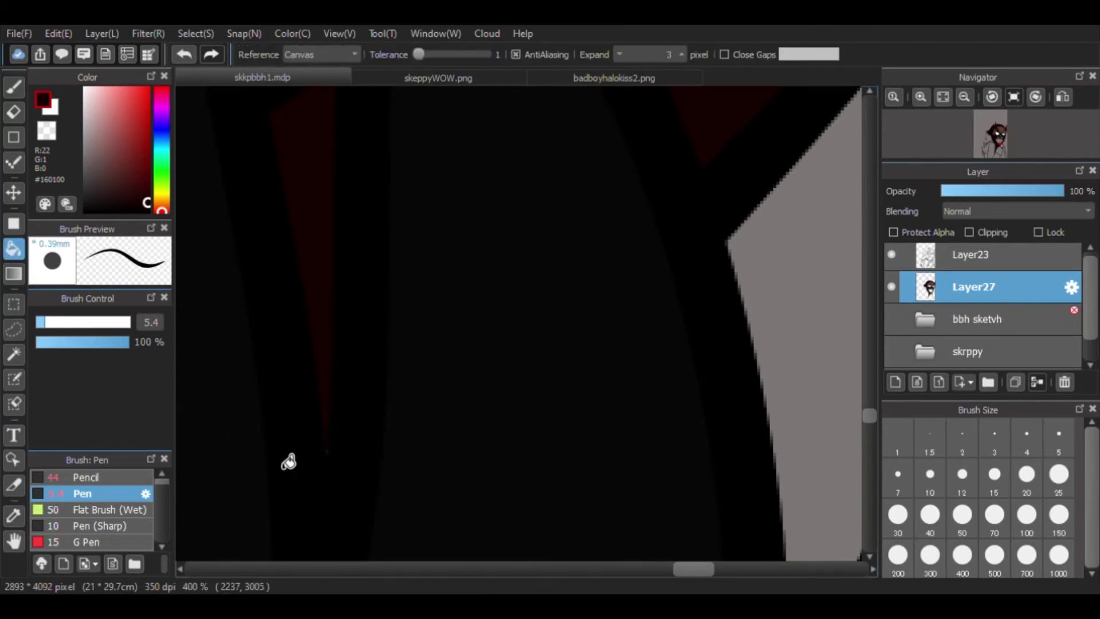
# Fill the upper sleeves and hoodie body with dark red #160100 on Layer27.
pyautogui.scroll(-5, 663, 359)
pyautogui.scroll(4, 473, 255)
pyautogui.scroll(-4, 457, 361)
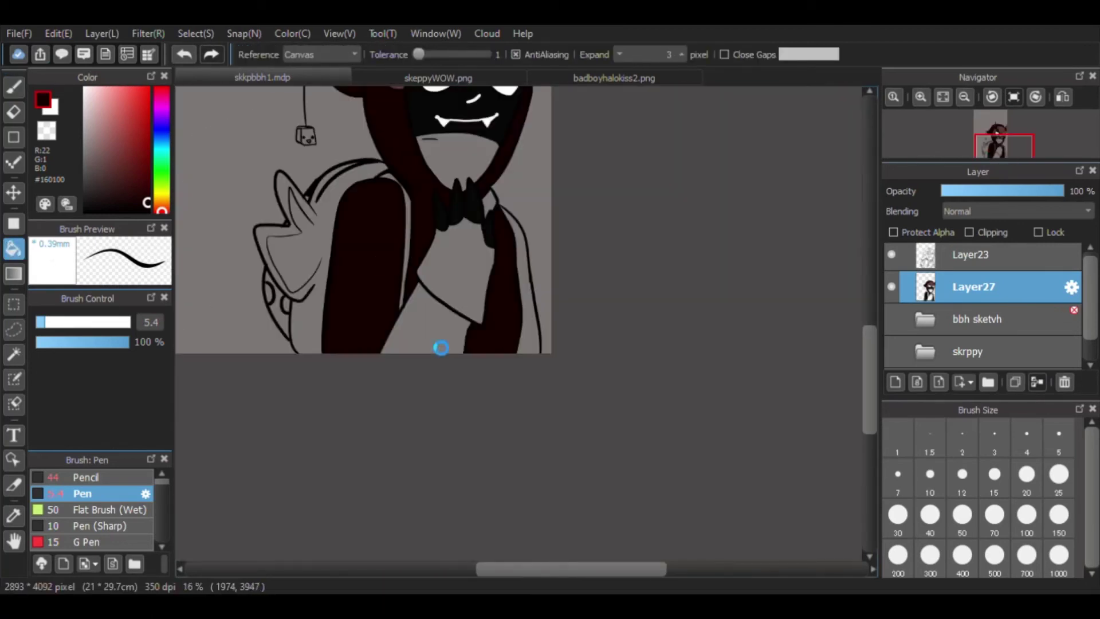
# Darken the fill colour to #0F0100 and fill the remaining forearm and outer sleeve areas of the hoodie.
pyautogui.scroll(3, 661, 267)
pyautogui.moveTo(148, 206); pyautogui.dragTo(156, 212)
pyautogui.scroll(-4, 602, 309)
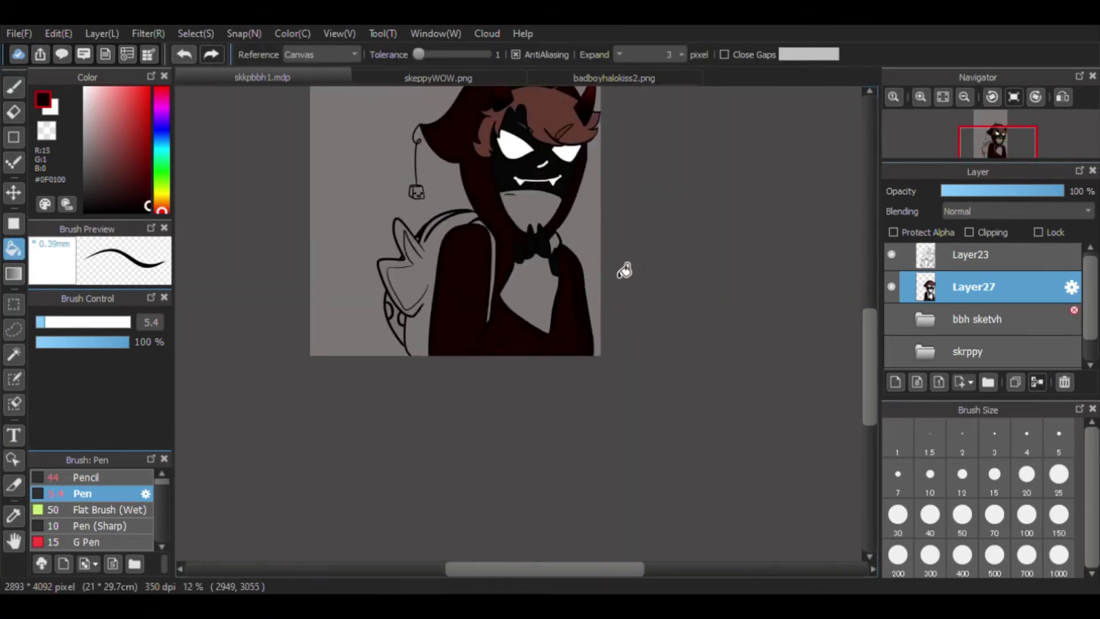
# Fill the shirt area with grey and the small patch beside the claws with brown #5F341B.
pyautogui.scroll(4, 579, 285)
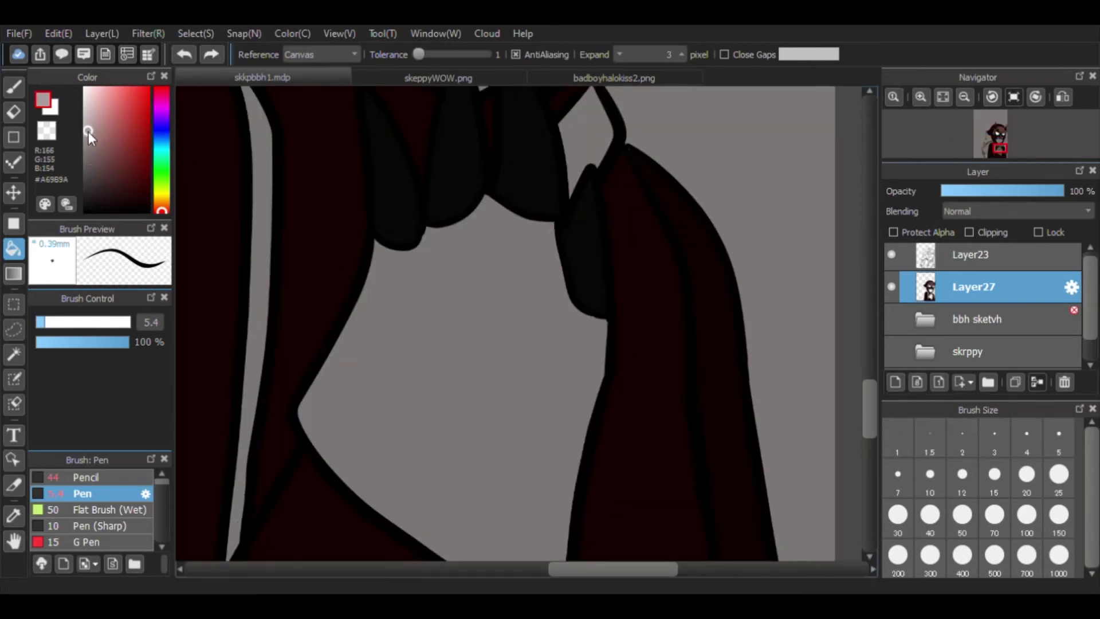
pyautogui.scroll(-2, 589, 230)
pyautogui.scroll(4, 589, 230)
pyautogui.click(106, 141)
pyautogui.click(132, 166)
pyautogui.scroll(-3, 561, 277)
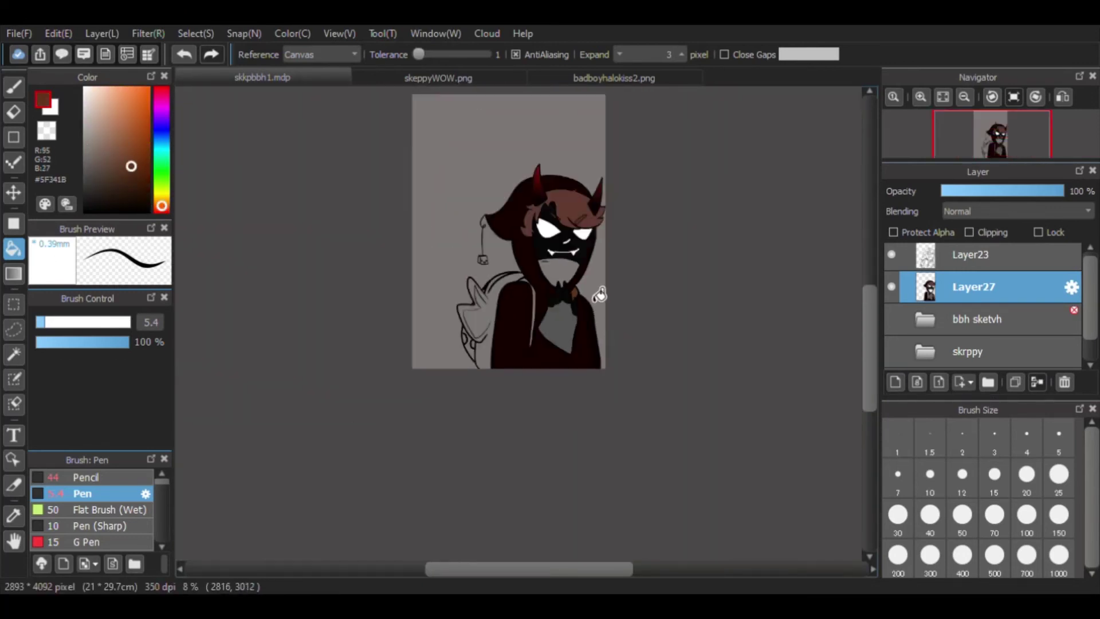
# Fill the backpack and its shoulder straps, including the narrow strap tip, with muted red #BA4E4E.
pyautogui.scroll(3, 596, 290)
pyautogui.click(155, 92)
pyautogui.click(122, 121)
pyautogui.scroll(-3, 401, 286)
pyautogui.scroll(4, 312, 363)
pyautogui.click(312, 363)
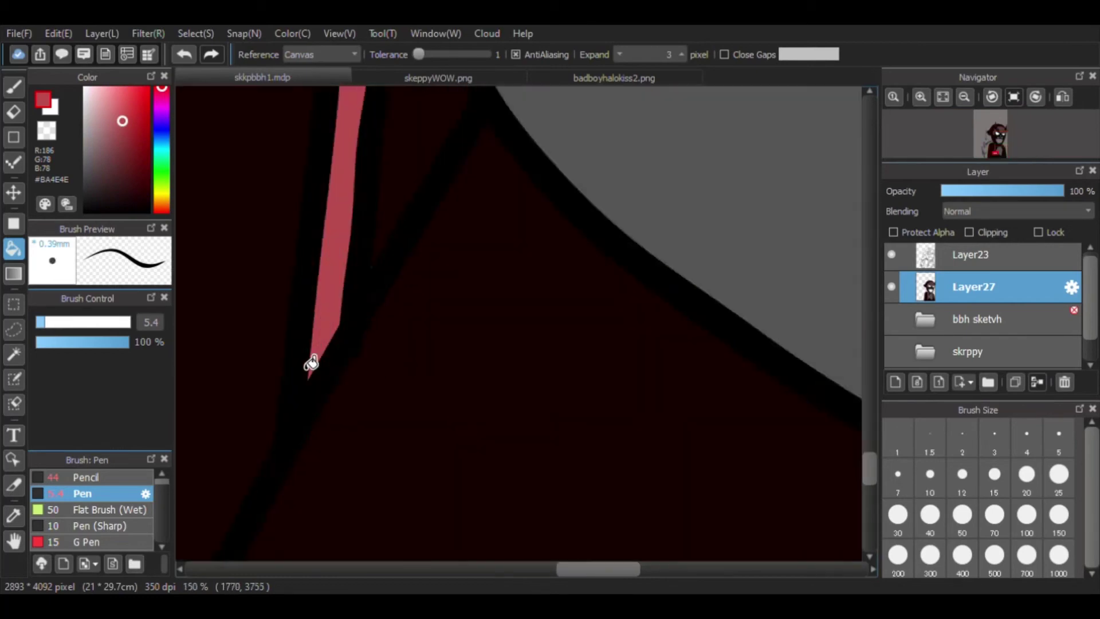
pyautogui.scroll(-3, 401, 286)
pyautogui.scroll(3, 488, 225)
pyautogui.click(488, 225)
# Fill the spotted shell section behind the backpack's wing with bright red #EF1F1F.
pyautogui.scroll(-4, 489, 226)
pyautogui.scroll(10, 503, 225)
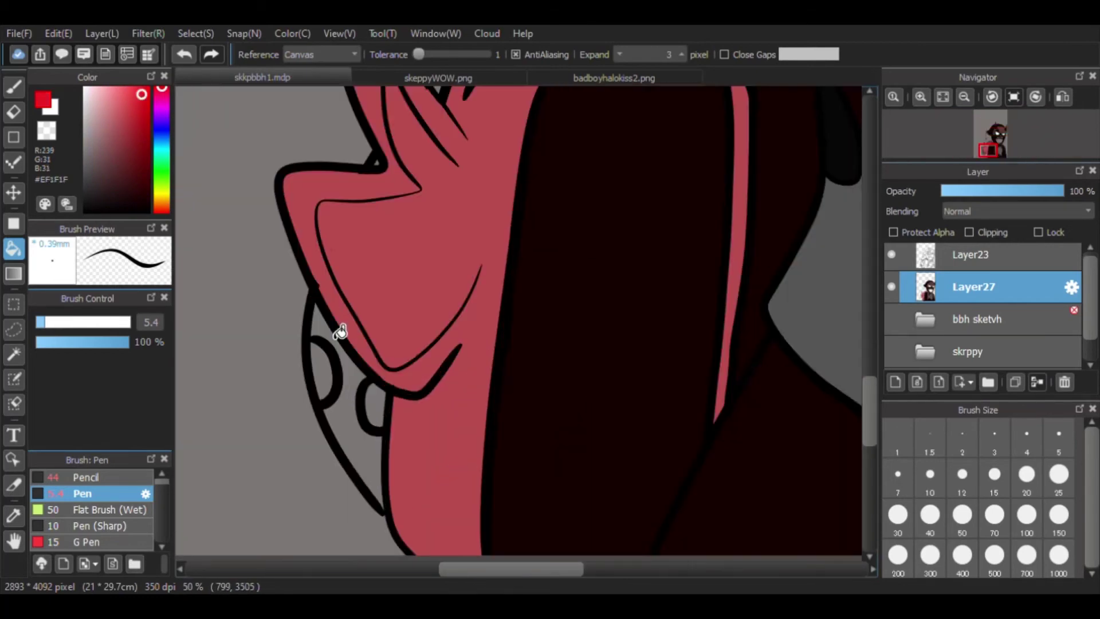
pyautogui.scroll(-6, 437, 283)
# Draw a jagged feathered edge for the backpack's wing with the pen and fill the wing with off-white #F3F3F3.
pyautogui.press('b')
pyautogui.press('x')
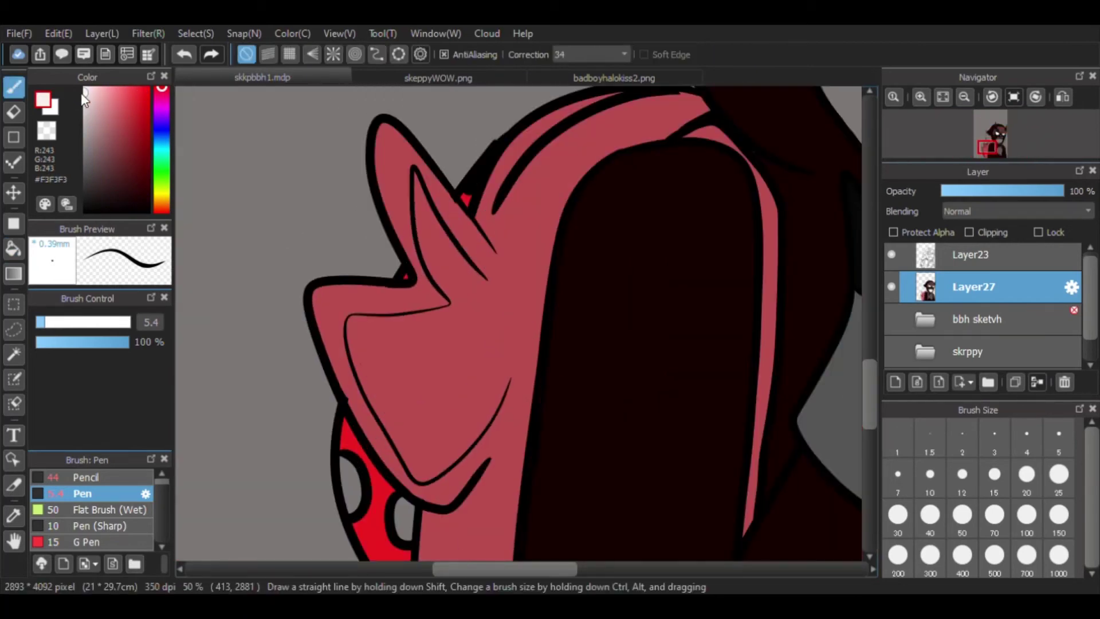
pyautogui.moveTo(496, 255); pyautogui.dragTo(497, 280)
pyautogui.press('g')
pyautogui.click(493, 367)
pyautogui.scroll(2, 493, 366)
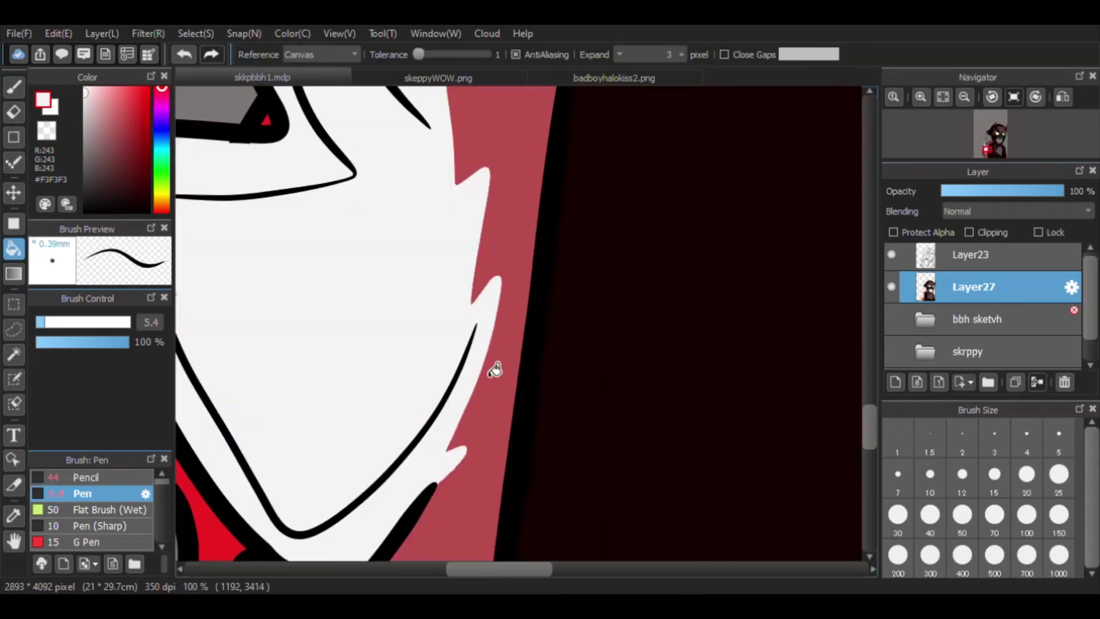
pyautogui.scroll(-4, 609, 343)
# Fill the spots on the red shell behind the wing with black #000000.
pyautogui.scroll(2, 435, 269)
pyautogui.scroll(4, 434, 387)
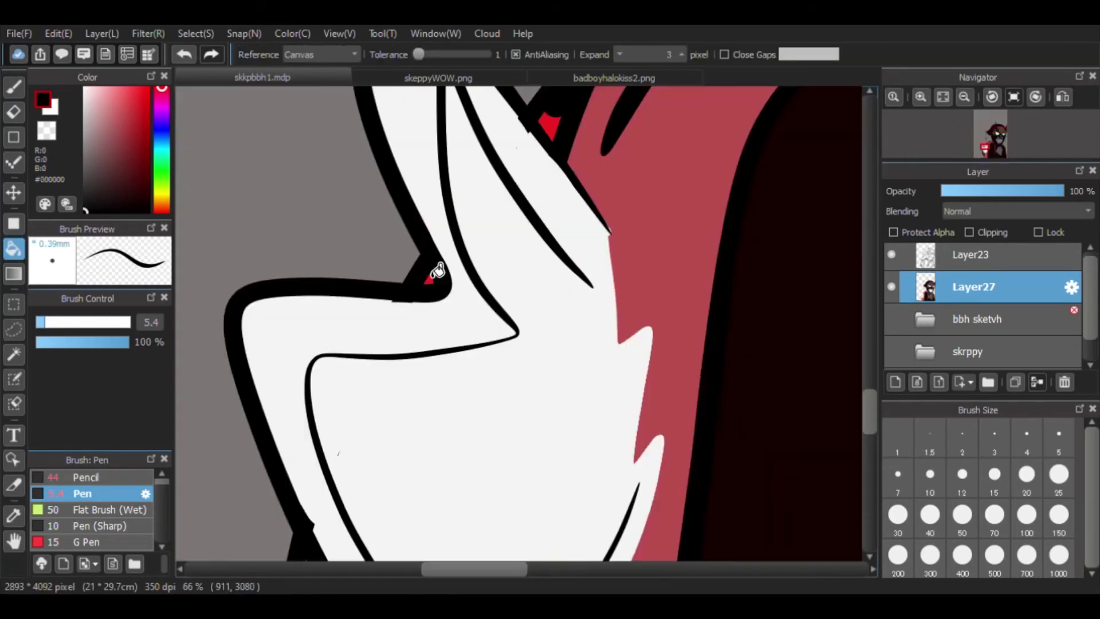
pyautogui.scroll(-5, 504, 294)
pyautogui.scroll(1, 405, 234)
pyautogui.press('b')
pyautogui.scroll(-2, 552, 344)
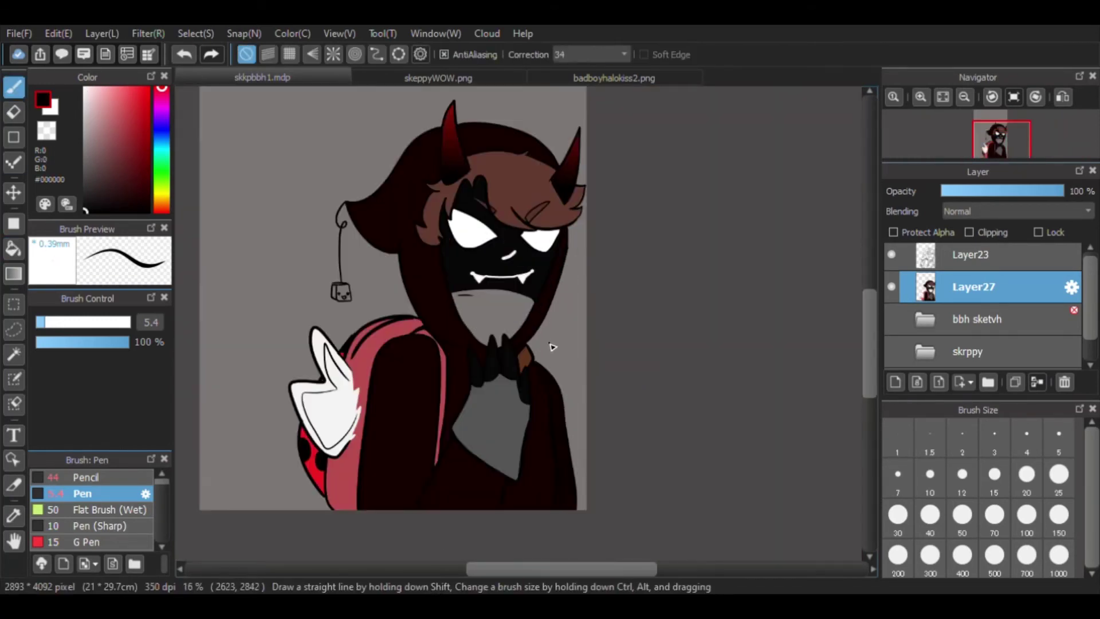
# Fill the lower-face panel beneath the fanged mouth with light grey.
pyautogui.scroll(4, 552, 344)
pyautogui.press('g')
pyautogui.scroll(-1, 471, 287)
pyautogui.scroll(1, 471, 286)
pyautogui.keyDown('alt'); pyautogui.click(472, 287); pyautogui.keyUp('alt')
# Add a new layer and paint three curved #868686 bands across the light grey lower-face panel with a 126 pixel pen.
pyautogui.hotkey('ctrl', 'shift', 'n')
pyautogui.click(11, 92)
pyautogui.scroll(2, 479, 253)
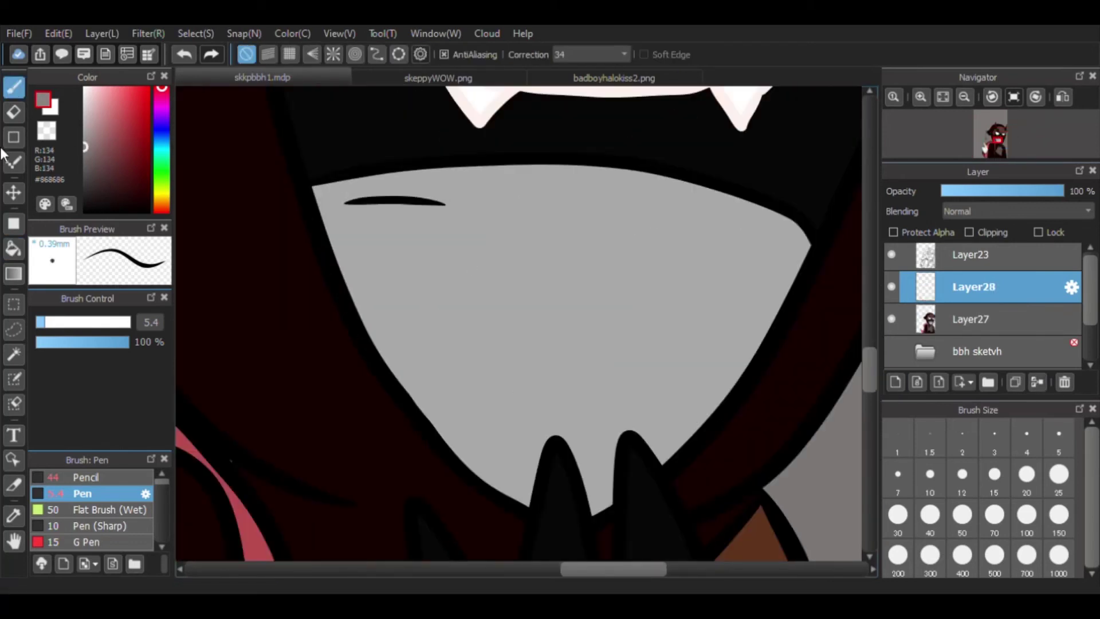
pyautogui.moveTo(335, 248); pyautogui.dragTo(366, 191)
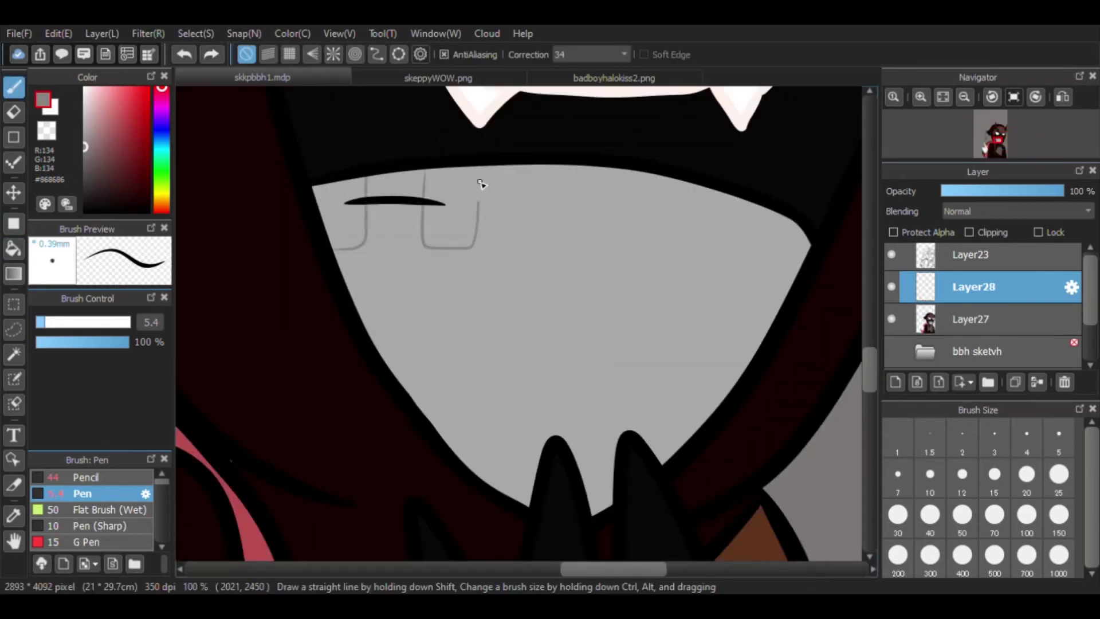
pyautogui.hotkey('ctrl', 'z')
pyautogui.moveTo(321, 268); pyautogui.dragTo(372, 240)
pyautogui.moveTo(771, 295)
pyautogui.mouseDown()
pyautogui.moveTo(729, 258)
pyautogui.moveTo(369, 301)
pyautogui.mouseUp()
pyautogui.moveTo(403, 347)
pyautogui.mouseDown()
pyautogui.moveTo(597, 353)
pyautogui.moveTo(697, 419)
pyautogui.moveTo(474, 344)
pyautogui.moveTo(717, 383)
pyautogui.mouseUp()
pyautogui.hotkey('ctrl', 'z')
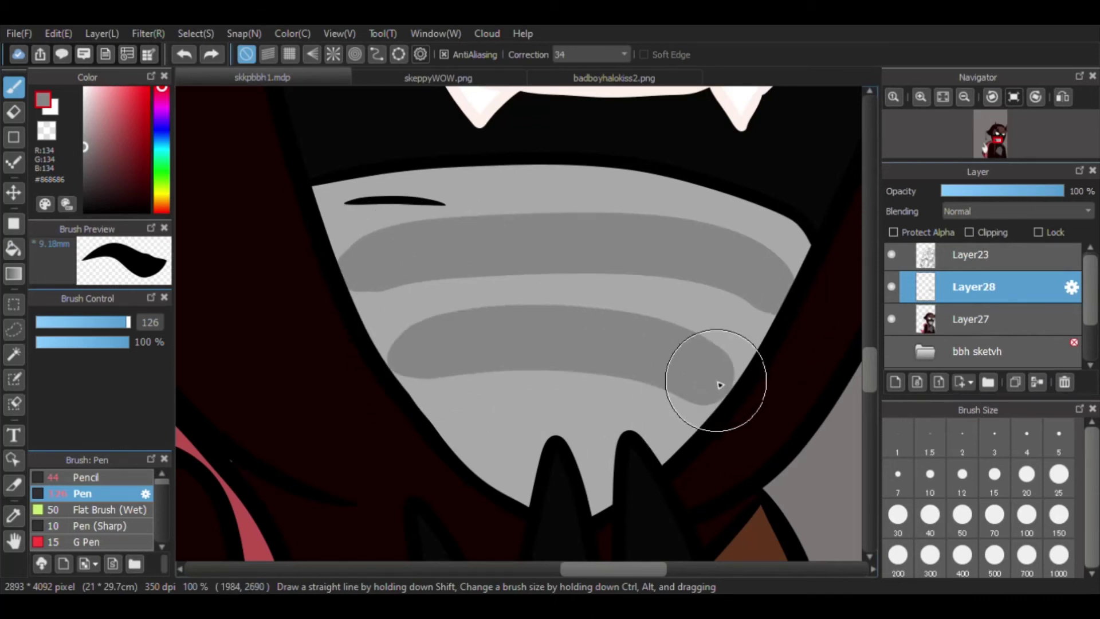
pyautogui.click(480, 428)
pyautogui.hotkey('ctrl', 'z')
pyautogui.moveTo(466, 454)
pyautogui.mouseDown()
pyautogui.moveTo(627, 433)
pyautogui.moveTo(670, 451)
pyautogui.mouseUp()
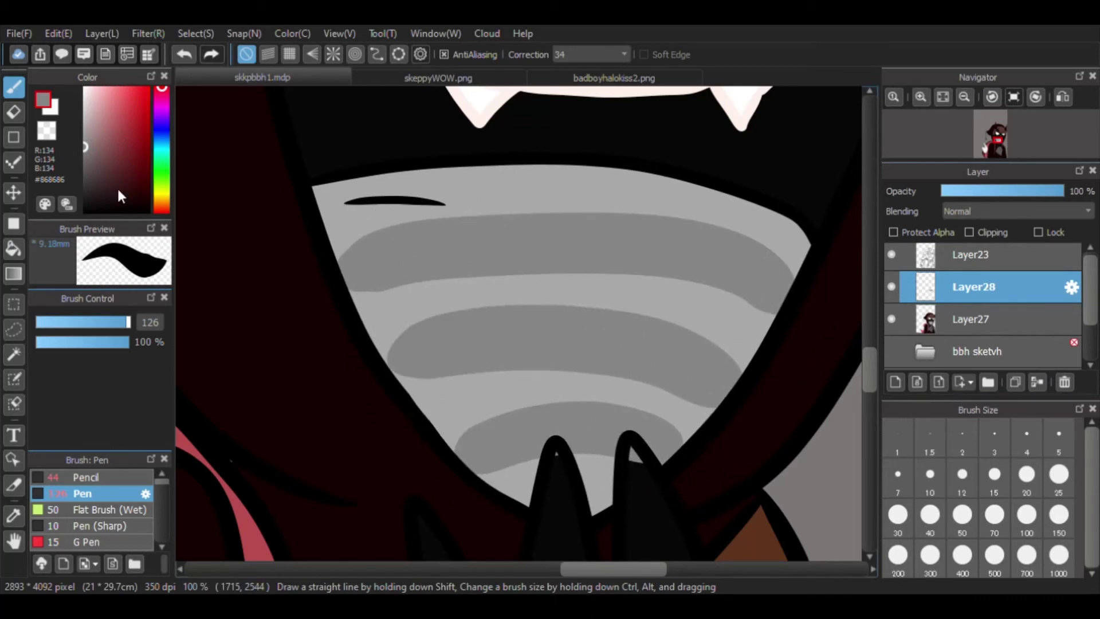
# Erase vertical gaps through the grey bands with a 39 pixel eraser to form a checkered pattern.
pyautogui.press('e')
pyautogui.hotkey('ctrl', 'z')
pyautogui.moveTo(430, 220)
pyautogui.mouseDown()
pyautogui.moveTo(447, 375)
pyautogui.moveTo(454, 240)
pyautogui.mouseUp()
pyautogui.moveTo(530, 215); pyautogui.dragTo(536, 369)
pyautogui.moveTo(610, 213); pyautogui.dragTo(608, 375)
pyautogui.moveTo(725, 229); pyautogui.dragTo(710, 406)
pyautogui.hotkey('ctrl', '0')
pyautogui.scroll(-2, 719, 394)
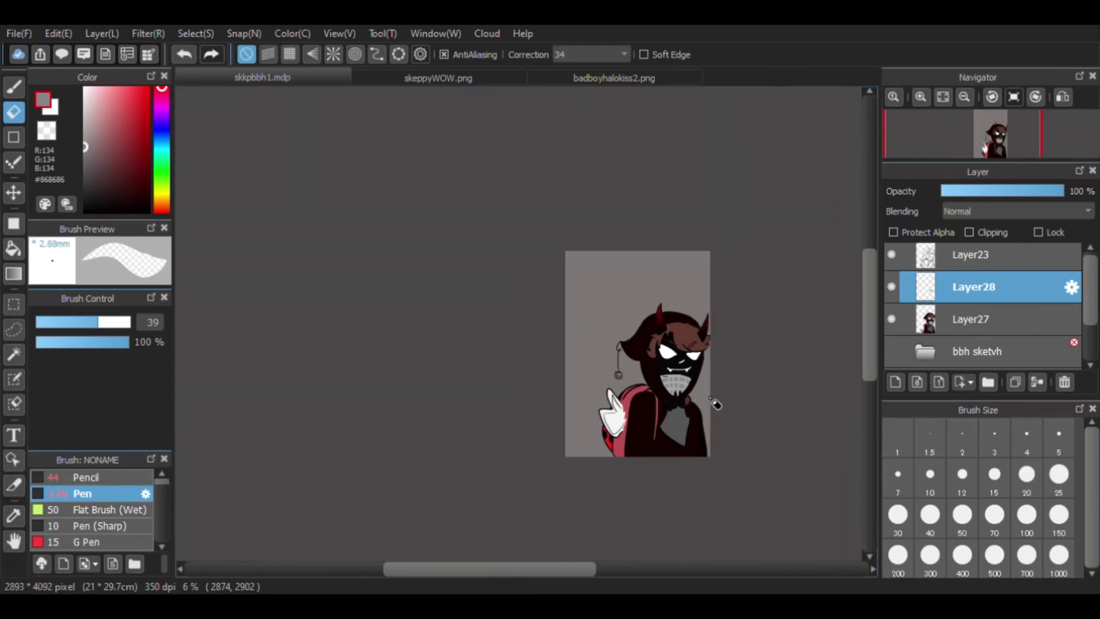
# Fill the hanging cube charm with mint green shades and its mouth with red #FF0000.
pyautogui.scroll(3, 708, 403)
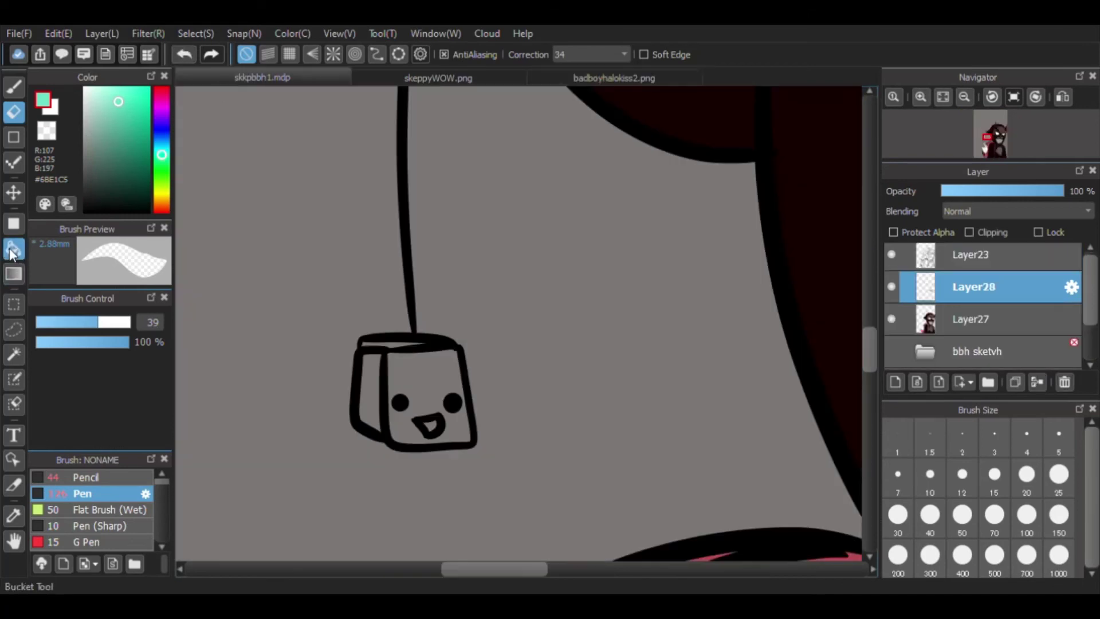
pyautogui.click(10, 249)
pyautogui.click(405, 441)
pyautogui.scroll(-3, 643, 364)
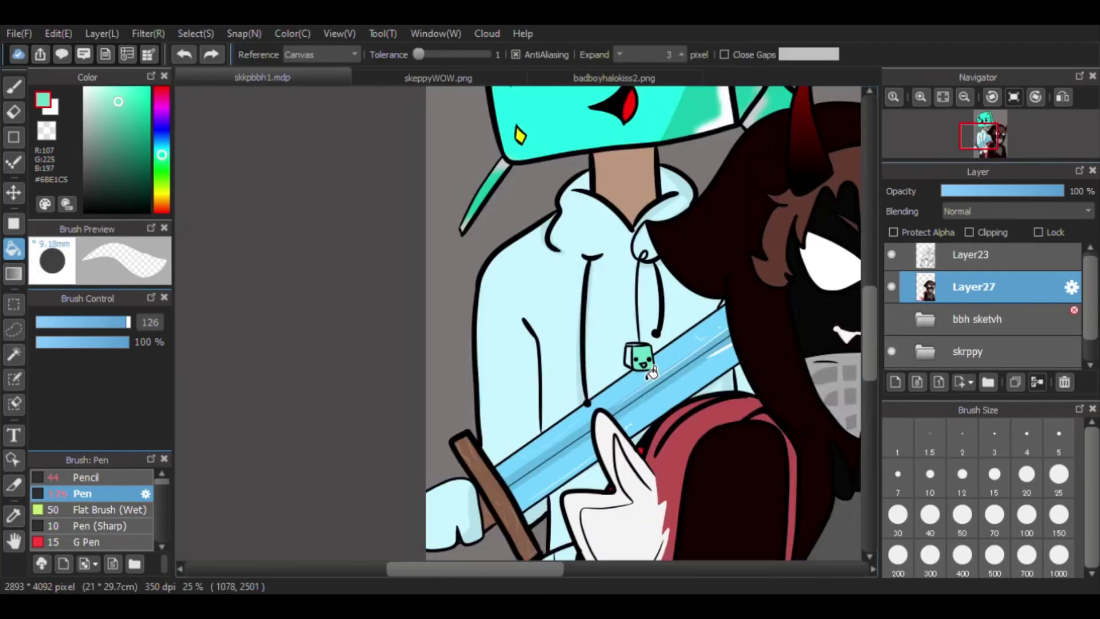
pyautogui.scroll(10, 594, 351)
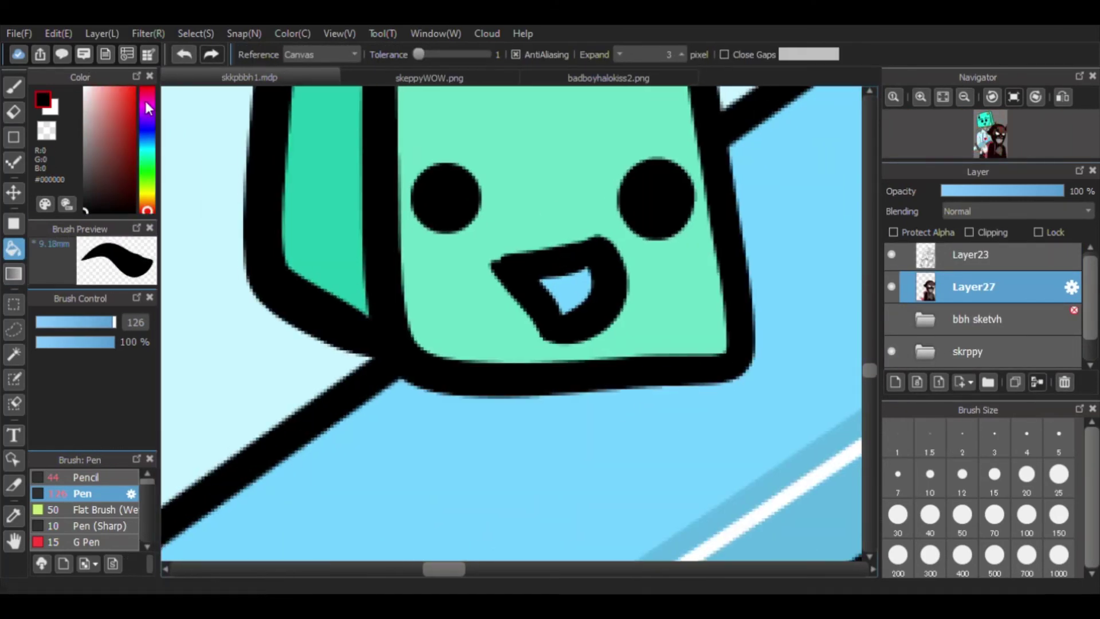
pyautogui.scroll(-9, 728, 399)
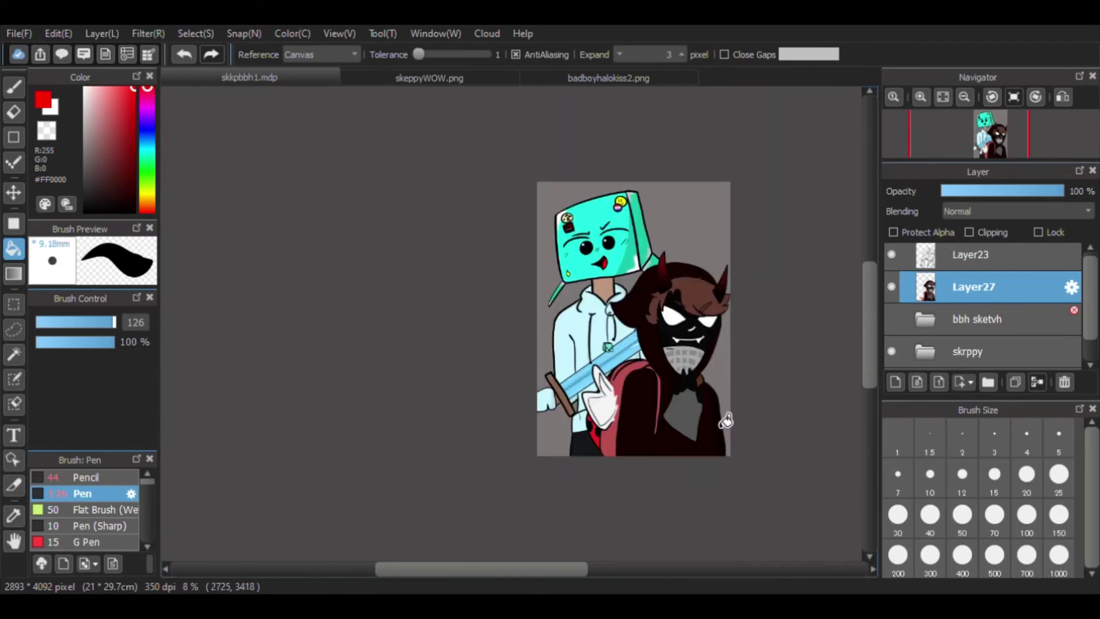
# Hide the skrppy folder and add a new layer clipped to Layer27.
pyautogui.click(891, 351)
pyautogui.click(895, 382)
pyautogui.click(969, 232)
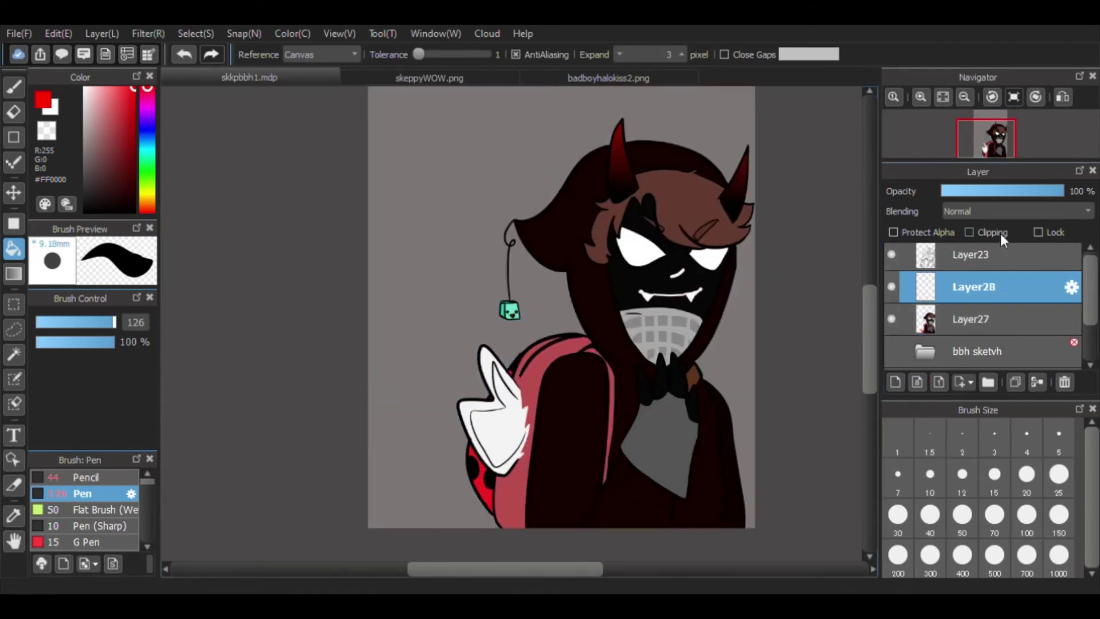
# Paint shadows on the hoodie body and sleeve with a 126 pixel pen in #0F0100.
pyautogui.press('b')
pyautogui.scroll(5, 705, 393)
pyautogui.keyDown('alt'); pyautogui.click(641, 395); pyautogui.keyUp('alt')
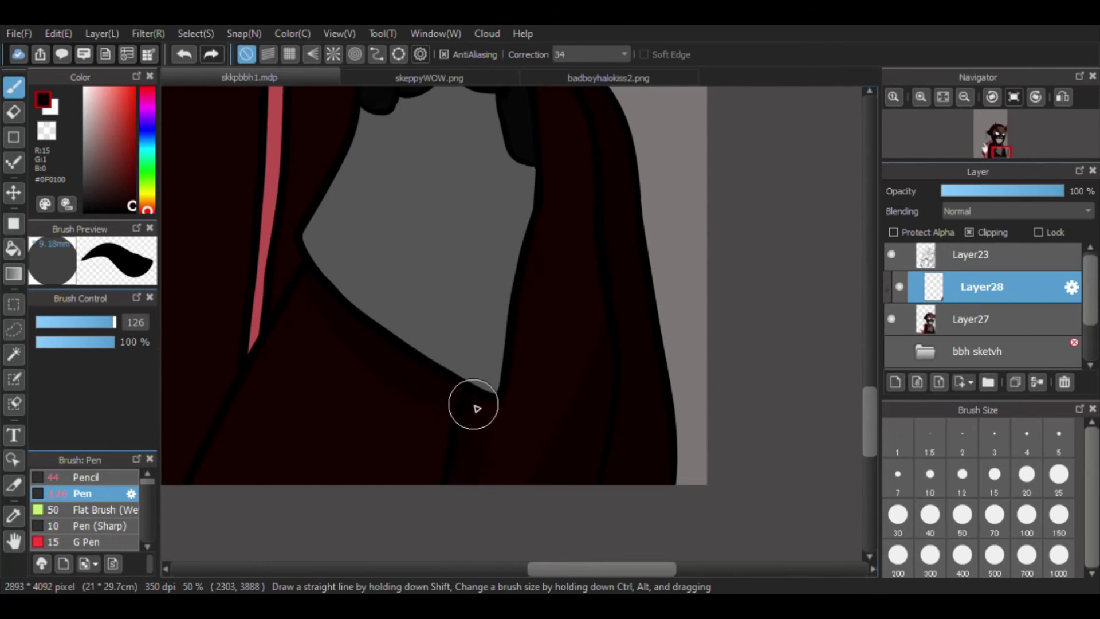
pyautogui.scroll(1, 540, 326)
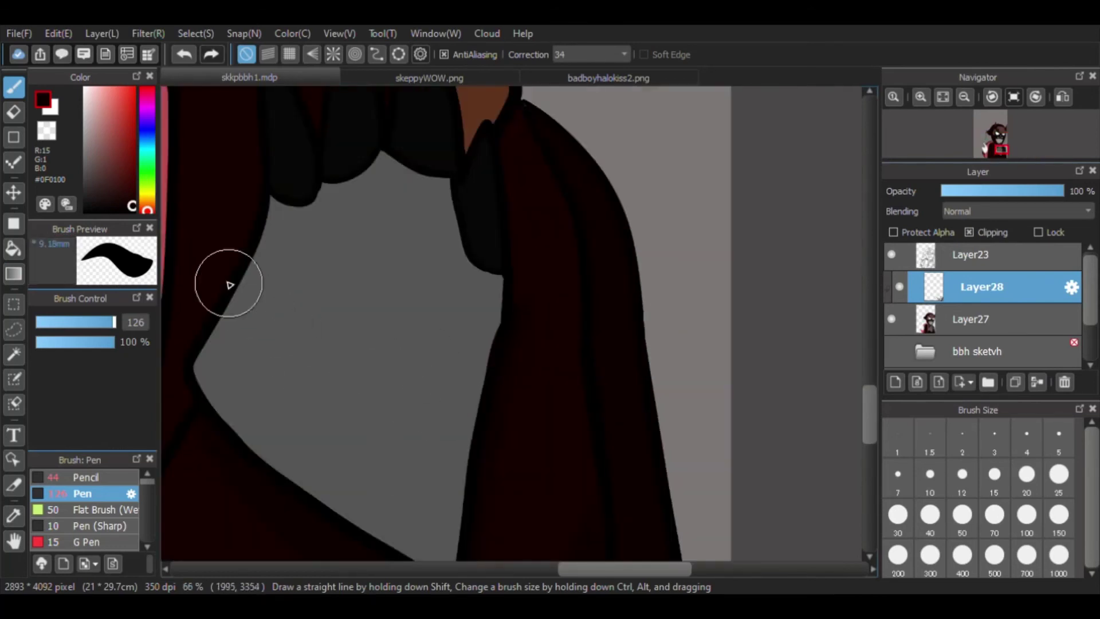
# Shade the grey shirt beneath the claws and along the sleeve edge with dark grey #343434.
pyautogui.keyDown('alt'); pyautogui.click(326, 352); pyautogui.keyUp('alt')
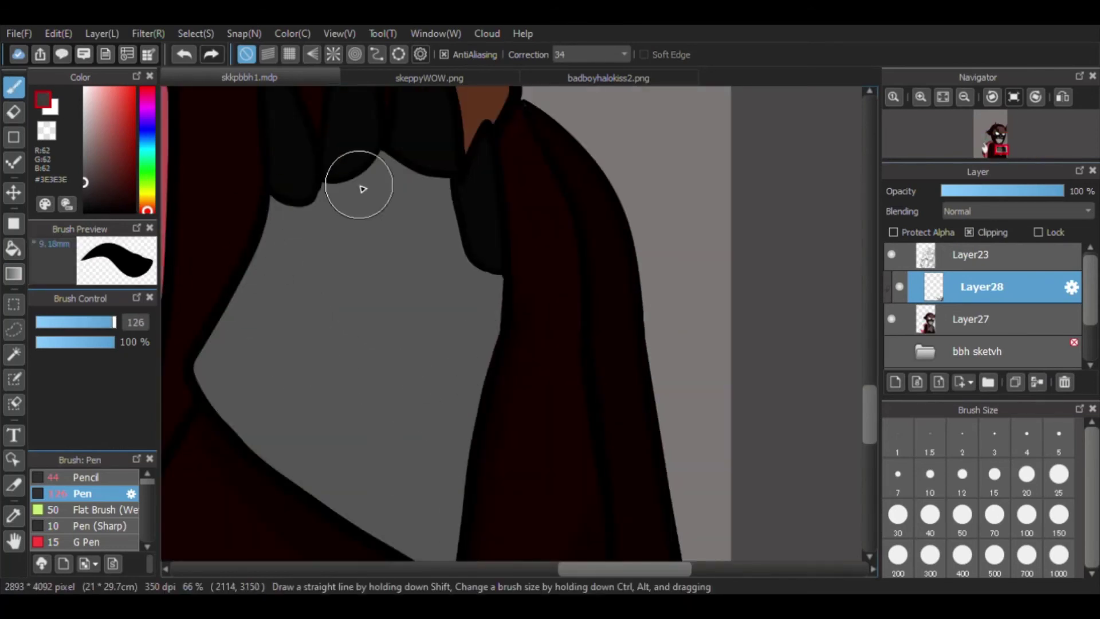
pyautogui.click(92, 153)
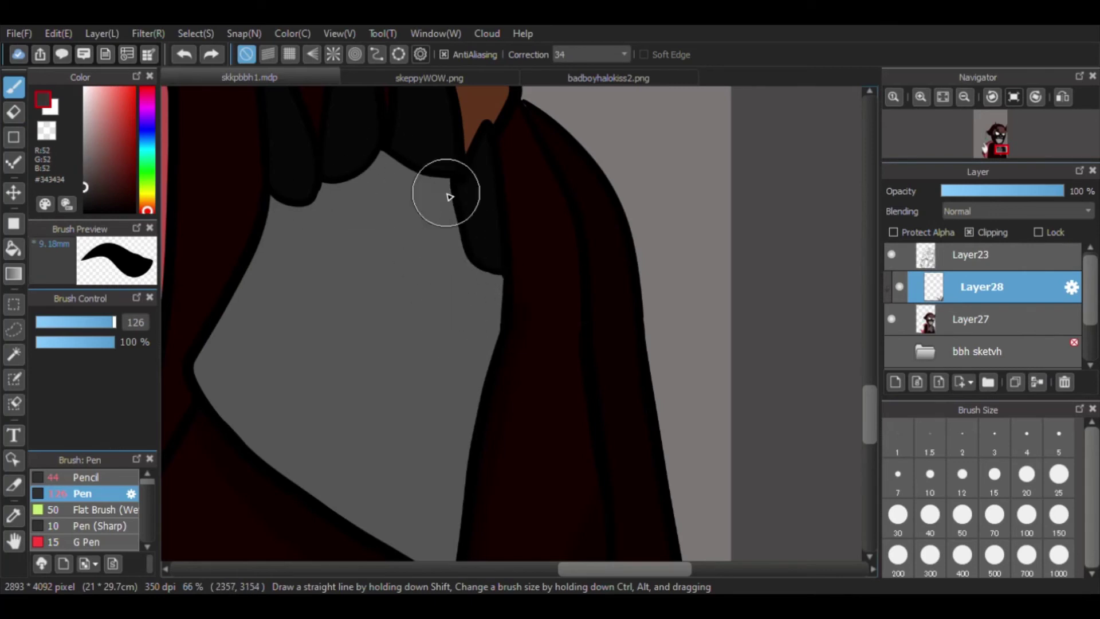
pyautogui.moveTo(411, 171)
pyautogui.mouseDown()
pyautogui.moveTo(447, 184)
pyautogui.moveTo(453, 251)
pyautogui.moveTo(491, 316)
pyautogui.moveTo(478, 423)
pyautogui.mouseUp()
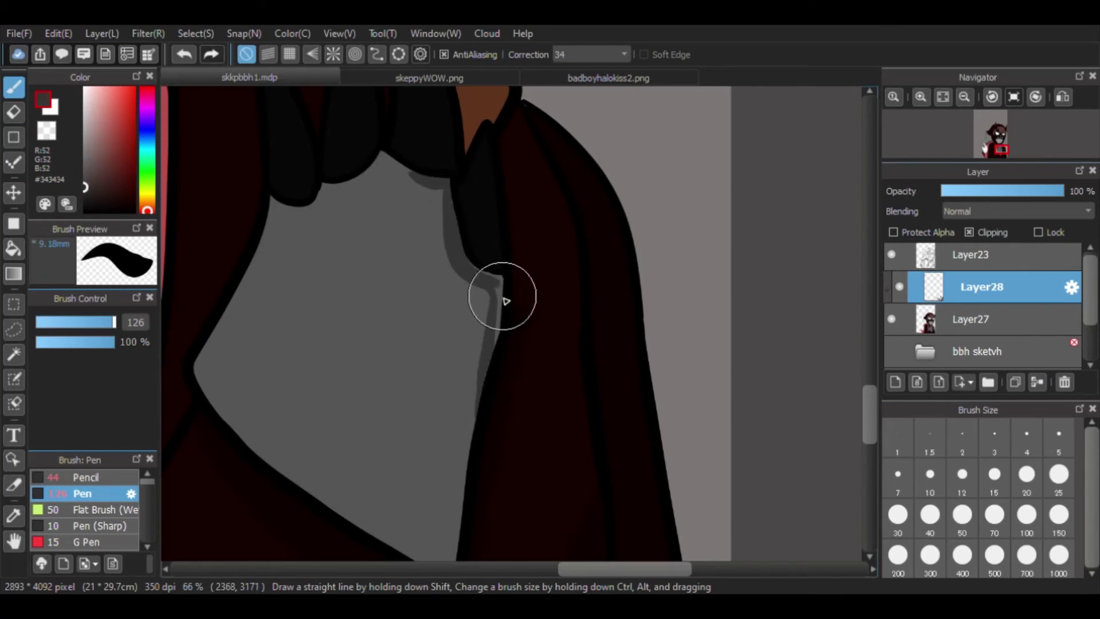
pyautogui.moveTo(506, 301); pyautogui.dragTo(469, 266)
pyautogui.scroll(-5, 458, 252)
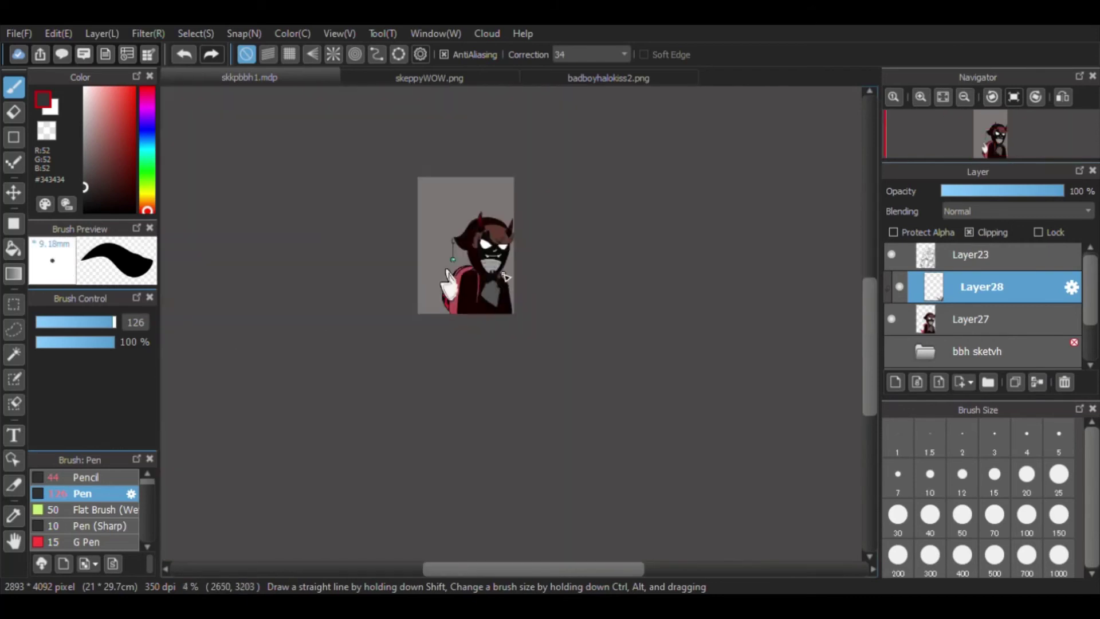
# Shade the upper right edge of the checkered lower-face panel with grey #939393.
pyautogui.scroll(5, 503, 307)
pyautogui.keyDown('alt'); pyautogui.click(504, 307); pyautogui.keyUp('alt')
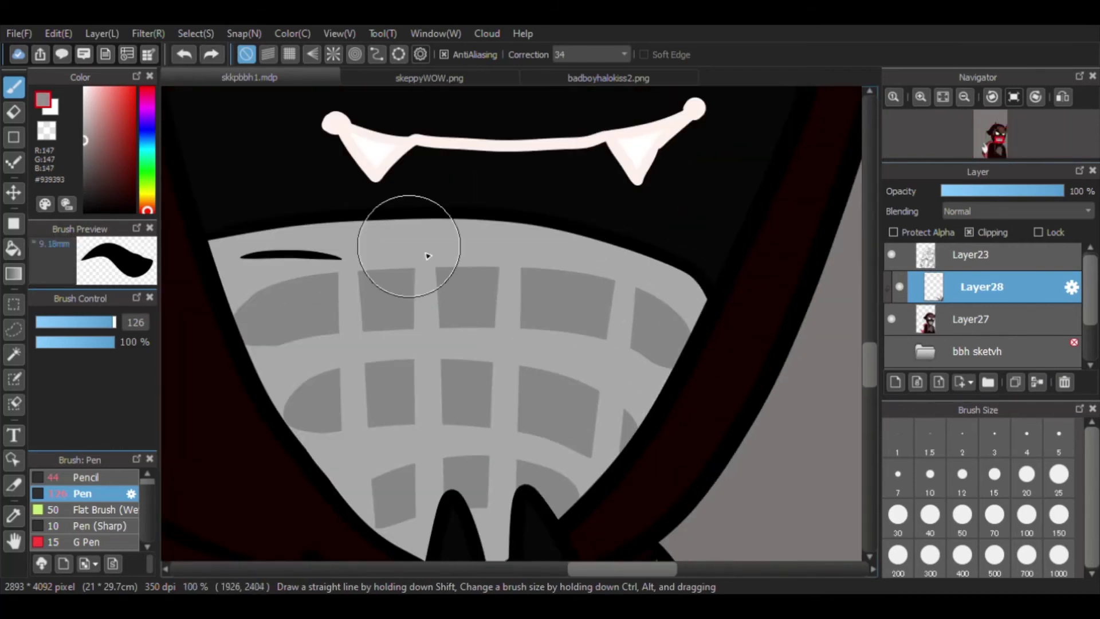
pyautogui.moveTo(424, 253)
pyautogui.mouseDown()
pyautogui.moveTo(548, 242)
pyautogui.moveTo(683, 290)
pyautogui.moveTo(676, 301)
pyautogui.moveTo(682, 278)
pyautogui.mouseUp()
pyautogui.keyDown('alt'); pyautogui.click(683, 278); pyautogui.keyUp('alt')
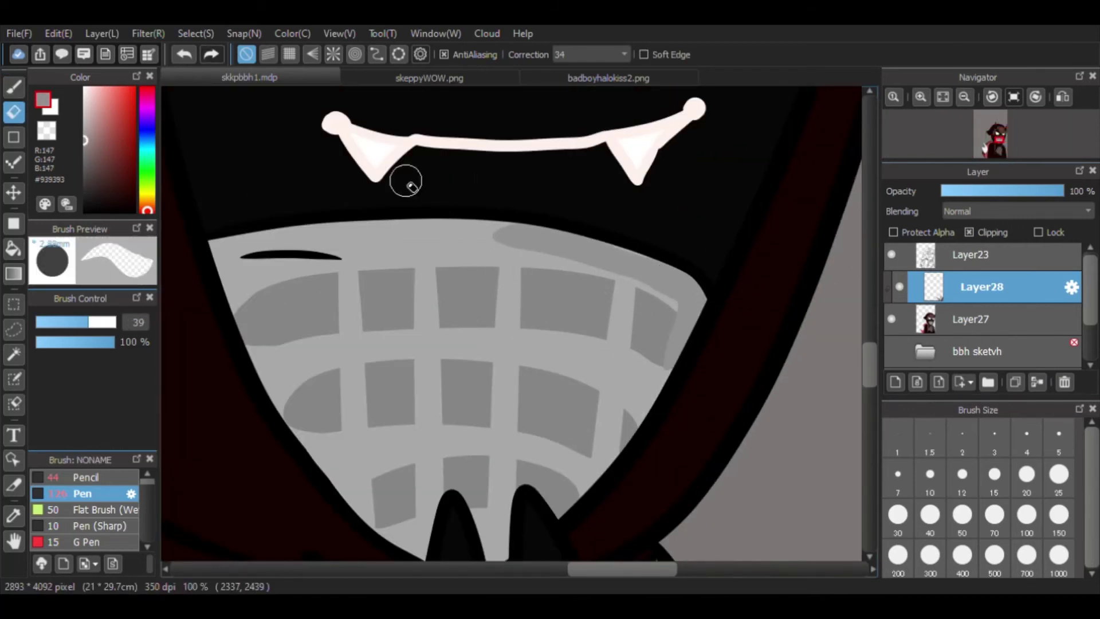
pyautogui.keyDown('alt'); pyautogui.click(405, 177); pyautogui.keyUp('alt')
pyautogui.scroll(-5, 405, 177)
pyautogui.scroll(3, 564, 442)
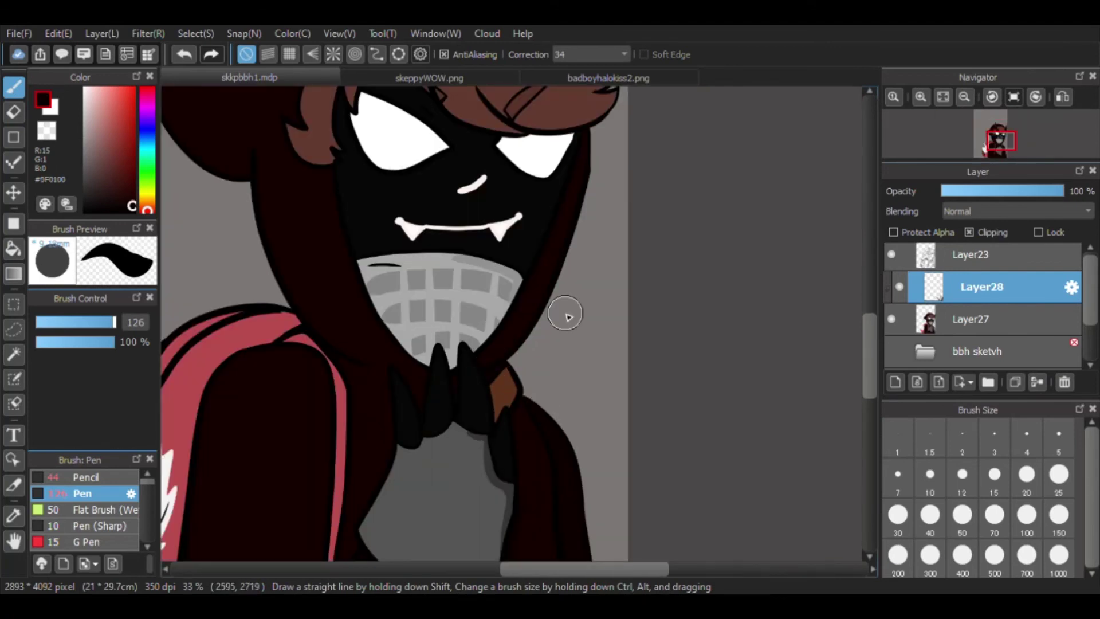
# Shade the edges of the brown patch beside the claws with dark brown #462512.
pyautogui.scroll(2, 555, 376)
pyautogui.keyDown('alt'); pyautogui.click(423, 389); pyautogui.keyUp('alt')
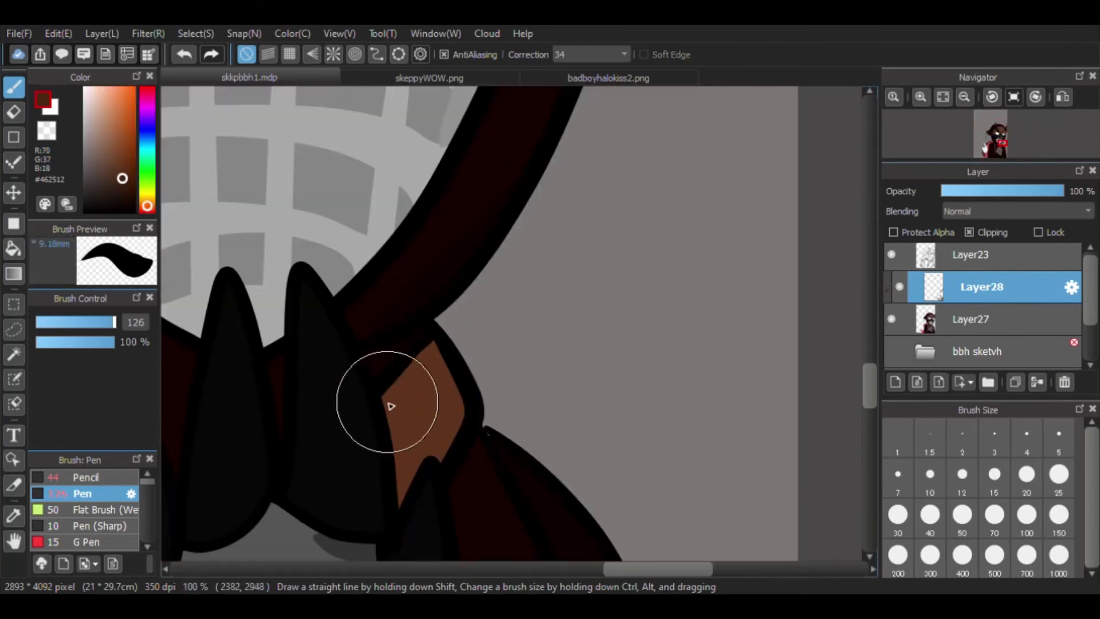
pyautogui.keyDown('alt'); pyautogui.click(466, 420); pyautogui.keyUp('alt')
pyautogui.scroll(2, 467, 419)
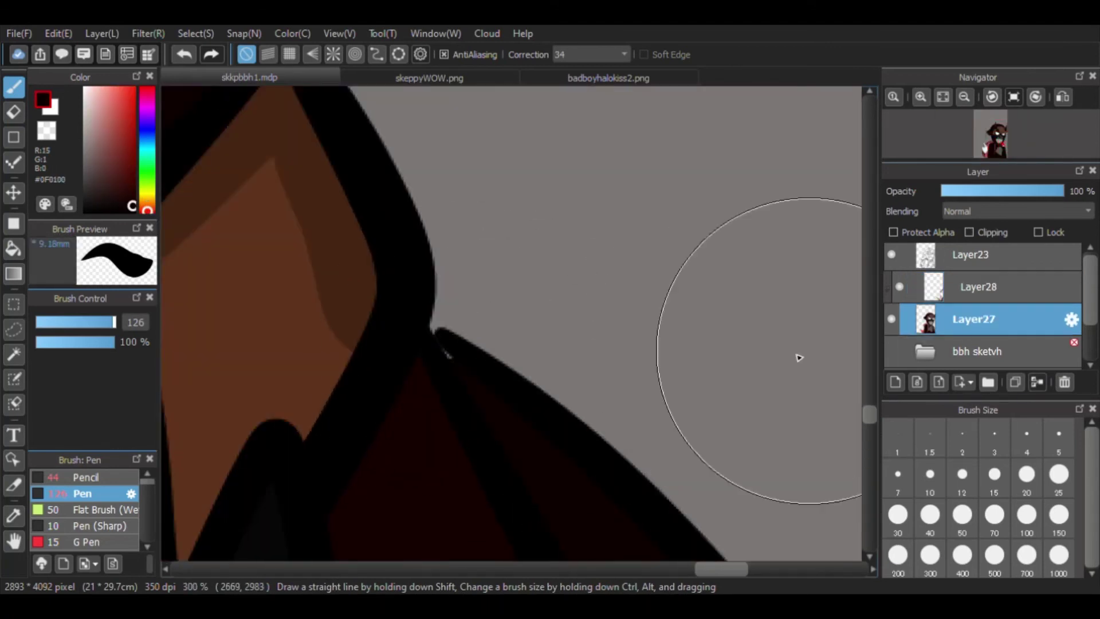
pyautogui.scroll(-2, 452, 386)
# Shade the right hair tufts and the lower edge of the fringe with dark brown #4B2C22 on Layer28.
pyautogui.click(973, 289)
pyautogui.scroll(-5, 629, 255)
pyautogui.scroll(1, 629, 255)
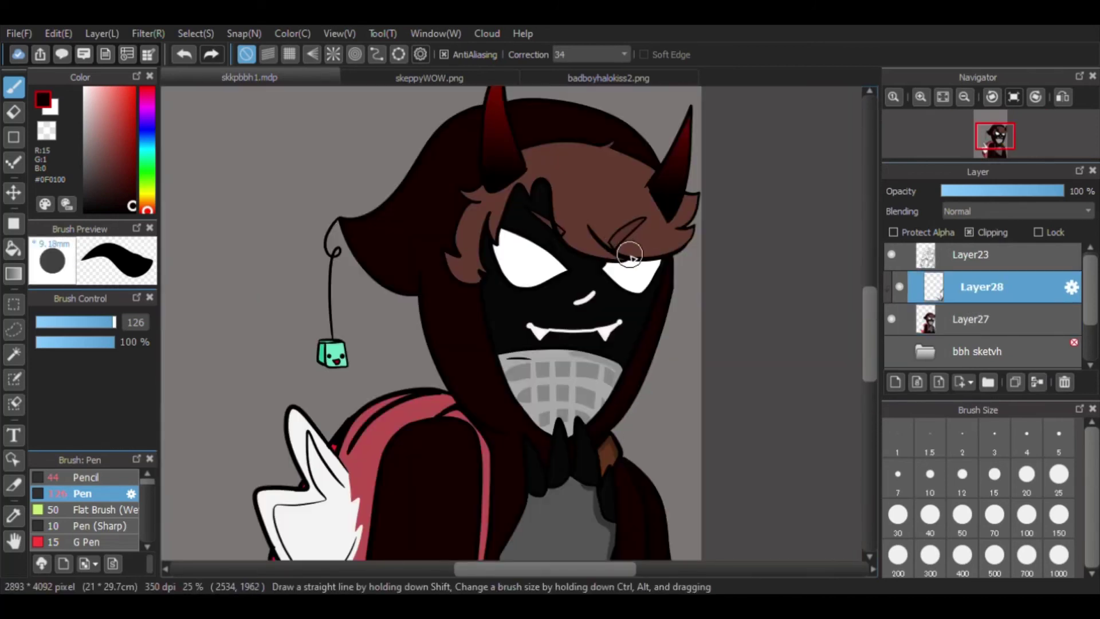
pyautogui.scroll(3, 589, 177)
pyautogui.keyDown('alt'); pyautogui.click(781, 264); pyautogui.keyUp('alt')
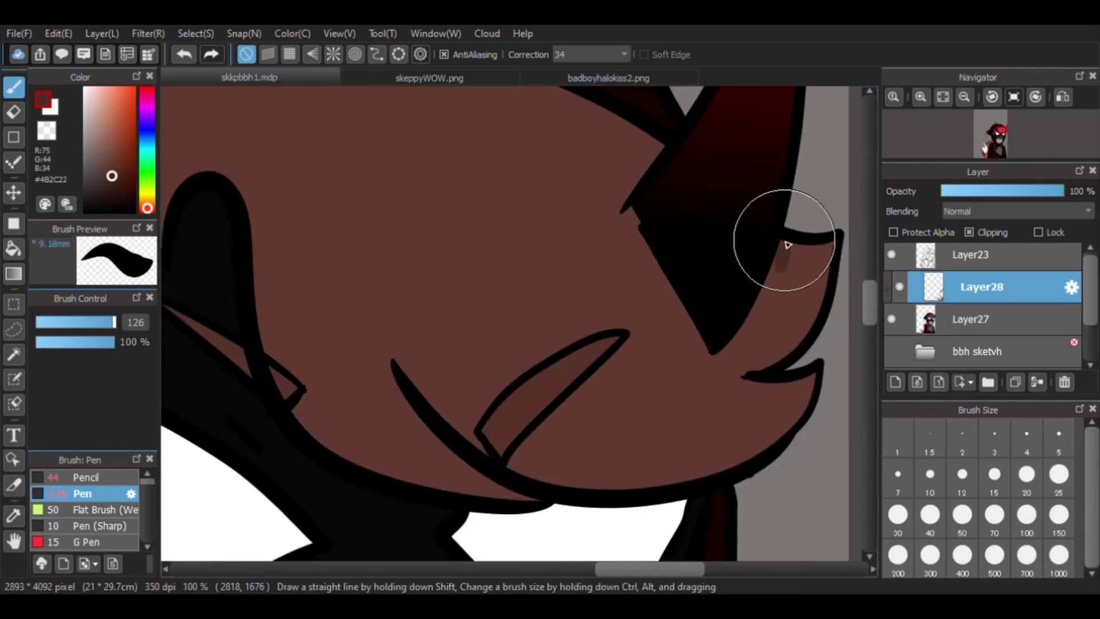
pyautogui.moveTo(787, 244)
pyautogui.mouseDown()
pyautogui.moveTo(776, 362)
pyautogui.moveTo(784, 394)
pyautogui.moveTo(813, 390)
pyautogui.moveTo(715, 475)
pyautogui.moveTo(584, 488)
pyautogui.mouseUp()
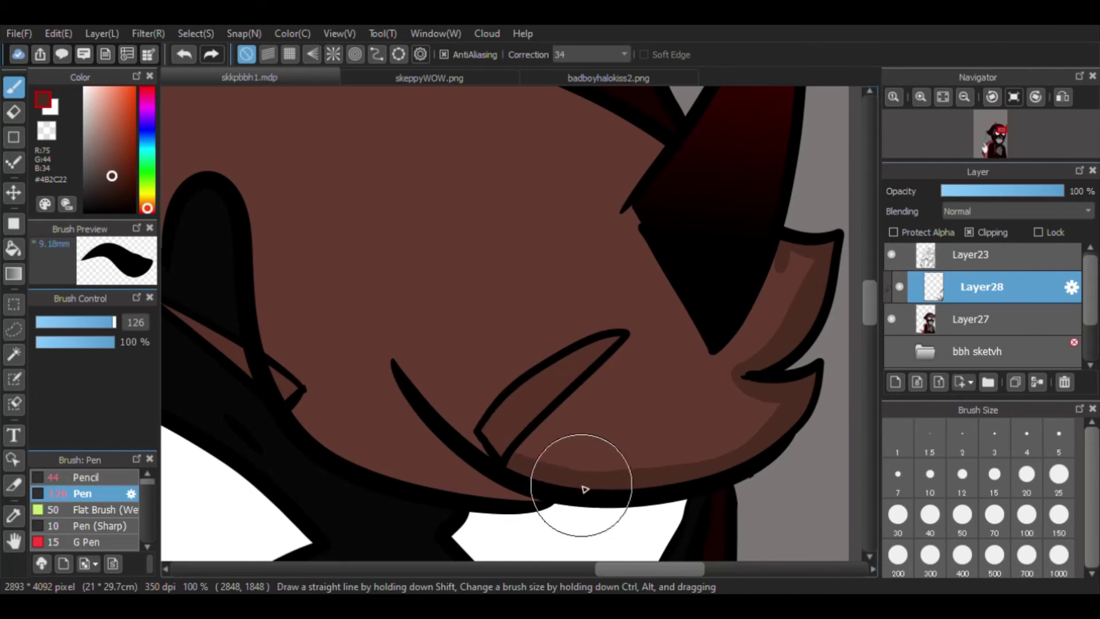
pyautogui.scroll(-2, 534, 361)
pyautogui.scroll(1, 430, 348)
pyautogui.moveTo(404, 337)
pyautogui.mouseDown()
pyautogui.moveTo(443, 450)
pyautogui.moveTo(546, 512)
pyautogui.mouseUp()
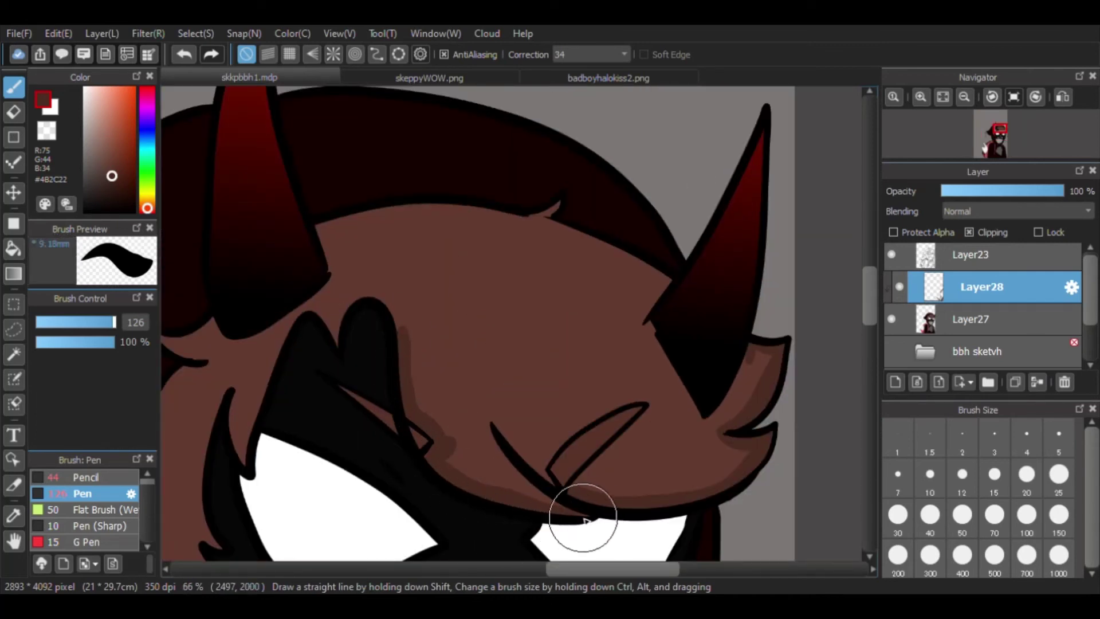
# Dab pale #DDC9C3 highlights onto the left hair strands below the horn.
pyautogui.scroll(-3, 582, 519)
pyautogui.scroll(2, 401, 343)
pyautogui.click(90, 104)
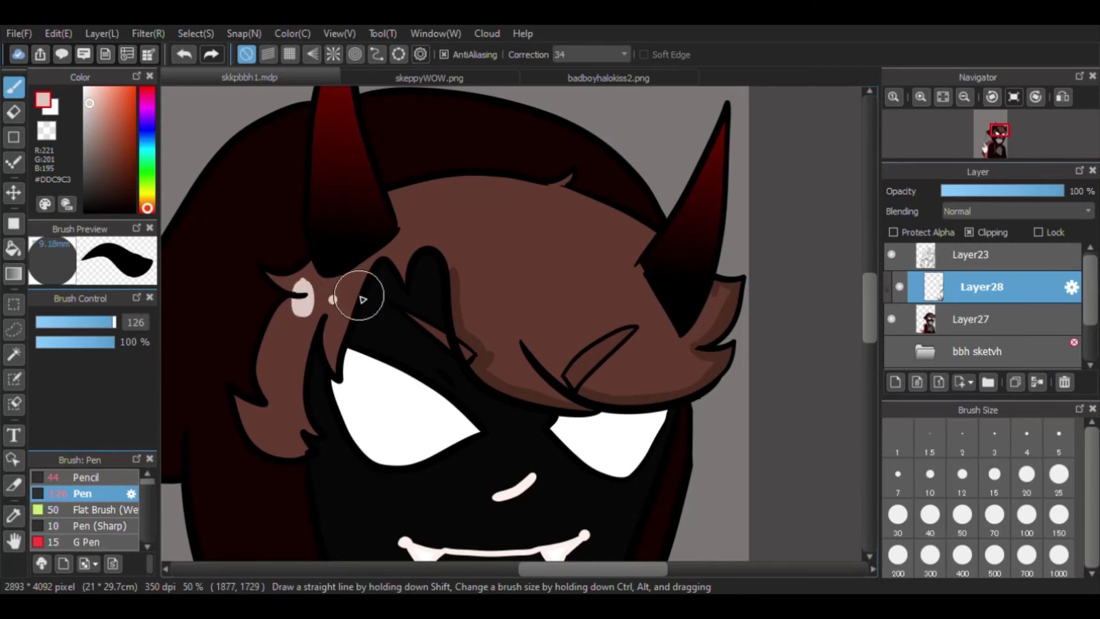
# Shade the pink backpack's top edge, the area beneath the white wing and the lower left edge with dark red #843232.
pyautogui.scroll(-3, 362, 299)
pyautogui.scroll(3, 366, 321)
pyautogui.keyDown('alt'); pyautogui.click(366, 321); pyautogui.keyUp('alt')
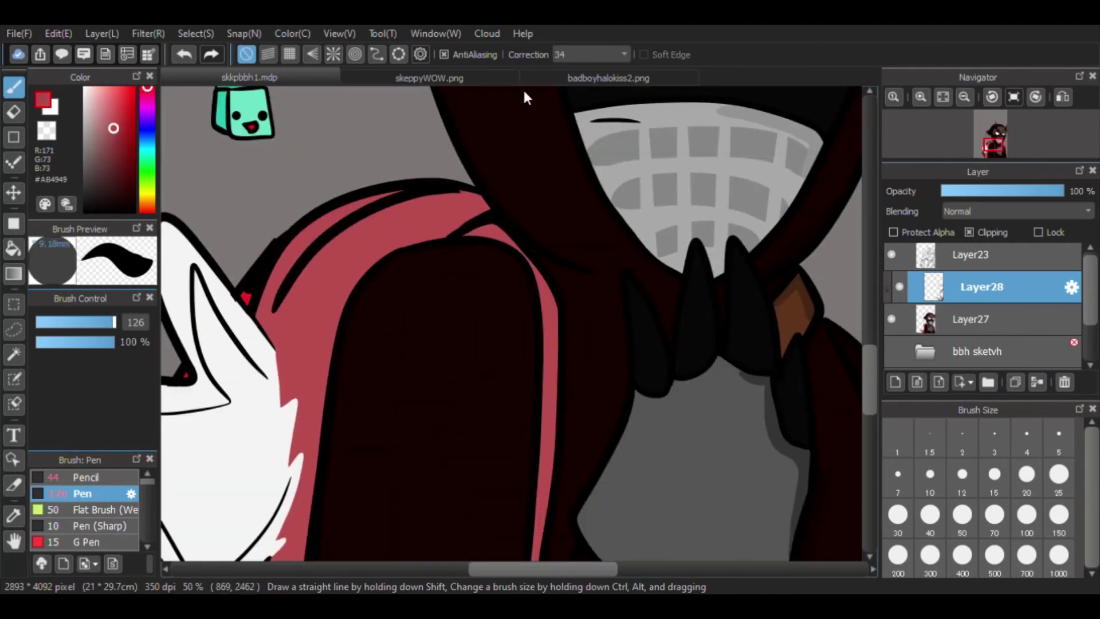
pyautogui.moveTo(367, 220); pyautogui.dragTo(465, 199)
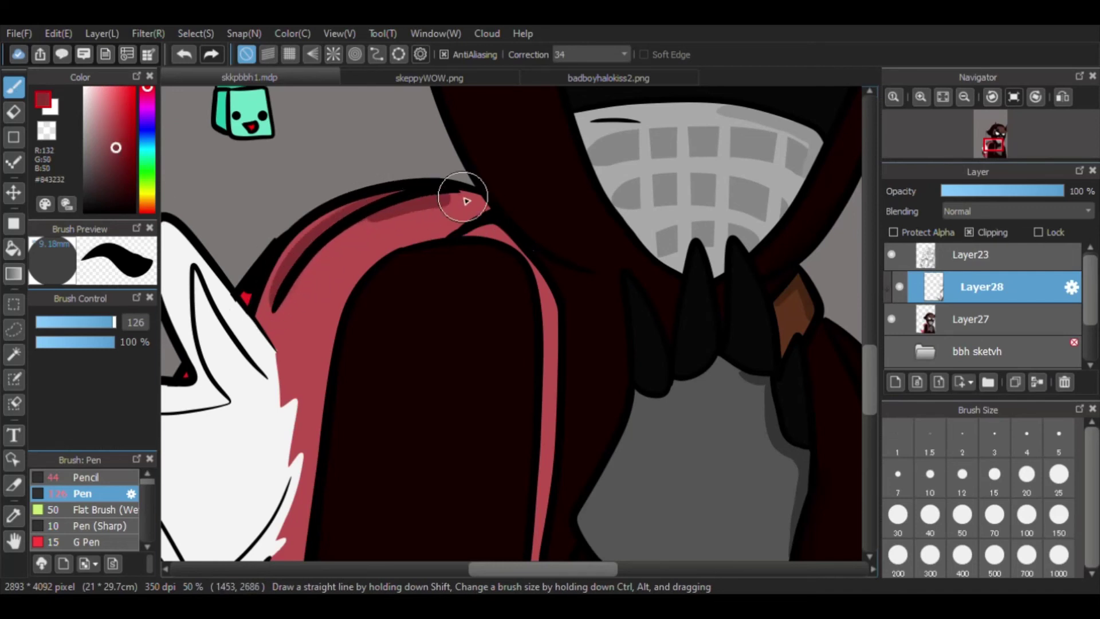
pyautogui.scroll(-1, 523, 252)
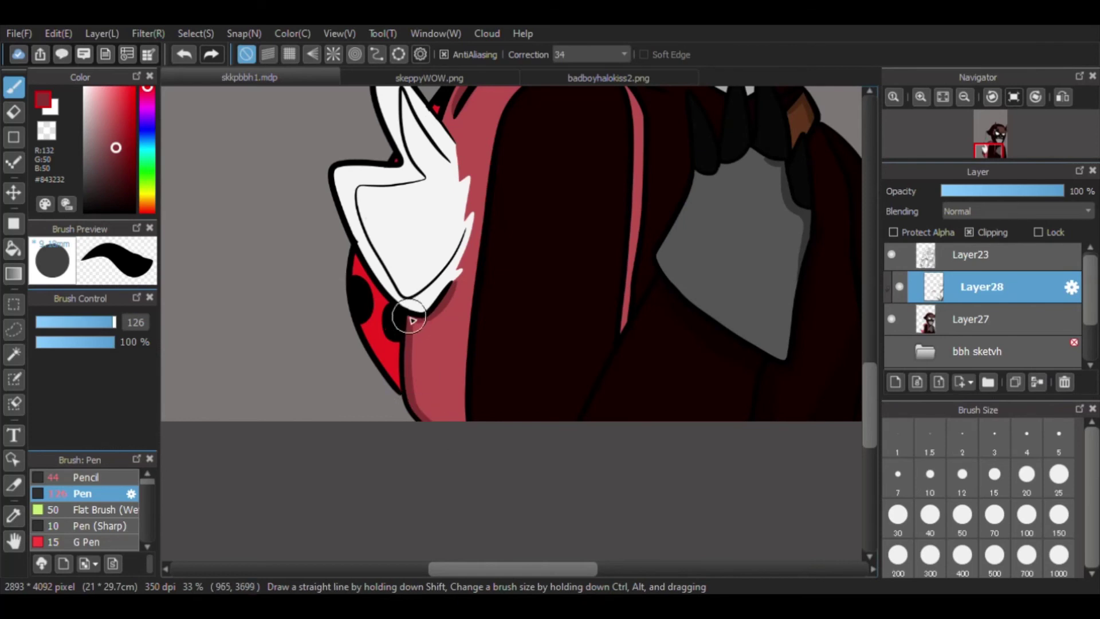
pyautogui.scroll(1, 413, 203)
# Paint bright highlight strokes inside the white wing and shade its upper left edge with light grey.
pyautogui.keyDown('alt'); pyautogui.click(466, 393); pyautogui.keyUp('alt')
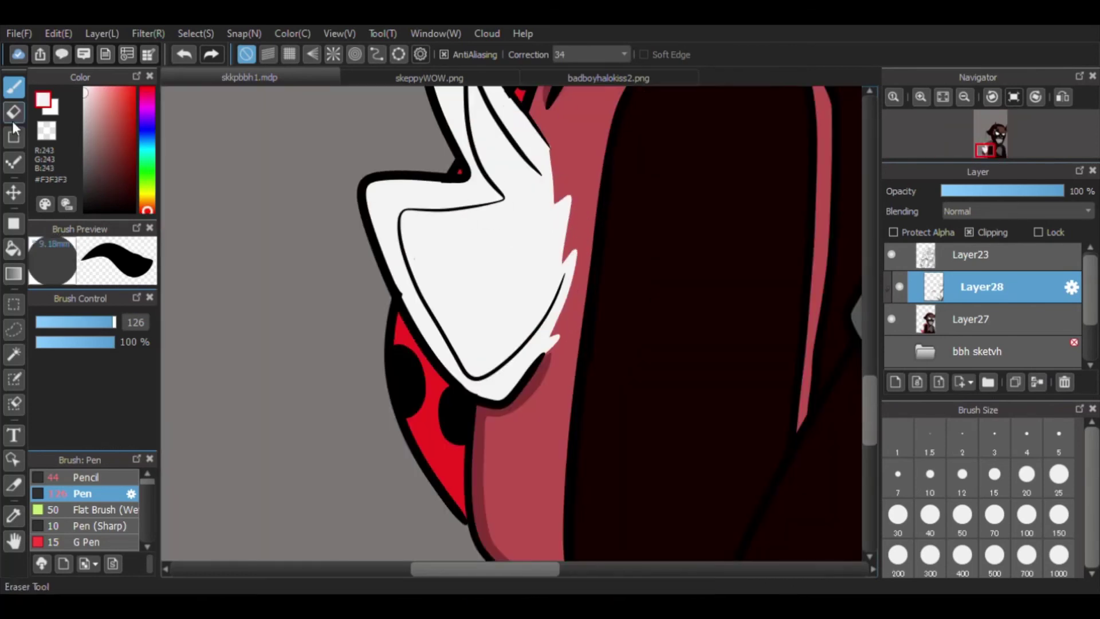
pyautogui.moveTo(496, 135)
pyautogui.mouseDown()
pyautogui.moveTo(481, 346)
pyautogui.moveTo(518, 297)
pyautogui.mouseUp()
pyautogui.keyDown('alt'); pyautogui.click(342, 180); pyautogui.keyUp('alt')
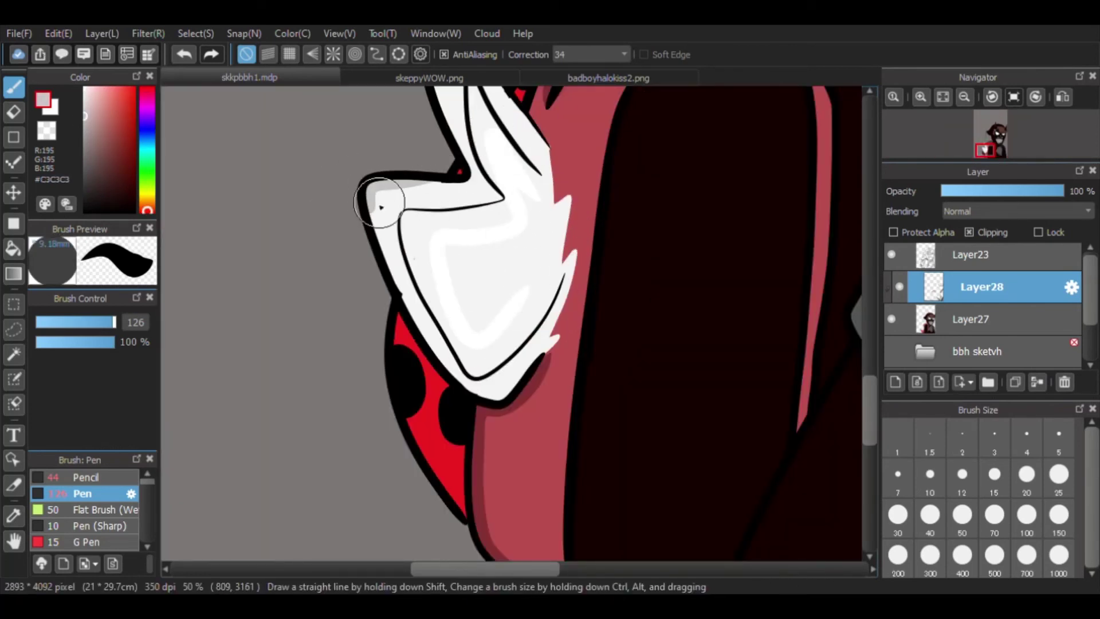
# Shade the outer edge of the black-spotted red patch below the wing with red #CD2222.
pyautogui.click(127, 111)
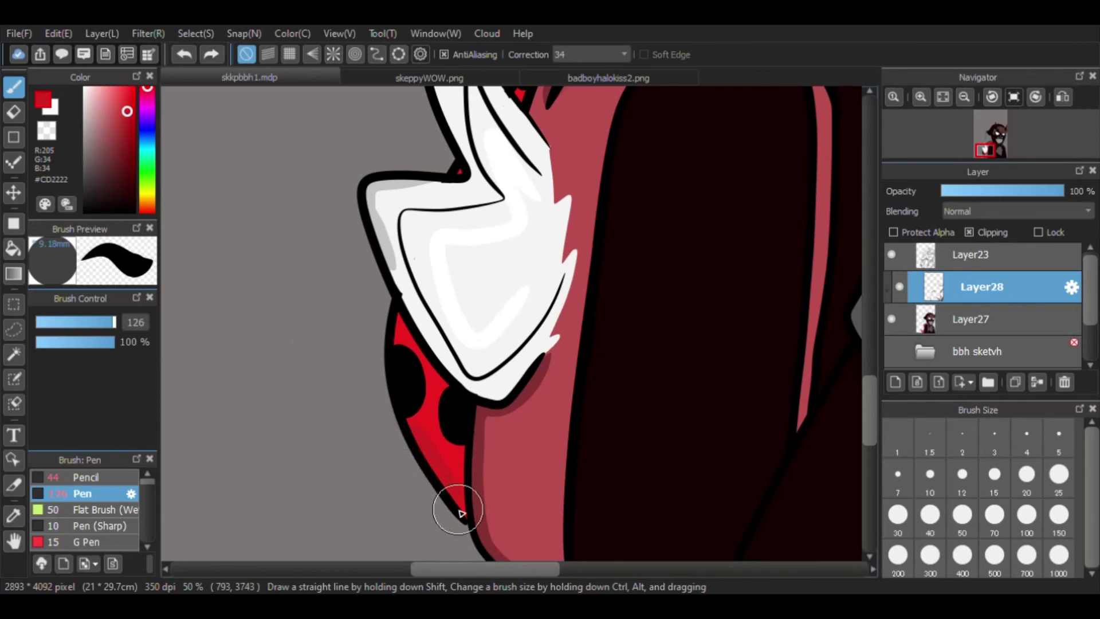
pyautogui.scroll(-3, 446, 484)
# Draw white #FFFFFF corner highlights on the front face of the hanging cube charm with a 5.8 pen.
pyautogui.press('x')
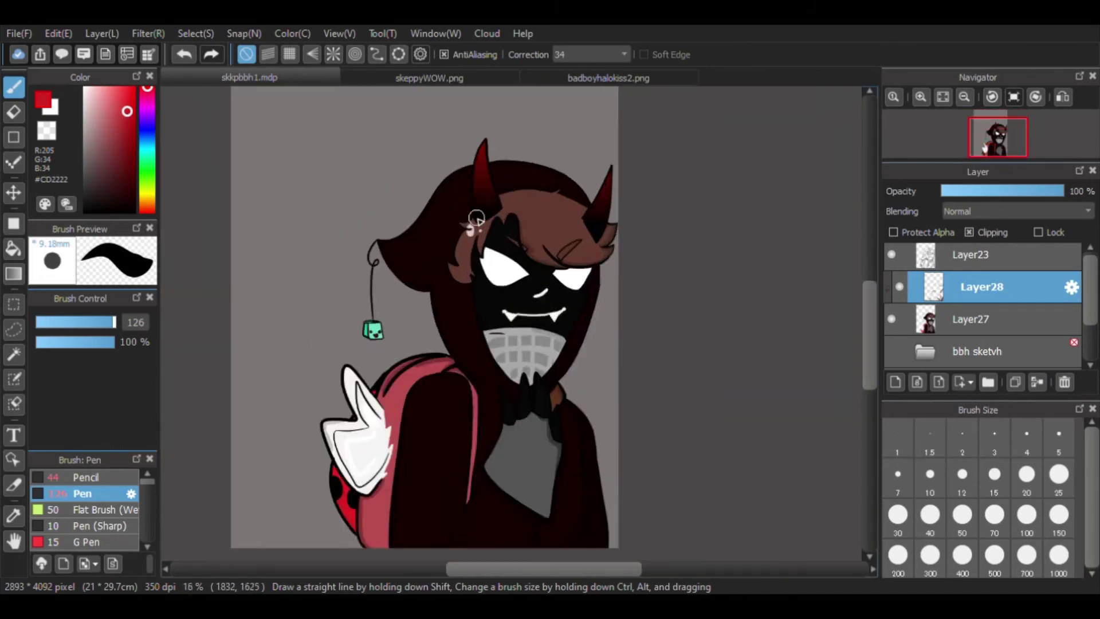
pyautogui.scroll(6, 408, 311)
pyautogui.moveTo(309, 294); pyautogui.dragTo(323, 301)
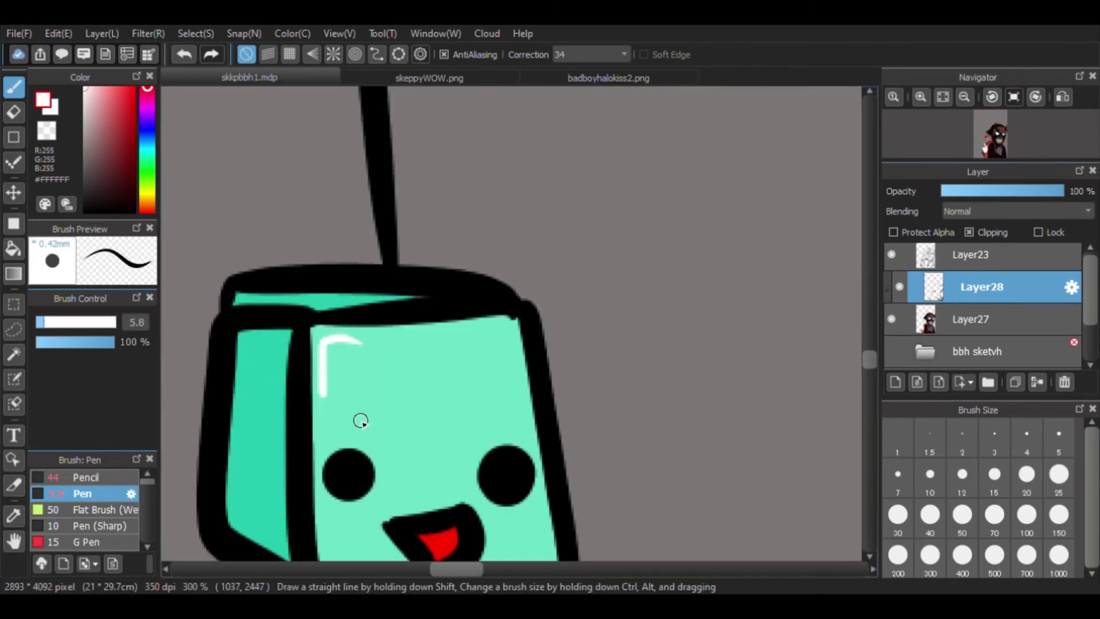
pyautogui.scroll(-5, 360, 421)
pyautogui.scroll(2, 723, 361)
pyautogui.scroll(-2, 265, 214)
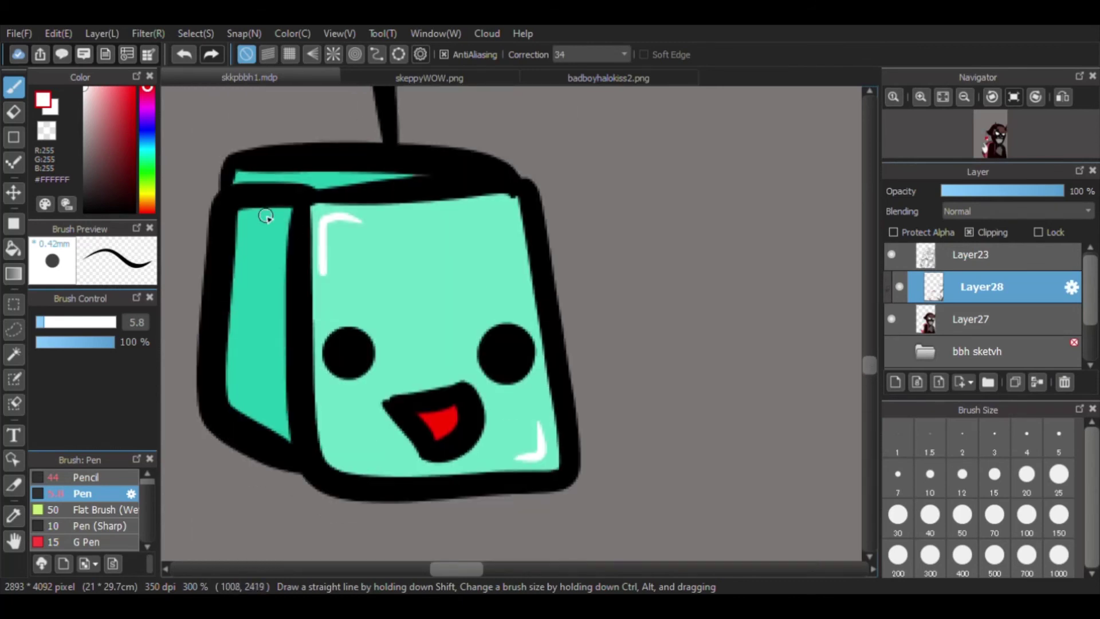
pyautogui.scroll(-3, 265, 380)
# Merge the clipped shading layer into Layer27 and add an empty unclipped layer above Layer23.
pyautogui.click(1040, 384)
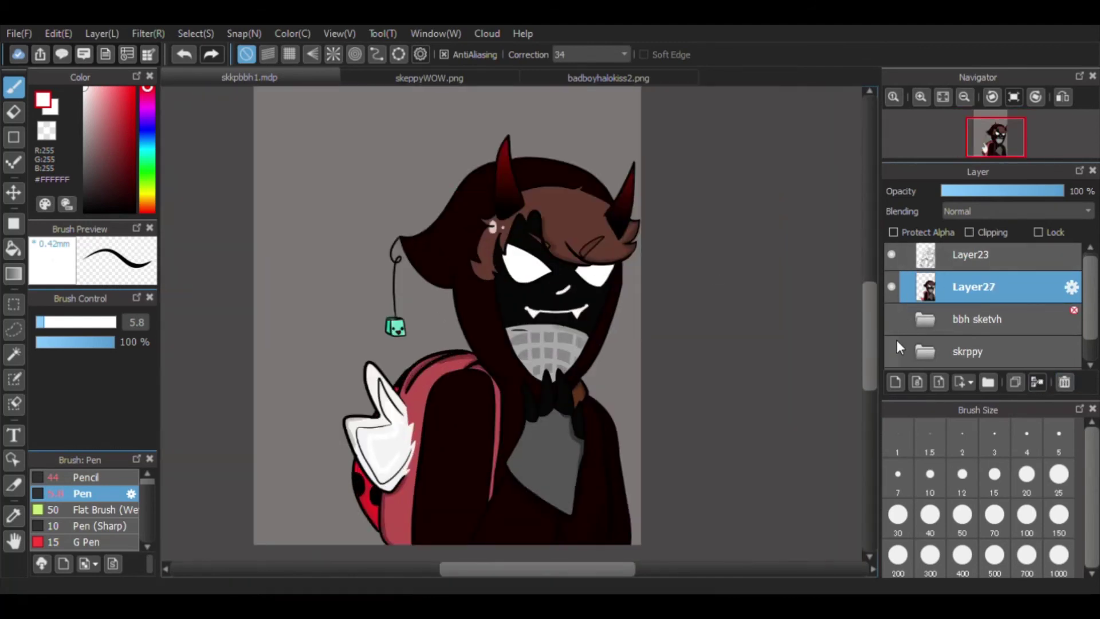
pyautogui.hotkey('ctrl', 'z')
pyautogui.scroll(2, 576, 279)
pyautogui.moveTo(973, 286); pyautogui.dragTo(940, 240)
pyautogui.scroll(-2, 103, 545)
# Airbrush a soft white glow around both eyes on Layer28 at size 344 and 5% opacity.
pyautogui.click(94, 513)
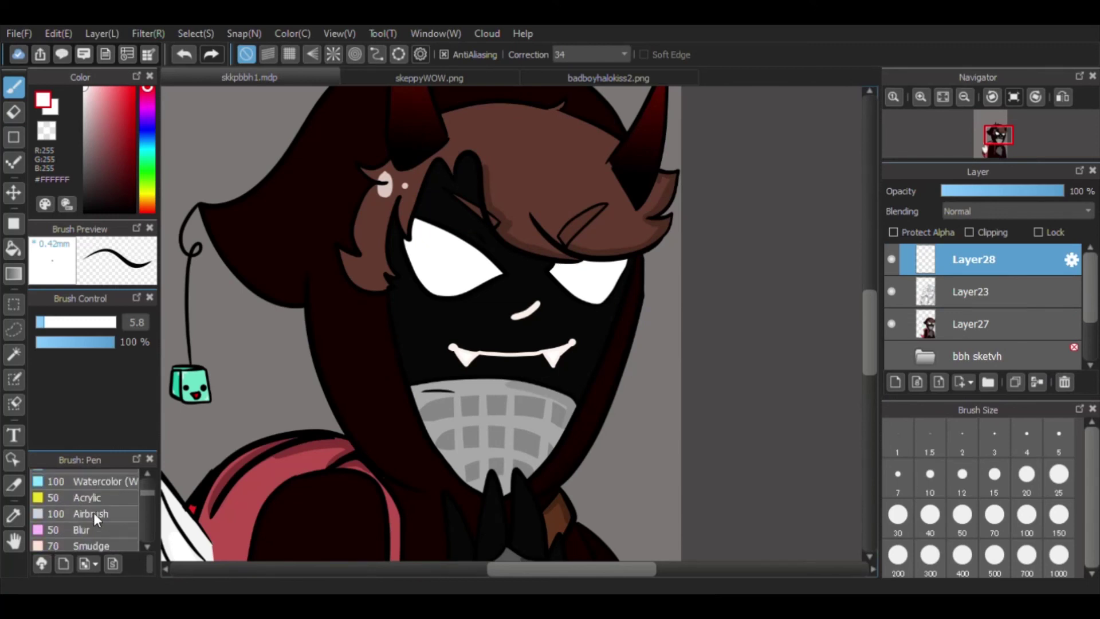
pyautogui.moveTo(46, 344); pyautogui.dragTo(40, 342)
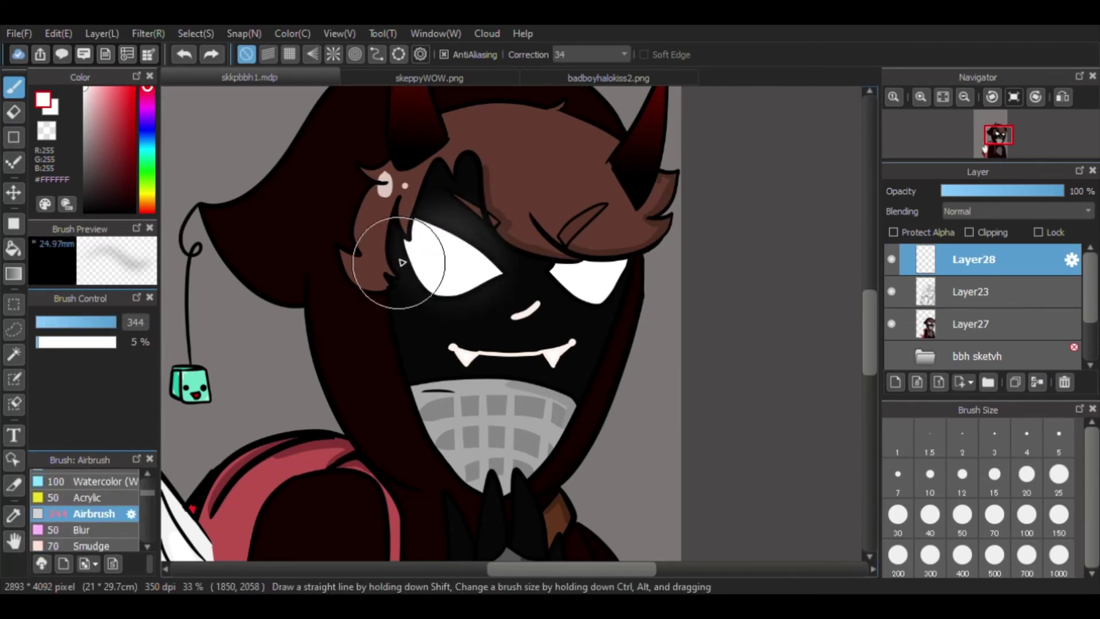
pyautogui.moveTo(560, 216); pyautogui.dragTo(613, 247)
pyautogui.scroll(-3, 619, 330)
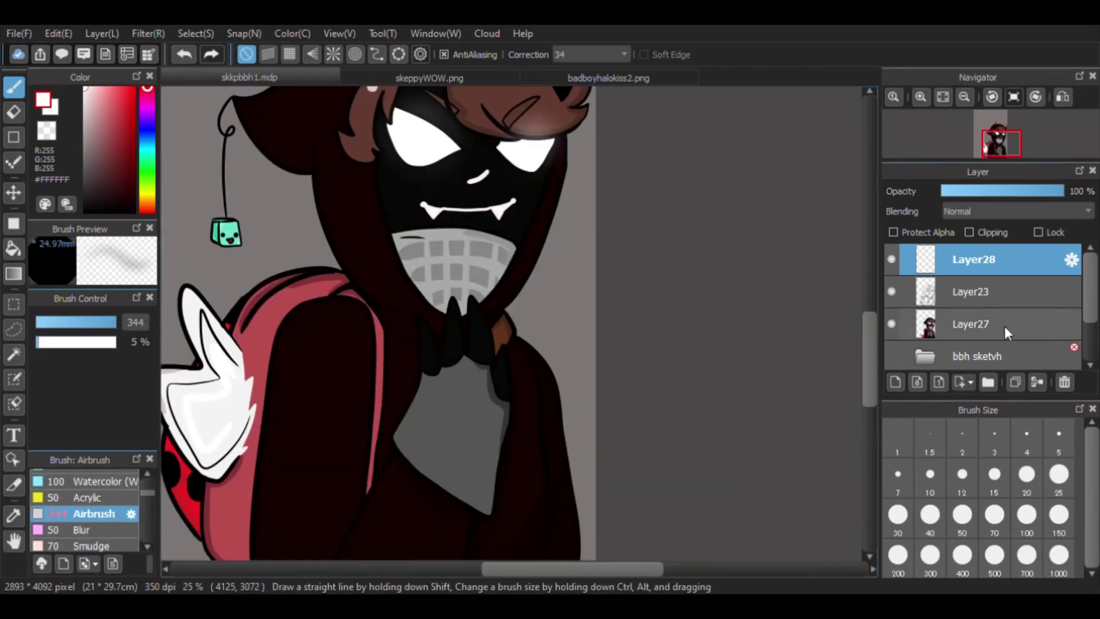
# Make the skrppy folder visible so both characters show together.
pyautogui.scroll(-2, 1004, 325)
pyautogui.click(892, 349)
pyautogui.scroll(-5, 773, 253)
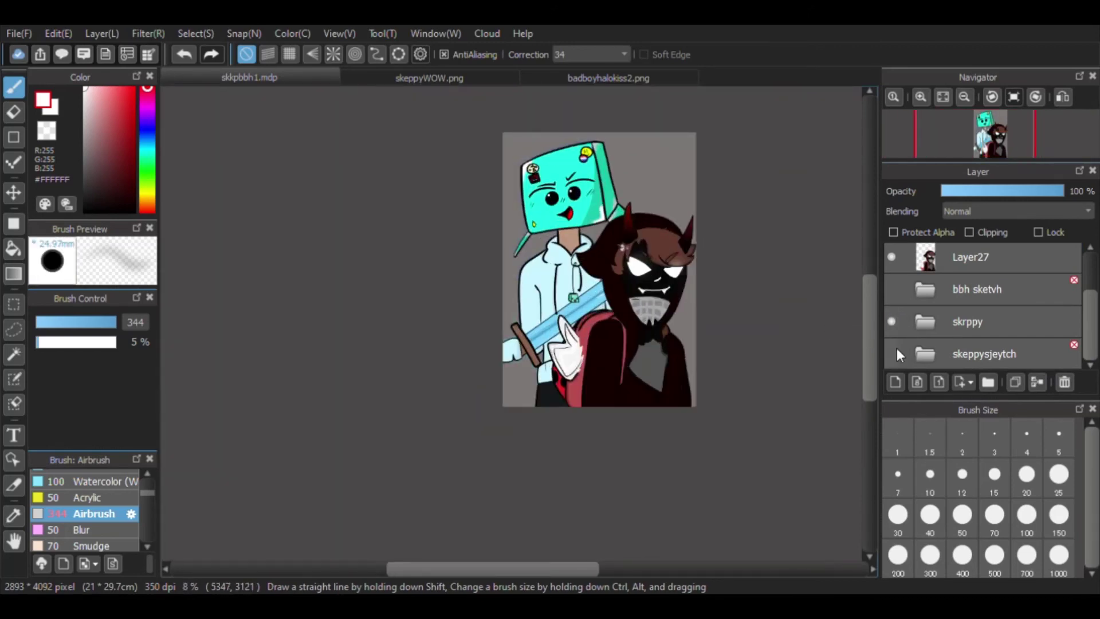
pyautogui.scroll(3, 709, 221)
pyautogui.scroll(2, 560, 240)
pyautogui.scroll(2, 891, 306)
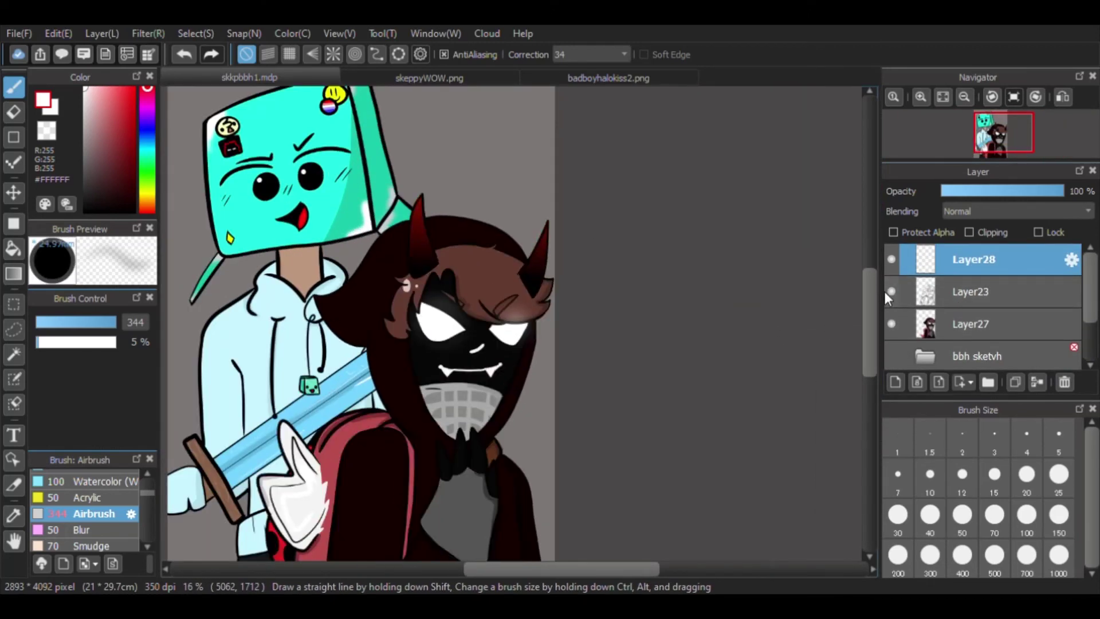
# Group Layer28, Layer23 and Layer27 into a folder named bbh and collapse it.
pyautogui.click(1014, 382)
pyautogui.click(967, 343)
pyautogui.scroll(1, 966, 344)
pyautogui.click(963, 259)
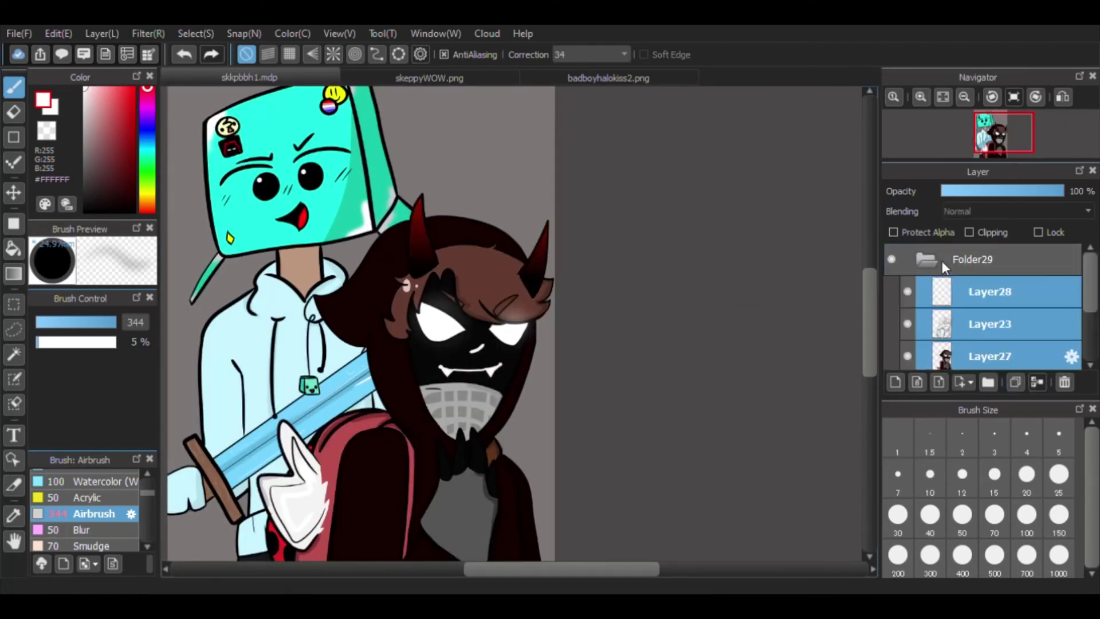
pyautogui.click(925, 259)
pyautogui.hotkey('ctrl', 't')
pyautogui.scroll(-2, 576, 422)
pyautogui.scroll(15, 576, 423)
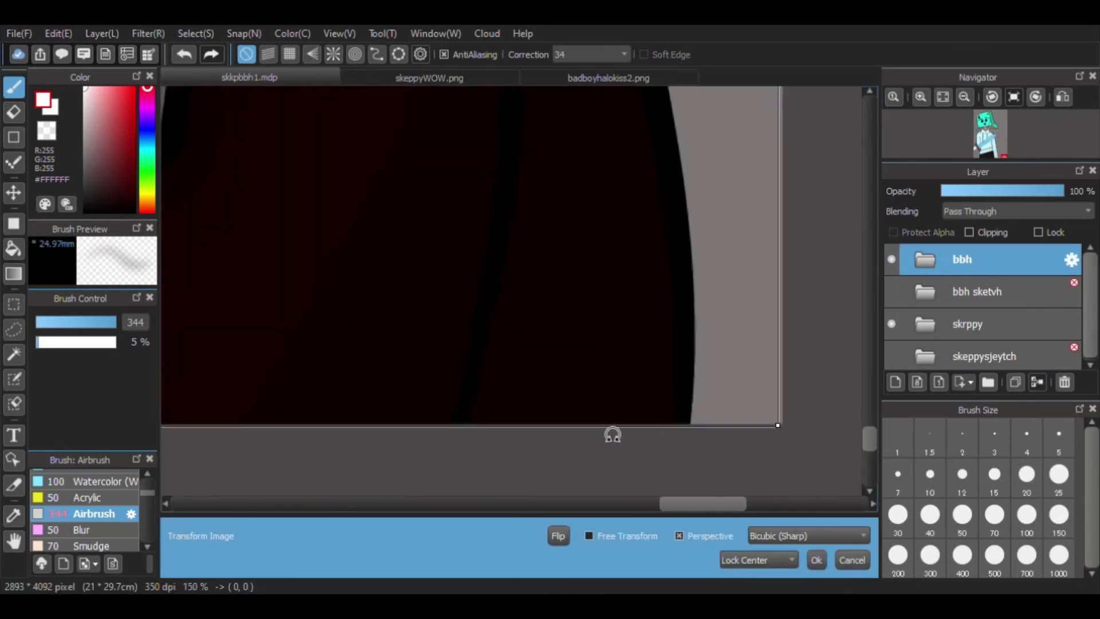
pyautogui.scroll(-3, 750, 452)
pyautogui.scroll(-5, 728, 470)
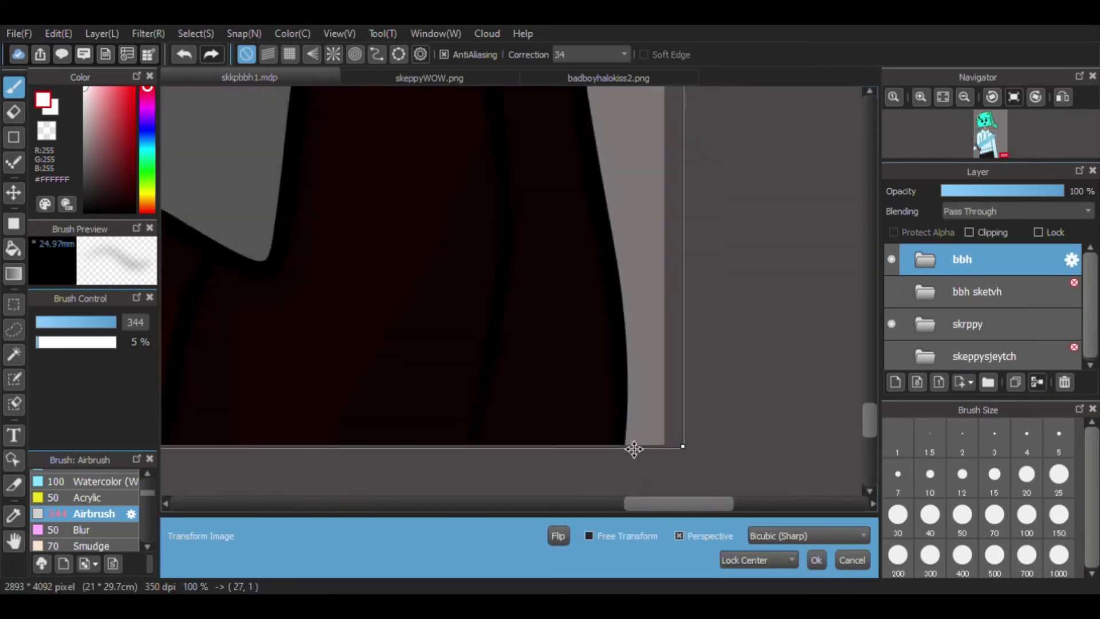
pyautogui.scroll(5, 592, 263)
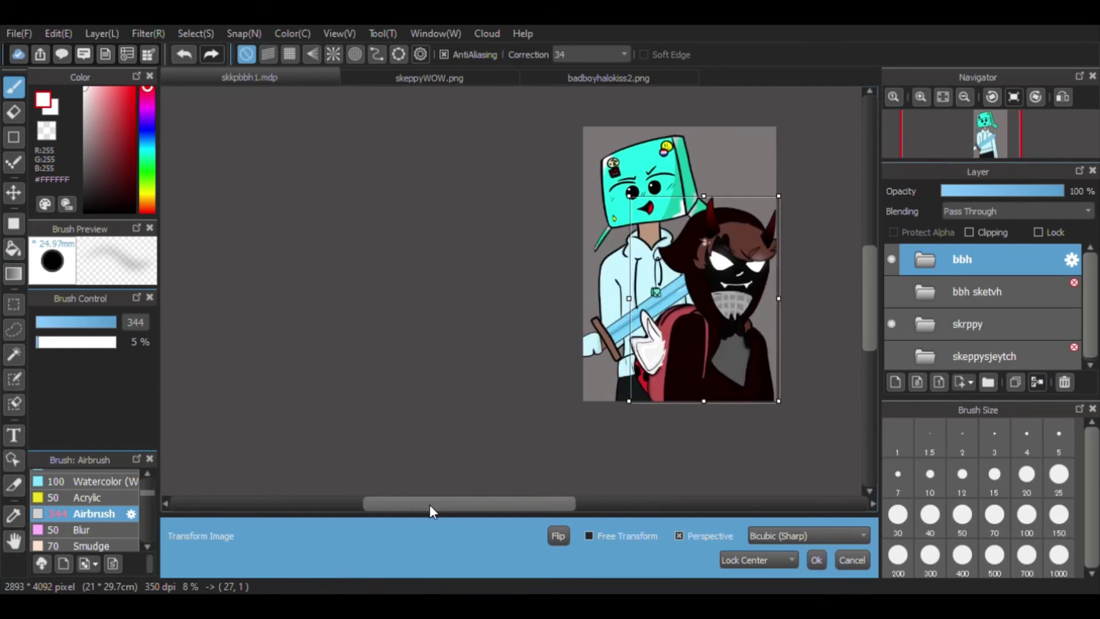
pyautogui.scroll(3, 678, 292)
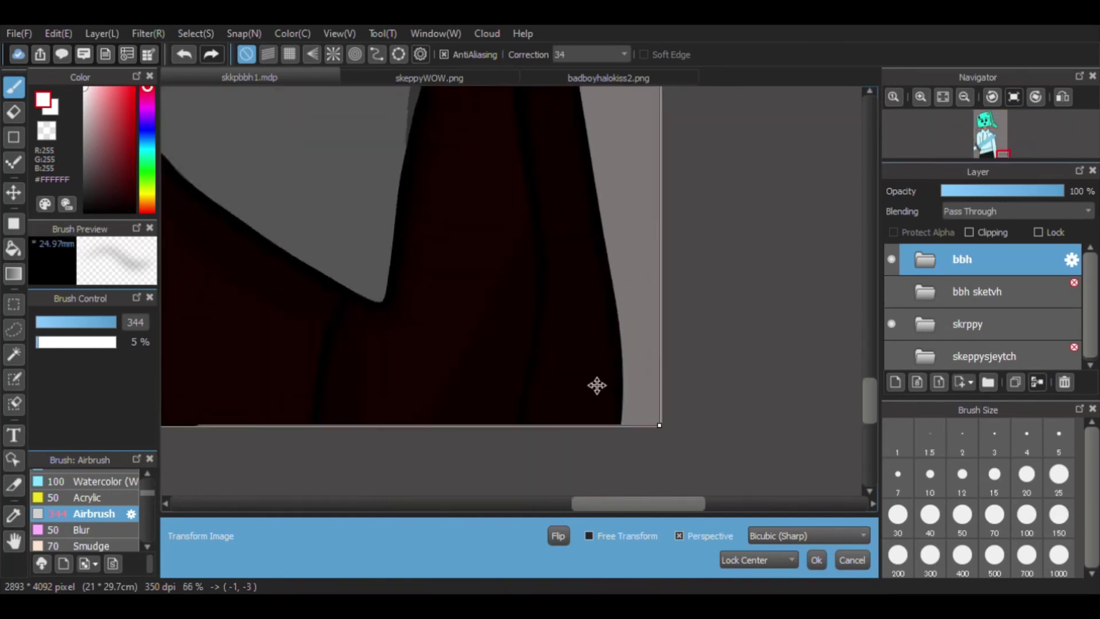
pyautogui.scroll(1, 808, 536)
pyautogui.scroll(-6, 594, 332)
pyautogui.scroll(-2, 595, 332)
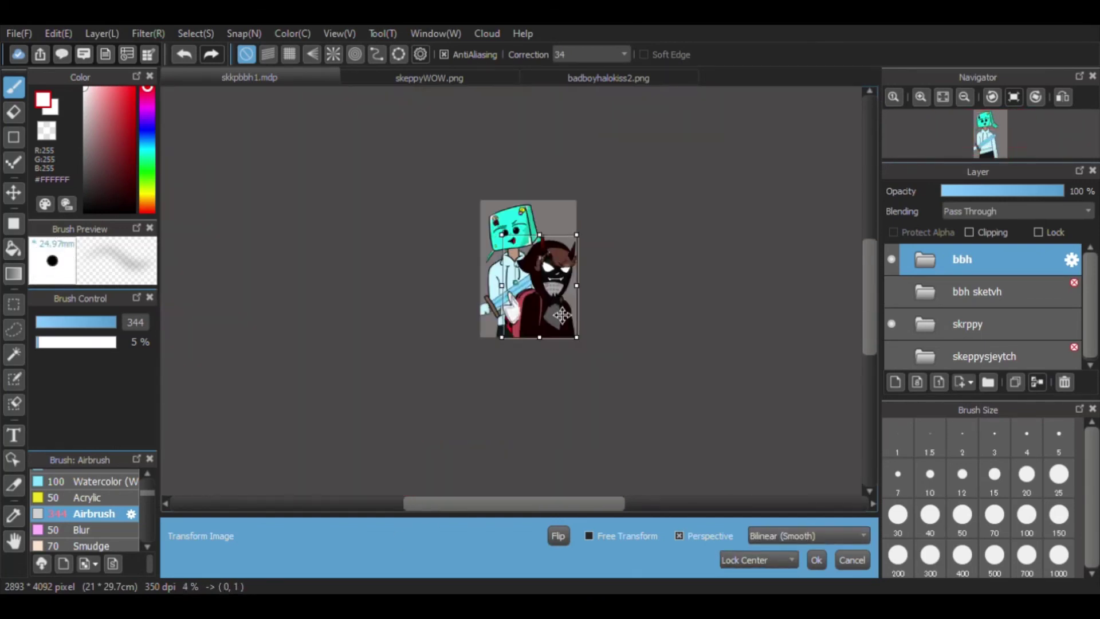
pyautogui.scroll(6, 552, 356)
pyautogui.scroll(-6, 552, 356)
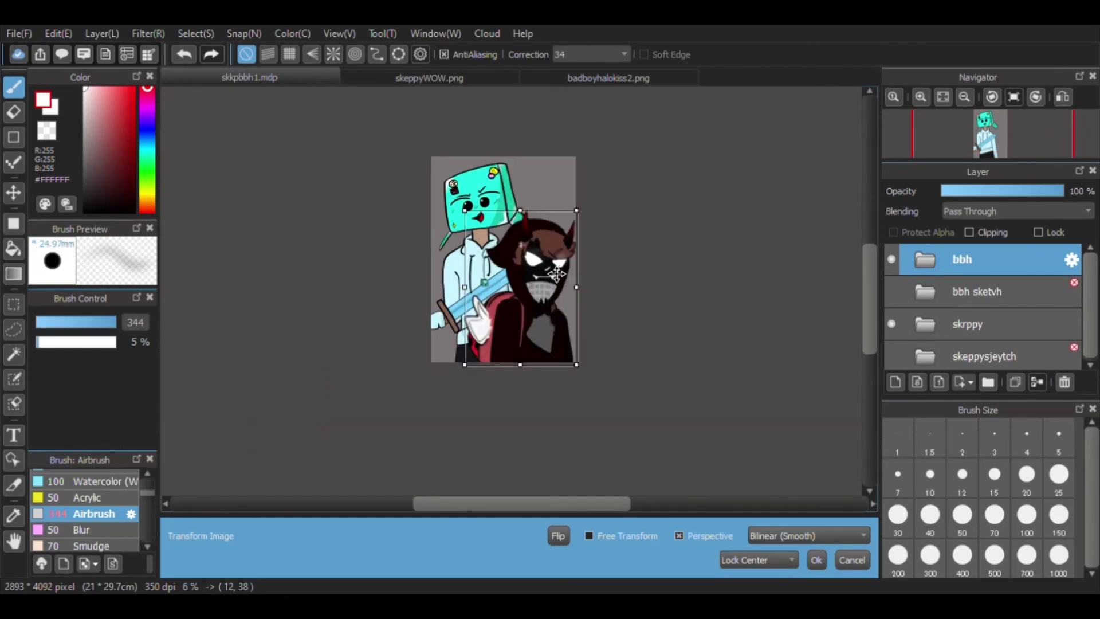
pyautogui.moveTo(555, 275); pyautogui.dragTo(550, 285)
pyautogui.click(852, 560)
# Transform the bbh folder to nudge the horned character 3 px toward the canvas's right edge.
pyautogui.scroll(6, 675, 454)
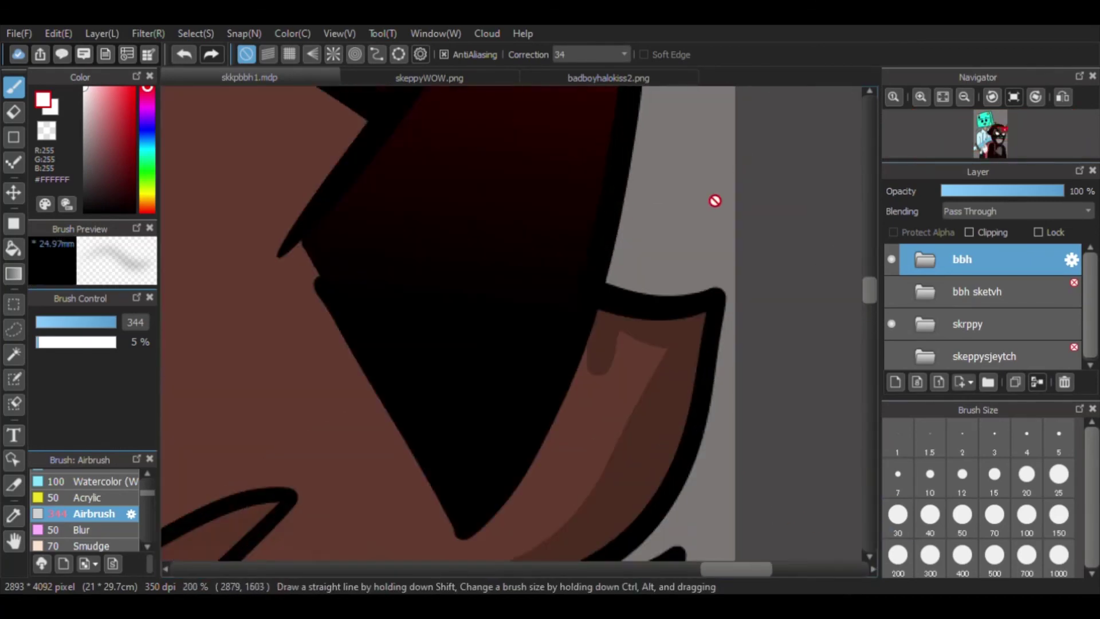
pyautogui.hotkey('ctrl', 't')
pyautogui.scroll(-4, 712, 208)
pyautogui.scroll(5, 675, 454)
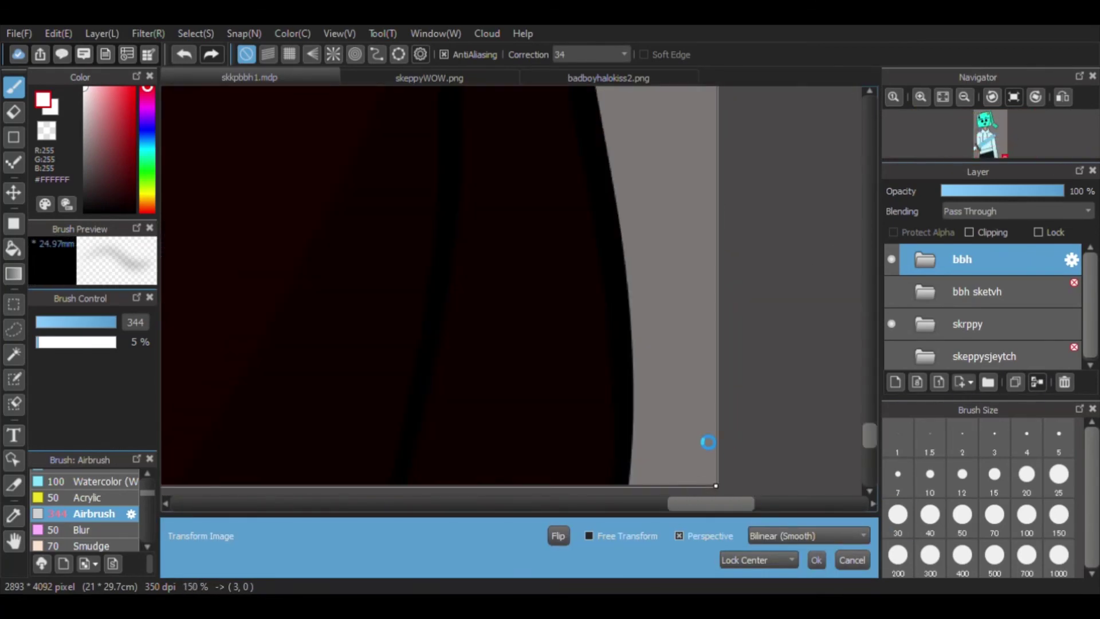
pyautogui.press('Return')
pyautogui.scroll(-5, 670, 430)
pyautogui.scroll(3, 634, 422)
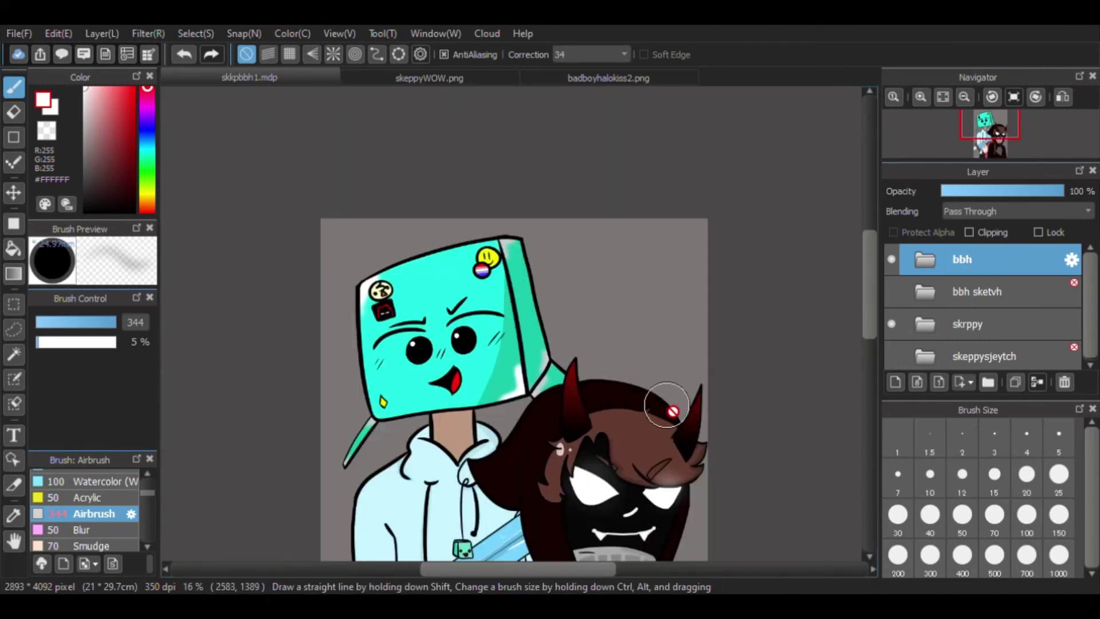
# Try flattening only the horned character into a single layer, with the skrppy folder hidden and the clipped layer above deleted.
pyautogui.moveTo(954, 294); pyautogui.dragTo(893, 291)
pyautogui.click(891, 355)
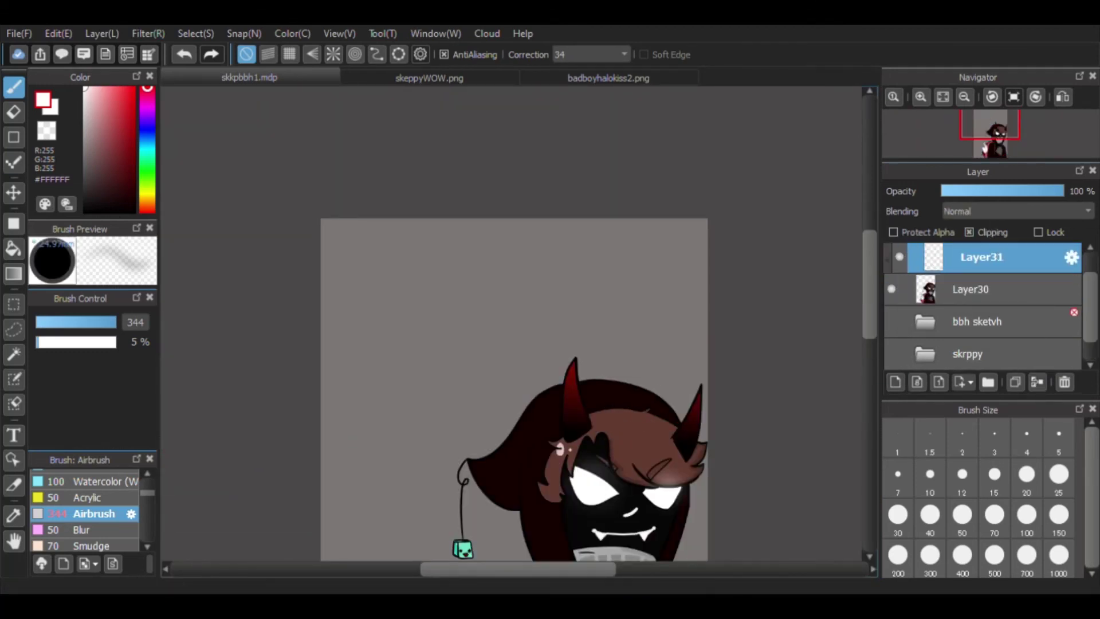
pyautogui.scroll(-3, 727, 345)
pyautogui.scroll(3, 727, 345)
pyautogui.click(1064, 382)
pyautogui.click(960, 329)
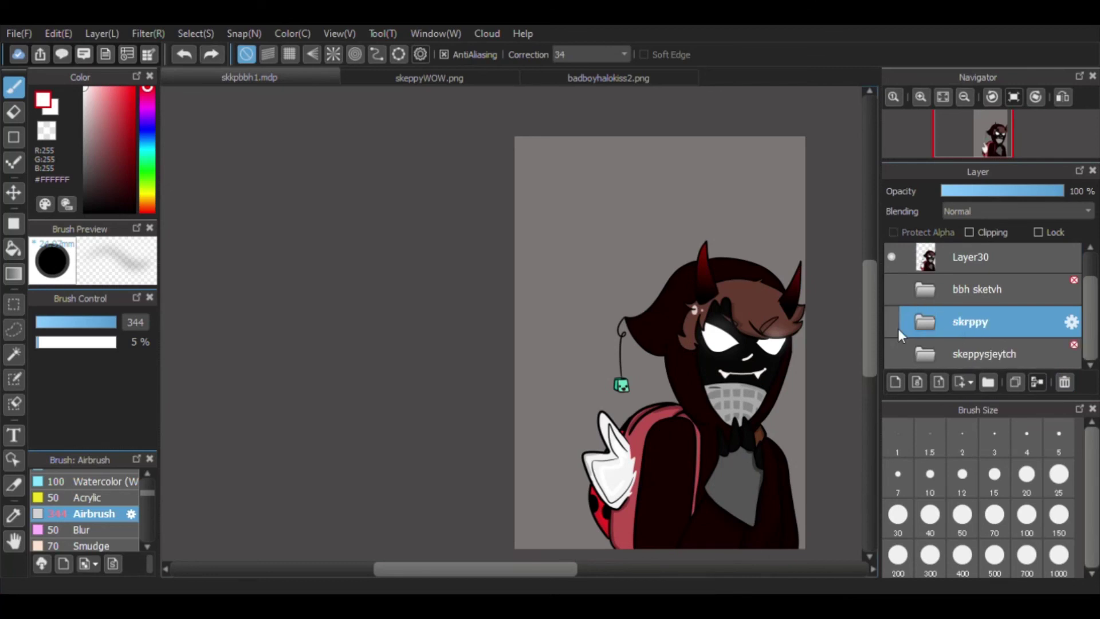
# Undo the single-character flattening and combine both characters into Layer31 with an empty clipped layer above it.
pyautogui.hotkey('ctrl', 'z')
pyautogui.hotkey('ctrl', 'z')
pyautogui.hotkey('ctrl', 'z')
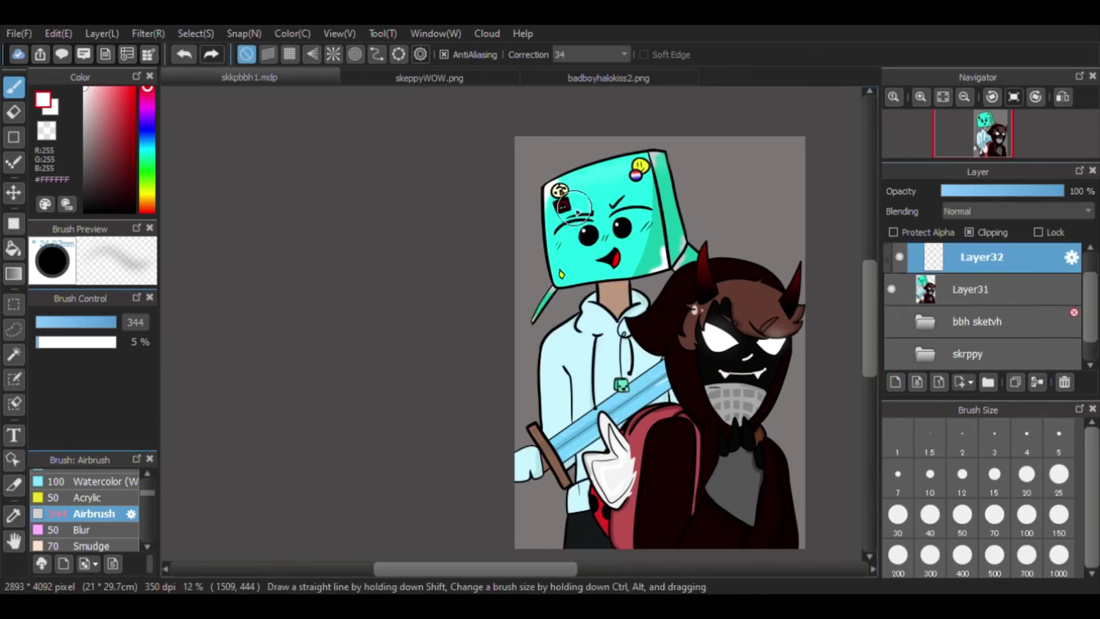
# Cover both characters with solid white on the clipped layer using a size 1000 pen and merge it into Layer31 as a silhouette.
pyautogui.scroll(3, 151, 493)
pyautogui.click(86, 493)
pyautogui.moveTo(596, 189)
pyautogui.mouseDown()
pyautogui.moveTo(687, 269)
pyautogui.moveTo(785, 567)
pyautogui.moveTo(884, 363)
pyautogui.mouseUp()
pyautogui.hotkey('ctrl', 'e')
pyautogui.press('g')
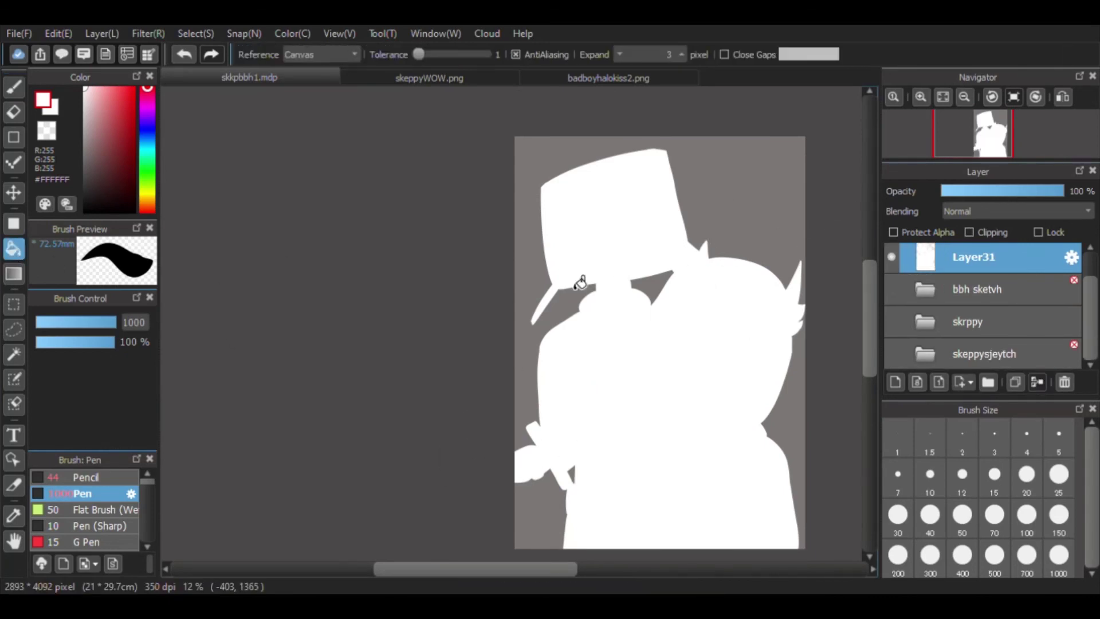
# Move the white silhouette Layer31 beneath the skrppy folder and make the character folders visible again.
pyautogui.moveTo(945, 258)
pyautogui.mouseDown()
pyautogui.moveTo(916, 311)
pyautogui.moveTo(944, 332)
pyautogui.mouseUp()
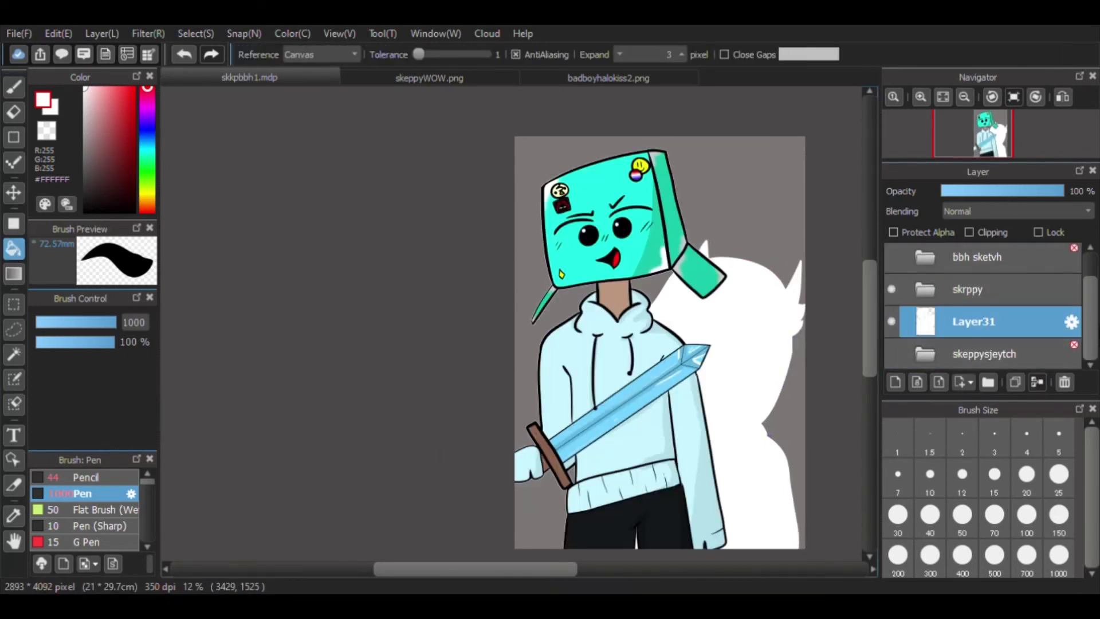
pyautogui.click(892, 259)
# Thicken the white outline around the characters by filling the Layer31 silhouette with a 3 px expansion.
pyautogui.scroll(5, 727, 284)
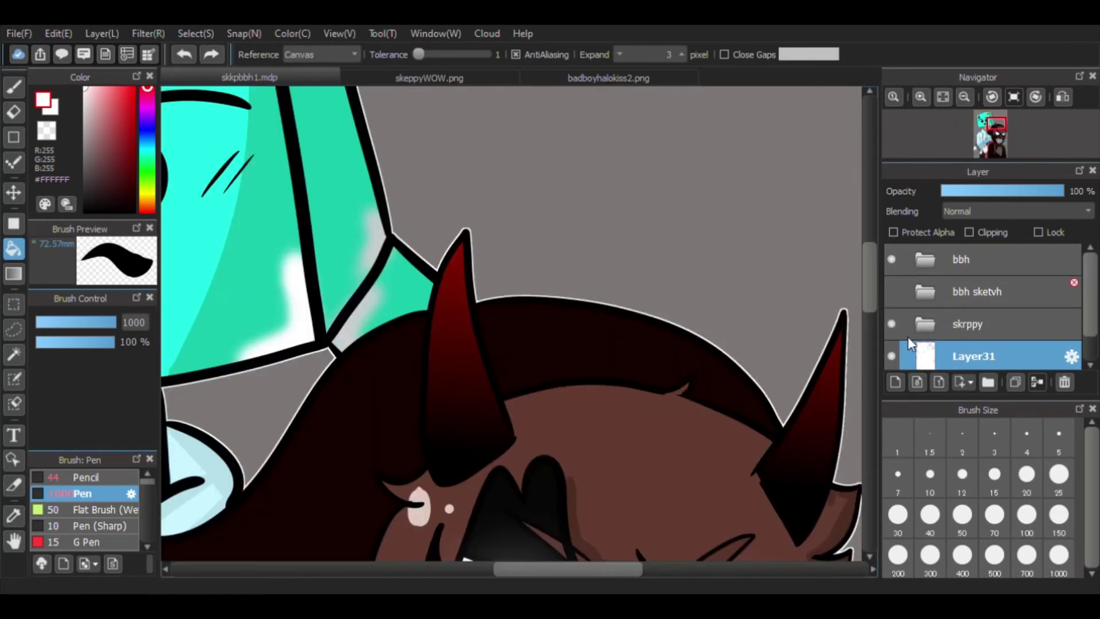
pyautogui.click(891, 323)
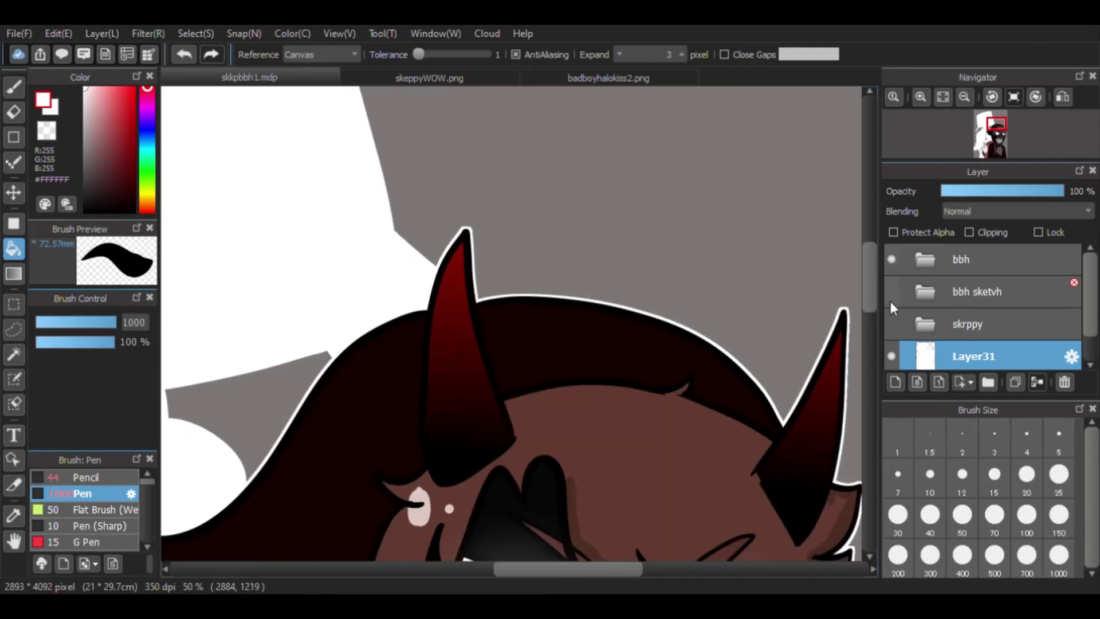
pyautogui.scroll(-5, 659, 429)
pyautogui.scroll(8, 633, 467)
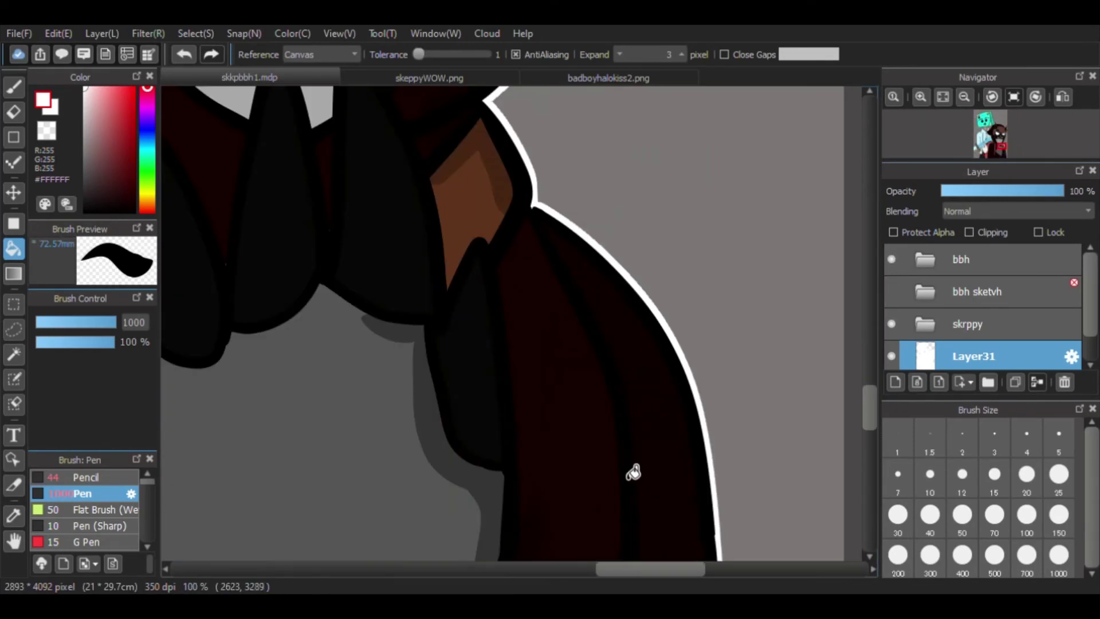
pyautogui.scroll(-8, 685, 462)
pyautogui.scroll(5, 684, 463)
pyautogui.scroll(-3, 685, 463)
pyautogui.scroll(-2, 685, 463)
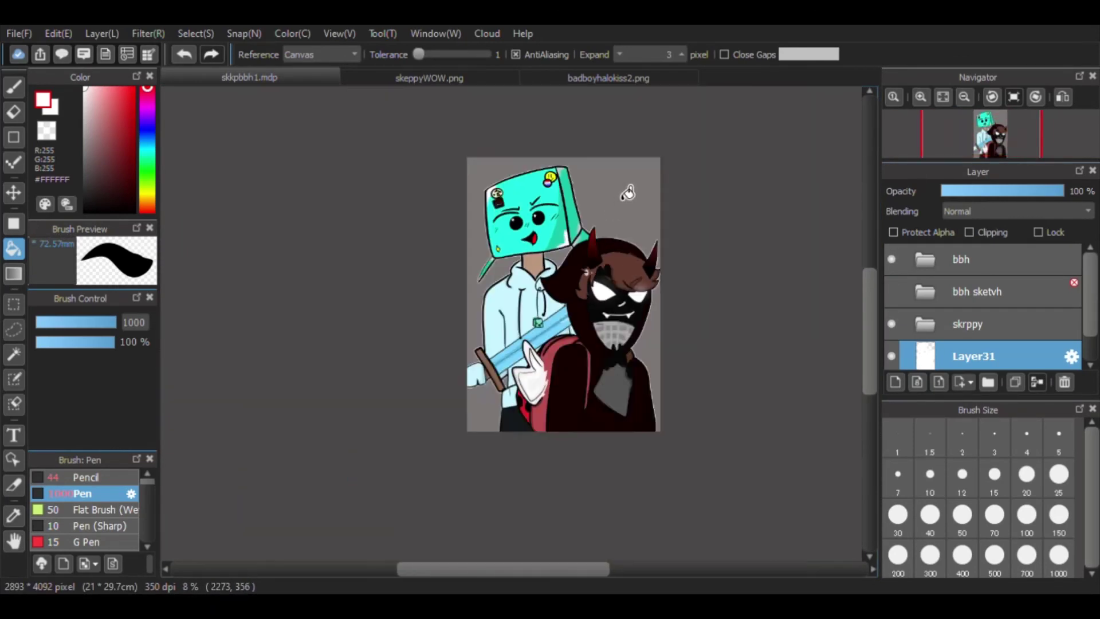
pyautogui.scroll(1, 684, 463)
pyautogui.scroll(-1, 974, 321)
# Add an empty layer directly below the white silhouette on Layer31.
pyautogui.click(926, 361)
pyautogui.click(896, 382)
pyautogui.scroll(-2, 521, 510)
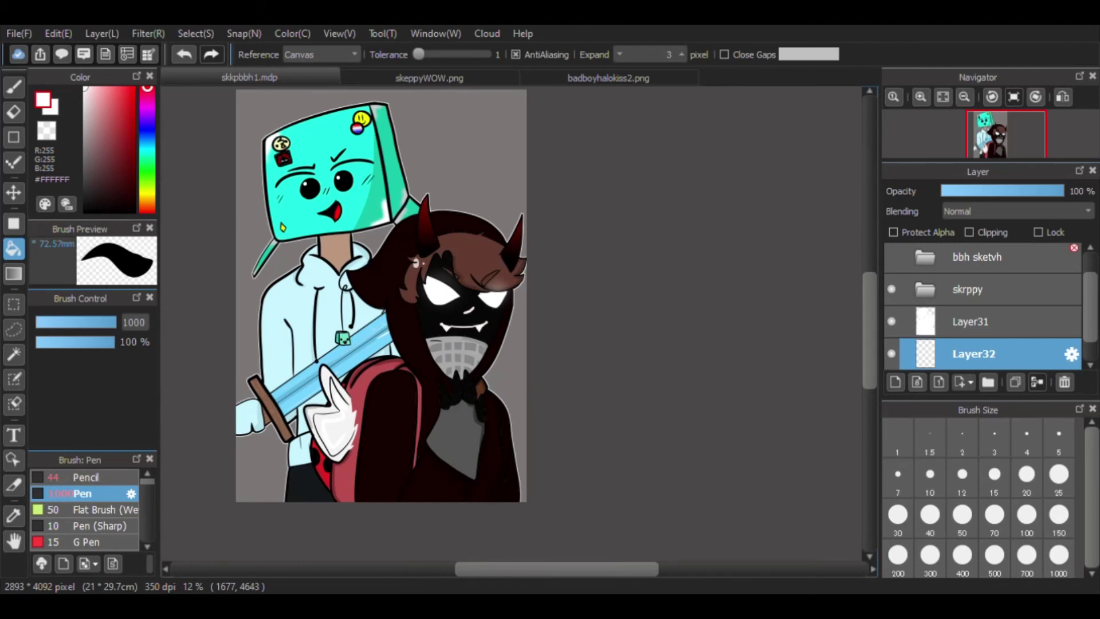
# Paint loose grey and white background shapes across the upper part of Layer32 with the pen at size 323.
pyautogui.press('b')
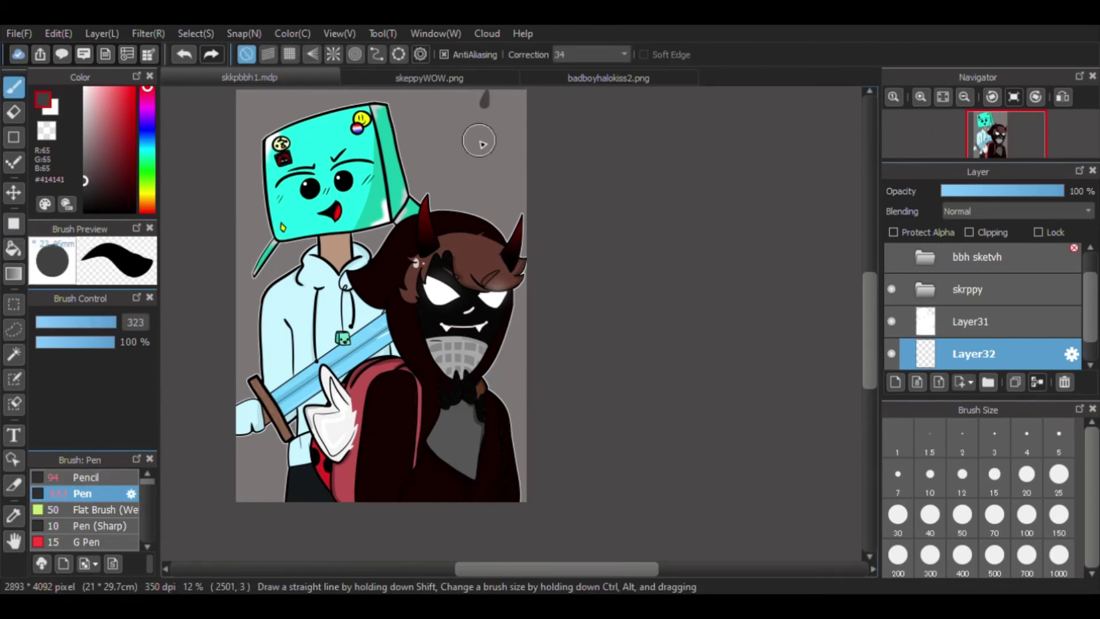
pyautogui.moveTo(481, 97)
pyautogui.mouseDown()
pyautogui.moveTo(504, 131)
pyautogui.moveTo(421, 124)
pyautogui.mouseUp()
pyautogui.click(84, 118)
pyautogui.click(96, 149)
pyautogui.moveTo(269, 114)
pyautogui.mouseDown()
pyautogui.moveTo(246, 137)
pyautogui.moveTo(298, 114)
pyautogui.mouseUp()
pyautogui.click(84, 166)
pyautogui.moveTo(228, 142)
pyautogui.mouseDown()
pyautogui.moveTo(307, 92)
pyautogui.moveTo(360, 109)
pyautogui.mouseUp()
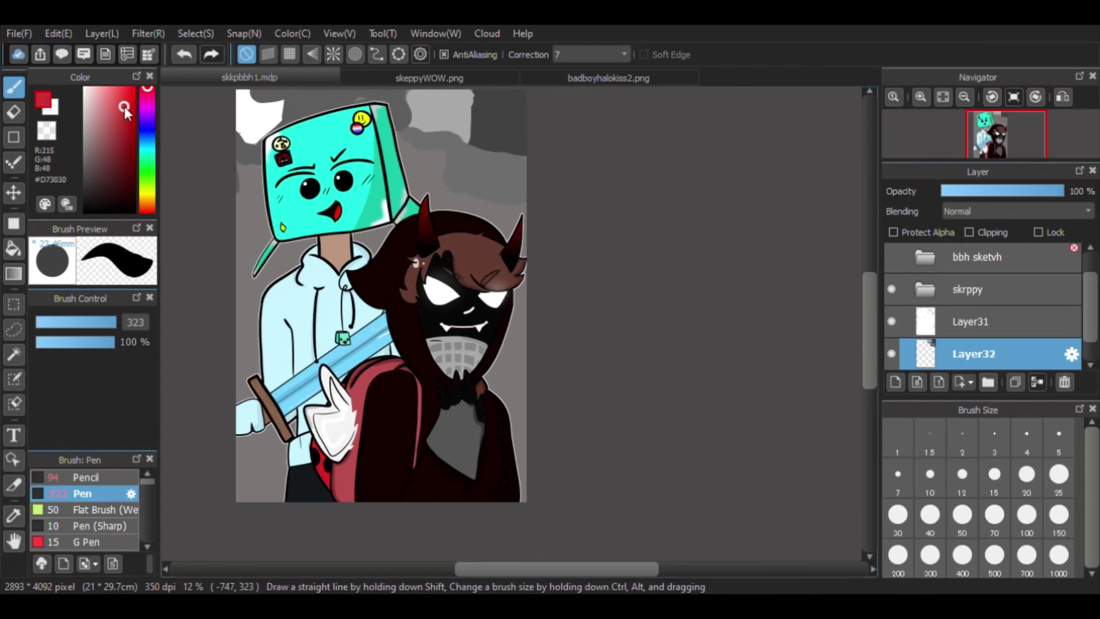
# Paint a red ground band along the background's lower edge and small black and pink spots beside the hooded character's arm.
pyautogui.moveTo(209, 490); pyautogui.dragTo(254, 493)
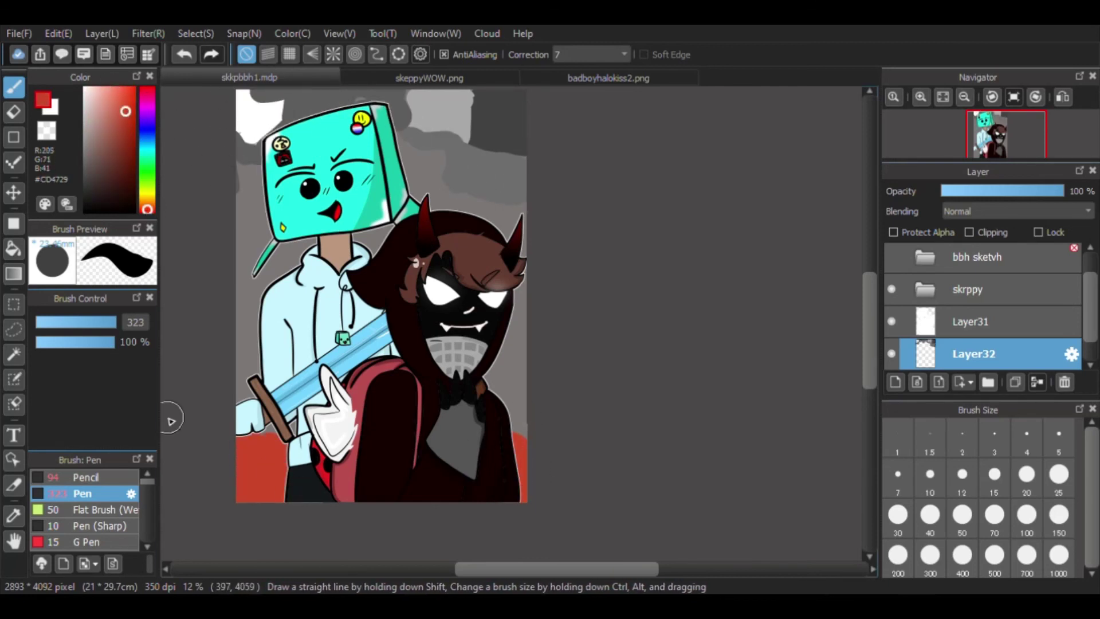
pyautogui.keyDown('alt'); pyautogui.click(313, 272); pyautogui.keyUp('alt')
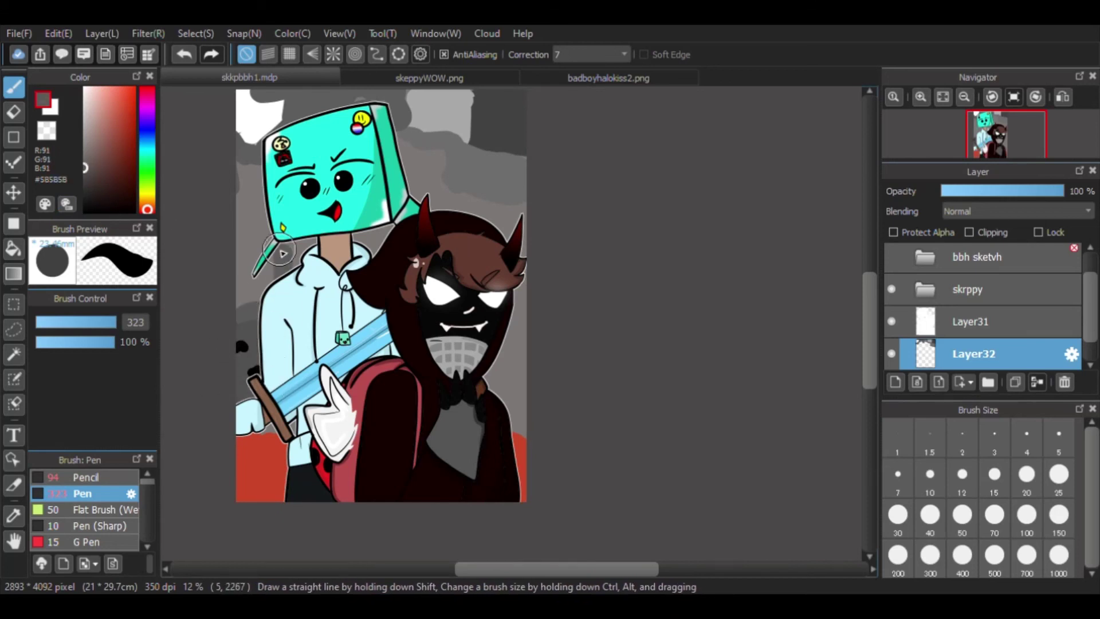
pyautogui.click(93, 103)
pyautogui.moveTo(239, 265); pyautogui.dragTo(238, 296)
# Add dark grey blocks beside the characters and a green shape at the background's right edge.
pyautogui.click(84, 164)
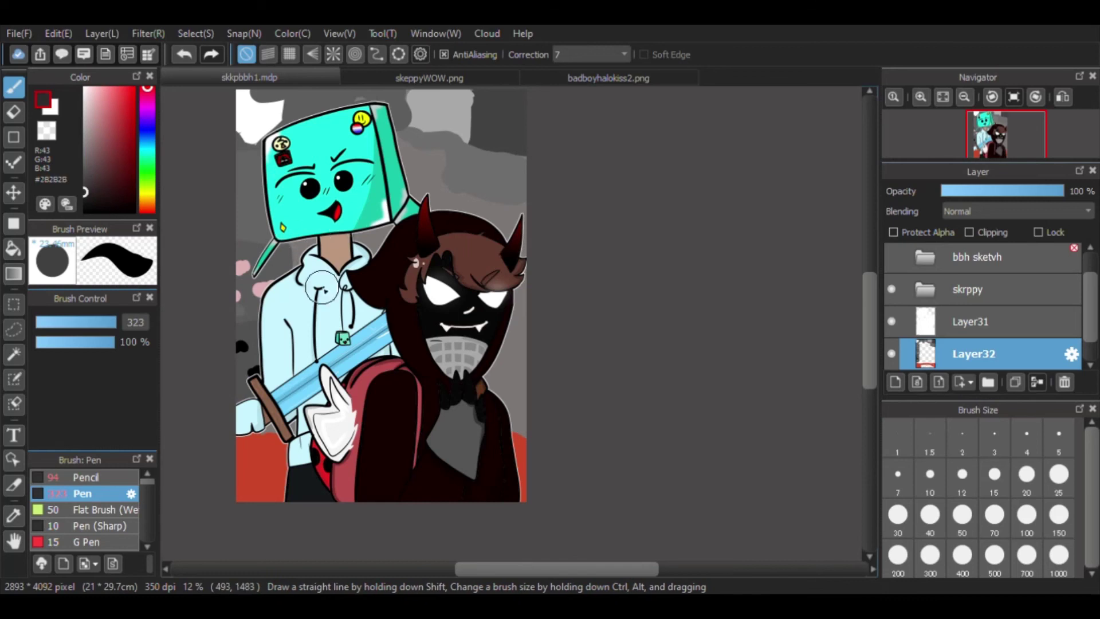
pyautogui.moveTo(528, 398); pyautogui.dragTo(475, 389)
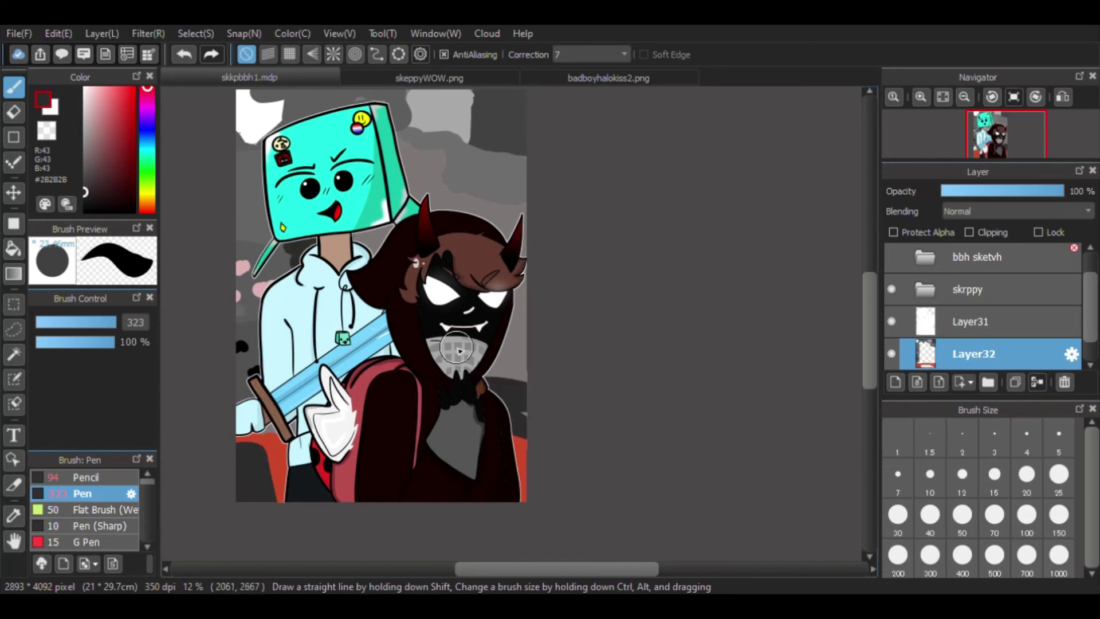
pyautogui.click(147, 183)
pyautogui.click(106, 174)
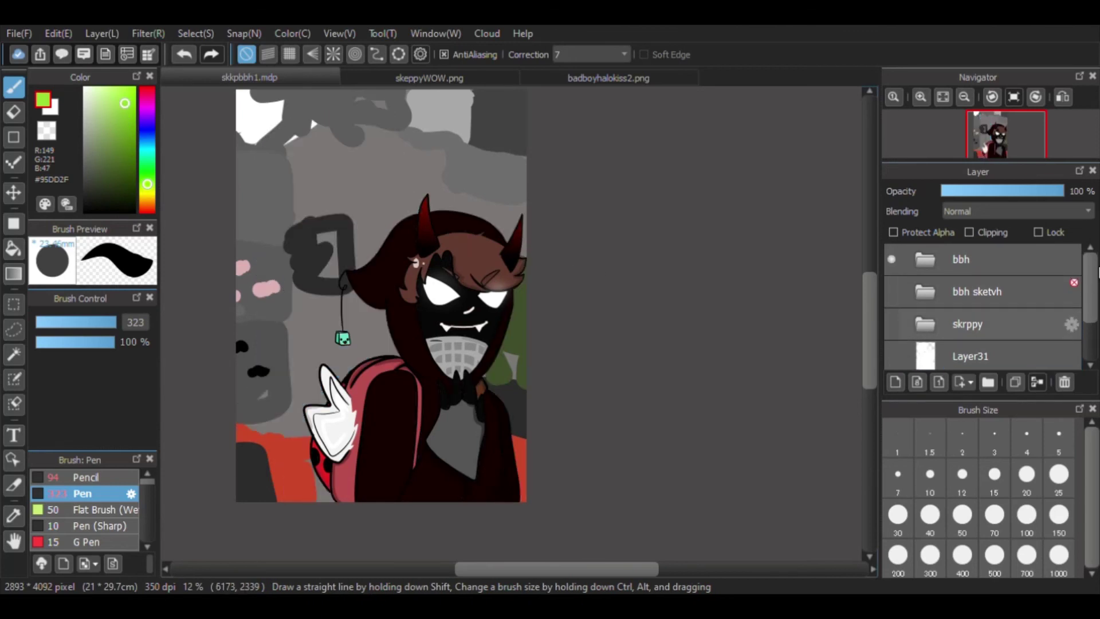
# Hide the characters, fill the empty middle of the background with grey #9E9E9E, and blur the painted backdrop.
pyautogui.press('g')
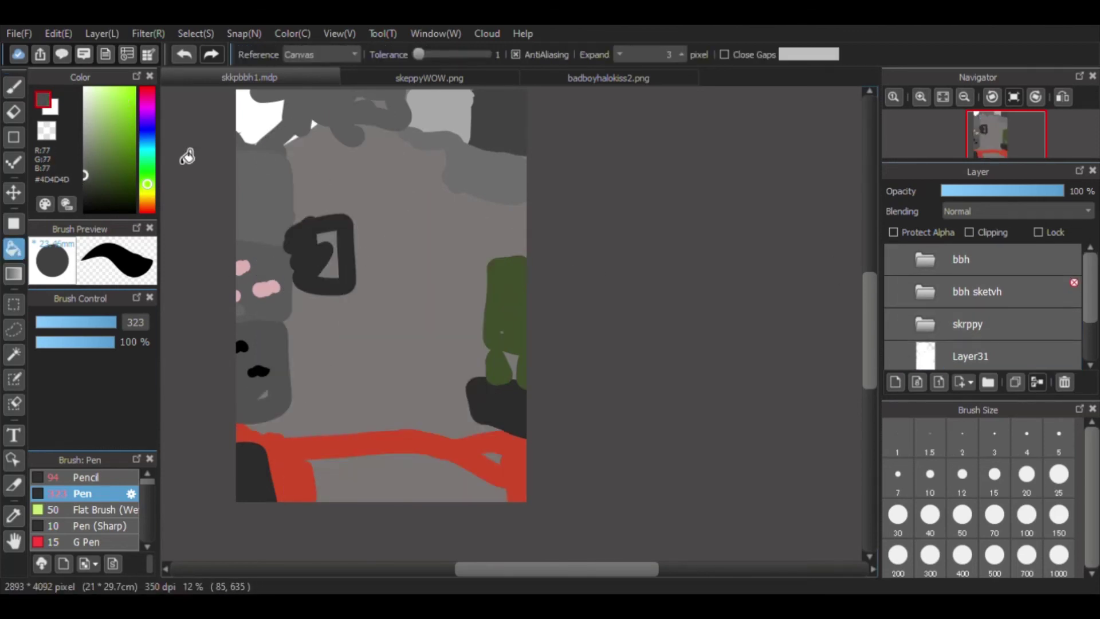
pyautogui.click(85, 134)
pyautogui.click(394, 270)
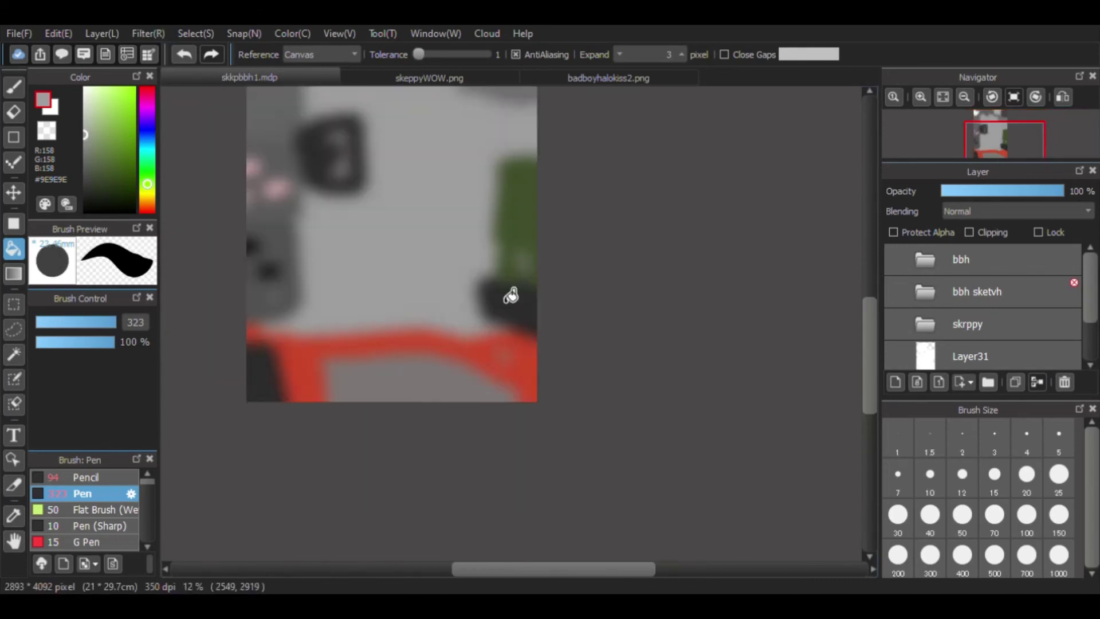
# Make Layer31 and the skrppy and bbh folders visible again over the blurred background.
pyautogui.click(891, 355)
pyautogui.click(891, 324)
pyautogui.click(891, 259)
pyautogui.scroll(-5, 647, 357)
pyautogui.scroll(2, 647, 356)
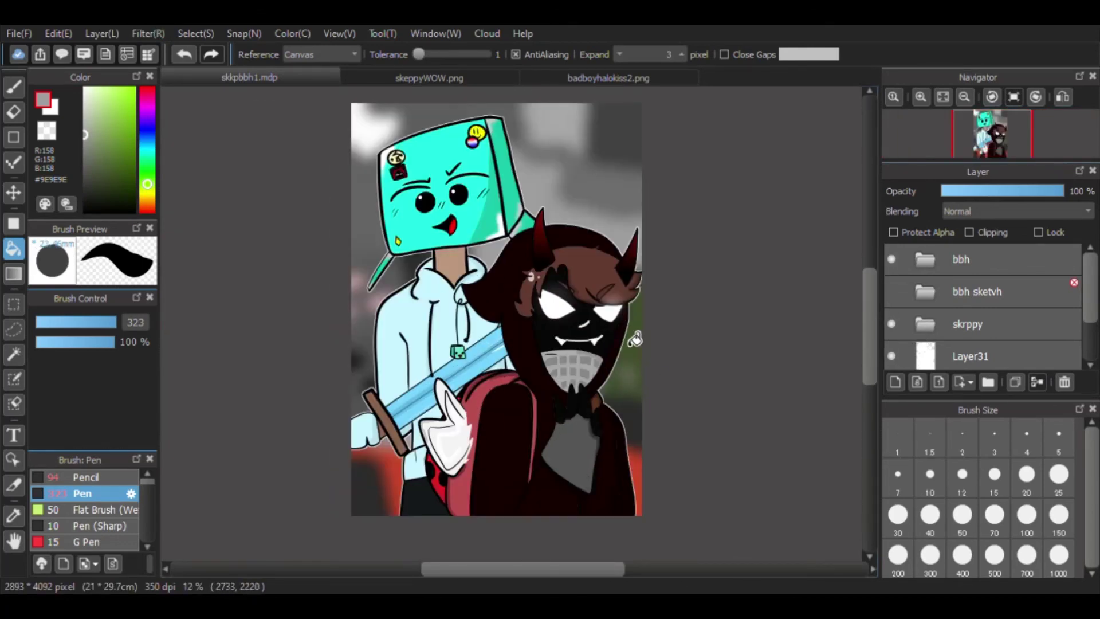
# Set the pen size to 5.8 for fine lines in the background's dark upper-right corner.
pyautogui.scroll(-2, 647, 356)
pyautogui.scroll(6, 668, 123)
pyautogui.press('b')
pyautogui.click(46, 322)
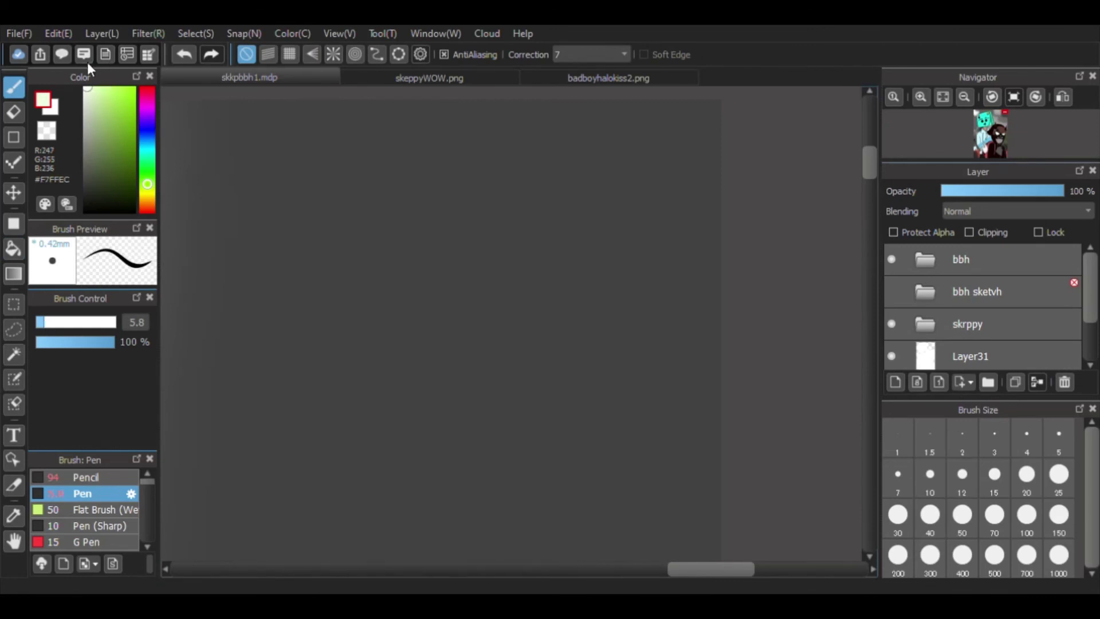
pyautogui.moveTo(465, 123)
pyautogui.mouseDown()
pyautogui.moveTo(474, 191)
pyautogui.moveTo(584, 201)
pyautogui.mouseUp()
pyautogui.hotkey('ctrl', 'z')
pyautogui.hotkey('ctrl', 'z')
pyautogui.hotkey('ctrl', 'z')
pyautogui.hotkey('ctrl', 'z')
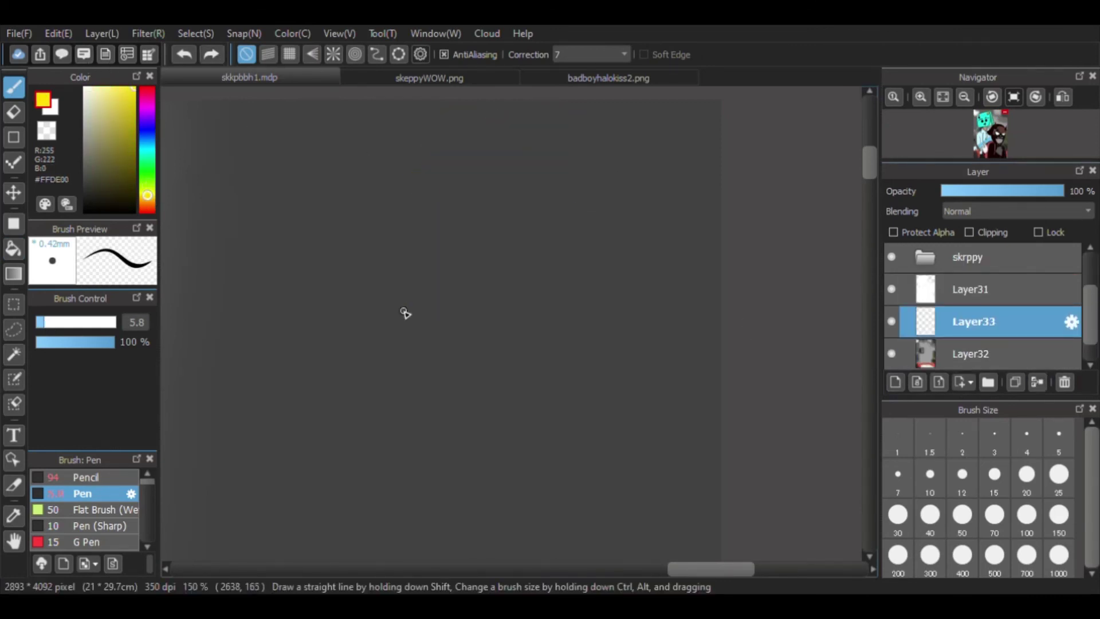
# Handwrite the artist's signature in yellow #FFDE00 on a new Layer33 in the background's dark upper-right corner.
pyautogui.moveTo(372, 338); pyautogui.dragTo(414, 267)
pyautogui.moveTo(331, 412); pyautogui.dragTo(447, 252)
pyautogui.moveTo(436, 189); pyautogui.dragTo(451, 329)
pyautogui.moveTo(490, 150); pyautogui.dragTo(499, 312)
pyautogui.moveTo(519, 154); pyautogui.dragTo(570, 265)
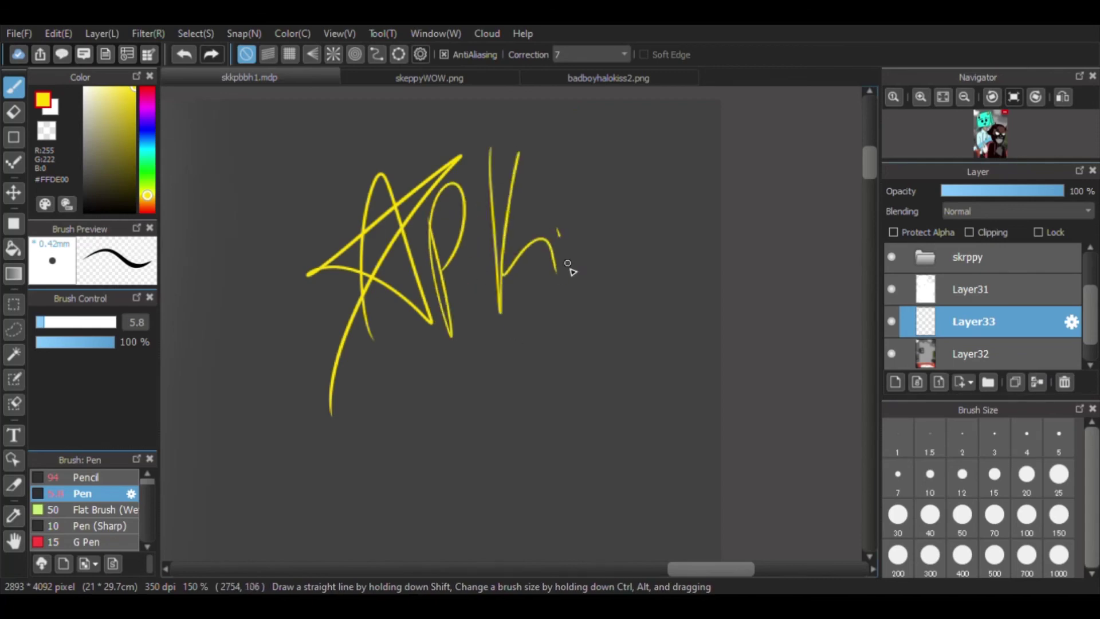
pyautogui.moveTo(564, 141); pyautogui.dragTo(630, 189)
pyautogui.moveTo(647, 182); pyautogui.dragTo(653, 267)
pyautogui.moveTo(667, 198); pyautogui.dragTo(670, 240)
# Lower the Layer33 signature's opacity to 37% and move it down beside the red backpack near the canvas's lower edge.
pyautogui.scroll(-5, 676, 273)
pyautogui.moveTo(1059, 191); pyautogui.dragTo(979, 192)
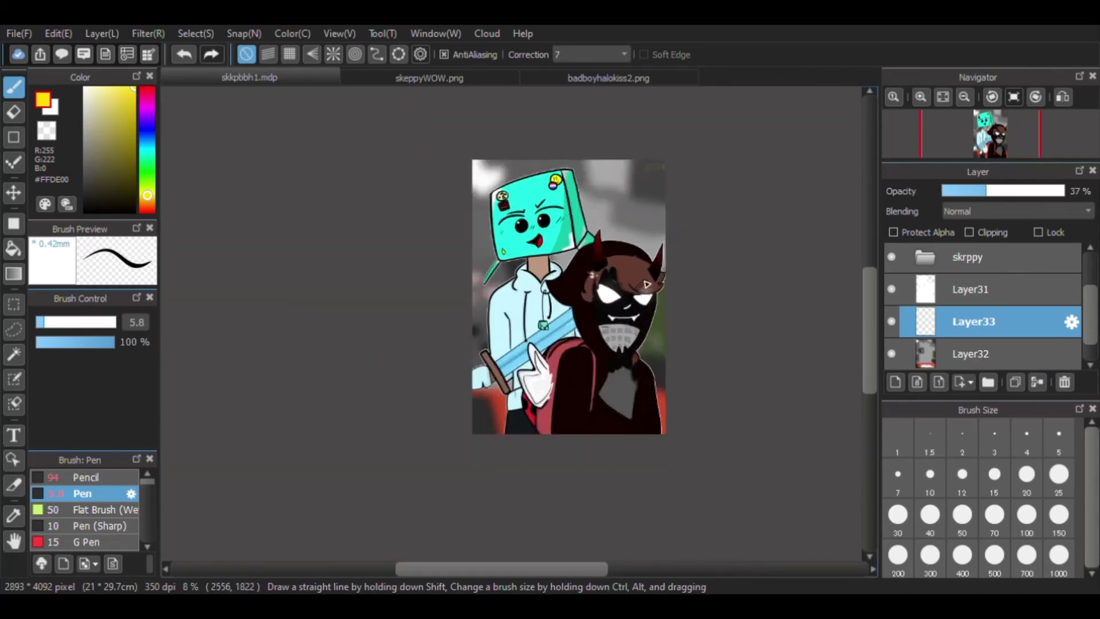
pyautogui.scroll(1, 749, 239)
pyautogui.hotkey('ctrl', 't')
pyautogui.scroll(5, 411, 394)
pyautogui.press('Return')
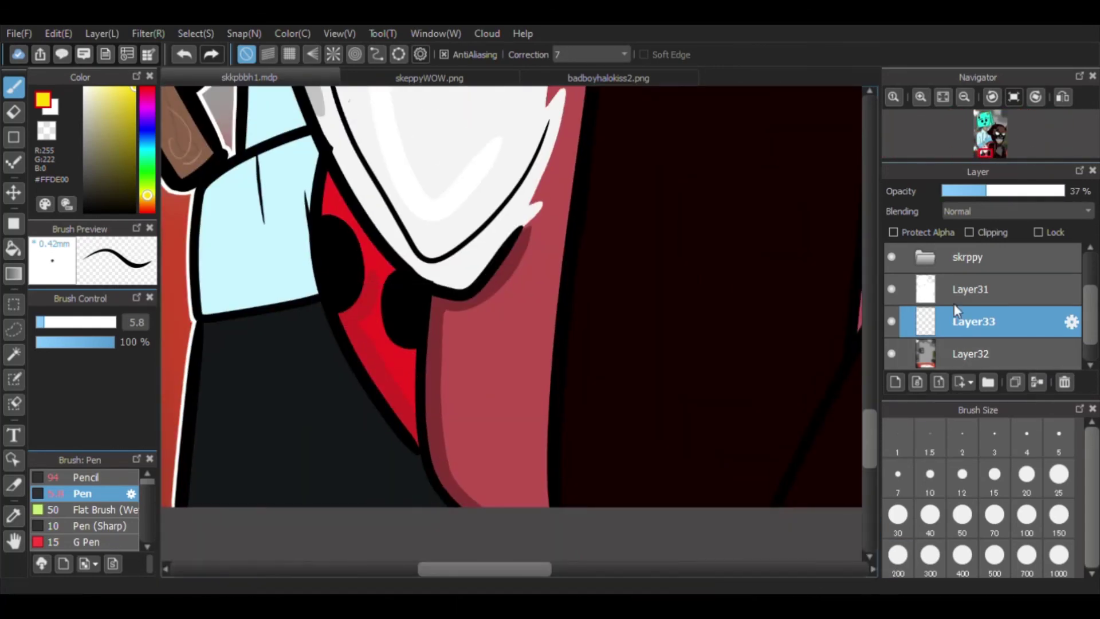
# Move Layer33 with the signature to the top of the layer stack, above the bbh folder.
pyautogui.scroll(-5, 411, 394)
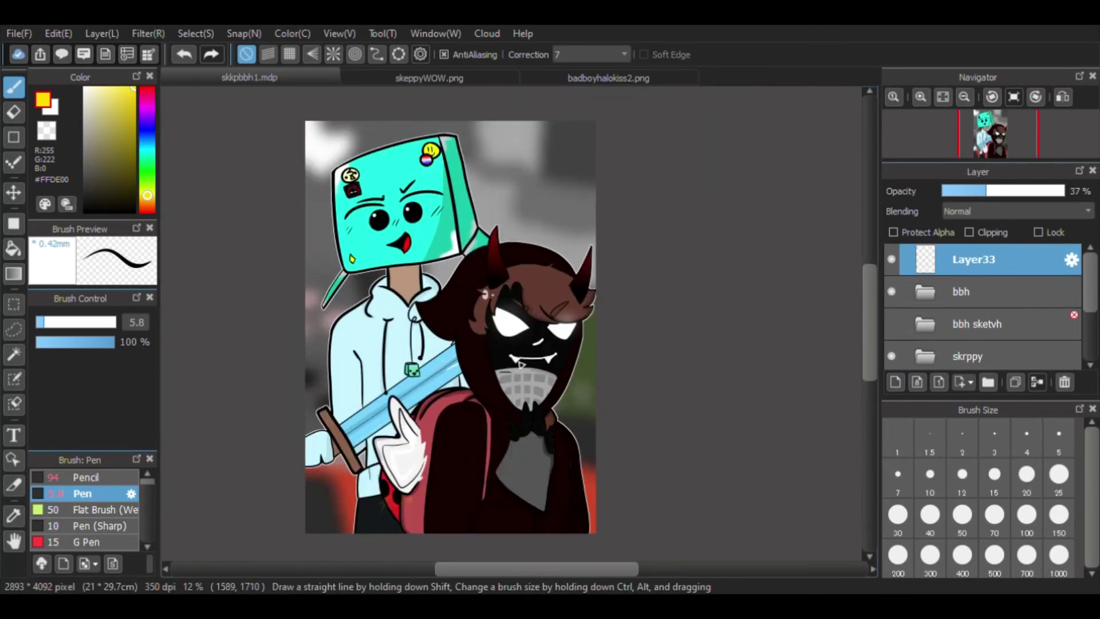
pyautogui.scroll(2, 531, 386)
pyautogui.scroll(-3, 668, 353)
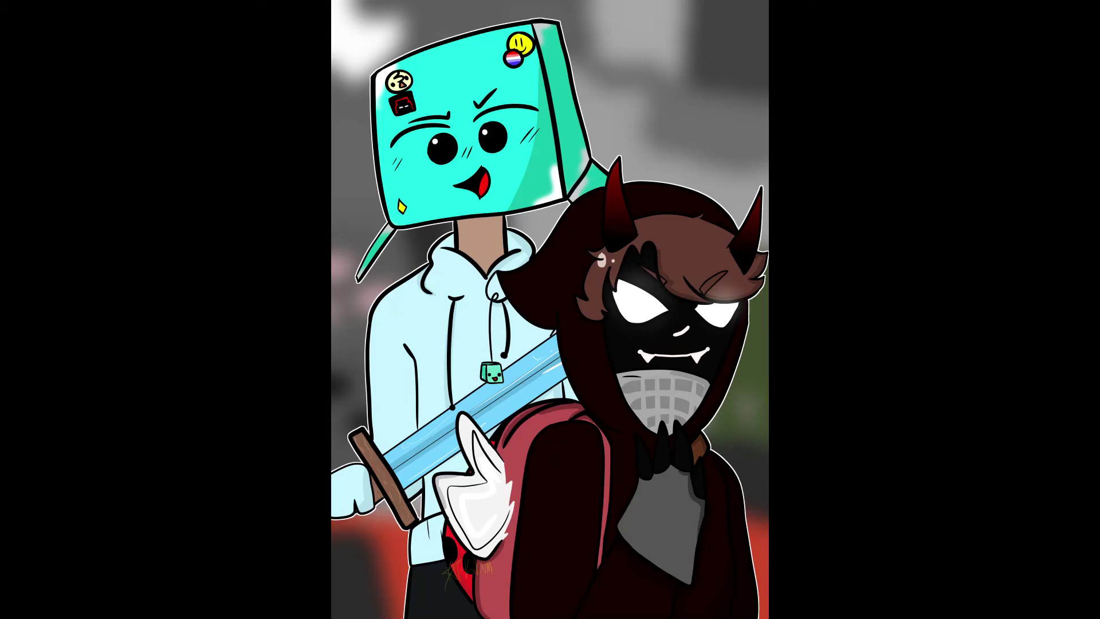